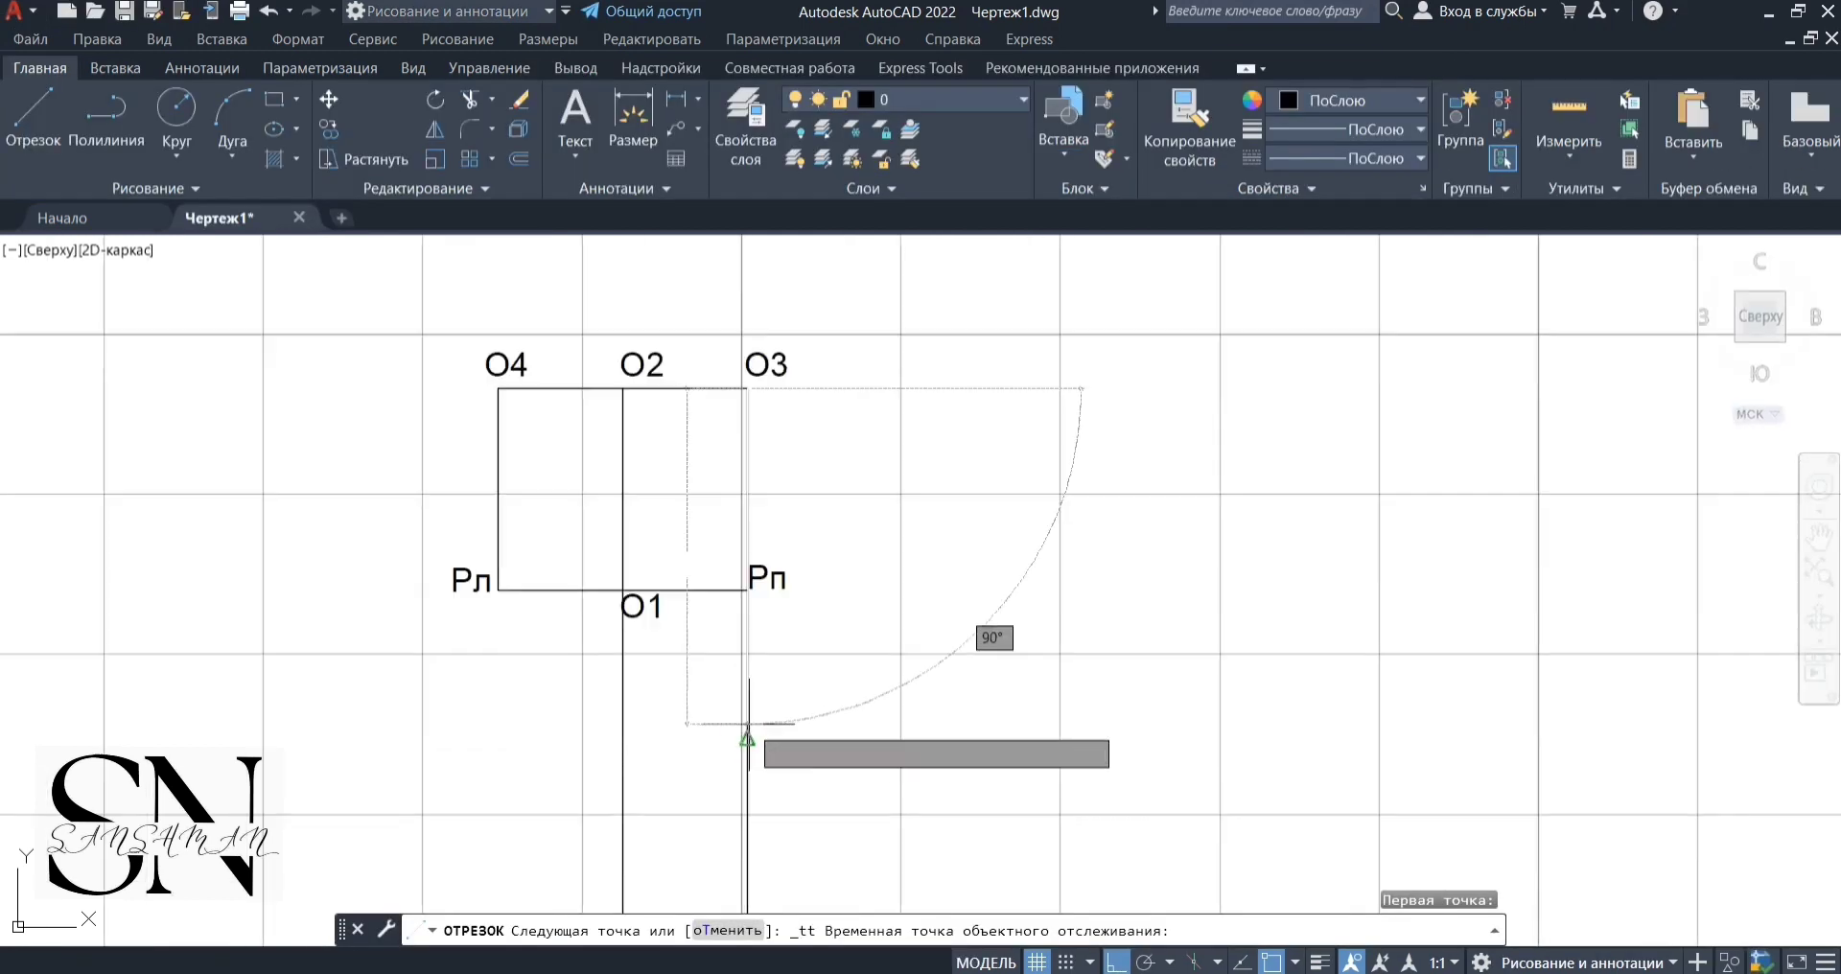
Continue the line running straight down from point О3, entering distances of 25 and 7 units
{"action": "type", "text": "25"}
{"action": "key", "text": "Return"}
{"action": "type", "text": "7"}
{"action": "key", "text": "Return"}
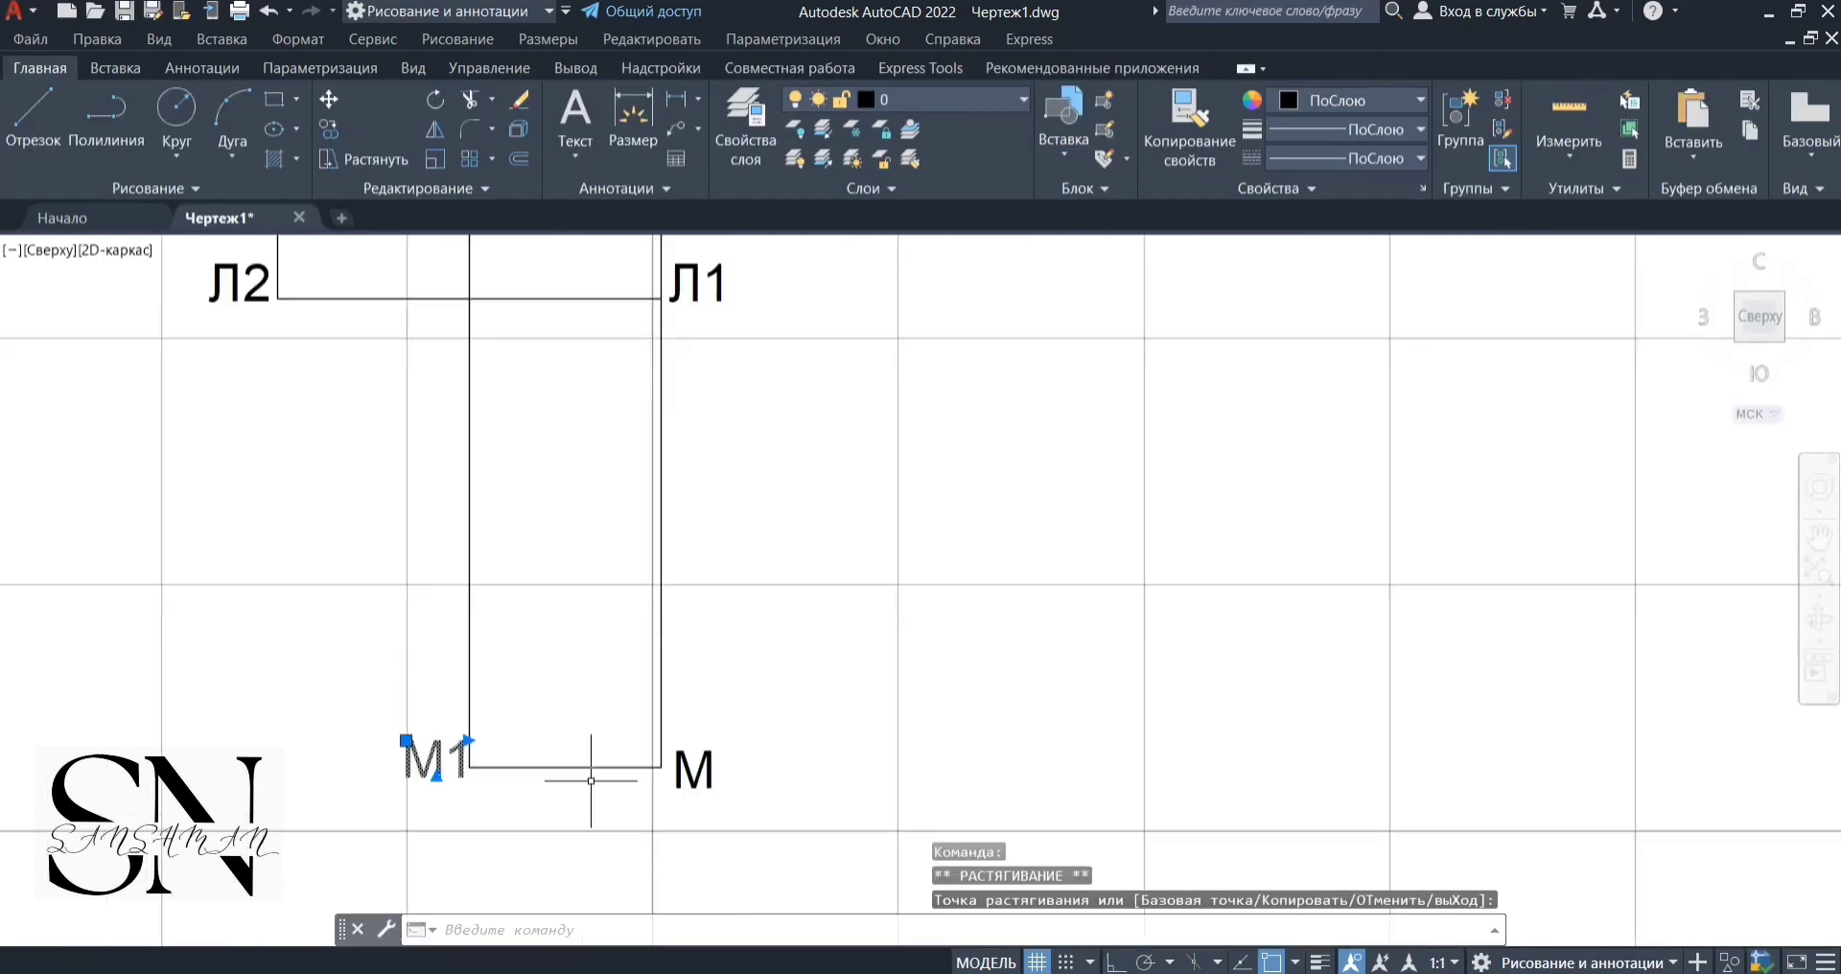
Draw a 1-unit vertical line straight down from point М1
{"action": "scroll", "coordinate": [707, 815], "scroll_direction": "down", "scroll_amount": 4}
{"action": "scroll", "coordinate": [863, 435], "scroll_direction": "up", "scroll_amount": 4}
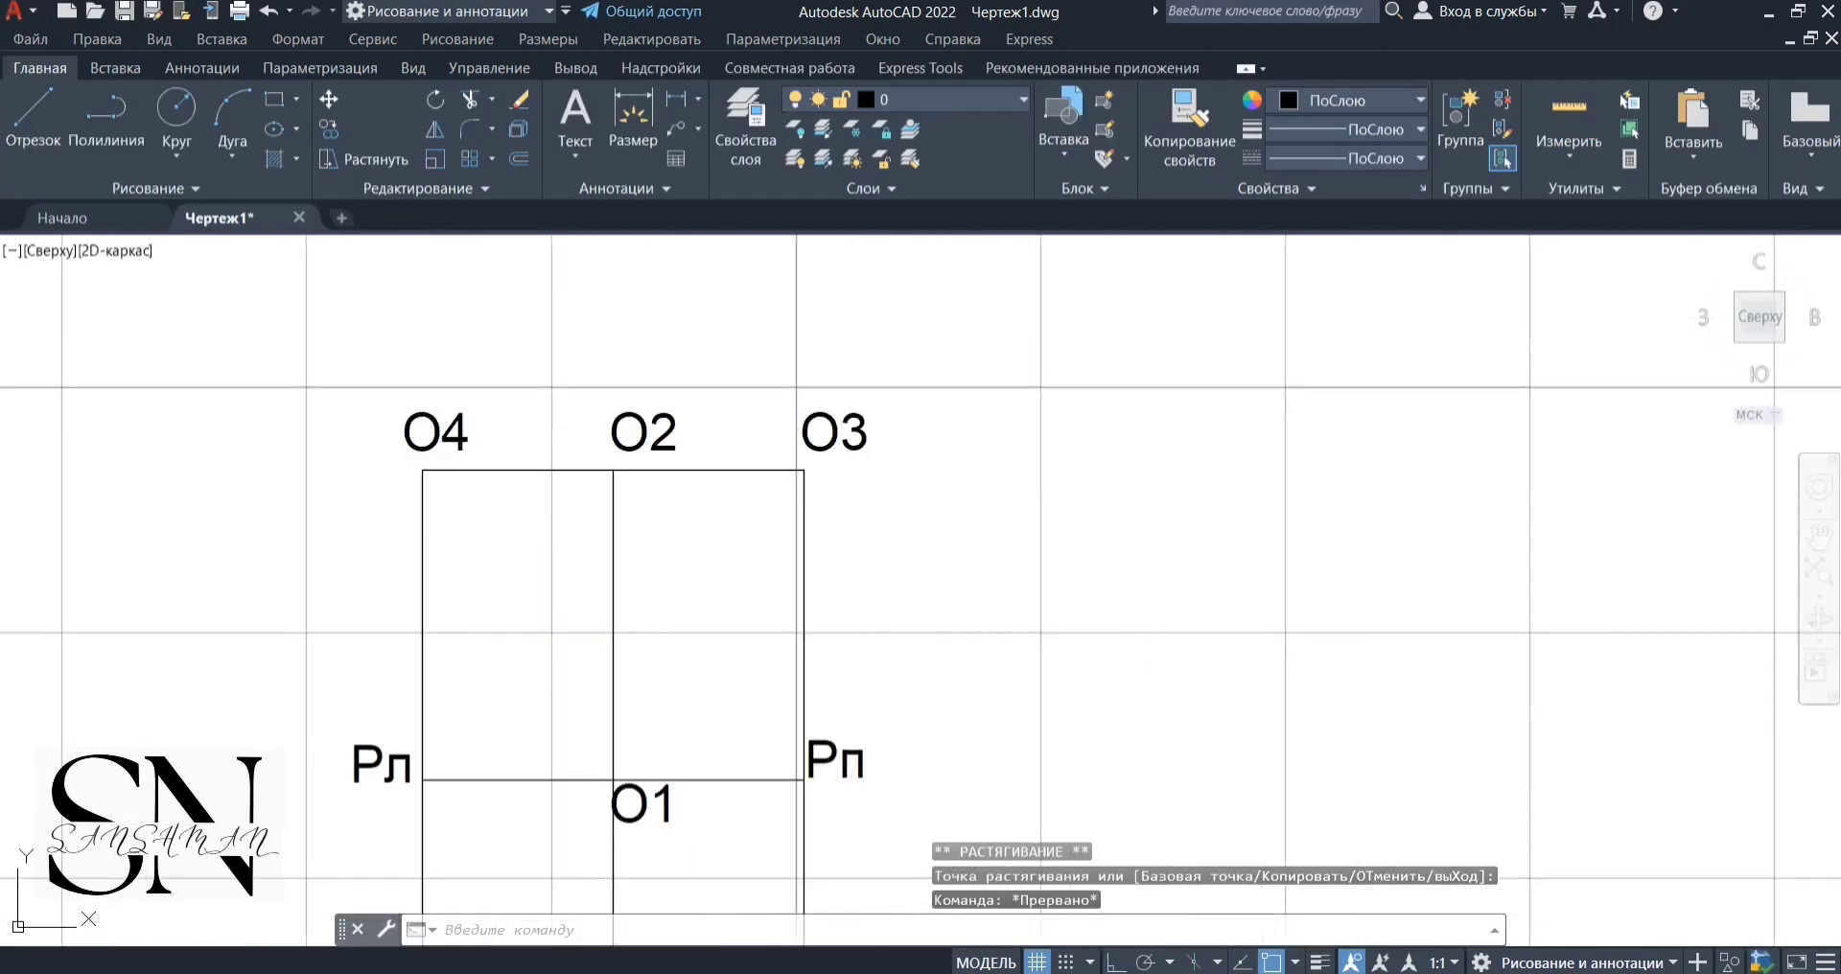
{"action": "scroll", "coordinate": [863, 436], "scroll_direction": "down", "scroll_amount": 2}
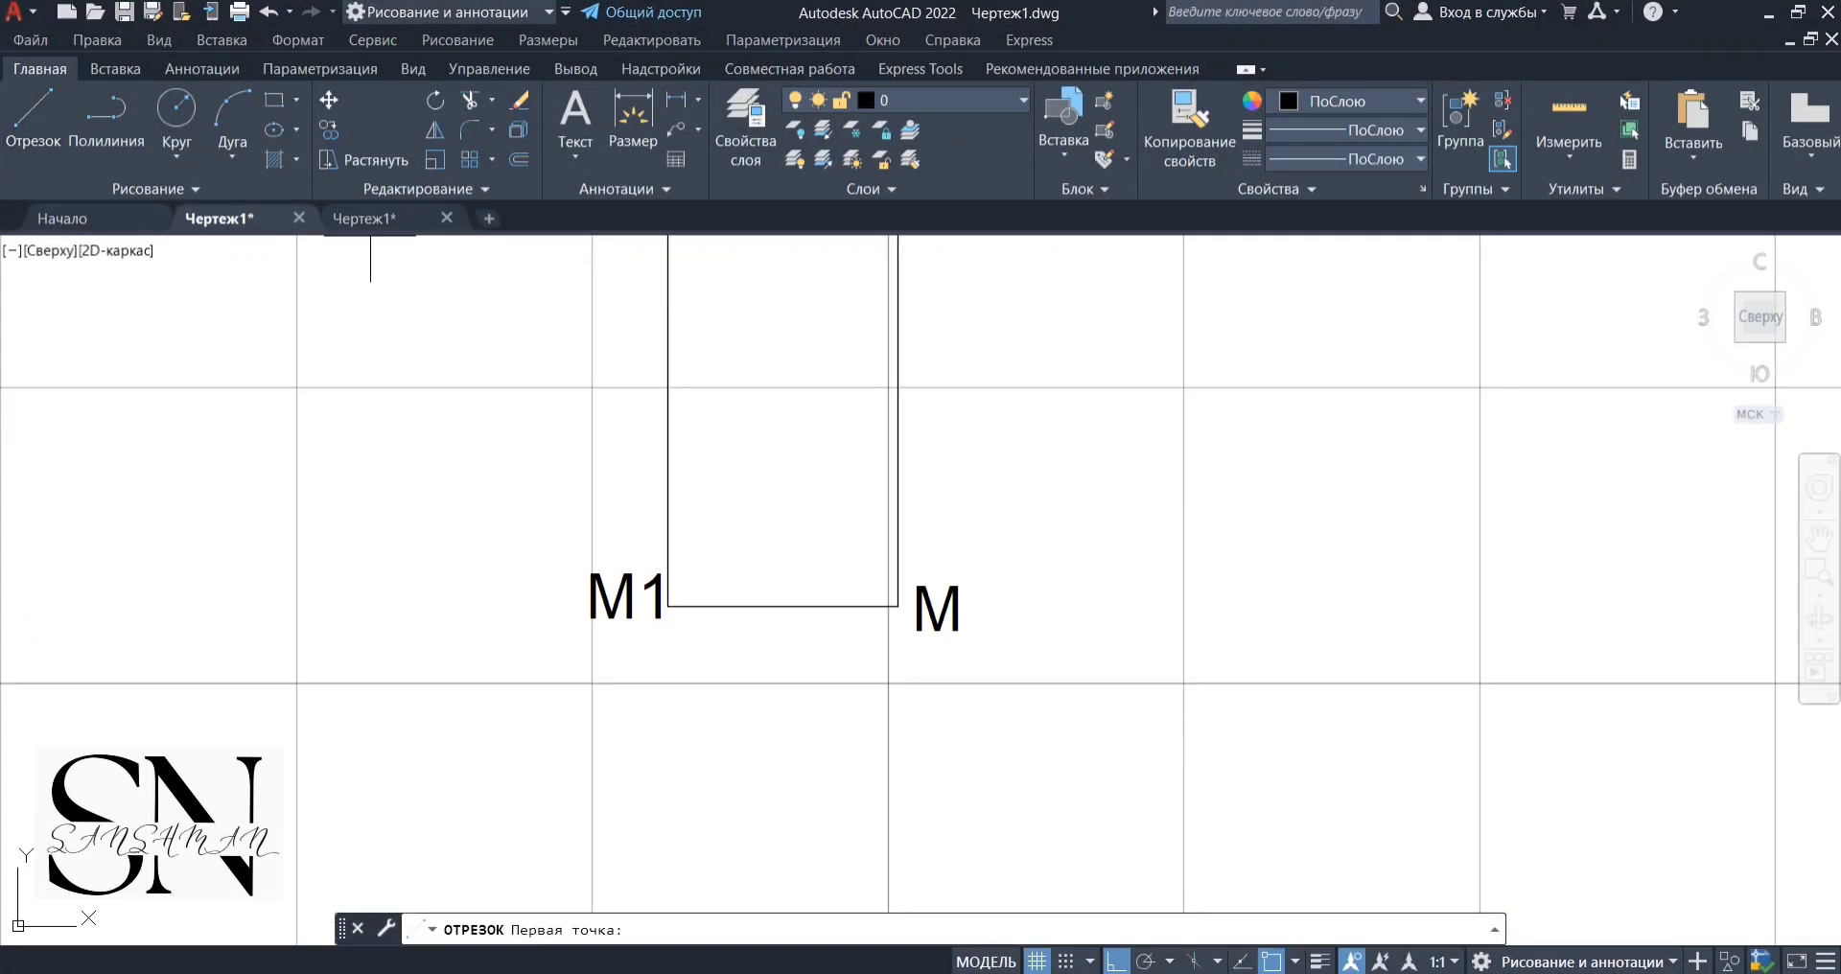
{"action": "scroll", "coordinate": [642, 648], "scroll_direction": "up", "scroll_amount": 4}
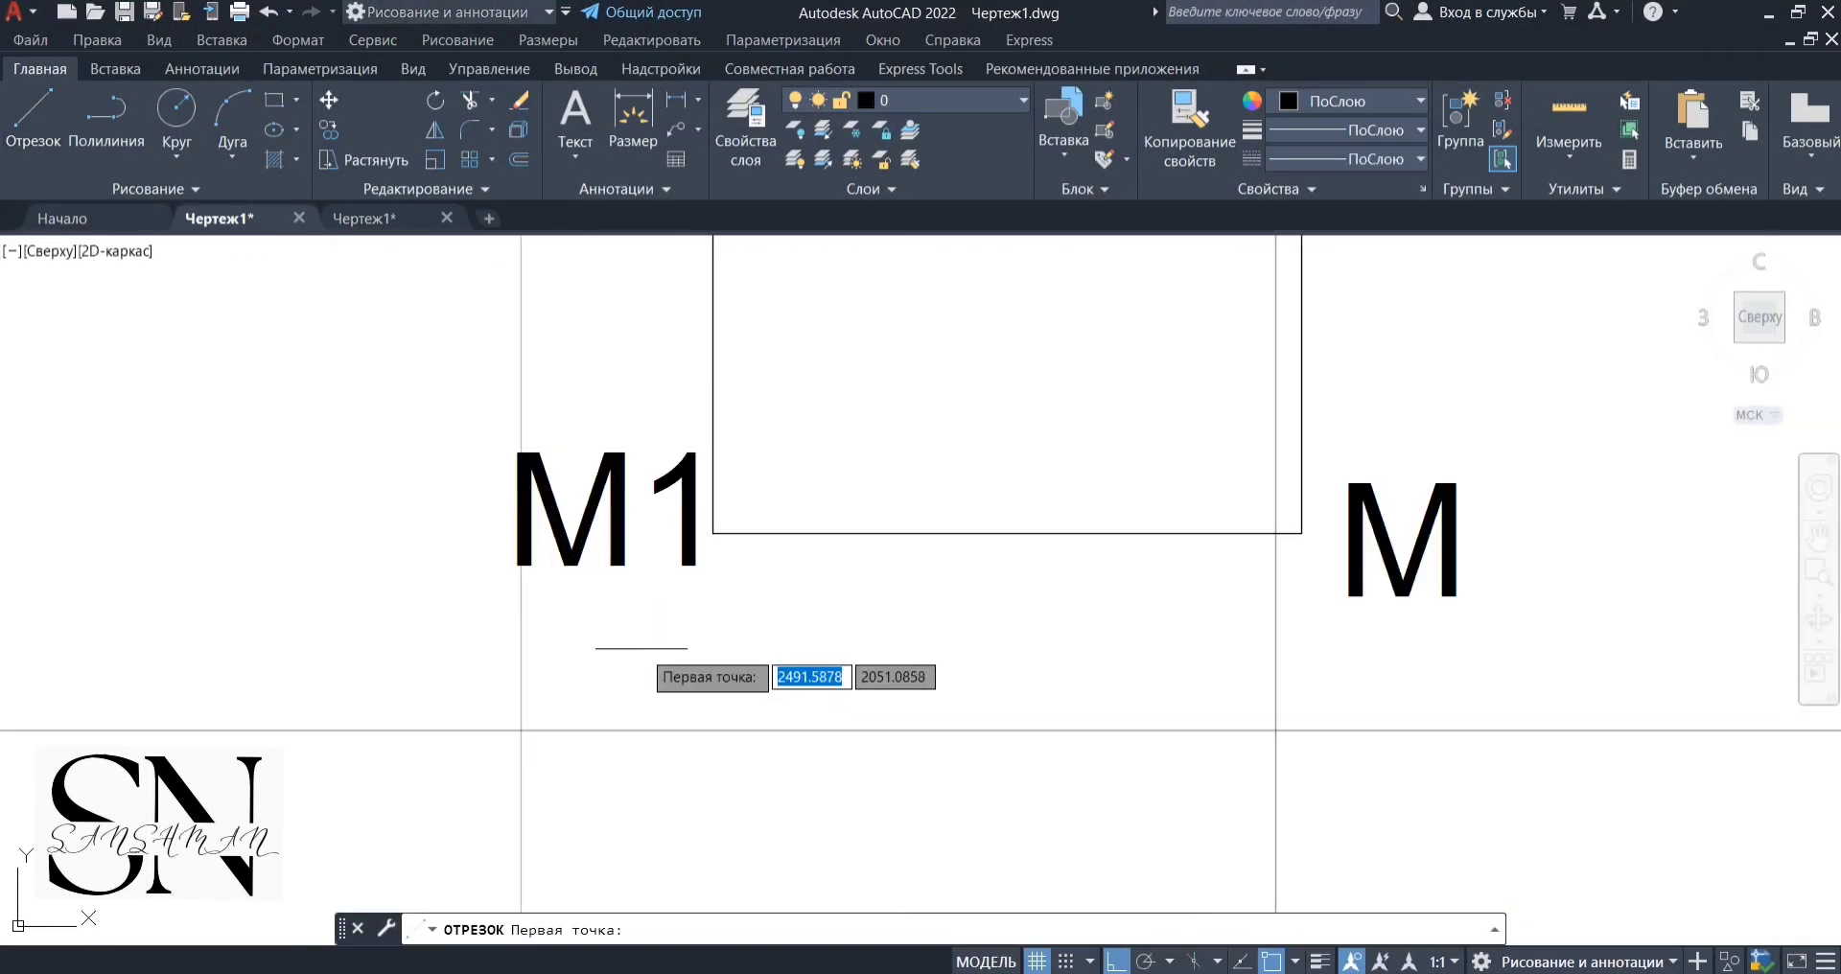
{"action": "left_click", "coordinate": [712, 533]}
{"action": "type", "text": "1"}
{"action": "key", "text": "Return"}
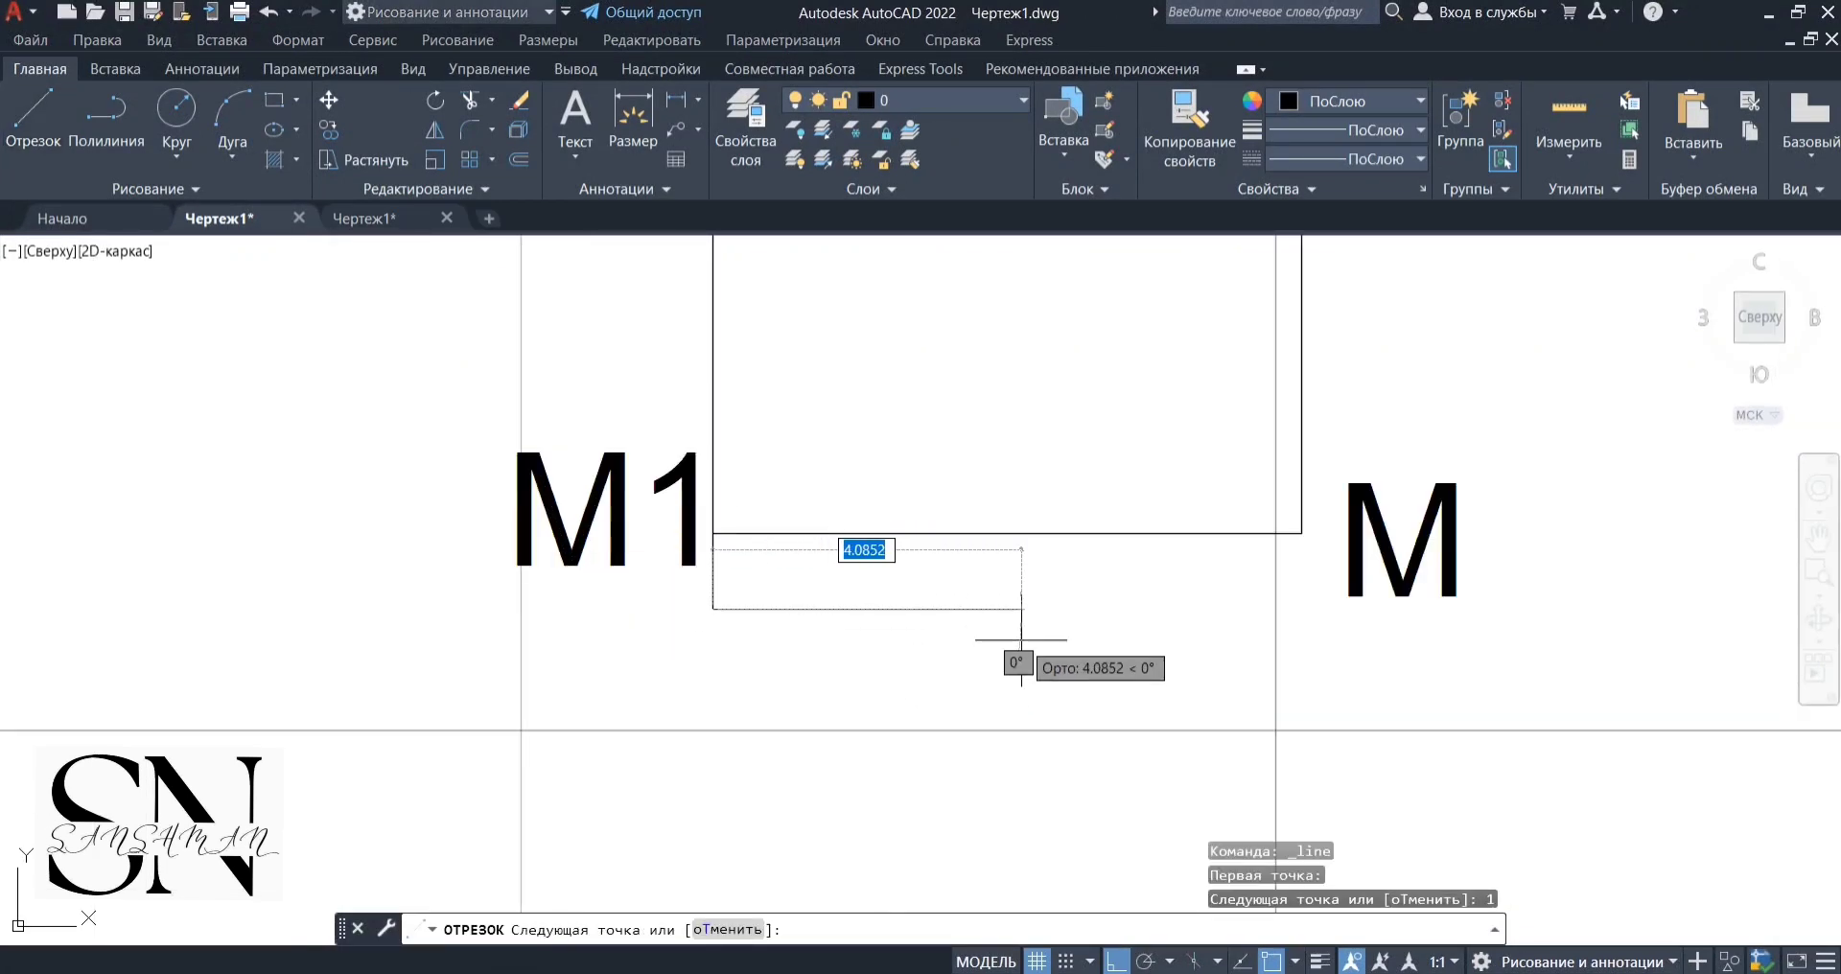
{"action": "key", "text": "Escape"}
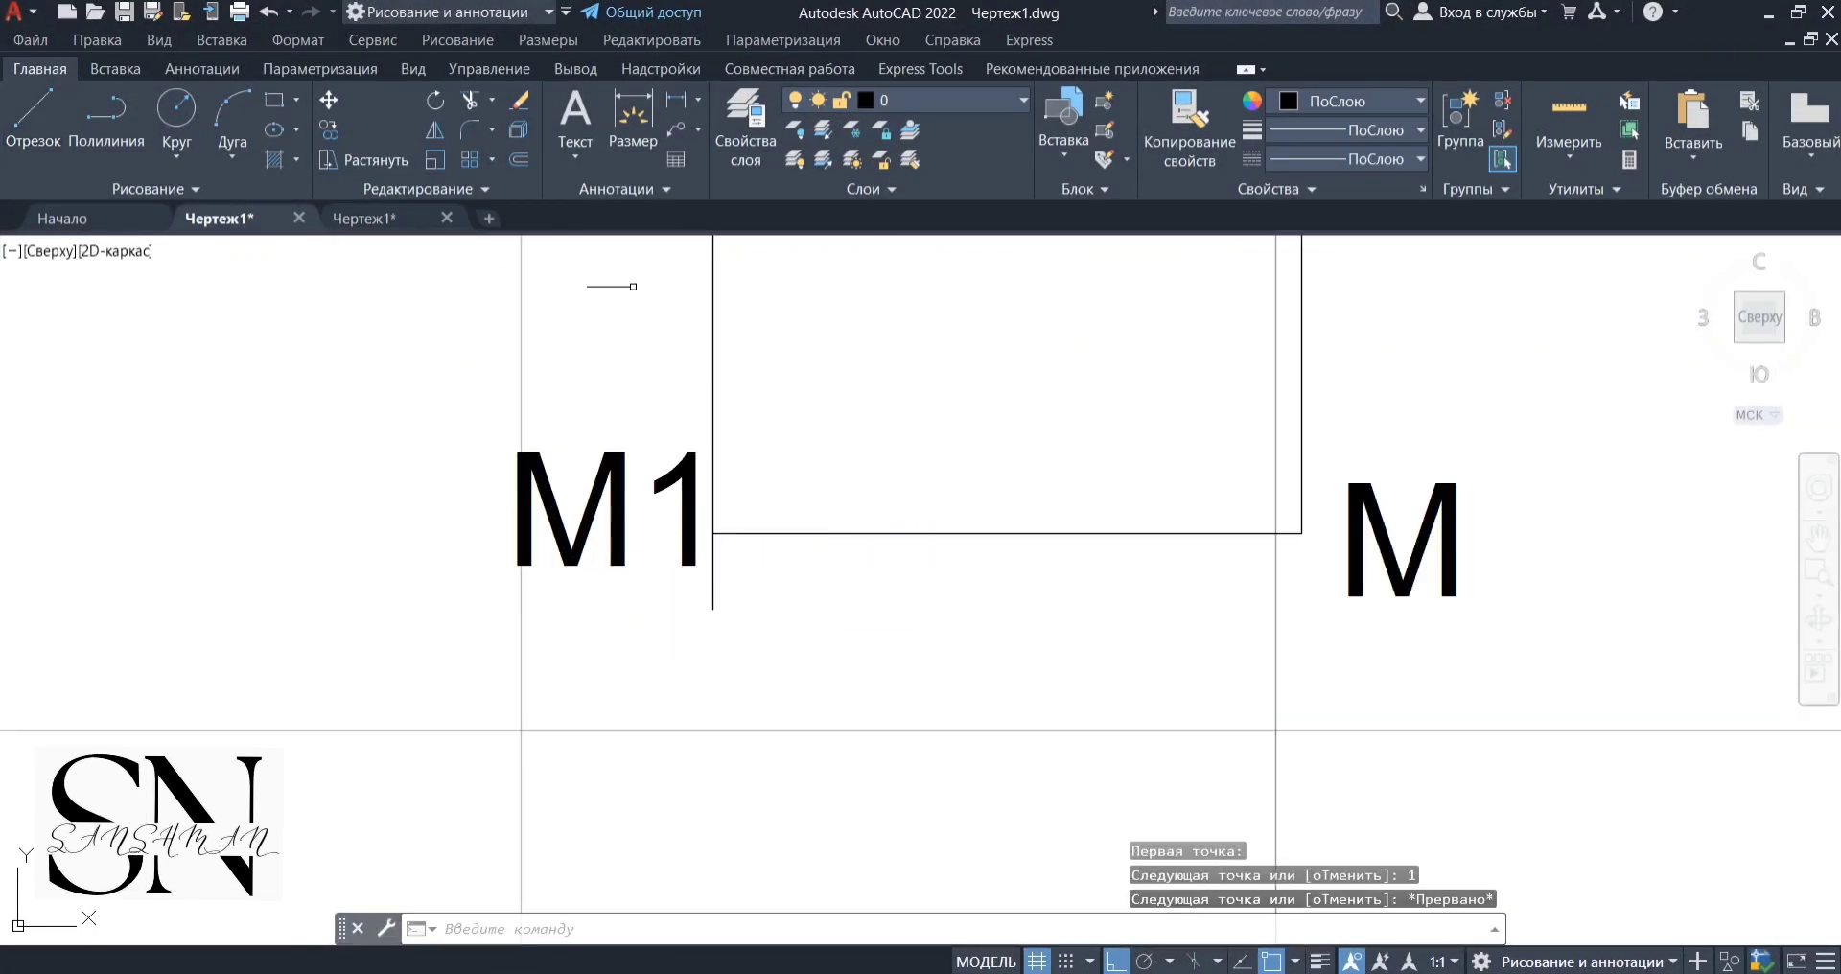
Draw a 12.5-unit horizontal line from point М toward М1 and past it
{"action": "left_click", "coordinate": [4, 111]}
{"action": "left_click", "coordinate": [1301, 533]}
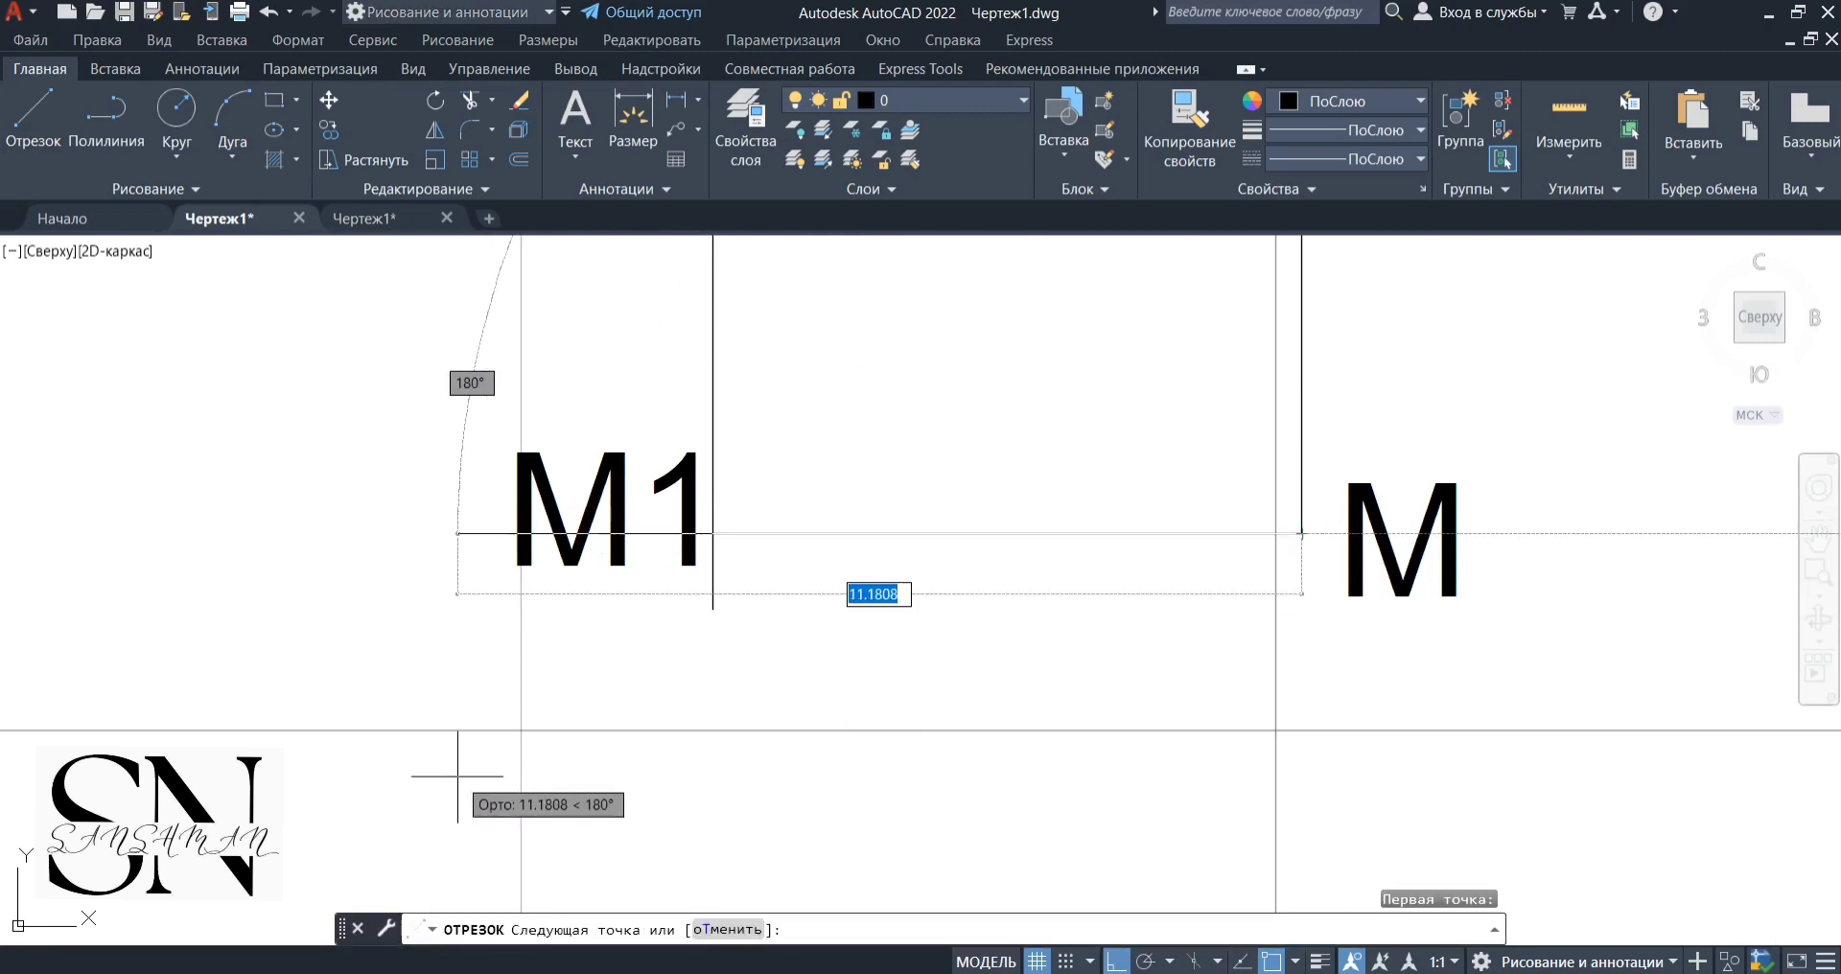
{"action": "type", "text": "12.5"}
{"action": "key", "text": "Return"}
{"action": "key", "text": "Escape"}
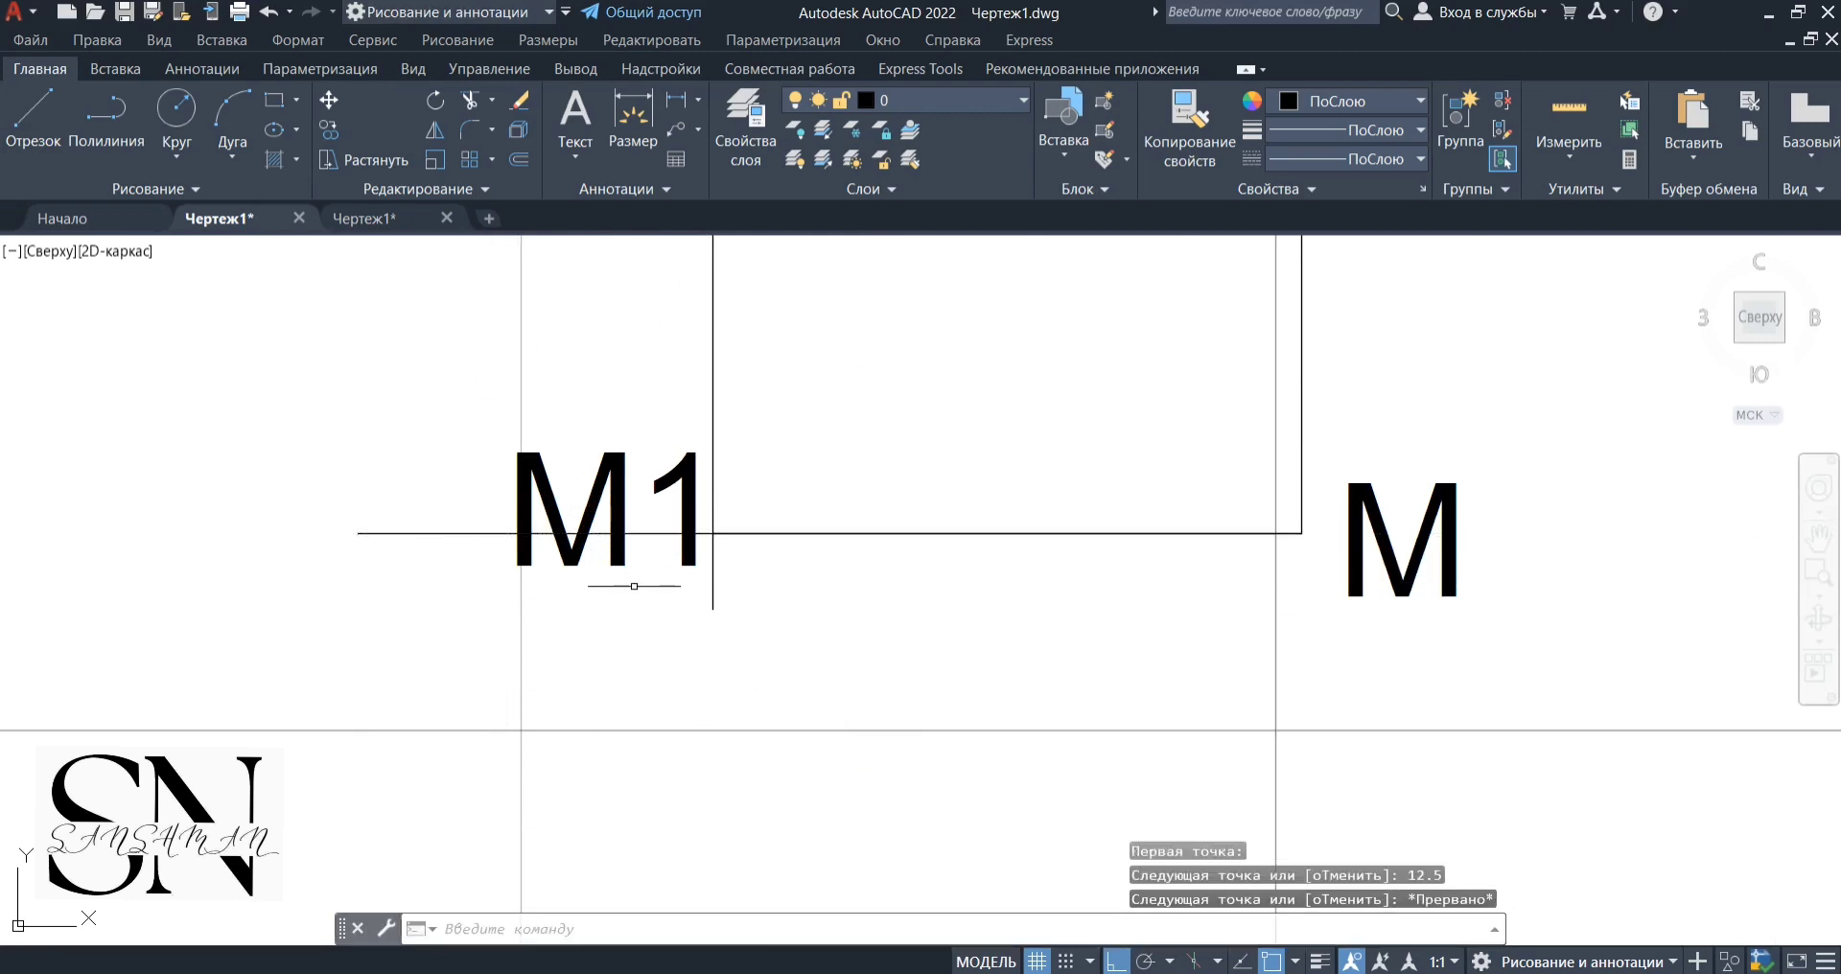
Rotate the 12.5-unit line about point М by reference angle from М1 to the lower end of the 1-unit vertical line
{"action": "left_click", "coordinate": [435, 100]}
{"action": "left_click", "coordinate": [669, 533]}
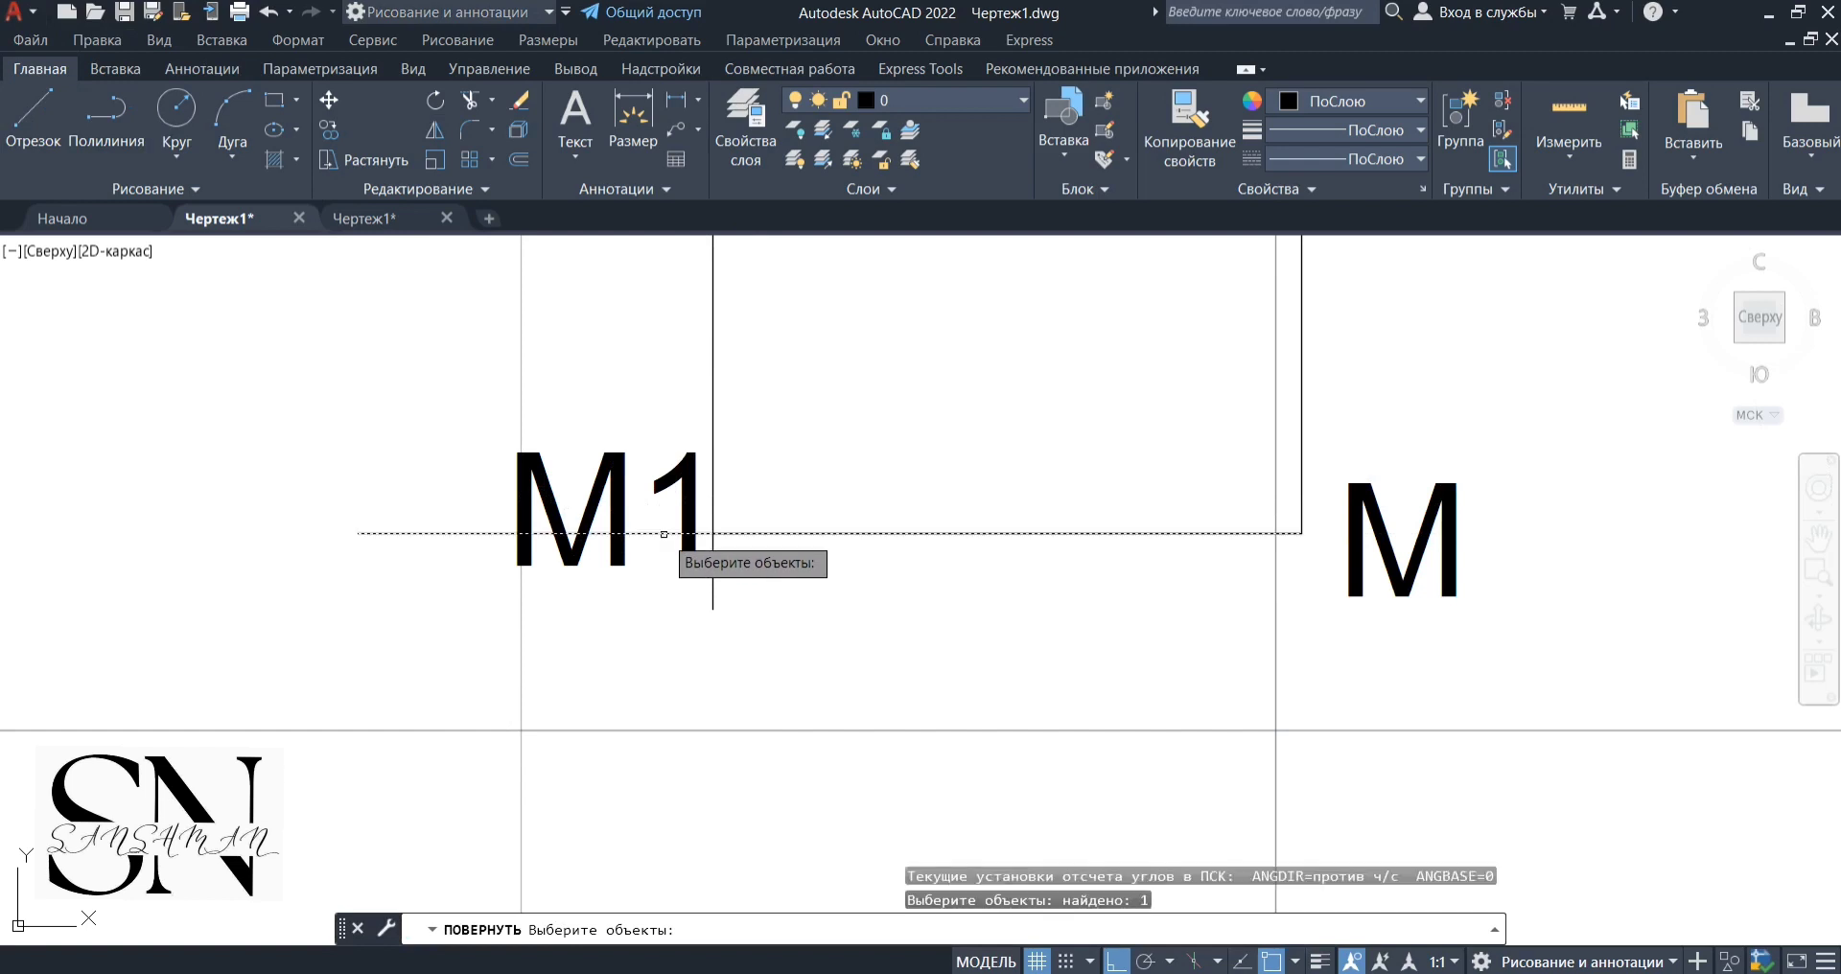
{"action": "key", "text": "Return"}
{"action": "left_click", "coordinate": [1301, 533]}
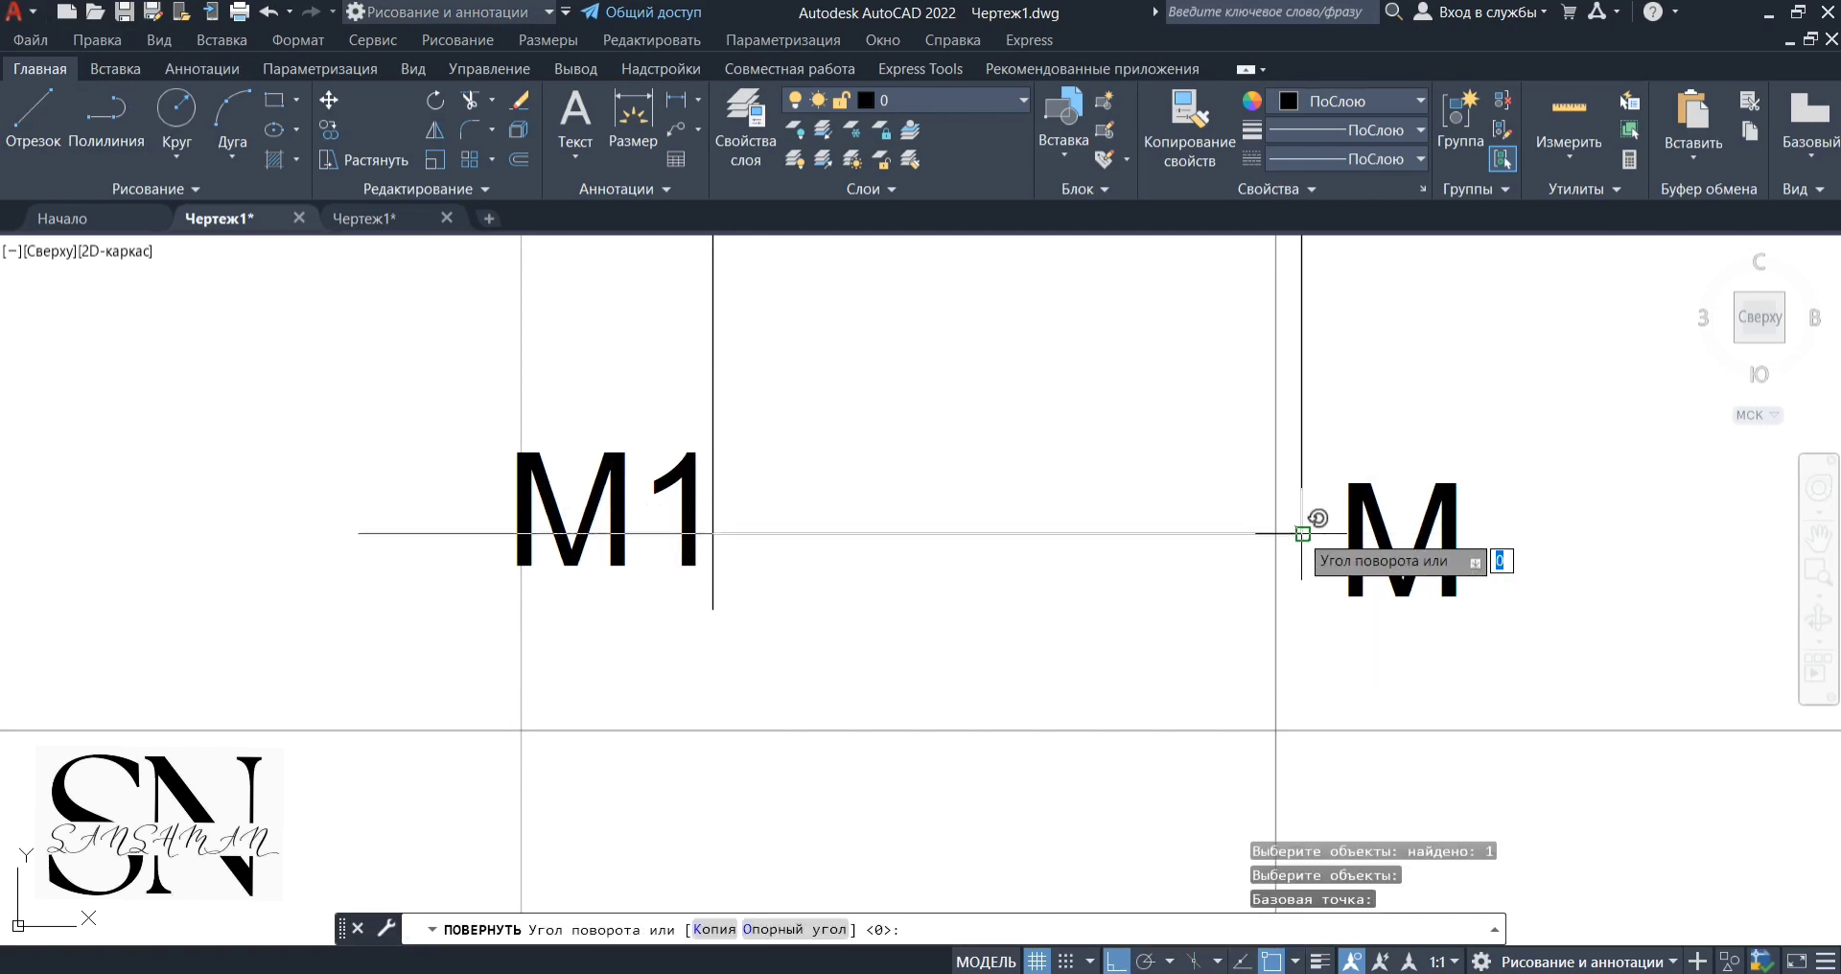
{"action": "right_click", "coordinate": [1302, 534]}
{"action": "left_click", "coordinate": [1386, 660]}
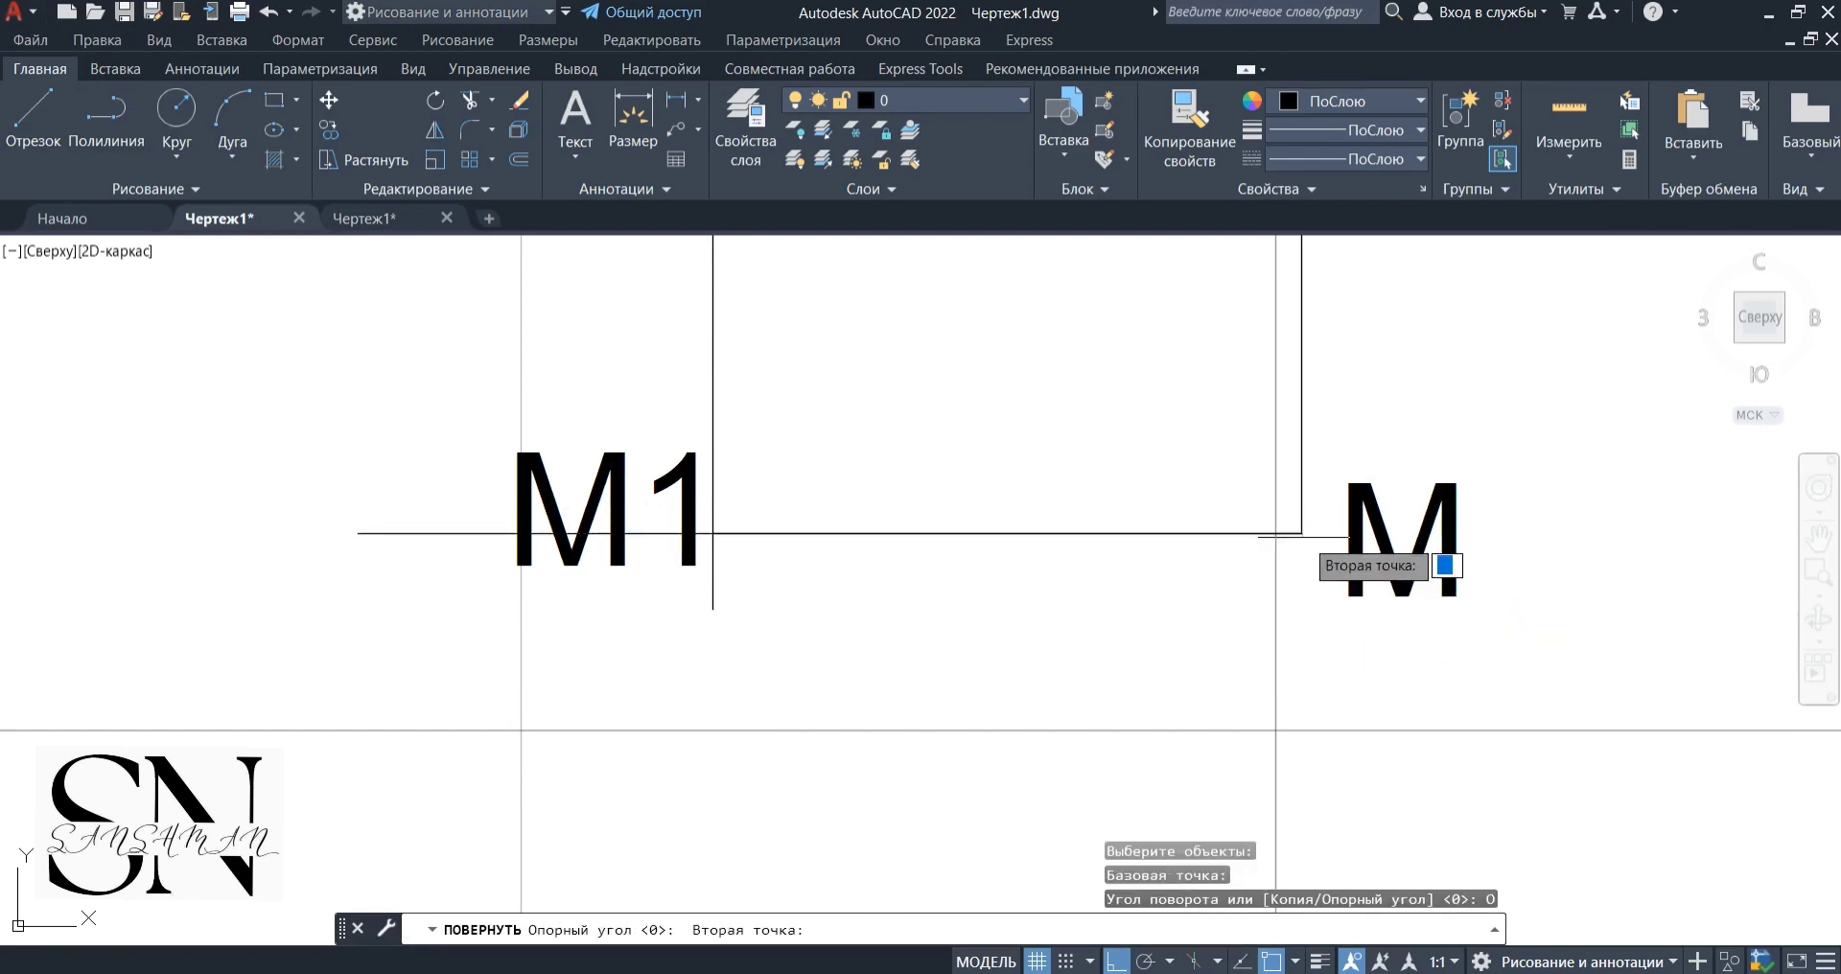
{"action": "left_click", "coordinate": [712, 533]}
{"action": "left_click", "coordinate": [719, 605]}
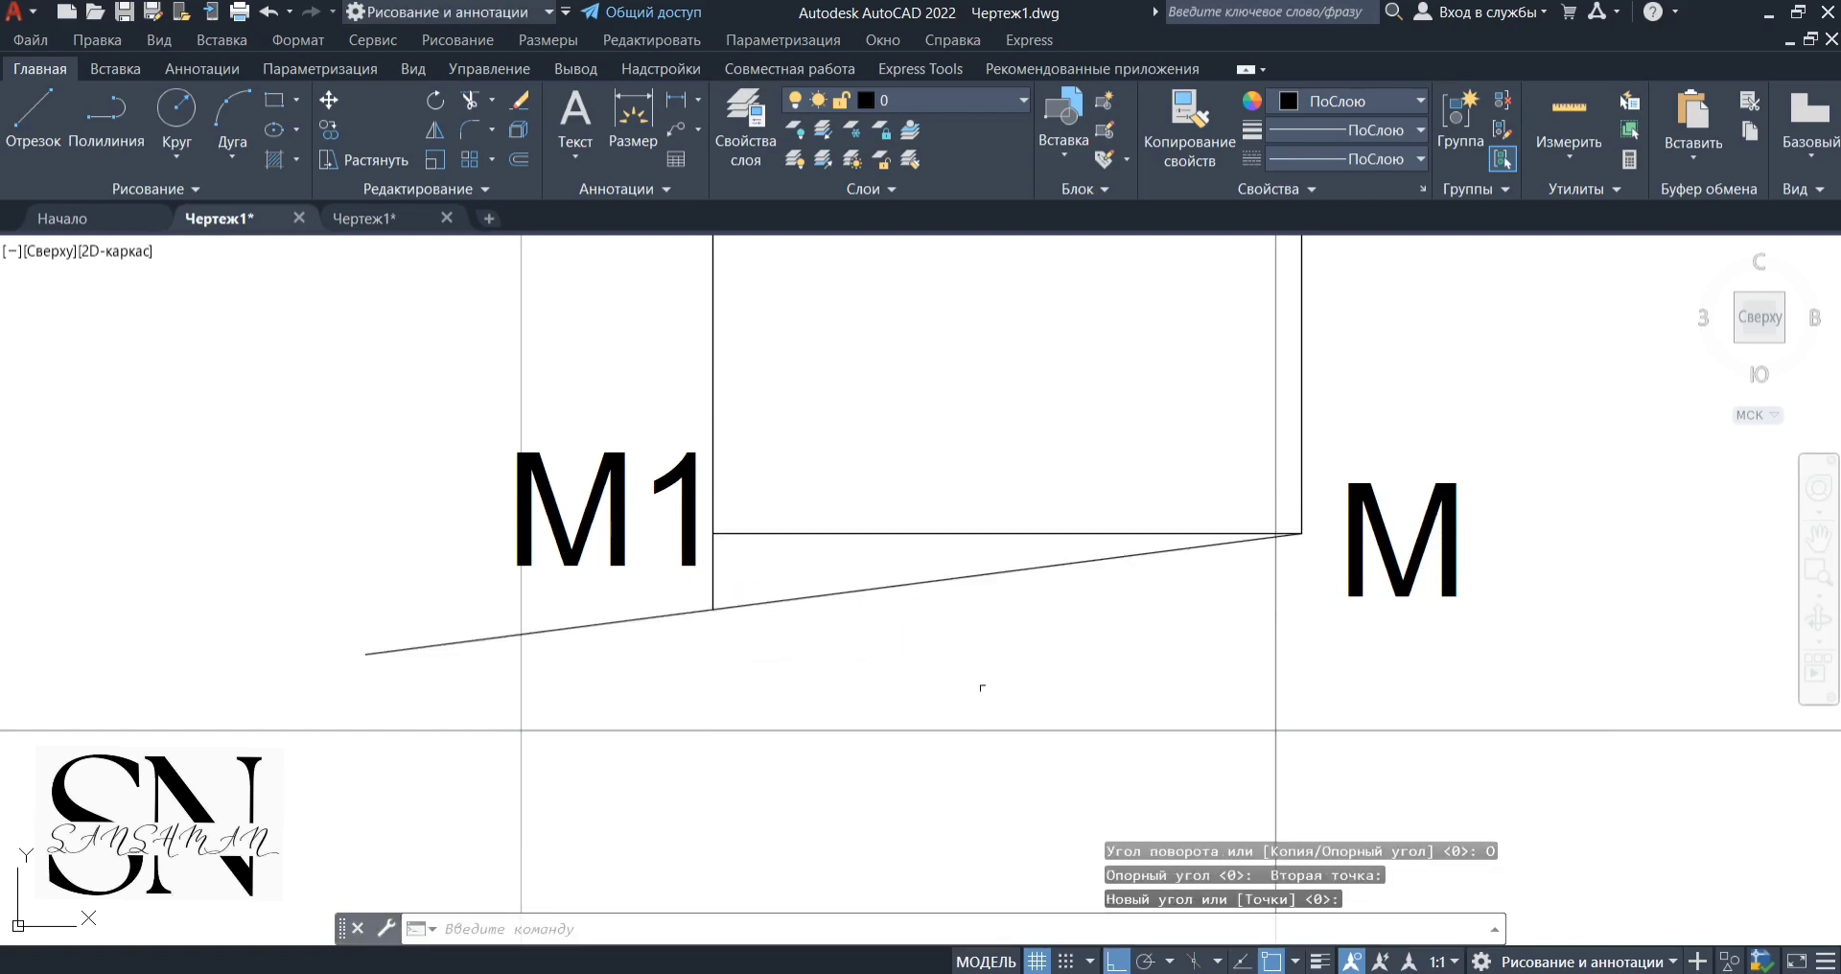
{"action": "scroll", "coordinate": [1120, 658], "scroll_direction": "down", "scroll_amount": 5}
{"action": "key", "text": "Escape"}
Draw a line from a point 0.5 units inward from Л2 on the Л2–Л1 line down to point М3
{"action": "scroll", "coordinate": [1156, 614], "scroll_direction": "up", "scroll_amount": 2}
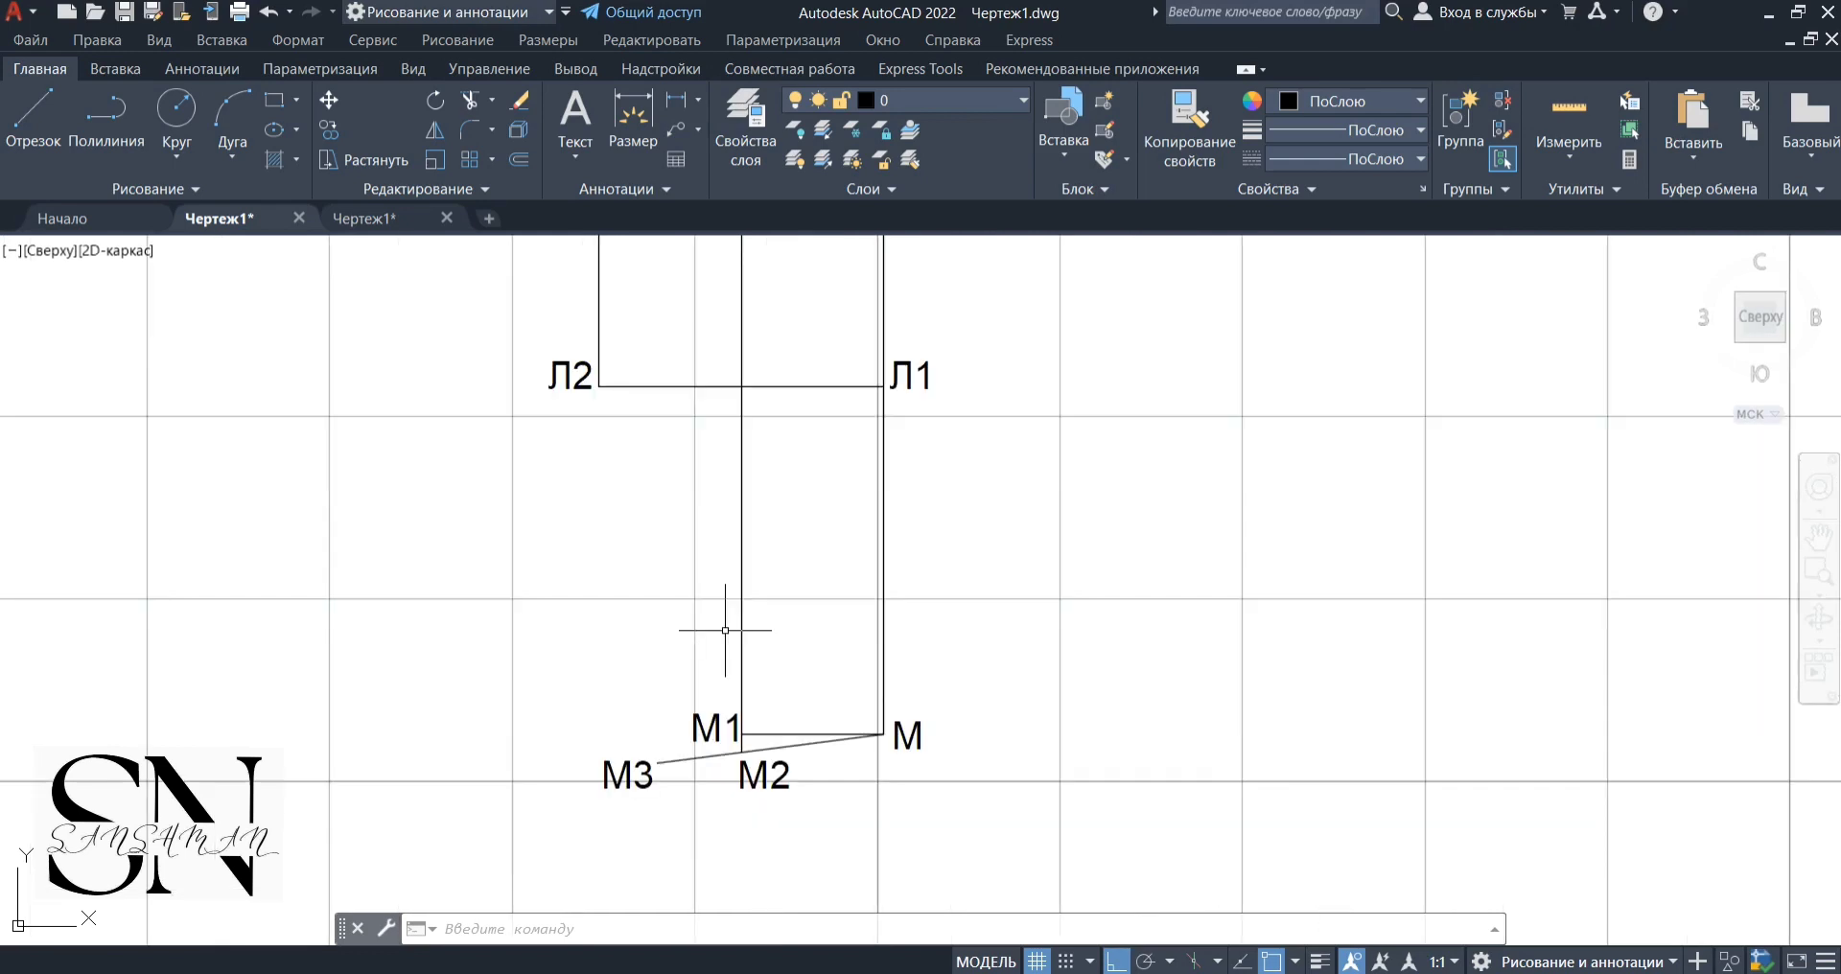
{"action": "scroll", "coordinate": [595, 372], "scroll_direction": "up", "scroll_amount": 6}
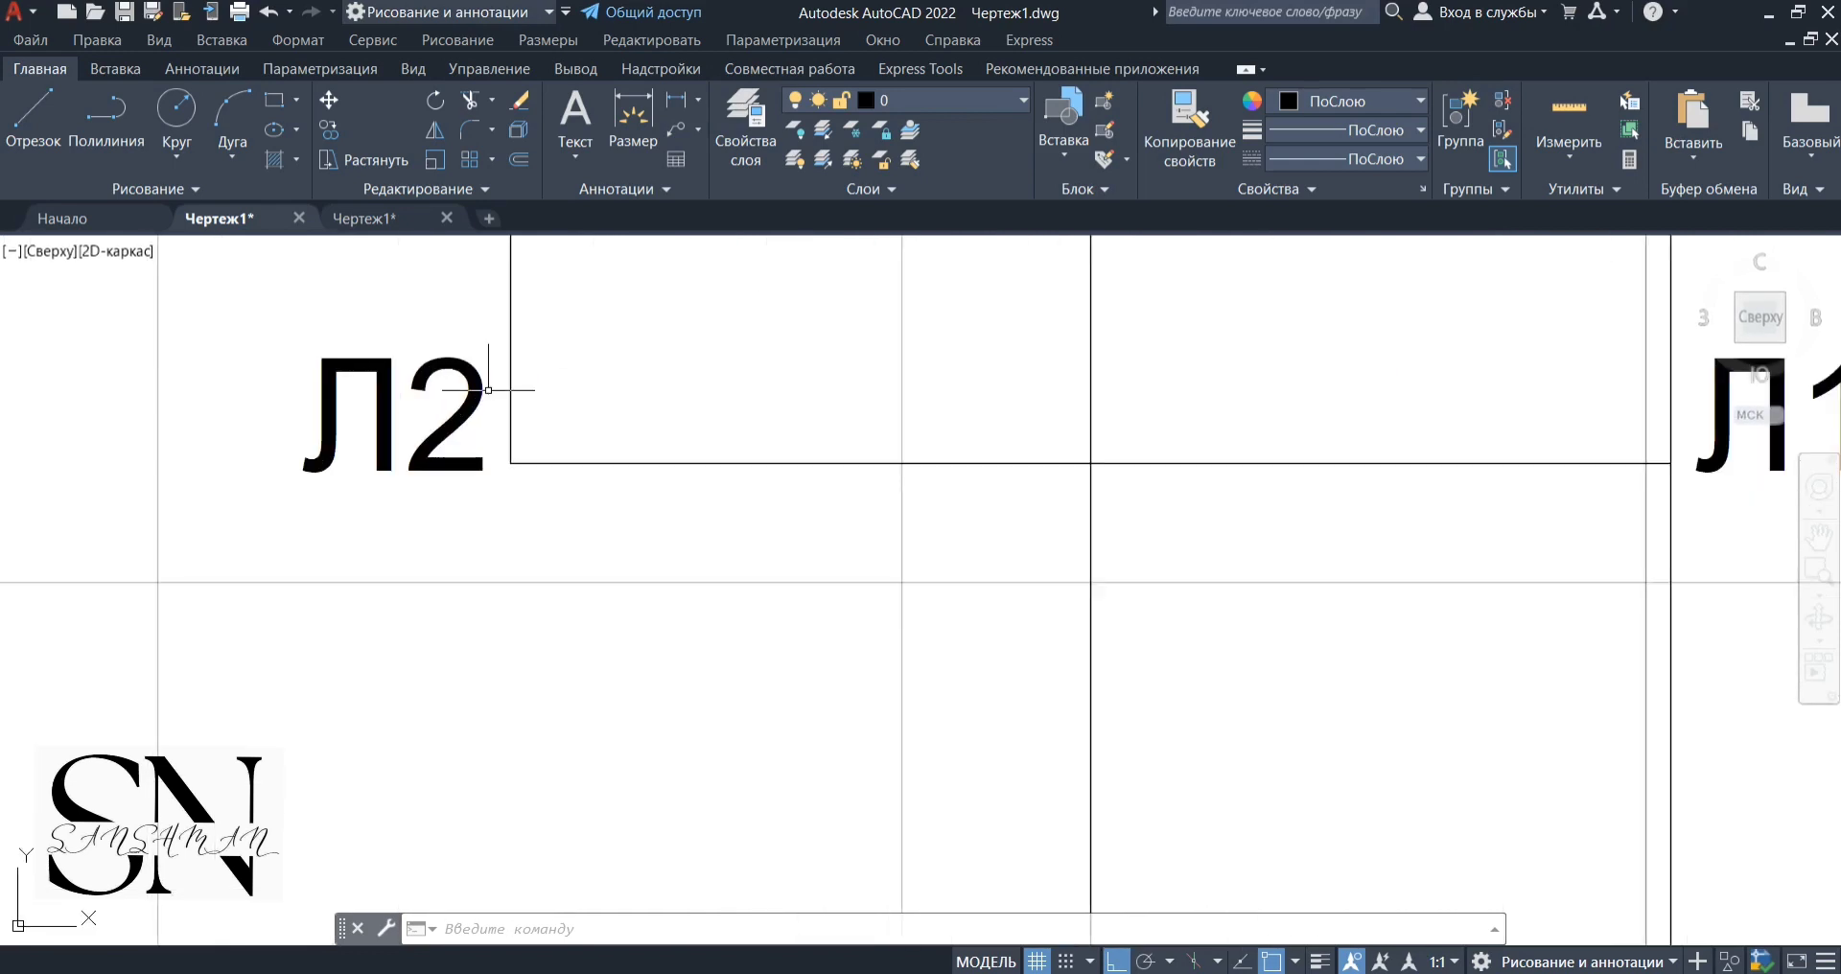
{"action": "left_click", "coordinate": [39, 115]}
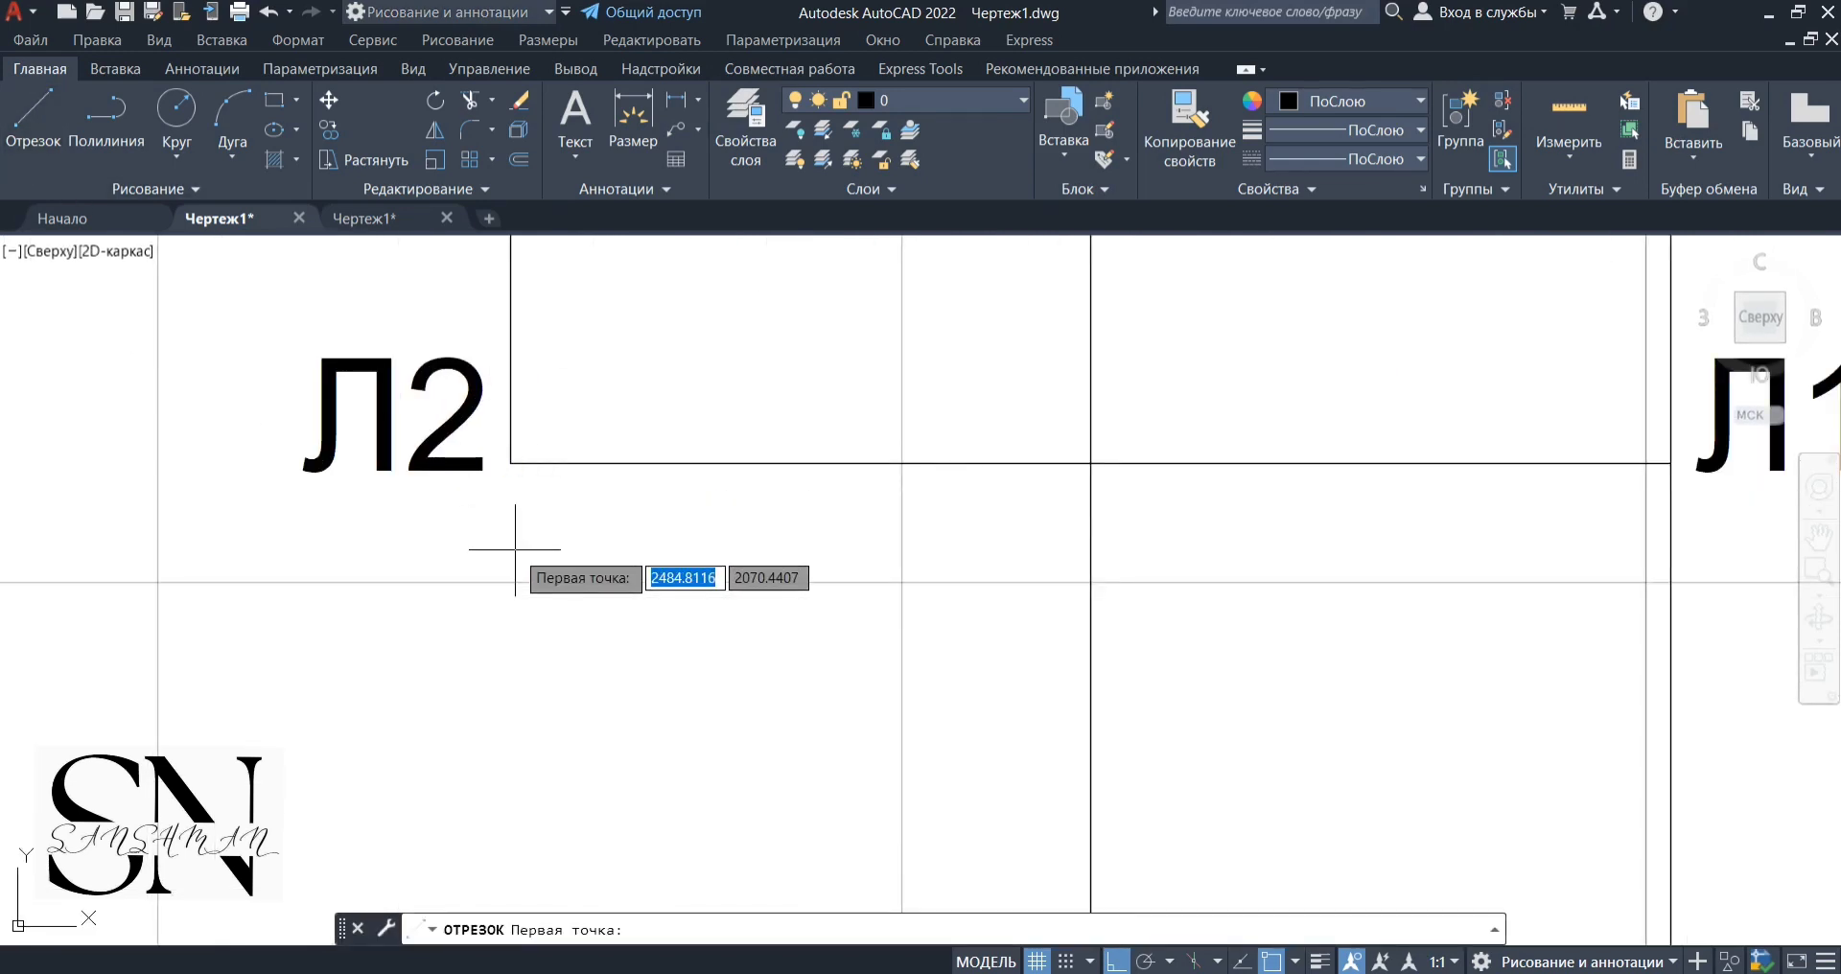
{"action": "right_click", "coordinate": [515, 549], "text": "shift"}
{"action": "left_click", "coordinate": [576, 378]}
{"action": "left_click", "coordinate": [510, 464]}
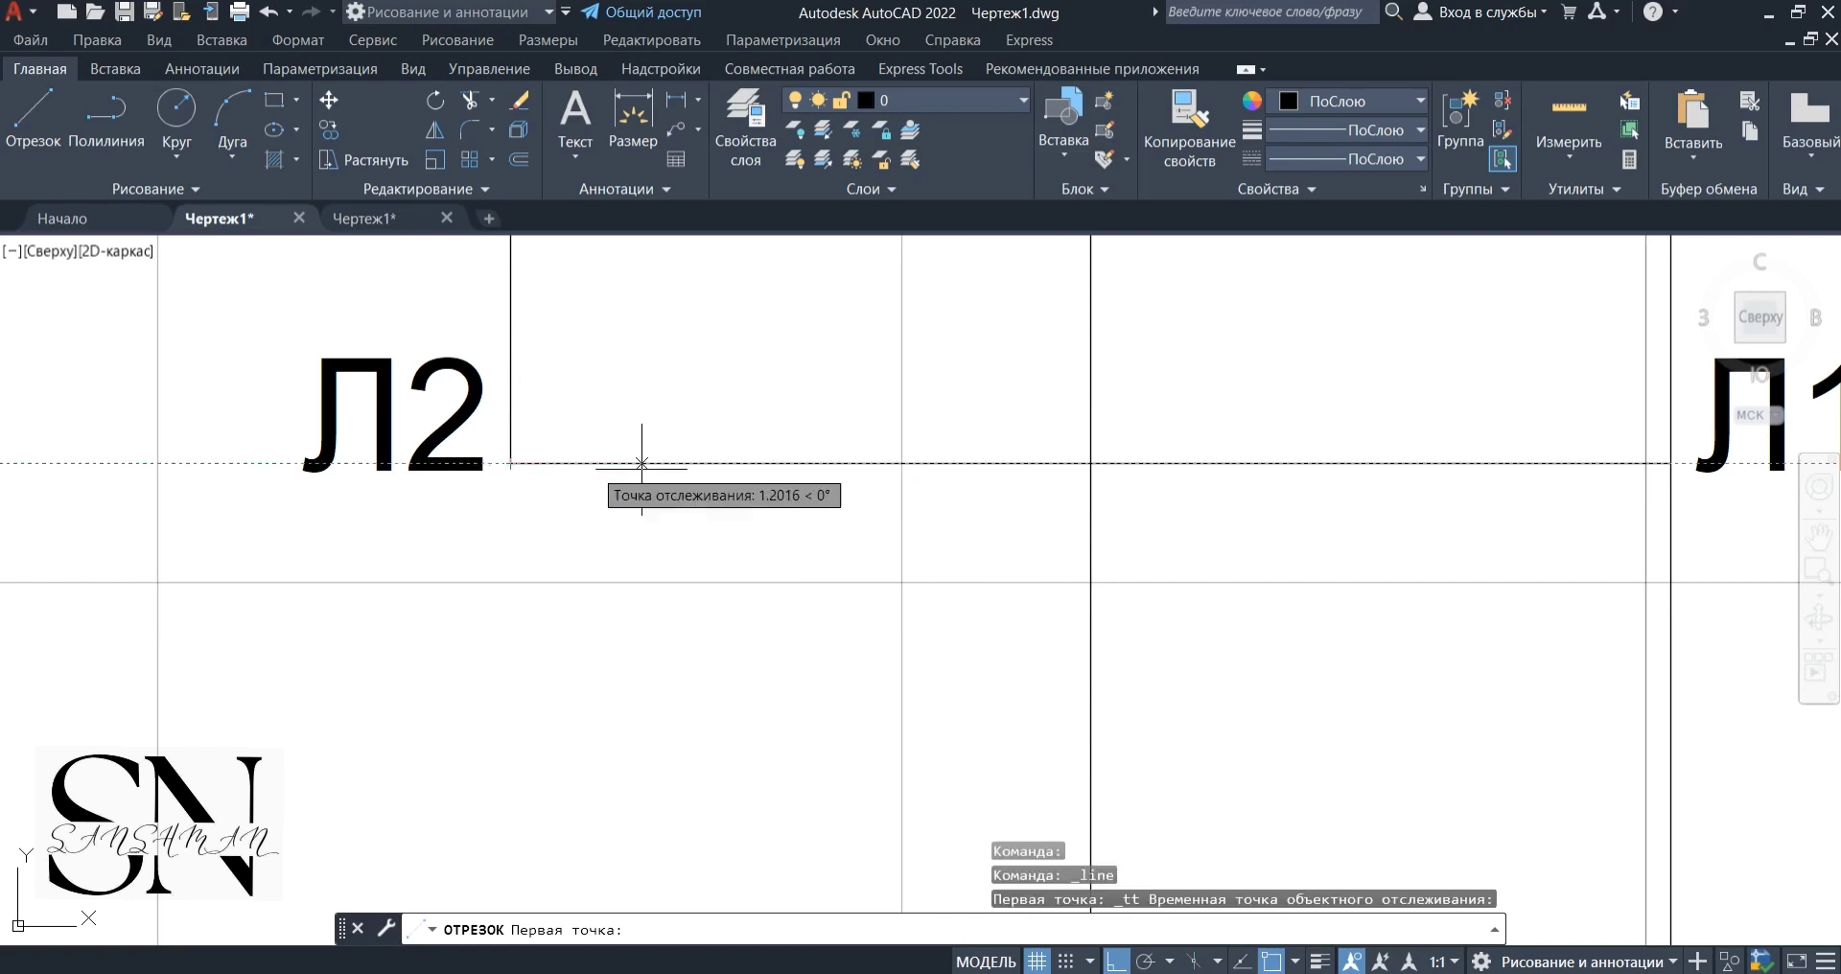
{"action": "type", "text": "0.5"}
{"action": "key", "text": "Return"}
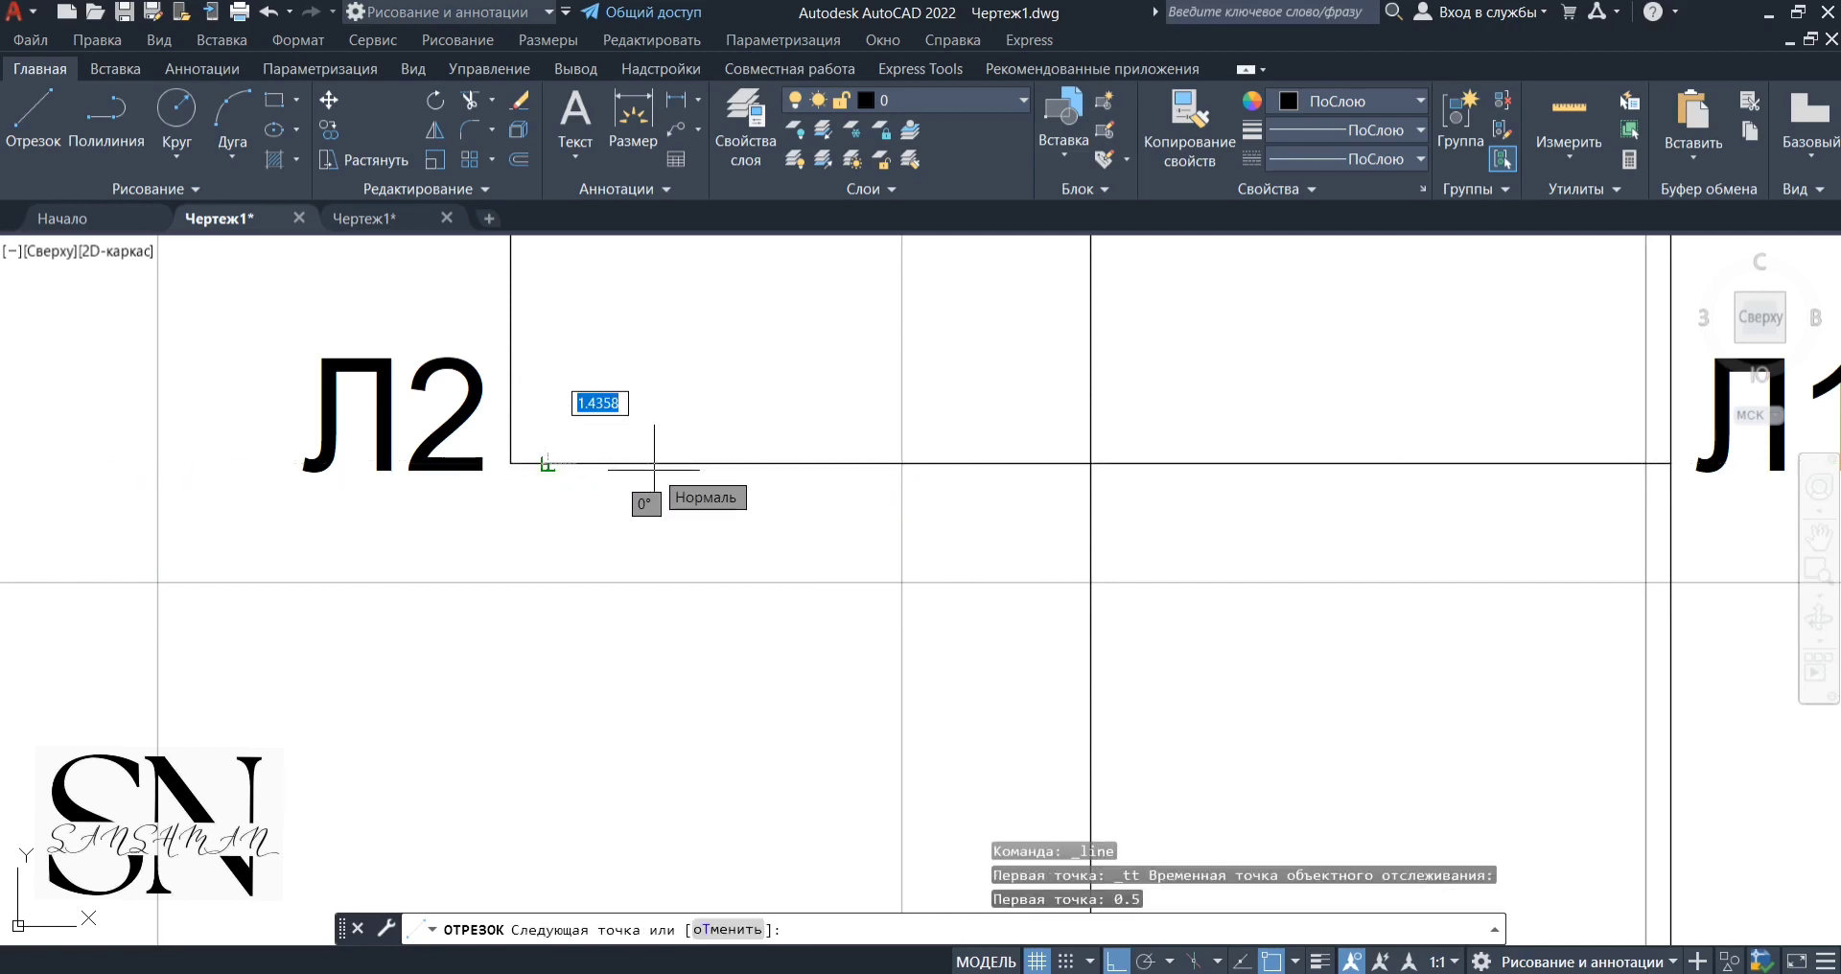
{"action": "scroll", "coordinate": [575, 479], "scroll_direction": "down", "scroll_amount": 5}
{"action": "scroll", "coordinate": [695, 683], "scroll_direction": "up", "scroll_amount": 6}
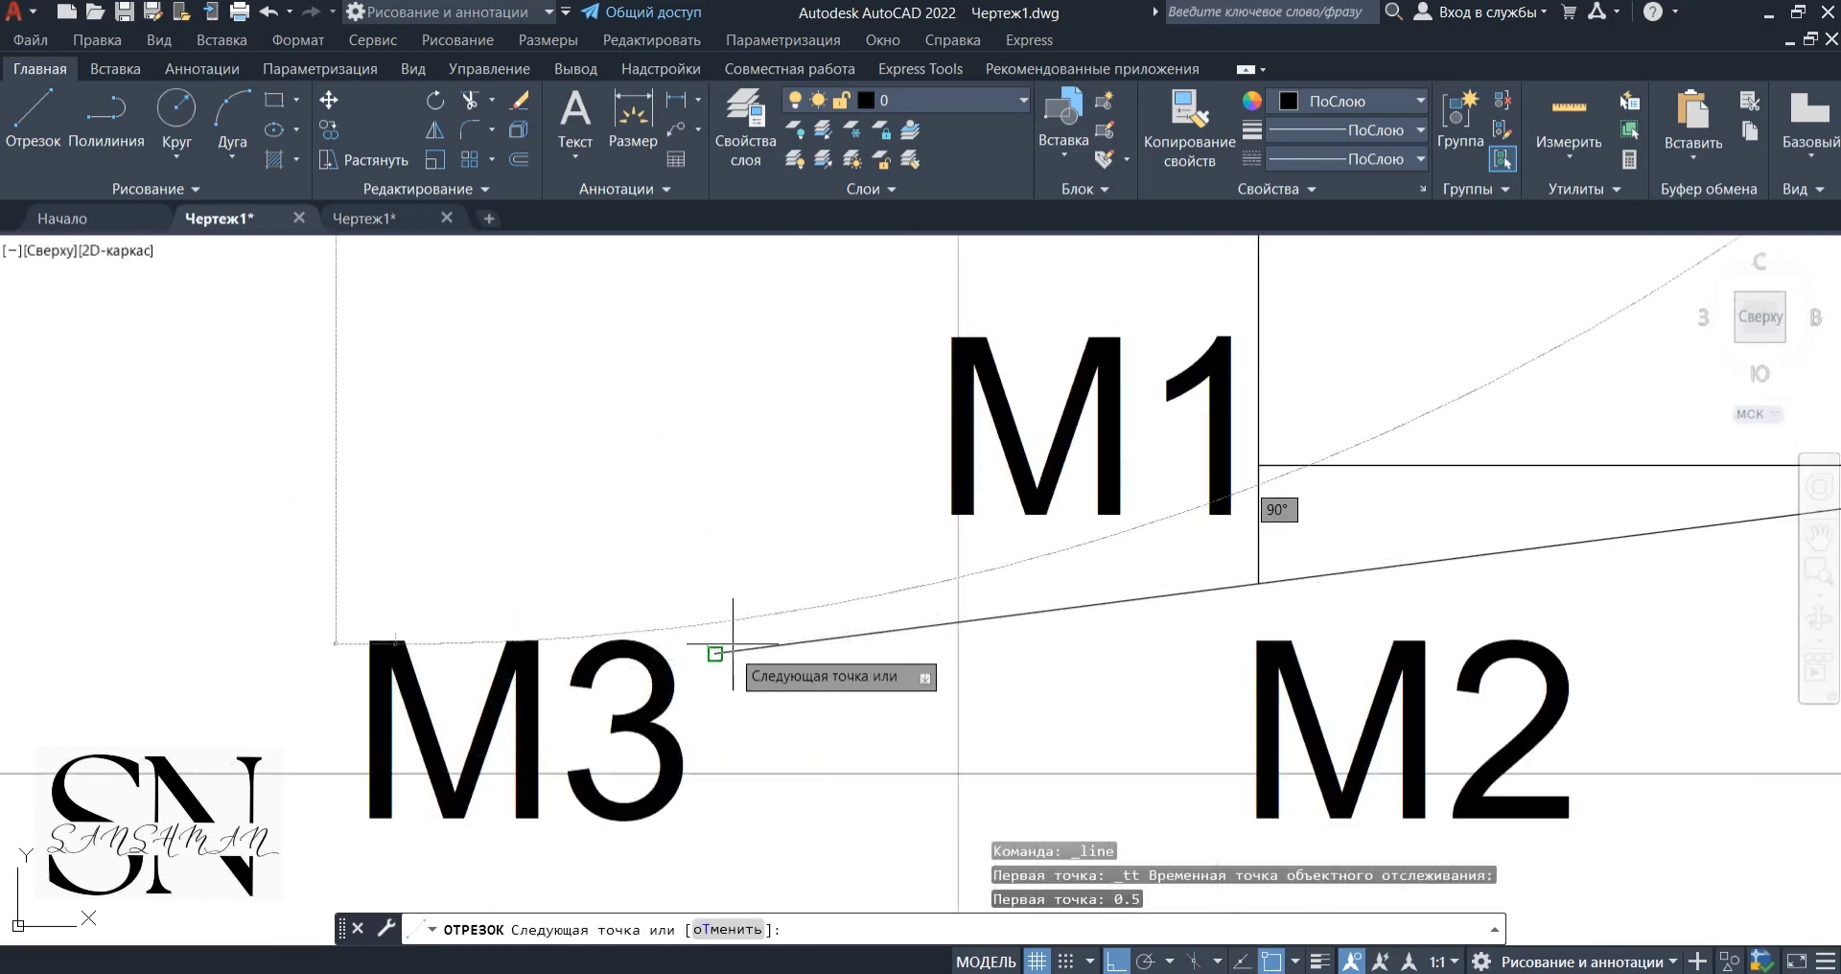
{"action": "left_click", "coordinate": [714, 653]}
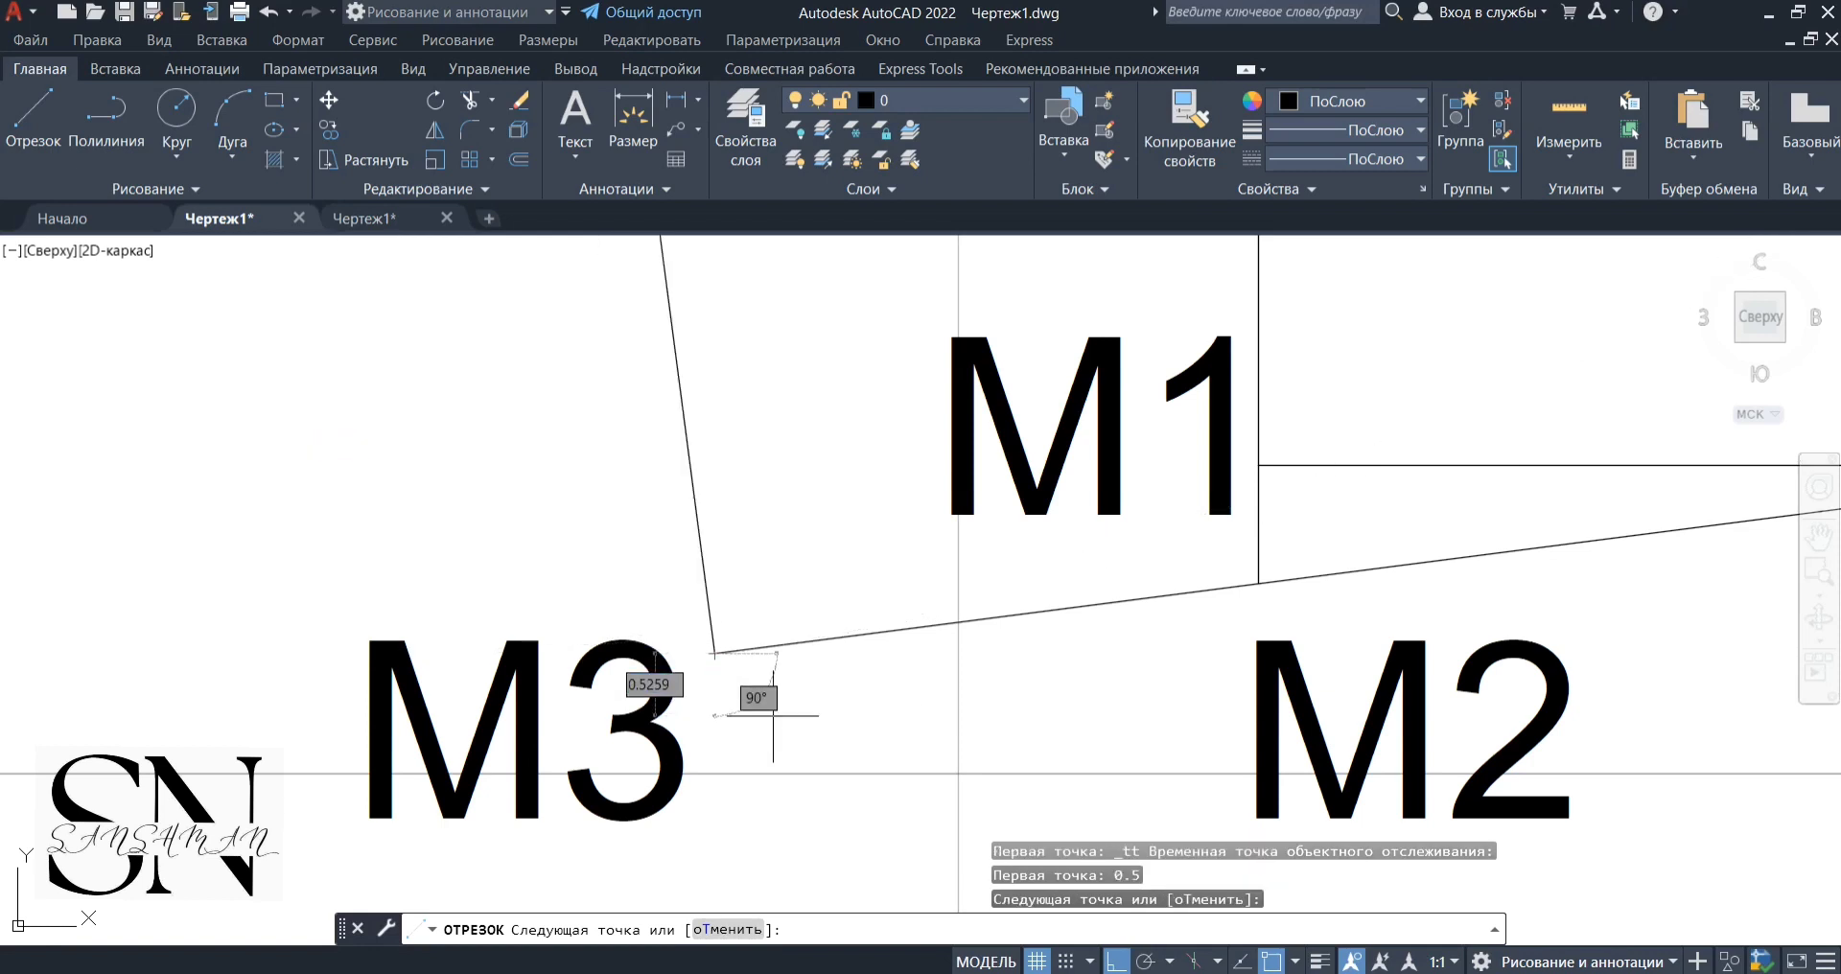
{"action": "key", "text": "Escape"}
{"action": "scroll", "coordinate": [773, 716], "scroll_direction": "down", "scroll_amount": 5}
{"action": "scroll", "coordinate": [719, 390], "scroll_direction": "up", "scroll_amount": 8}
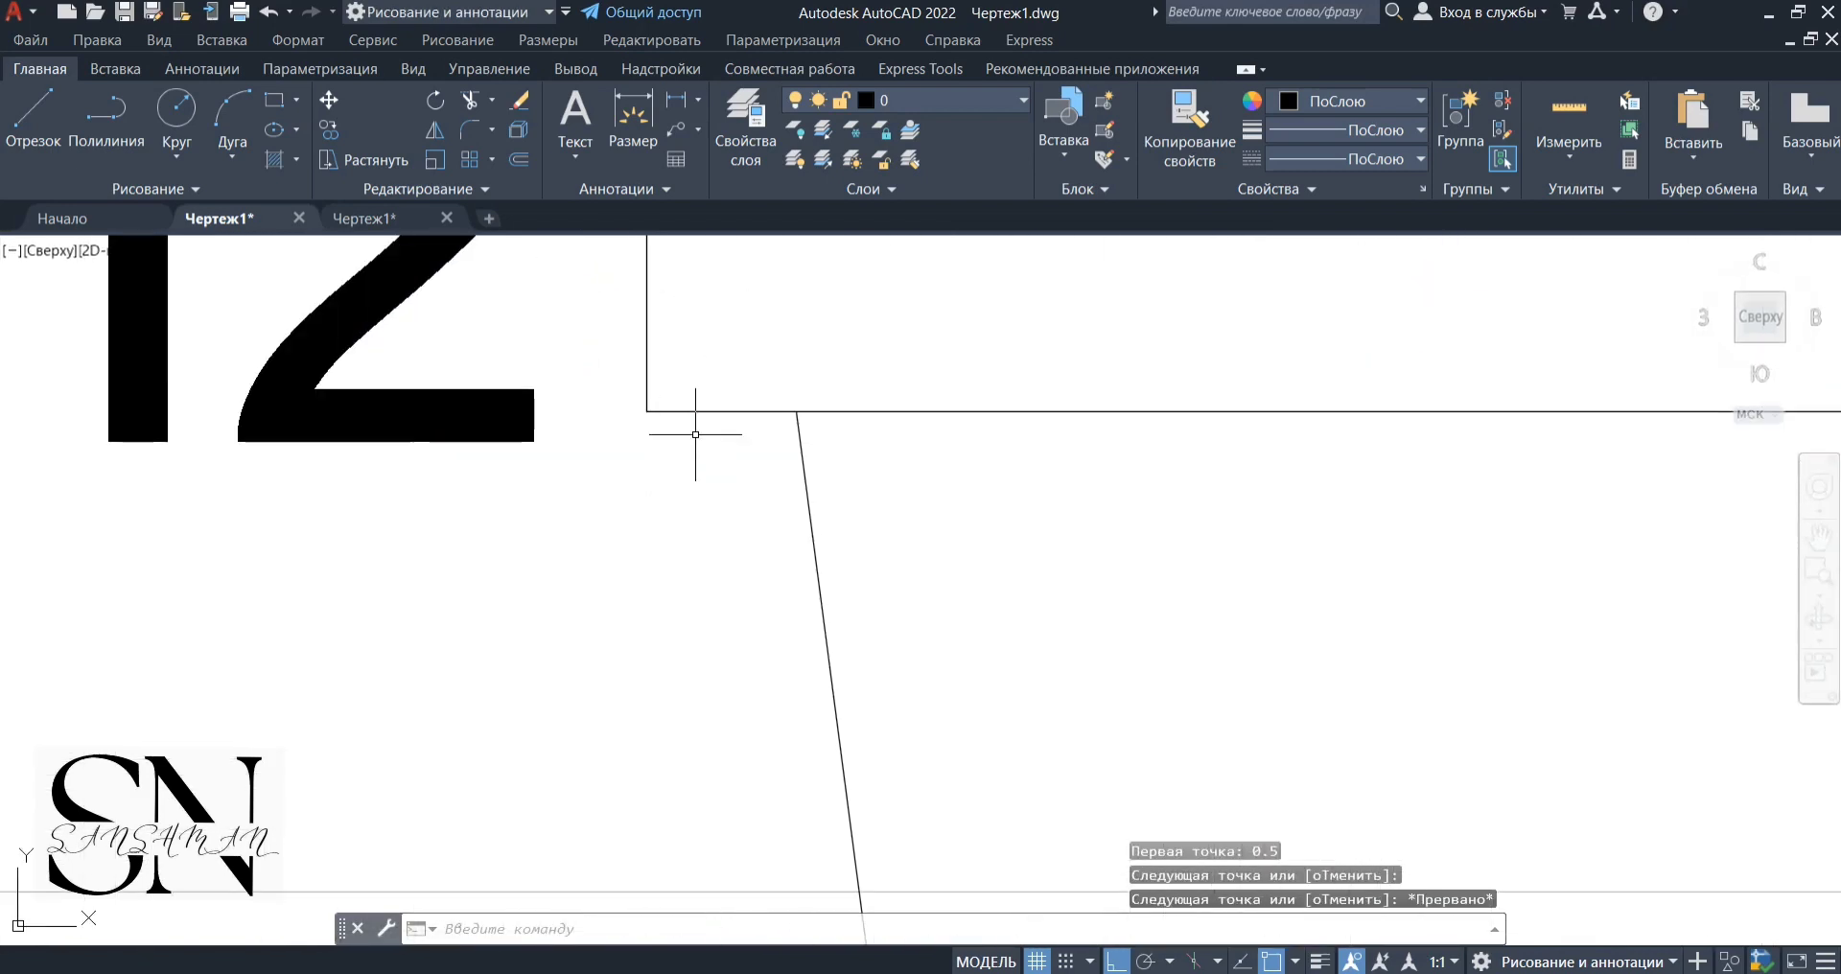
{"action": "mouse_move", "coordinate": [848, 347]}
{"action": "middle_mouse_down"}
{"action": "mouse_move", "coordinate": [834, 612]}
{"action": "mouse_move", "coordinate": [892, 605]}
{"action": "middle_mouse_up"}
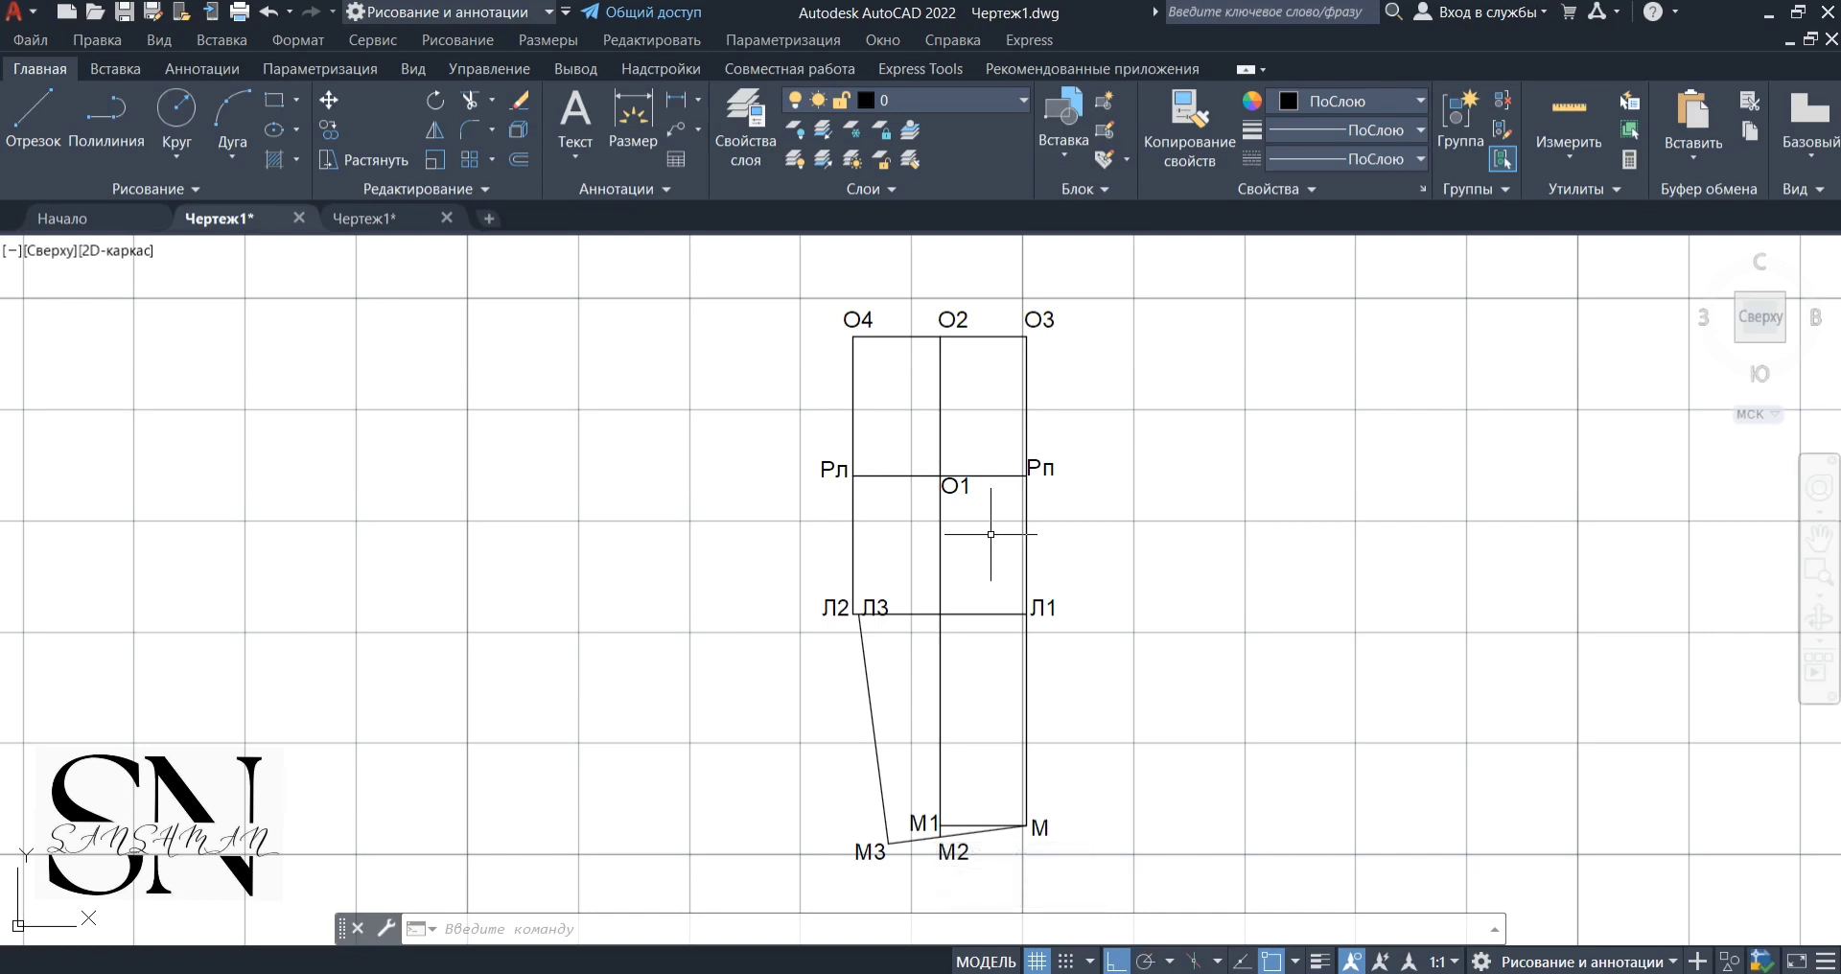
Draw a line from a point 1 unit inward from Л1 on the Л2–Л1 line down to point М
{"action": "scroll", "coordinate": [991, 534], "scroll_direction": "down", "scroll_amount": 2}
{"action": "left_click", "coordinate": [34, 119]}
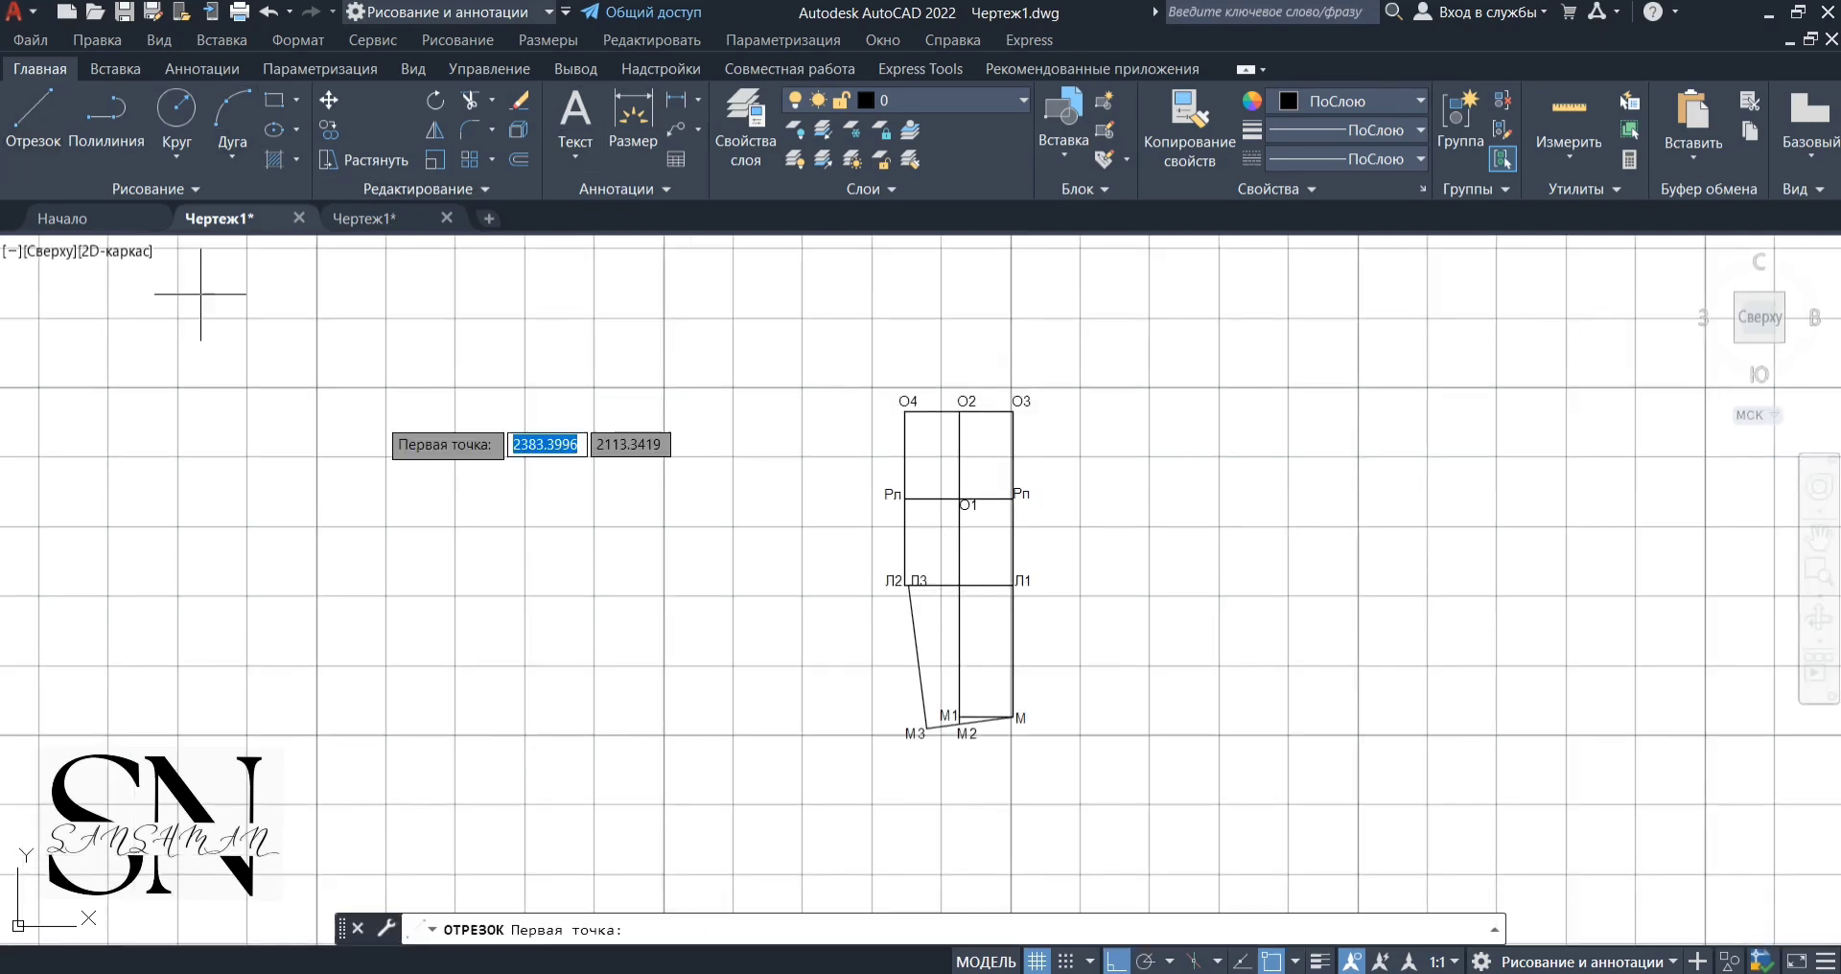
{"action": "scroll", "coordinate": [968, 517], "scroll_direction": "up", "scroll_amount": 10}
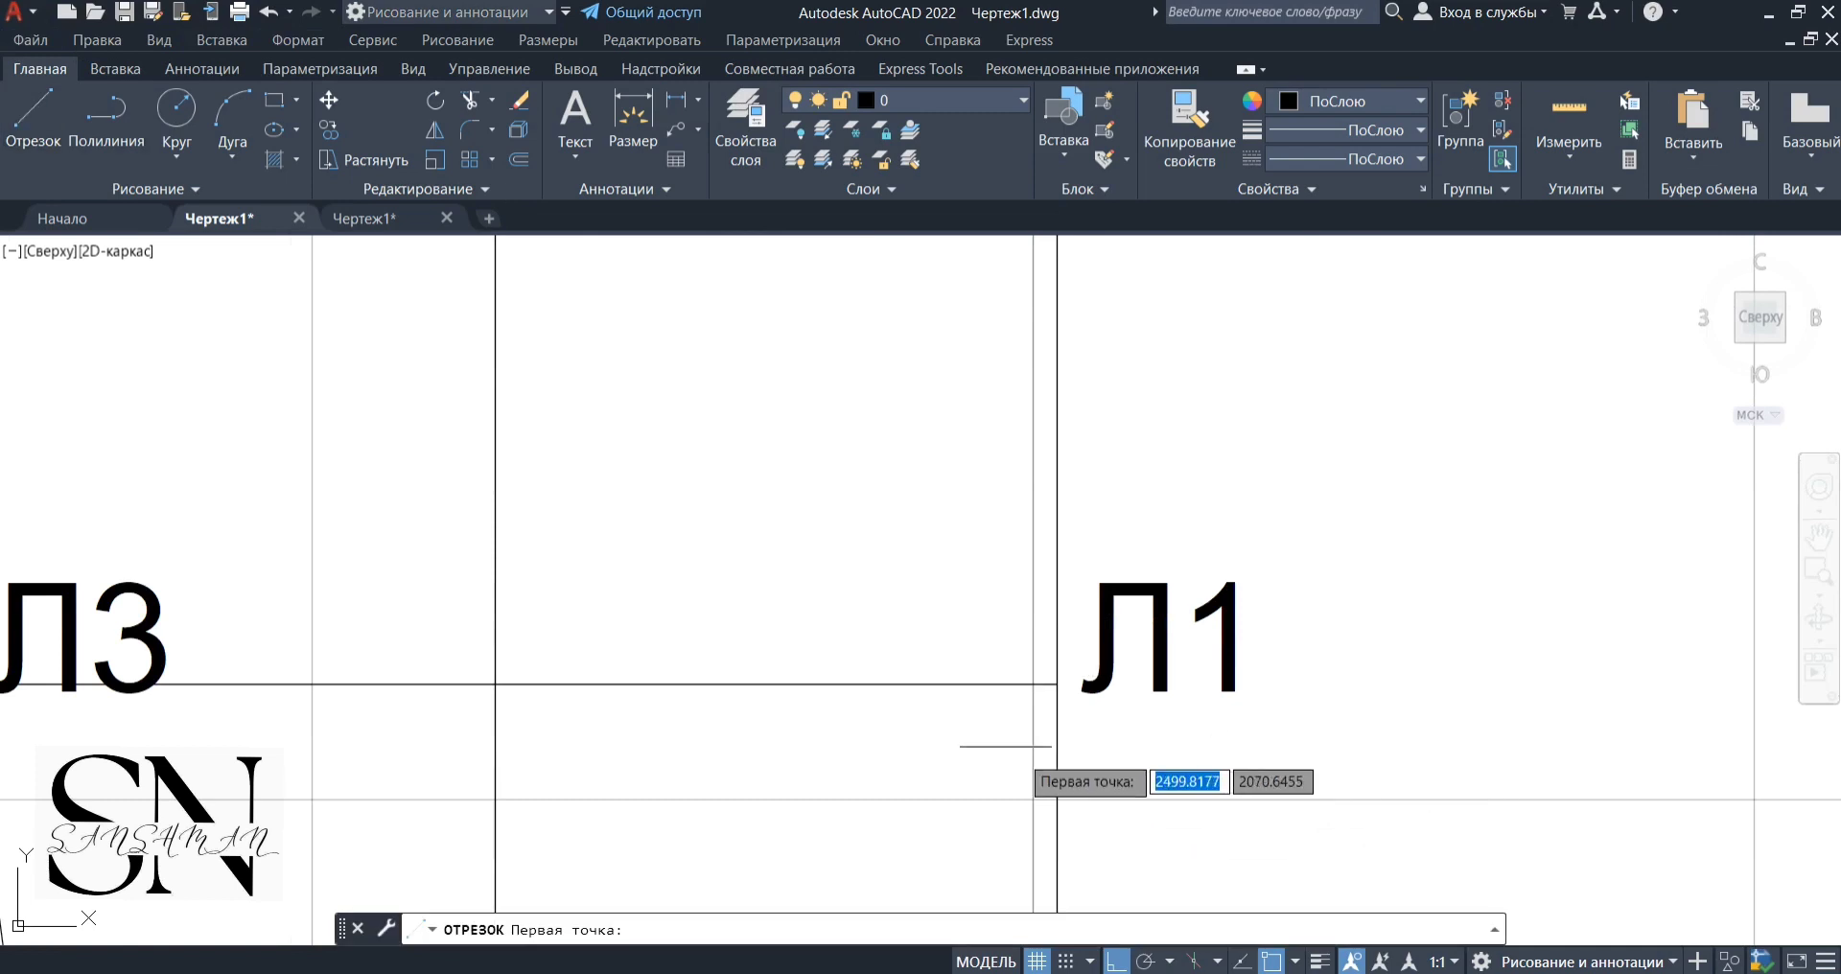
{"action": "right_click", "coordinate": [1020, 745], "text": "shift"}
{"action": "left_click", "coordinate": [1064, 137]}
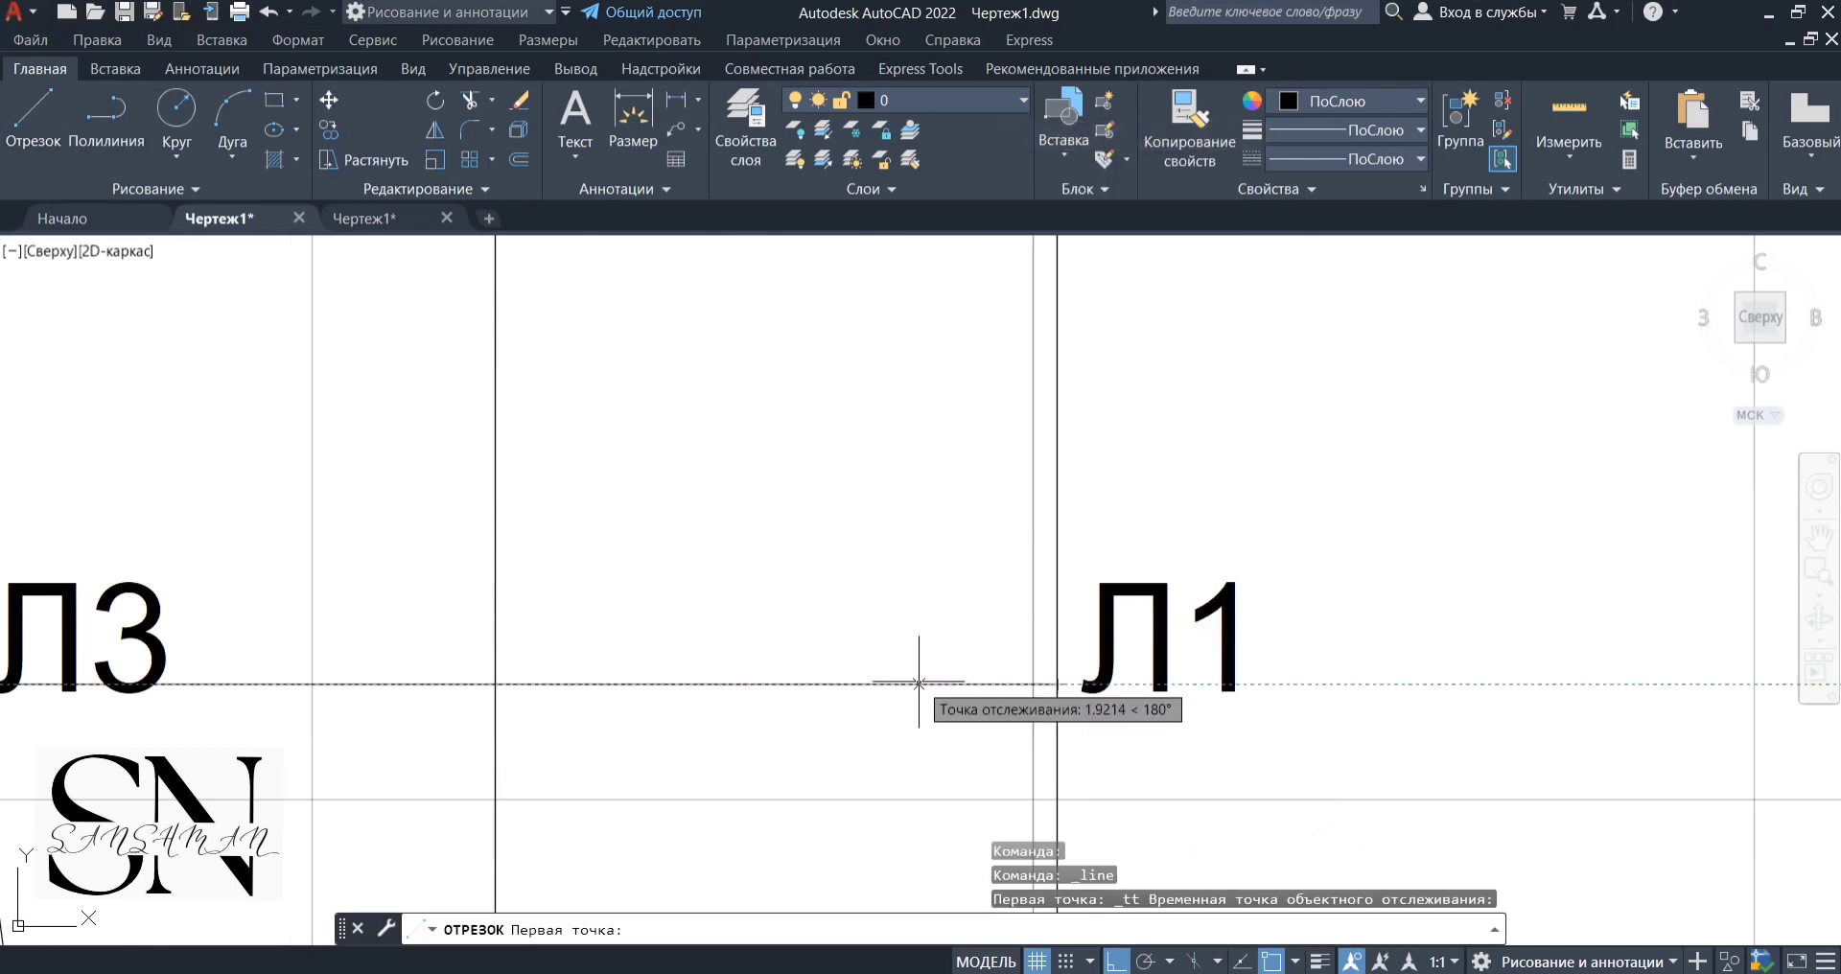
{"action": "type", "text": "1"}
{"action": "key", "text": "Return"}
{"action": "scroll", "coordinate": [935, 683], "scroll_direction": "down", "scroll_amount": 5}
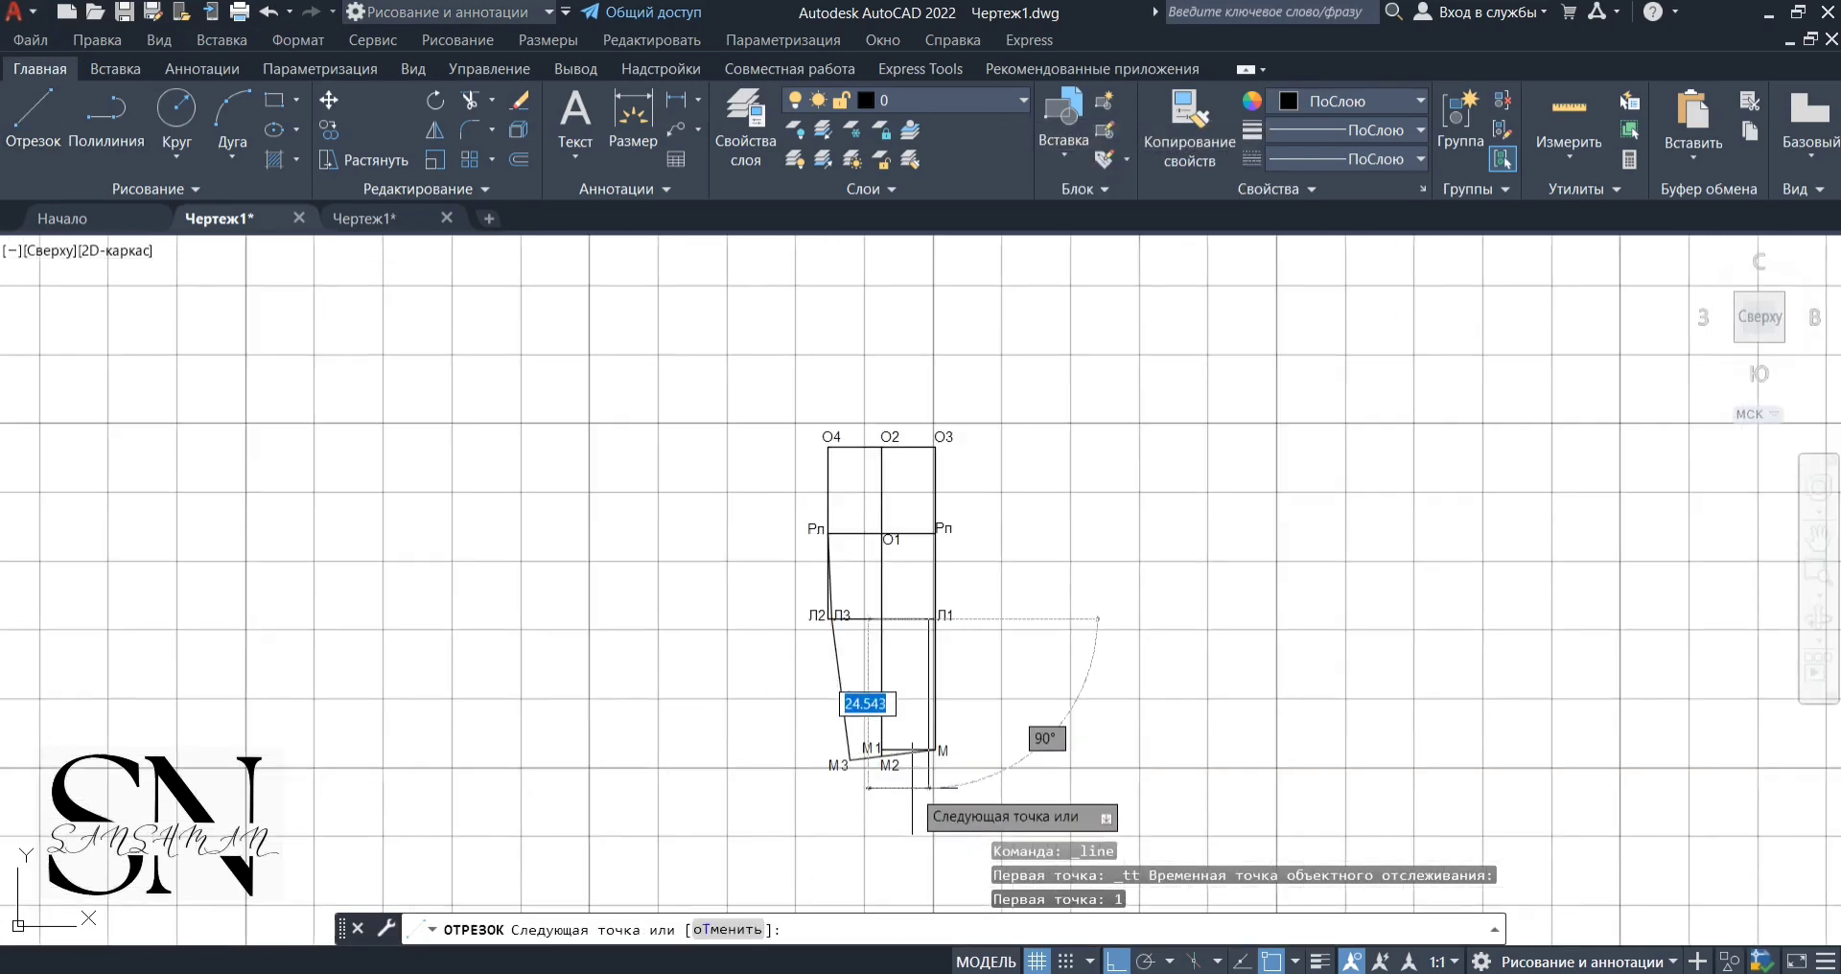
{"action": "scroll", "coordinate": [945, 687], "scroll_direction": "up", "scroll_amount": 3}
{"action": "left_click", "coordinate": [963, 689]}
{"action": "key", "text": "Escape"}
{"action": "scroll", "coordinate": [340, 391], "scroll_direction": "down", "scroll_amount": 4}
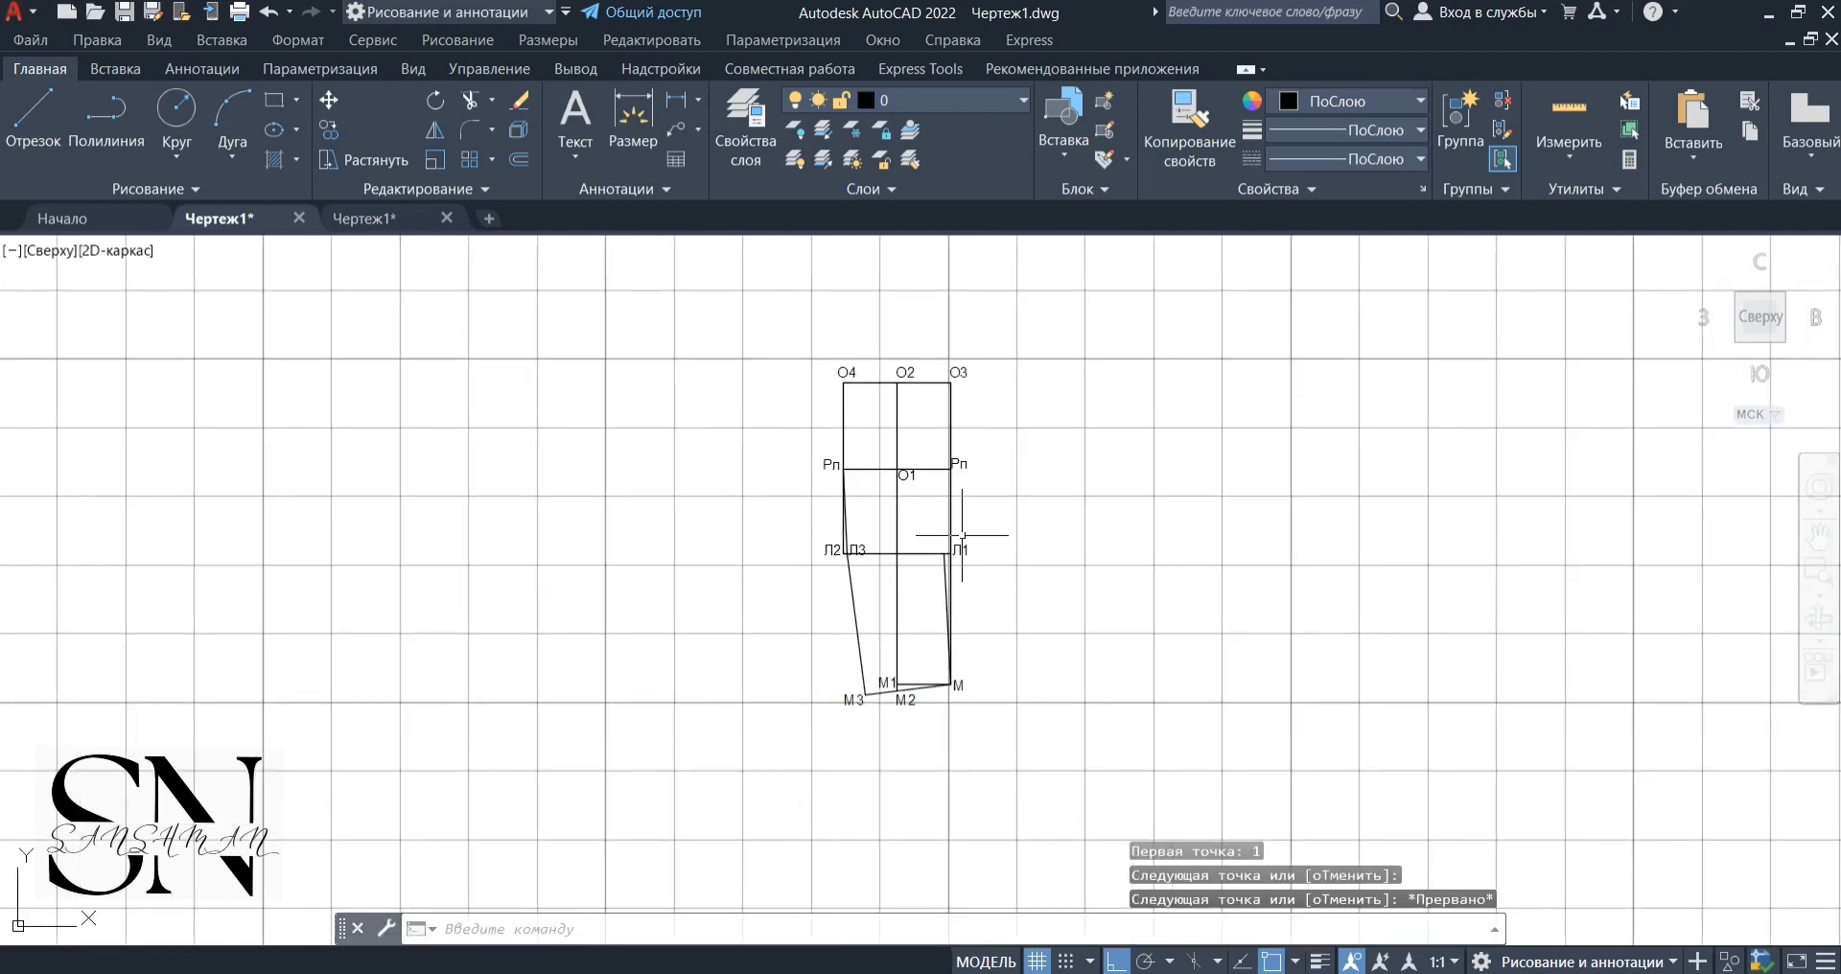
Draw a line from the point 1 unit inward from Л1 up to point Рп
{"action": "scroll", "coordinate": [340, 390], "scroll_direction": "up", "scroll_amount": 5}
{"action": "left_click", "coordinate": [32, 115]}
{"action": "left_click", "coordinate": [955, 699]}
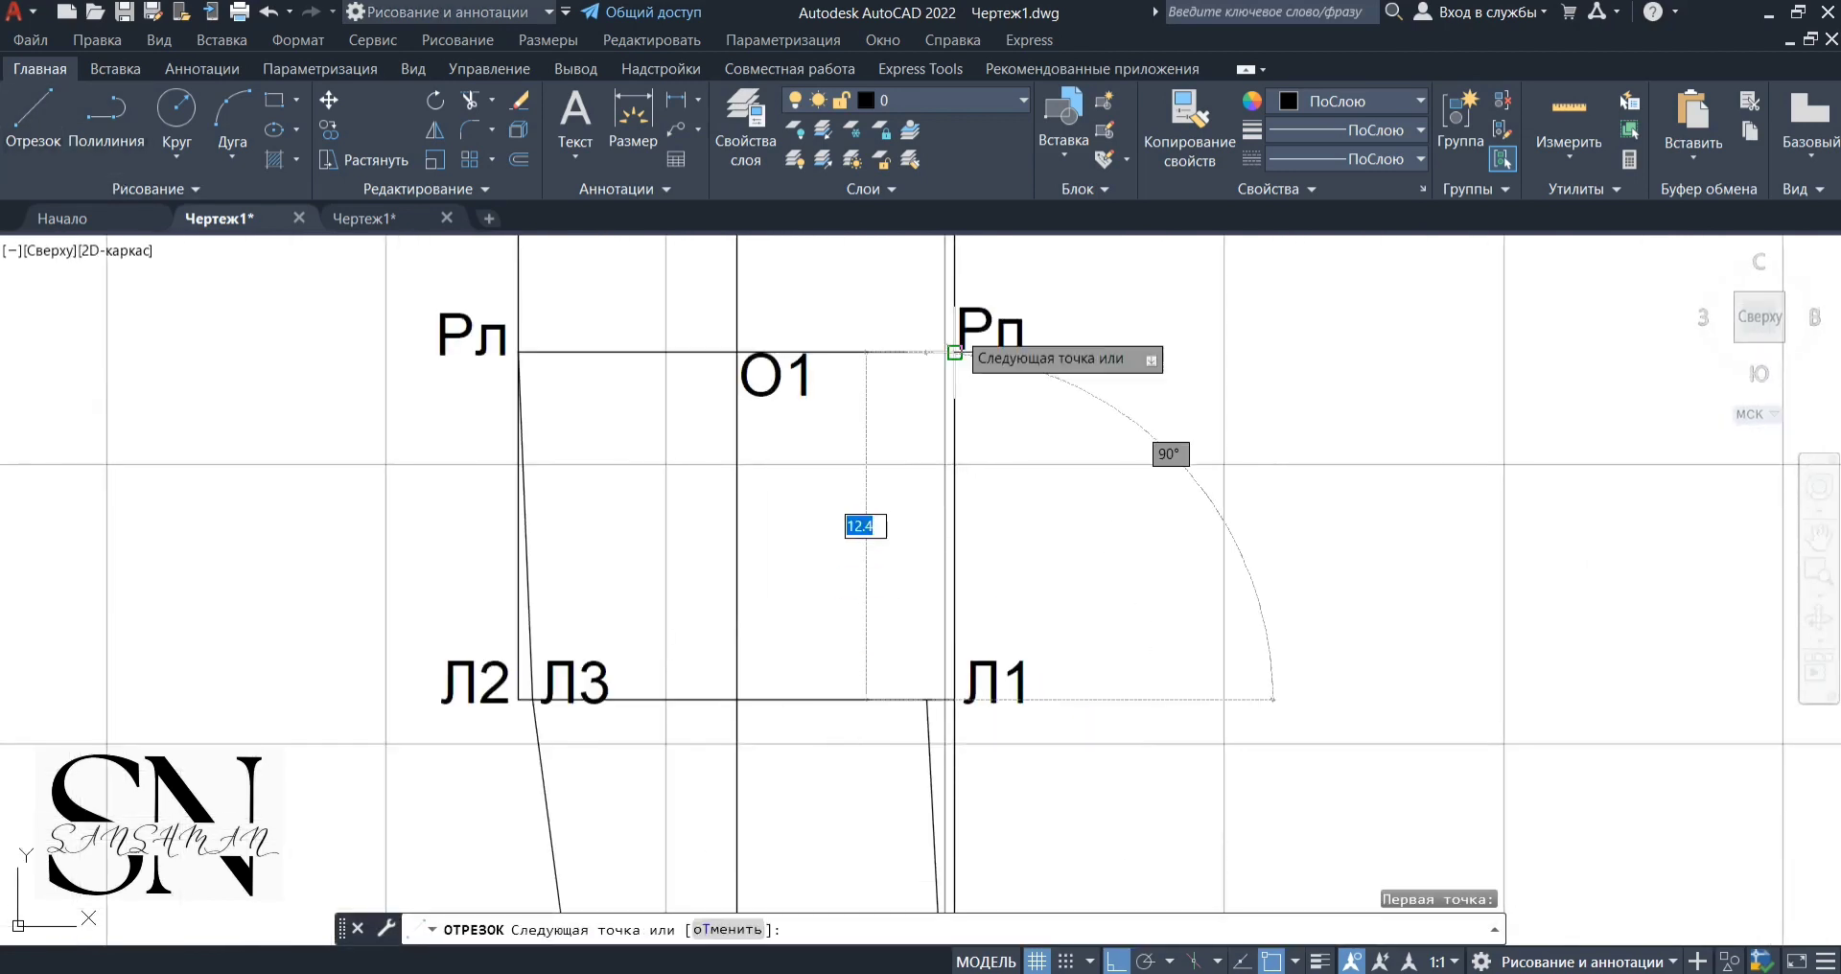
{"action": "left_click", "coordinate": [954, 352]}
{"action": "key", "text": "Escape"}
Select the Л1 text label beside the corner of the Л2–Л1 line
{"action": "scroll", "coordinate": [927, 690], "scroll_direction": "up", "scroll_amount": 4}
{"action": "left_click", "coordinate": [1130, 688]}
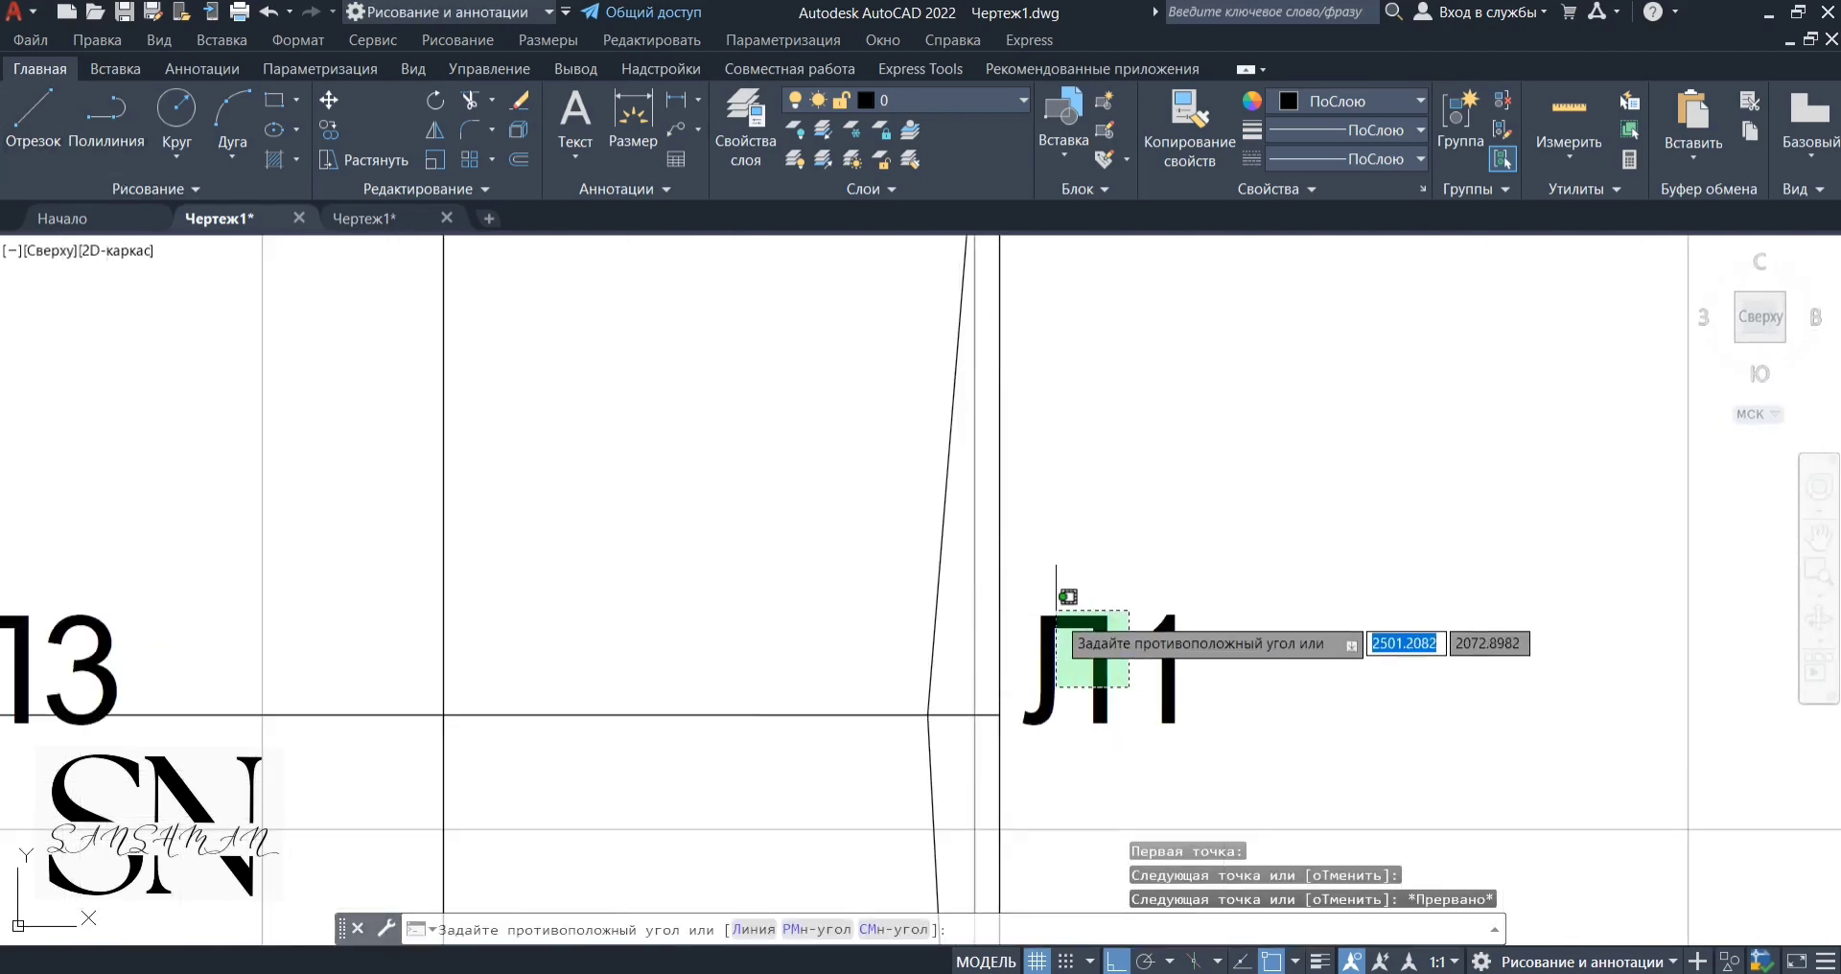
{"action": "left_click", "coordinate": [1056, 611]}
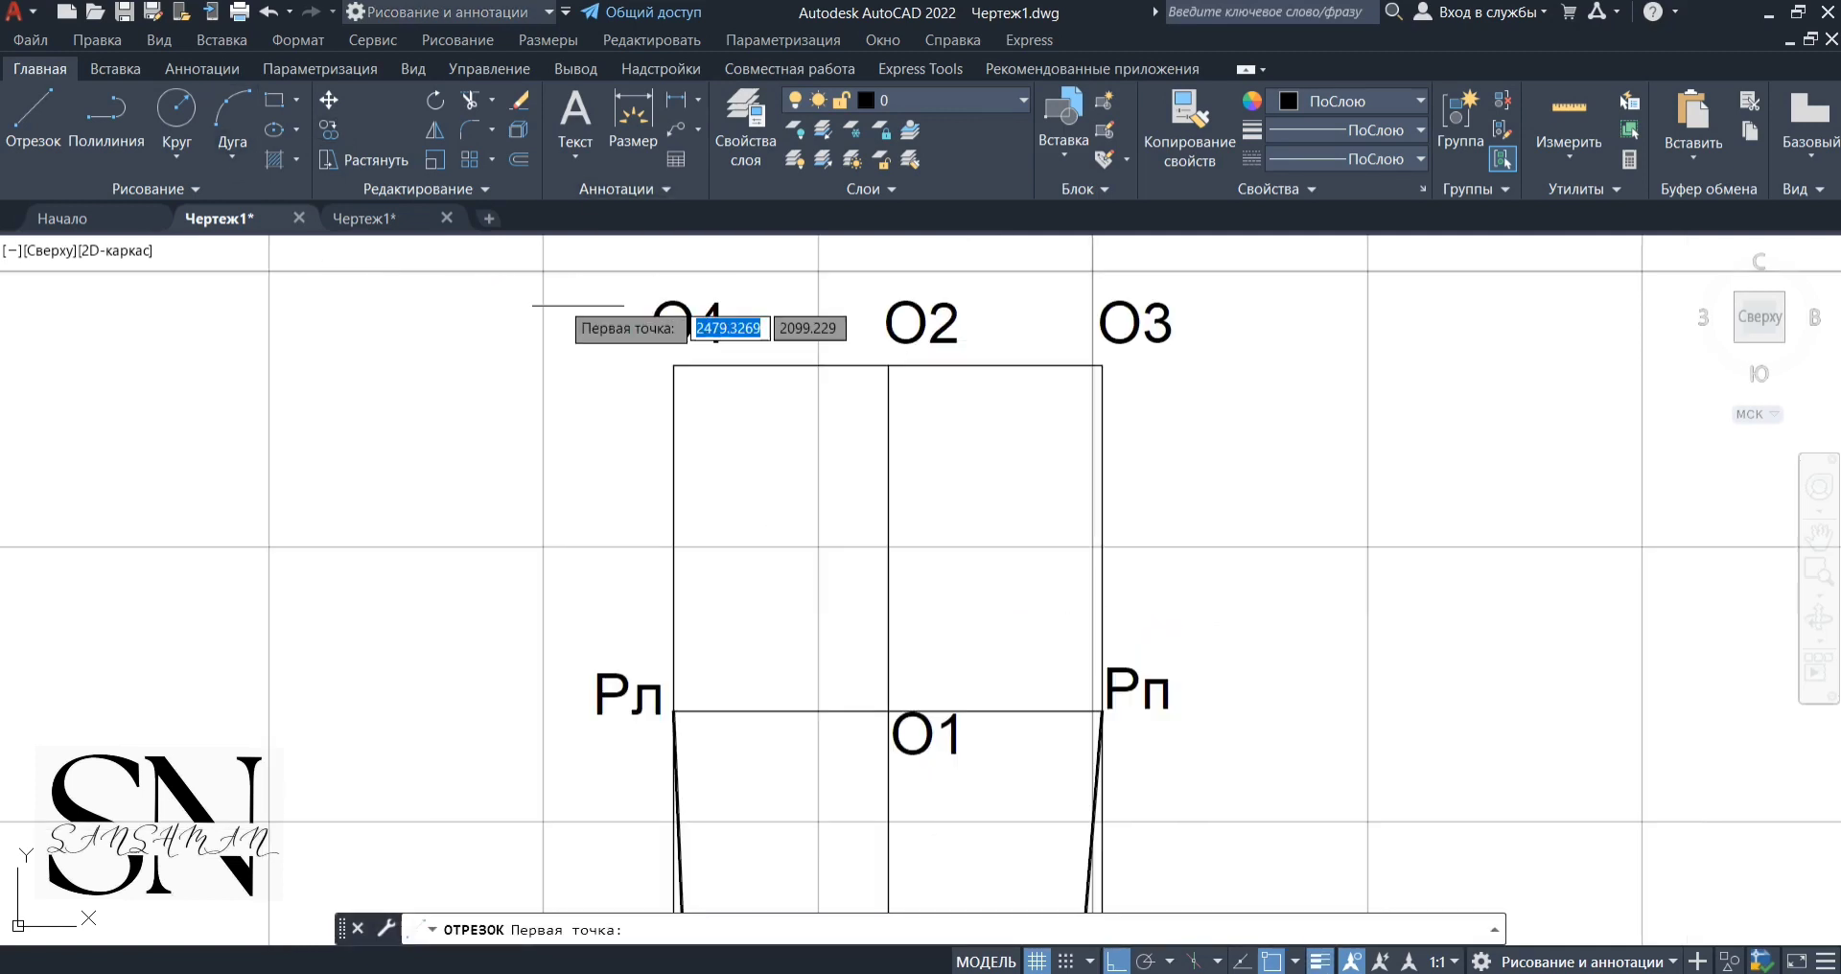
Draw a short vertical line downward from a point 1.9 units from О3 toward О2 on the top edge
{"action": "right_click", "coordinate": [998, 366], "text": "shift"}
{"action": "left_click", "coordinate": [1069, 378]}
{"action": "left_click", "coordinate": [1076, 365]}
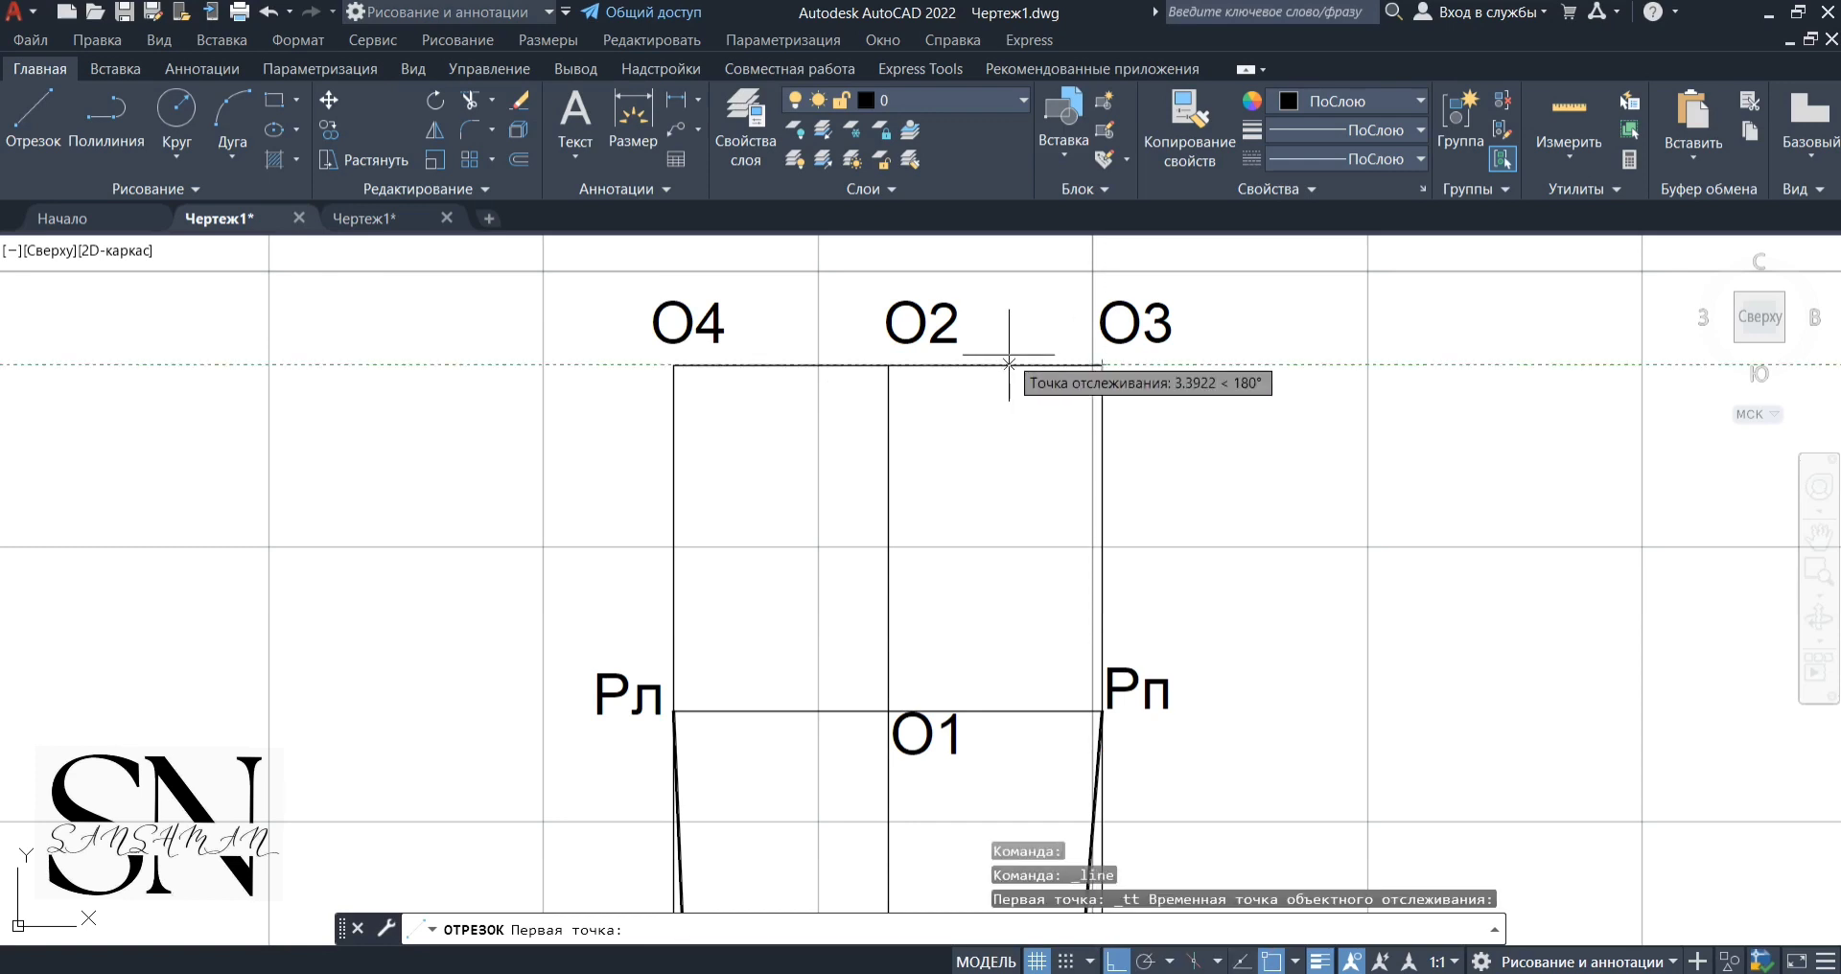
{"action": "key", "text": "Return"}
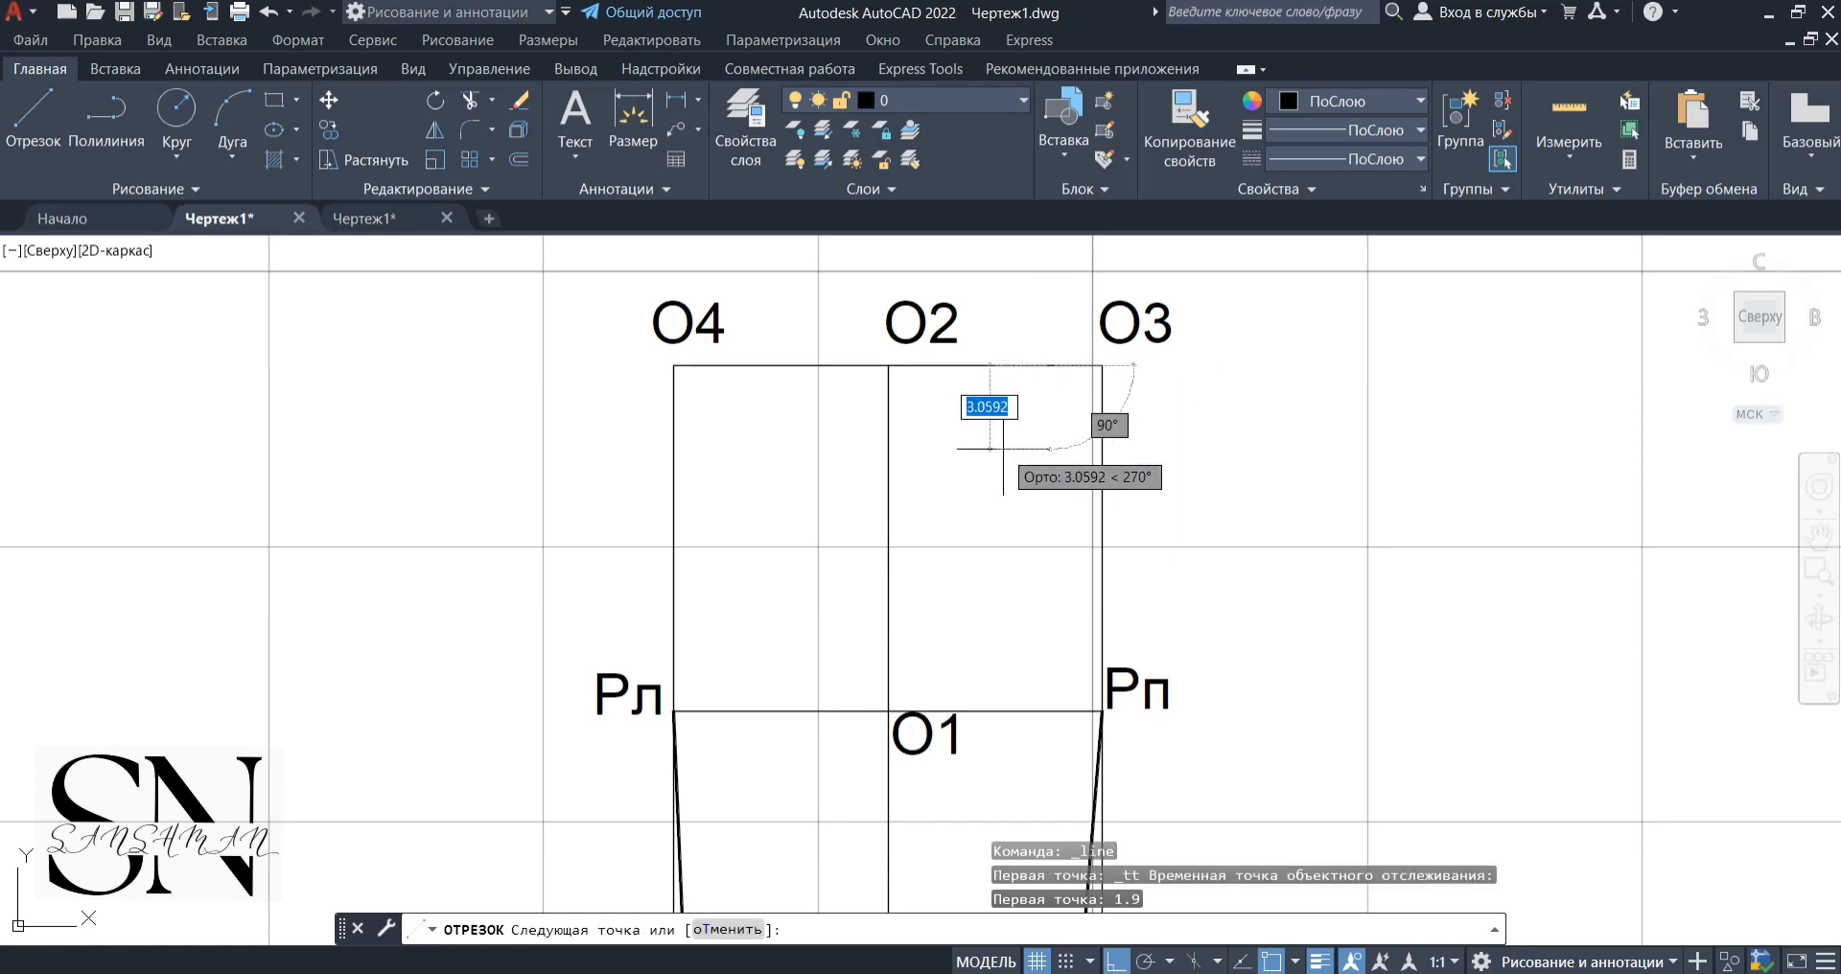
{"action": "left_click", "coordinate": [1010, 408]}
{"action": "key", "text": "Escape"}
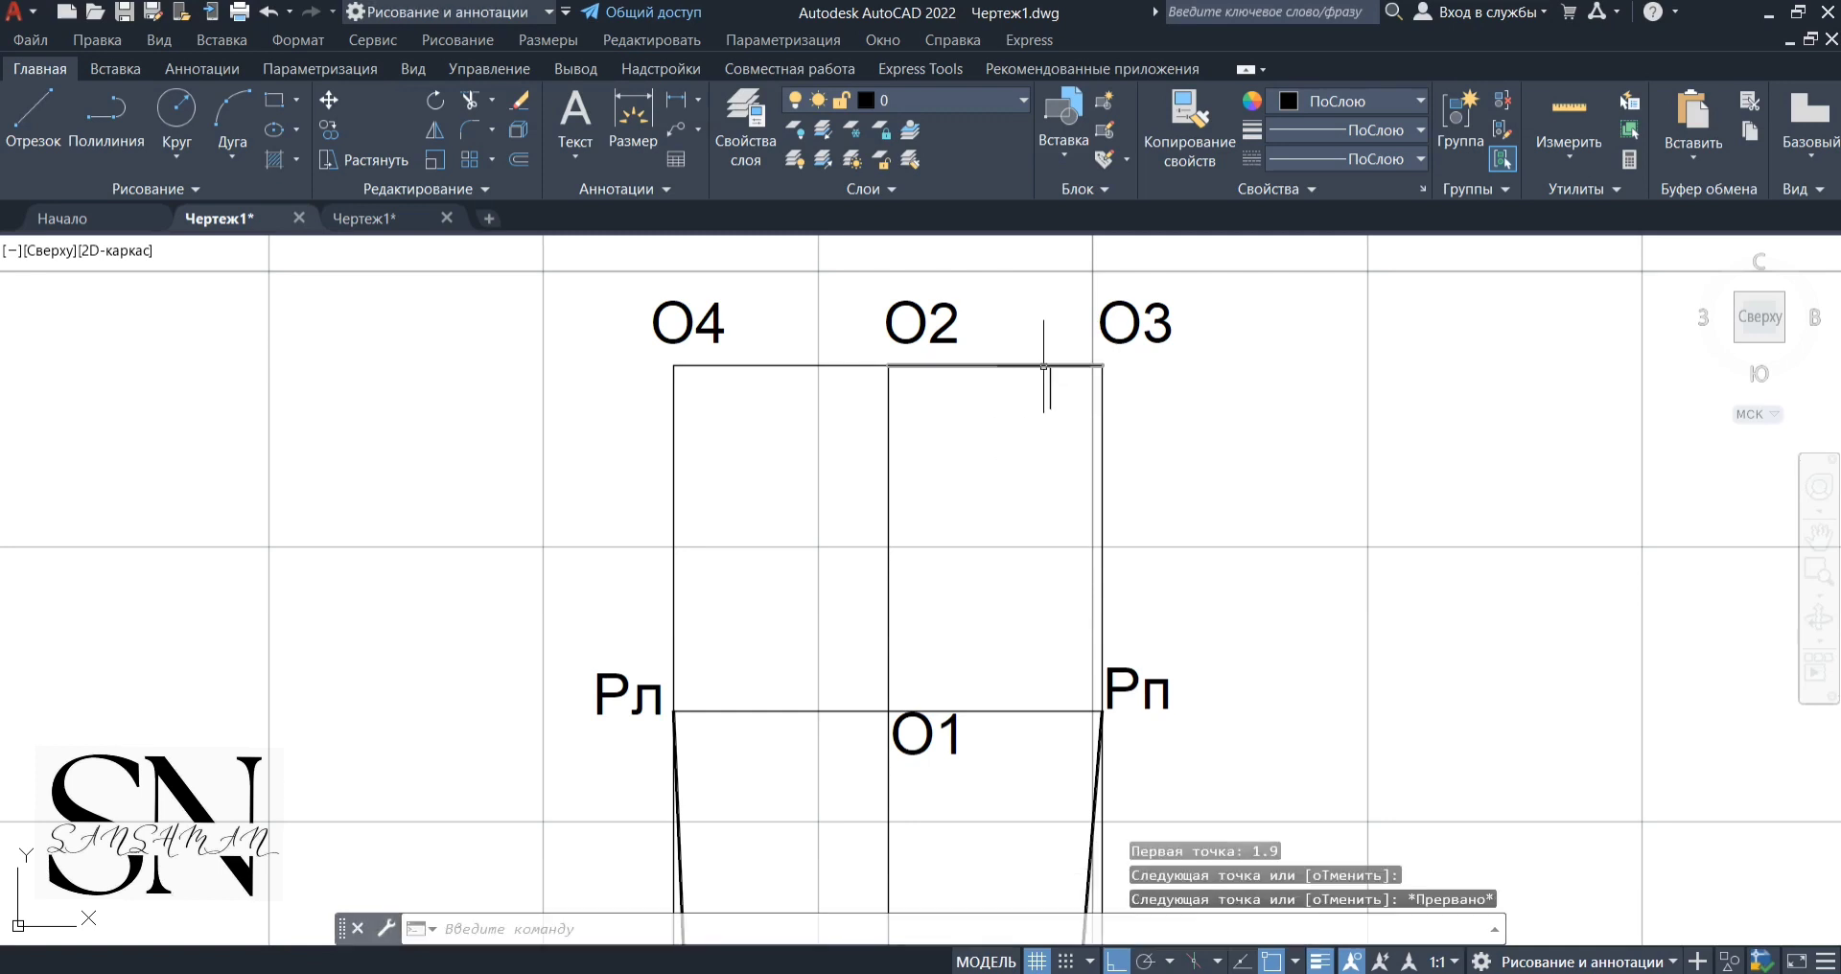
Move the short vertical line near О3 by its midpoint to its upper end, centring it on the top edge
{"action": "scroll", "coordinate": [1046, 369], "scroll_direction": "up", "scroll_amount": 5}
{"action": "left_click", "coordinate": [1074, 403]}
{"action": "left_click", "coordinate": [1038, 404]}
{"action": "left_click", "coordinate": [1062, 448]}
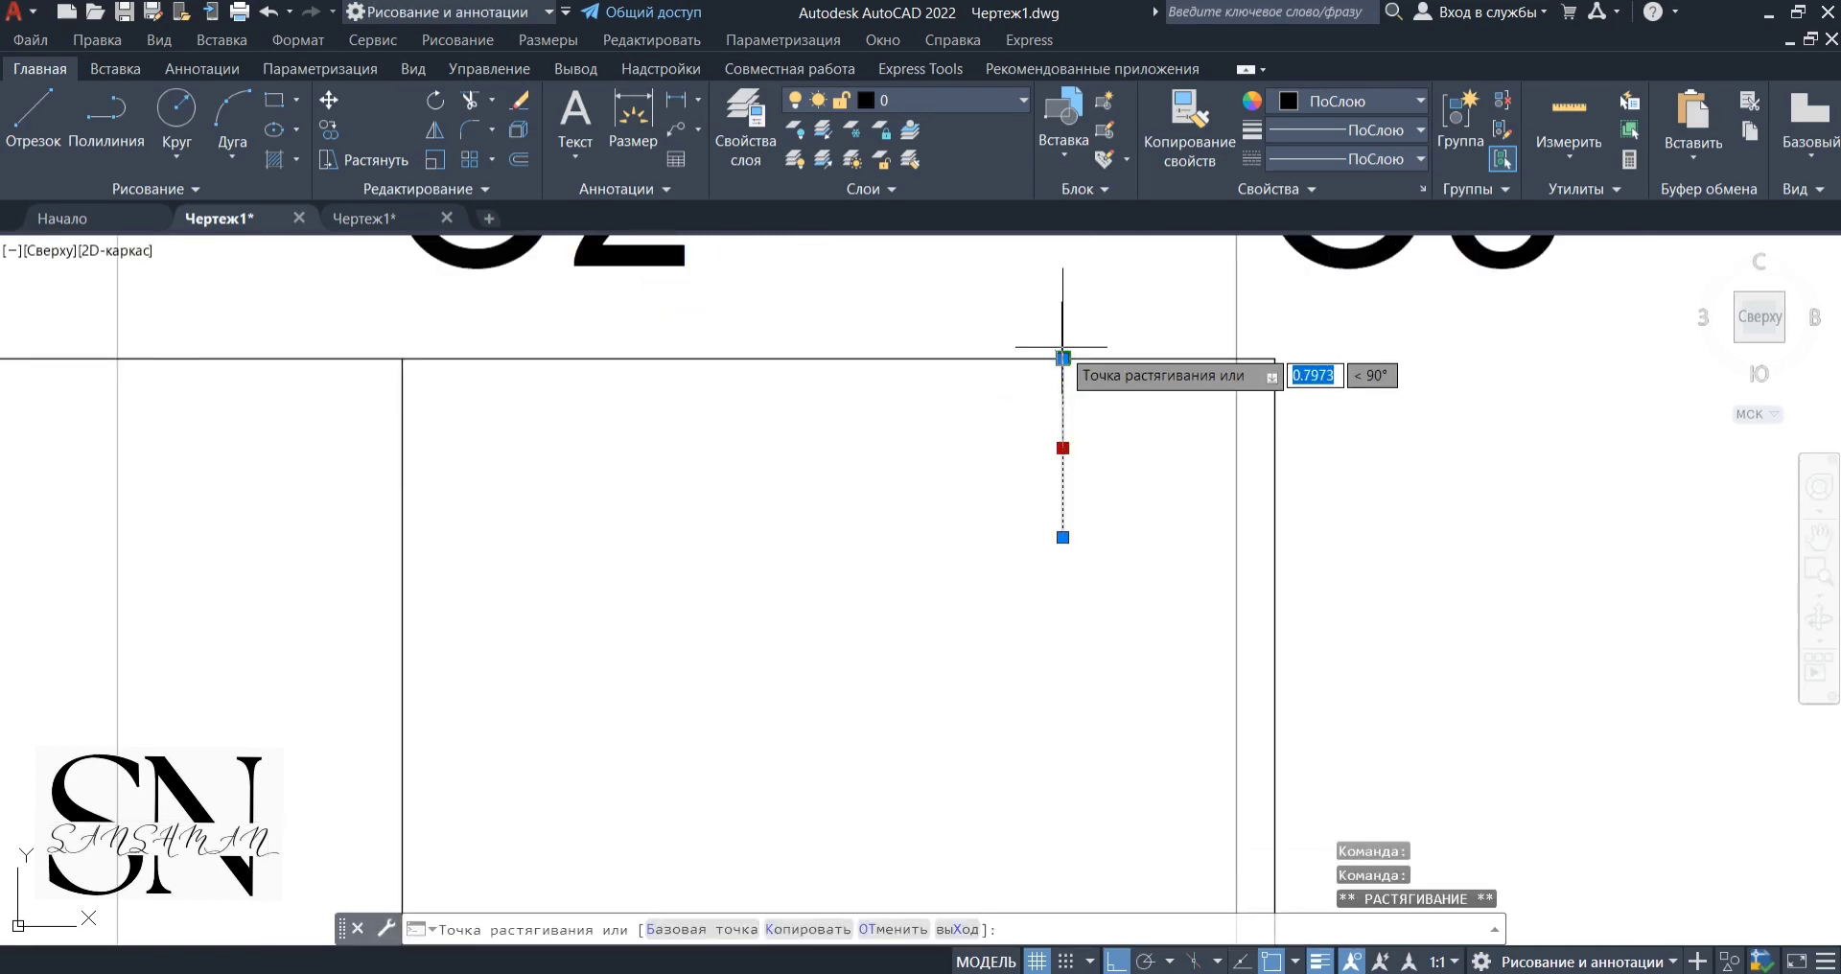
{"action": "left_click", "coordinate": [1062, 358]}
{"action": "scroll", "coordinate": [1034, 444], "scroll_direction": "down", "scroll_amount": 6}
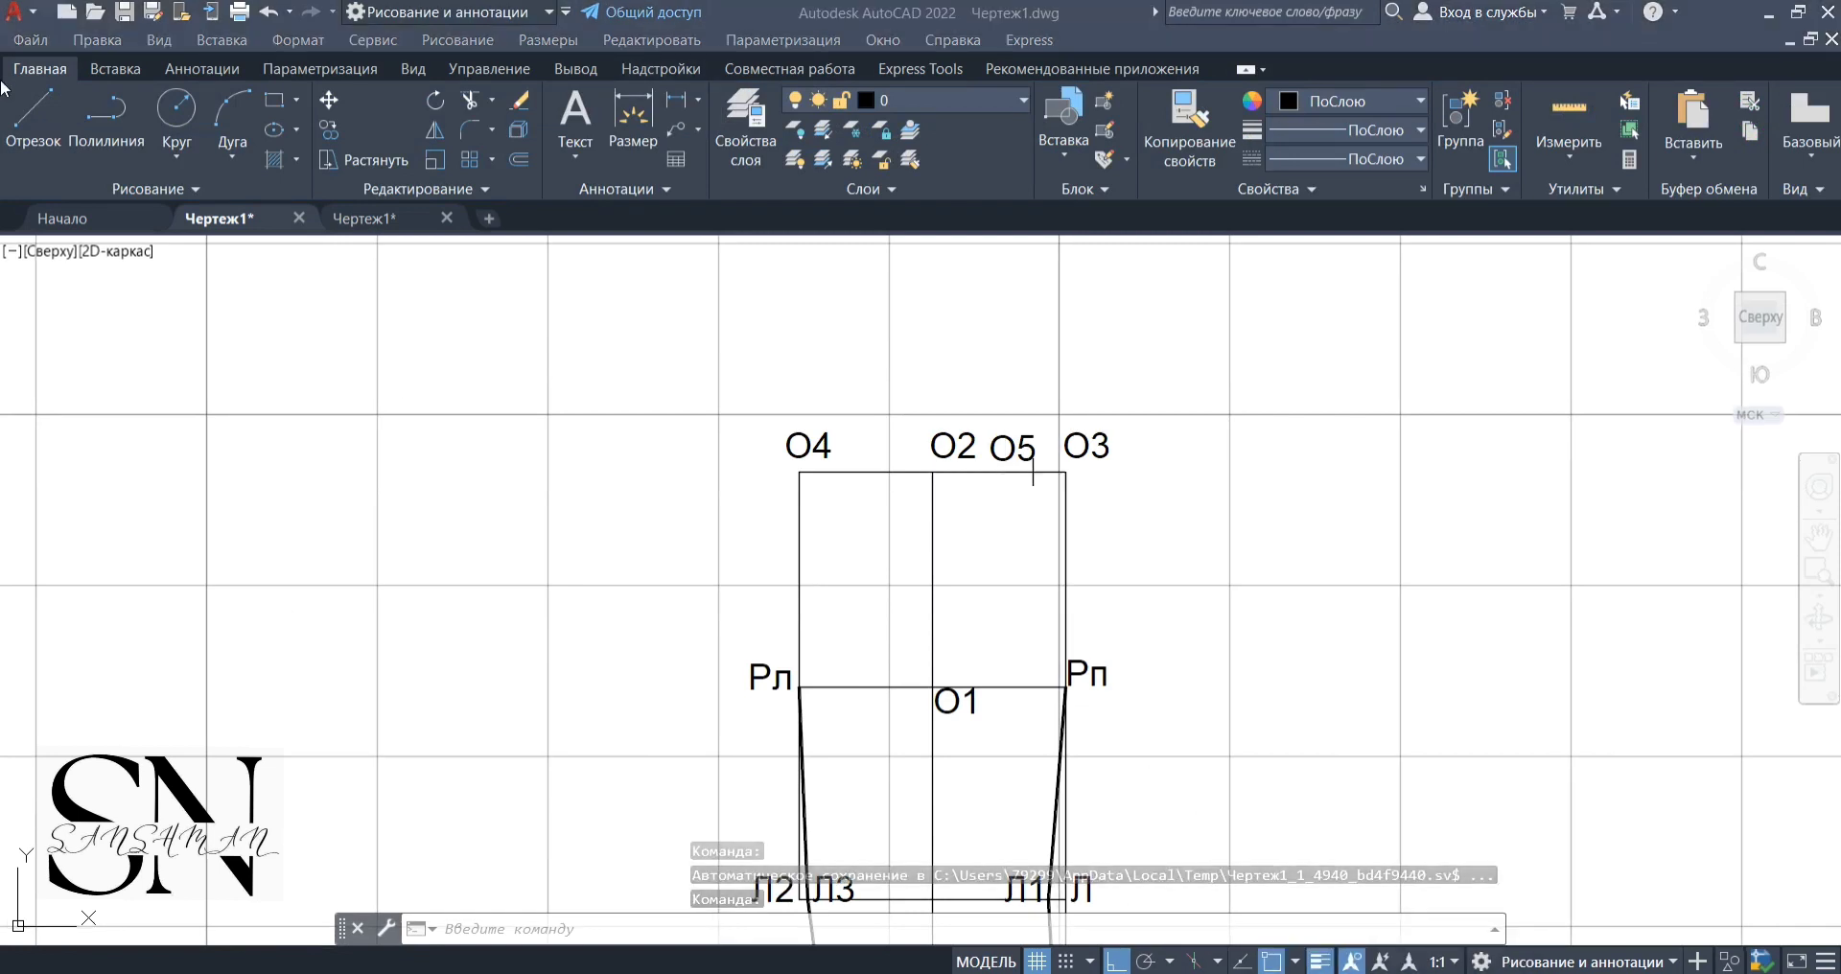
Draw a 1-unit horizontal line outward from a point 4.5 units above Рп on the Рп–О3 side
{"action": "right_click", "coordinate": [489, 364], "text": "shift"}
{"action": "left_click", "coordinate": [575, 377]}
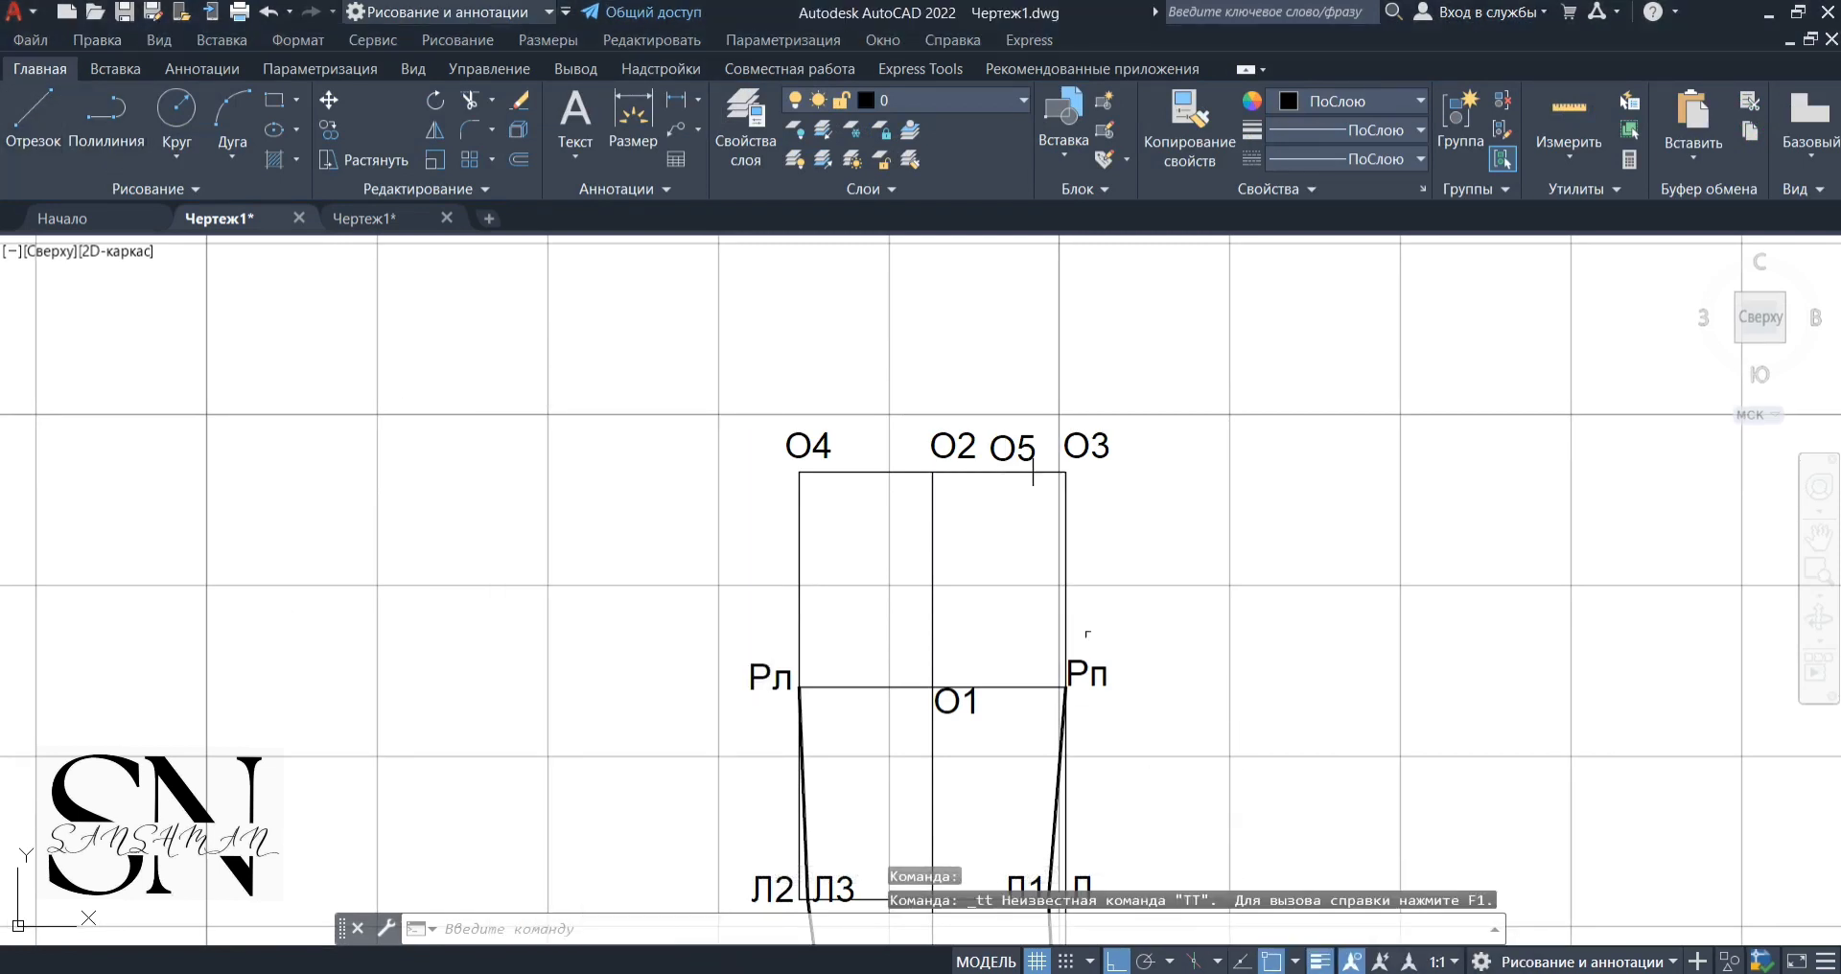
{"action": "scroll", "coordinate": [1083, 661], "scroll_direction": "up", "scroll_amount": 2}
{"action": "left_click", "coordinate": [38, 117]}
{"action": "right_click", "coordinate": [429, 364], "text": "shift"}
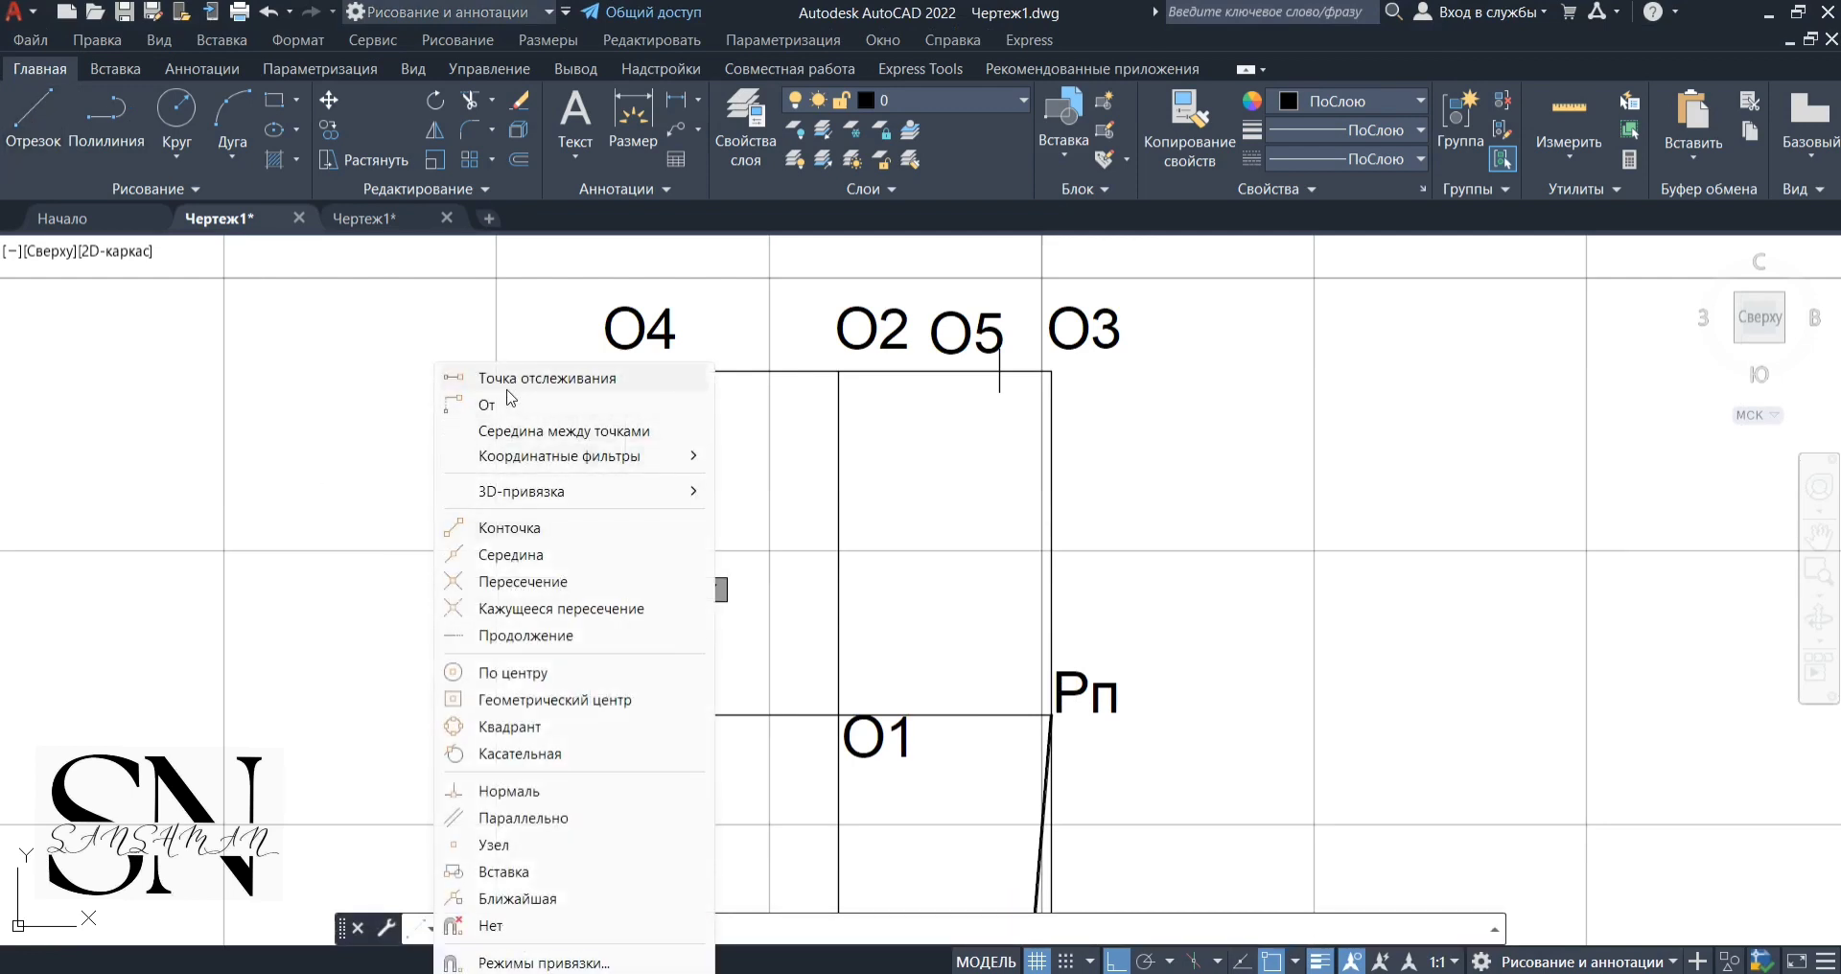
{"action": "left_click", "coordinate": [537, 375]}
{"action": "scroll", "coordinate": [1051, 715], "scroll_direction": "up", "scroll_amount": 9}
{"action": "left_click", "coordinate": [1051, 715]}
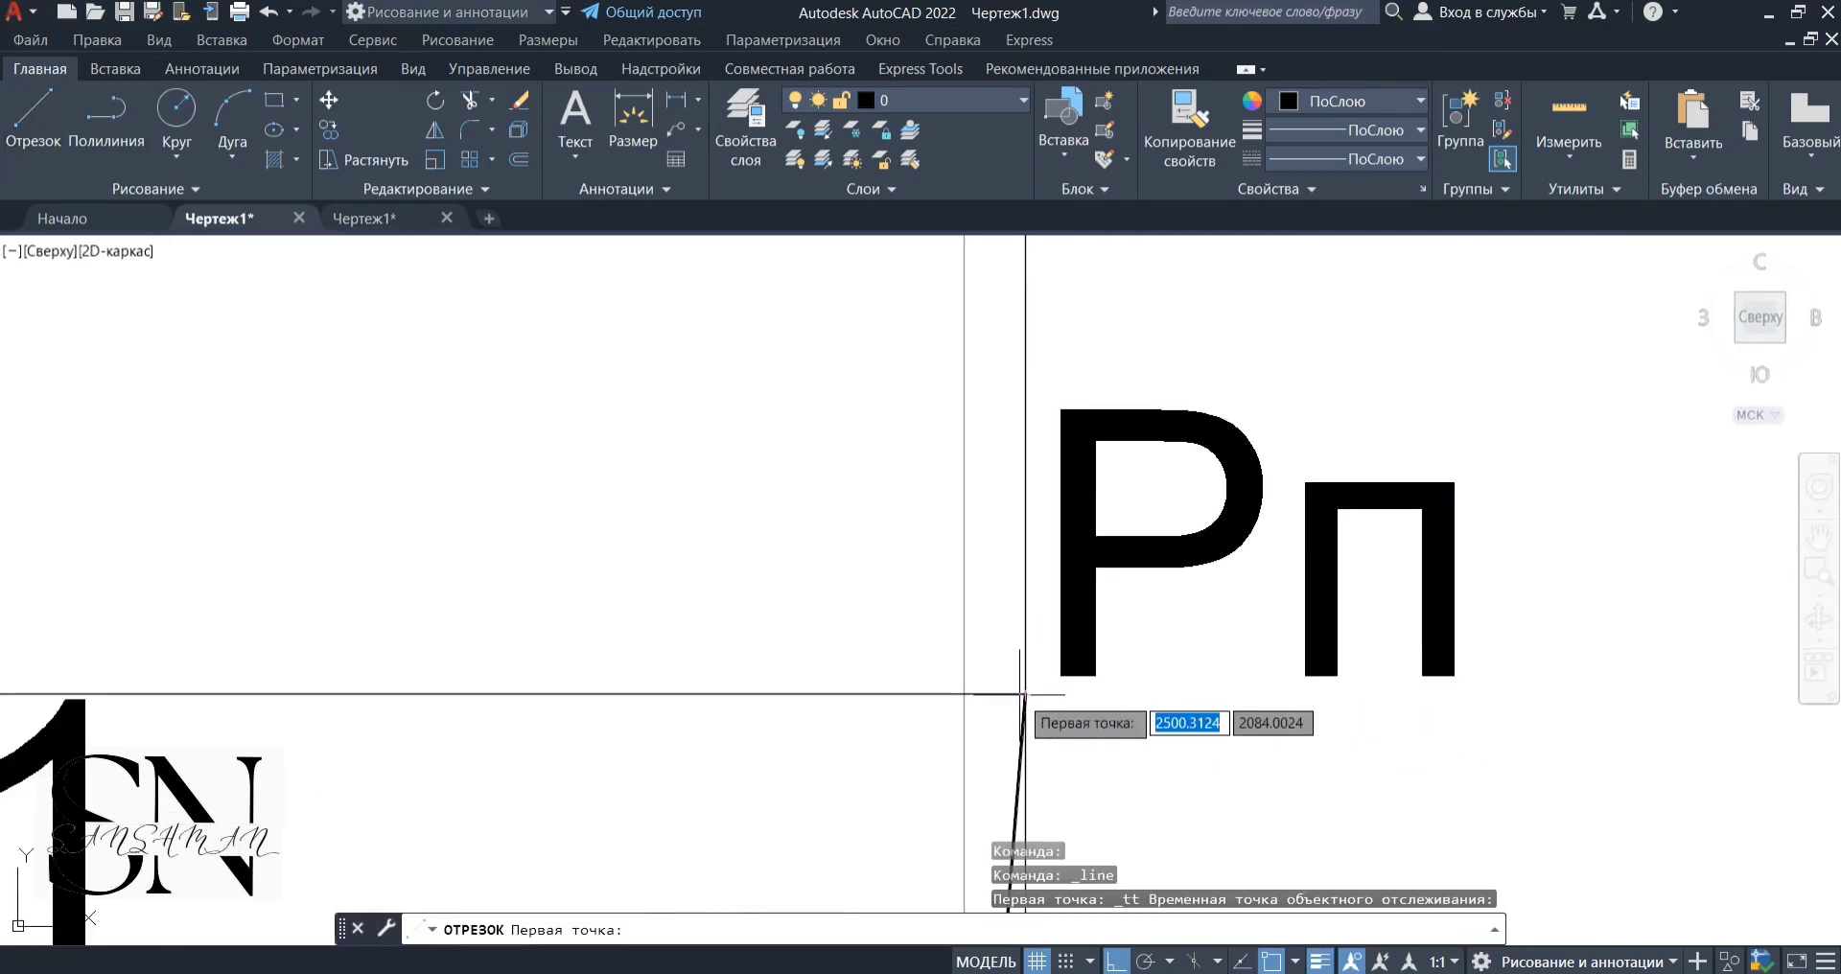
{"action": "scroll", "coordinate": [1048, 711], "scroll_direction": "down", "scroll_amount": 7}
{"action": "scroll", "coordinate": [1027, 451], "scroll_direction": "down", "scroll_amount": 4}
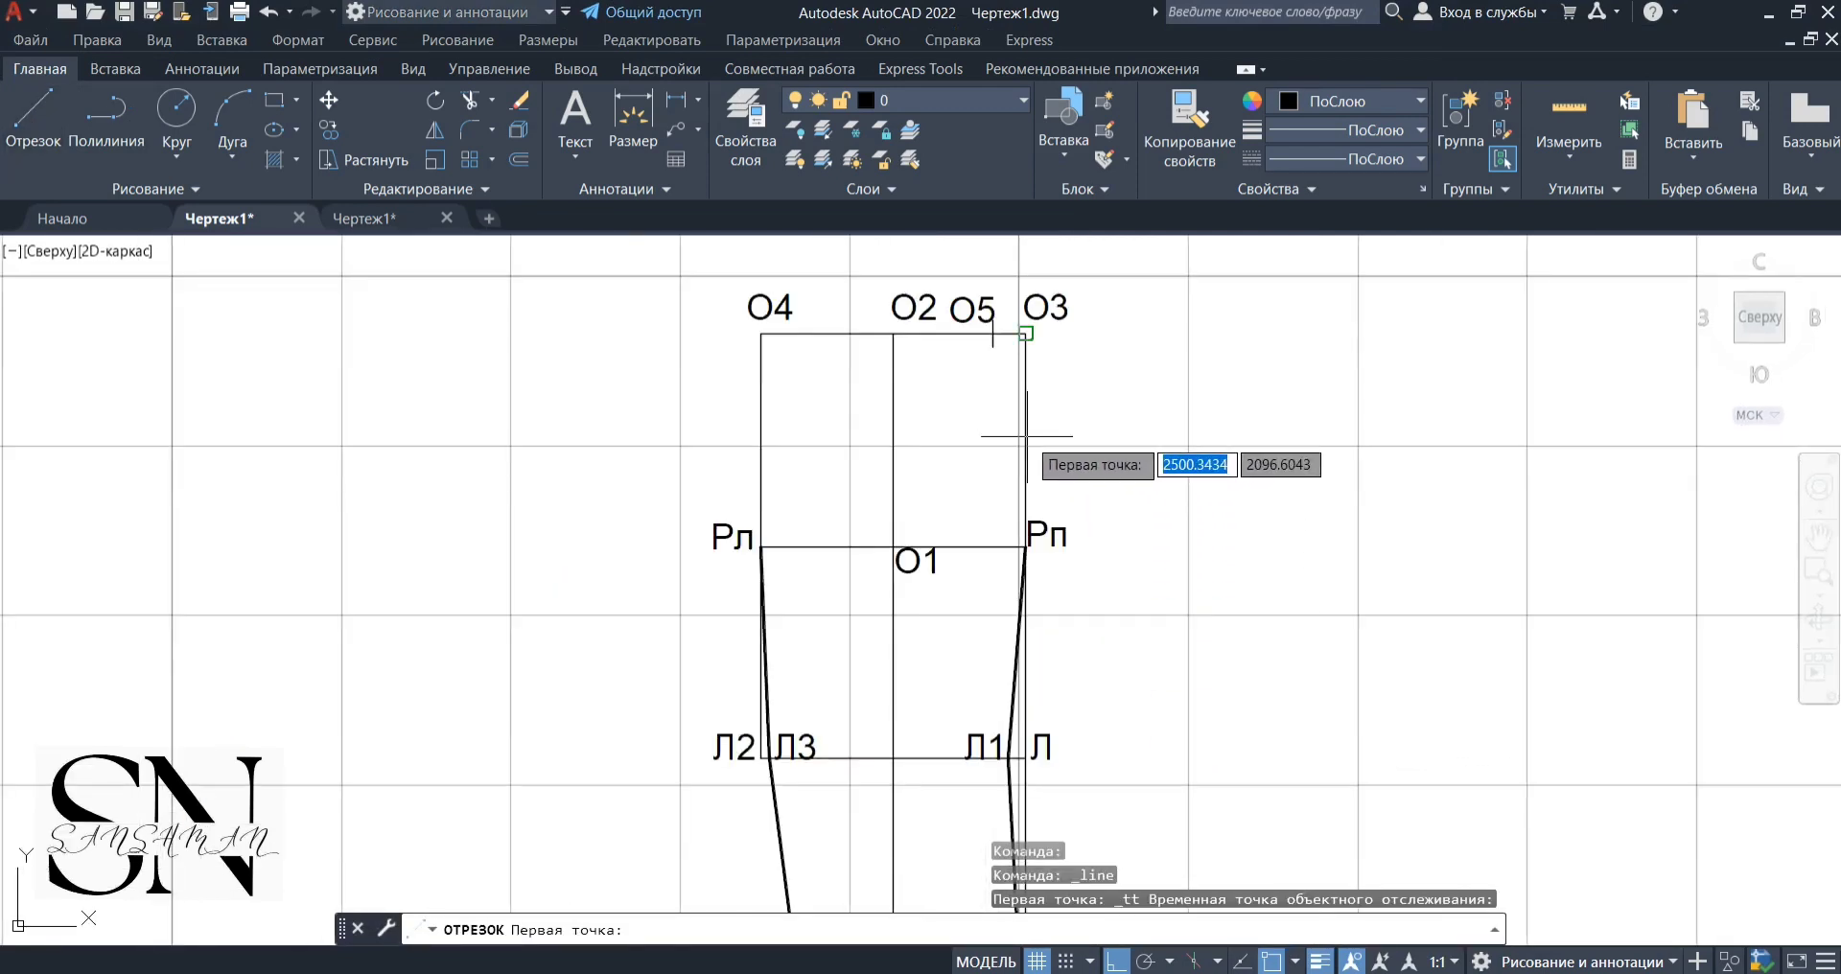
{"action": "scroll", "coordinate": [1025, 546], "scroll_direction": "up", "scroll_amount": 2}
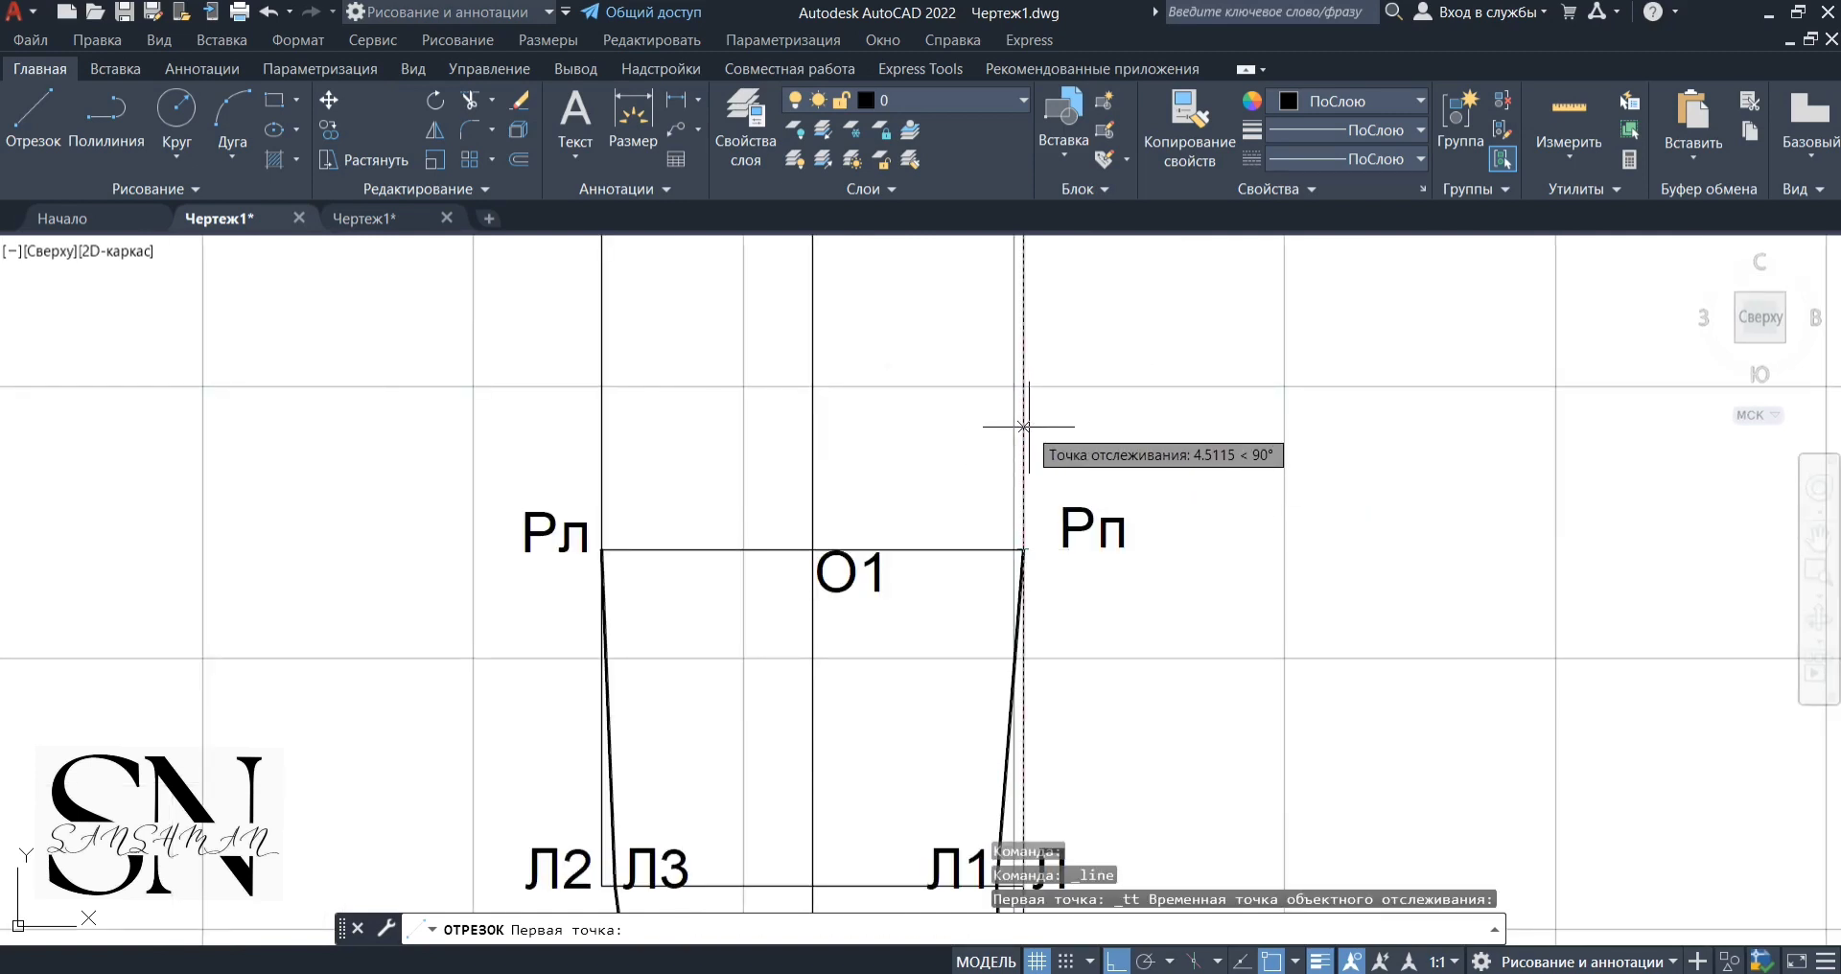
{"action": "type", "text": "4.5"}
{"action": "key", "text": "Return"}
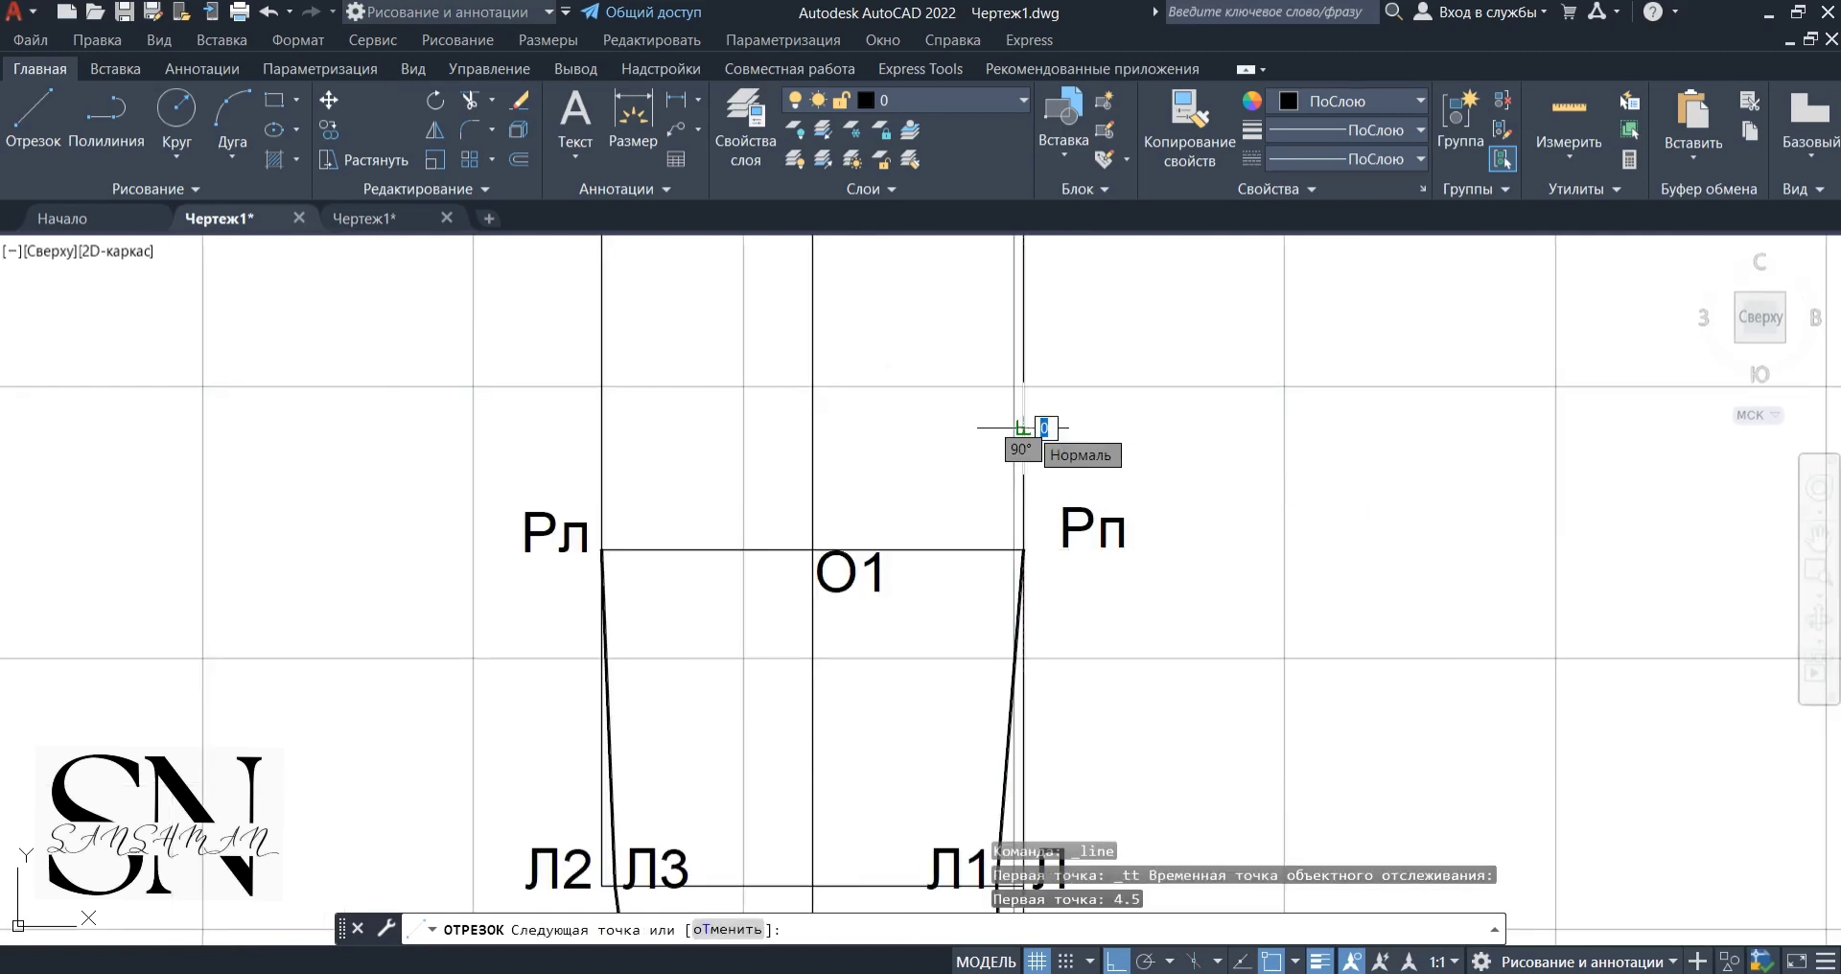
{"action": "scroll", "coordinate": [1026, 441], "scroll_direction": "down", "scroll_amount": 10}
{"action": "scroll", "coordinate": [1007, 408], "scroll_direction": "up", "scroll_amount": 10}
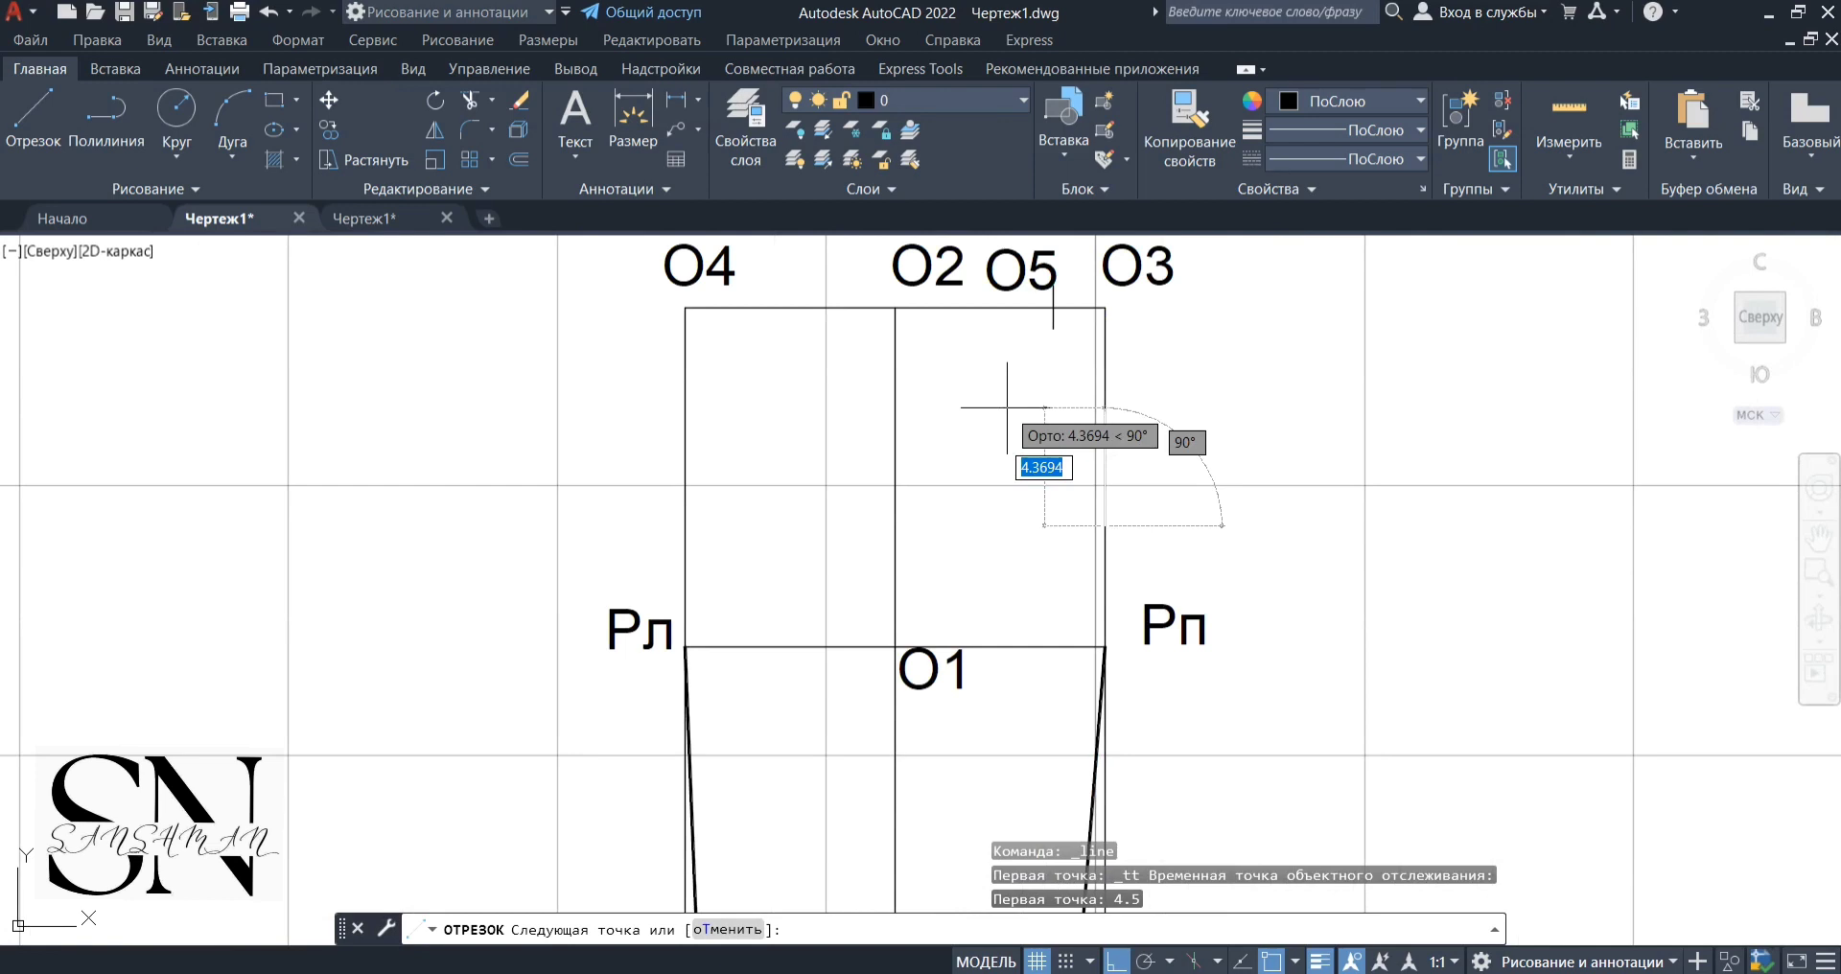
{"action": "scroll", "coordinate": [1109, 464], "scroll_direction": "down", "scroll_amount": 8}
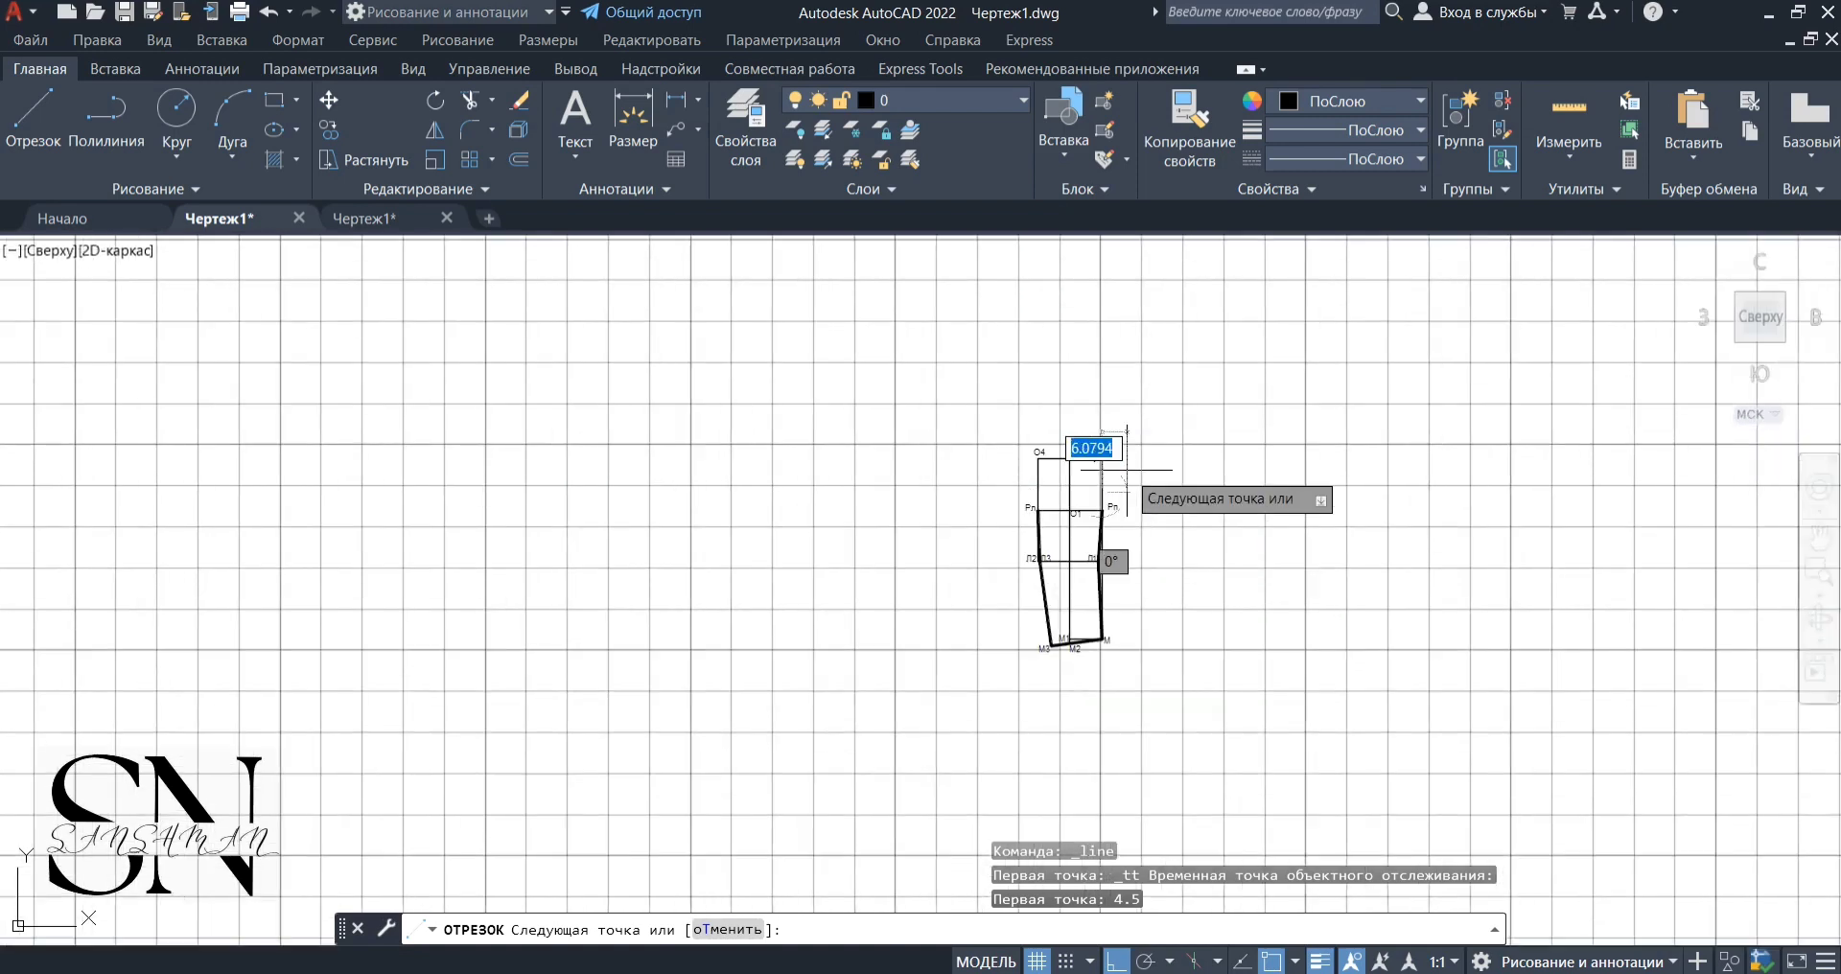
{"action": "scroll", "coordinate": [1084, 451], "scroll_direction": "up", "scroll_amount": 10}
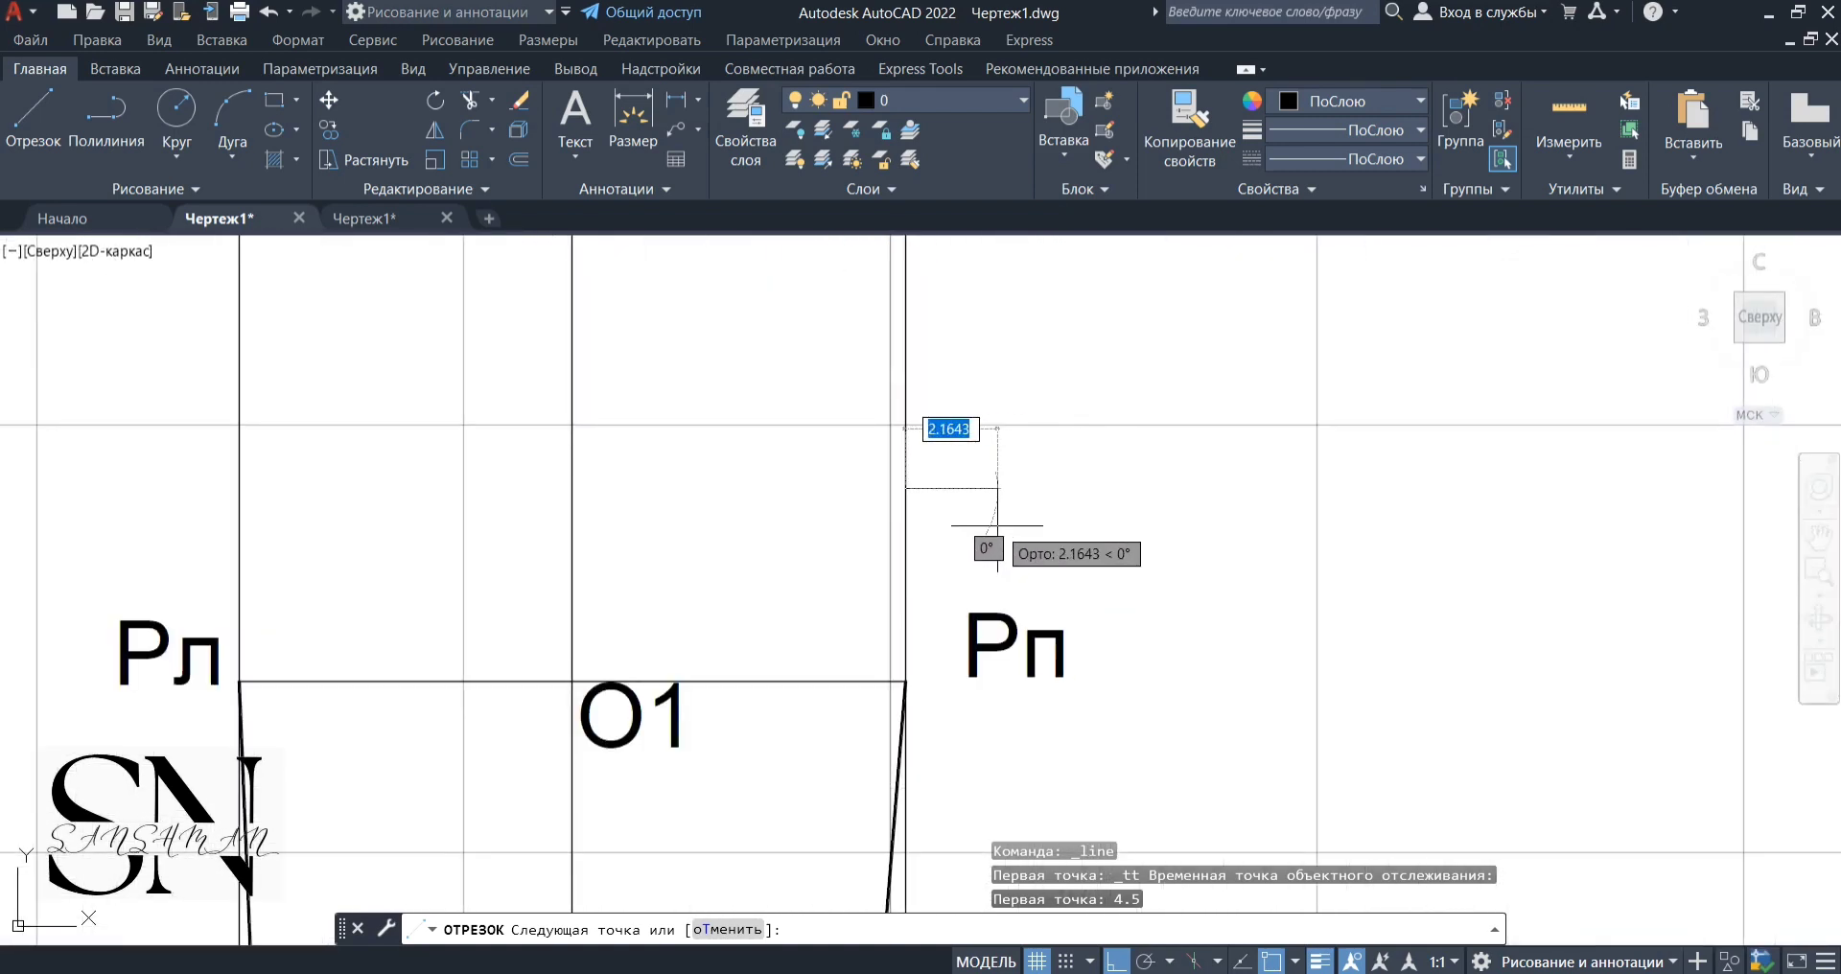
{"action": "type", "text": "1"}
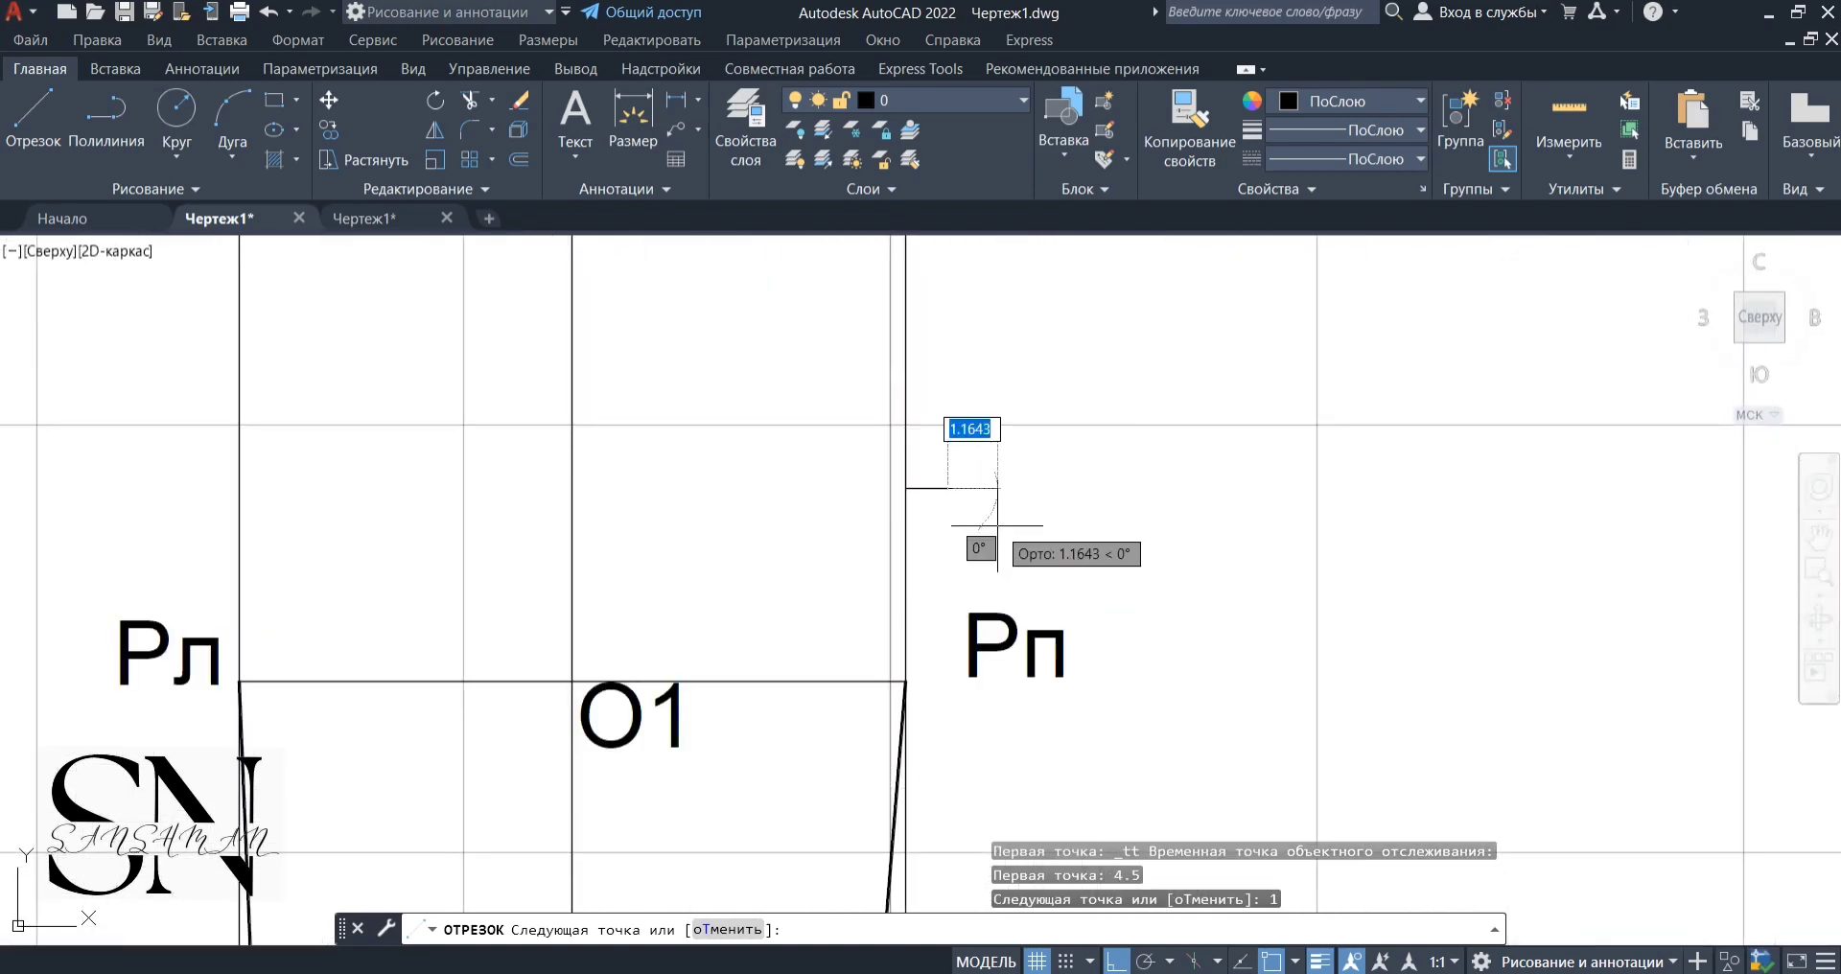
{"action": "key", "text": "Return"}
{"action": "key", "text": "Escape"}
Move the short horizontal line above Рп by its midpoint to its inner end, centring it on the Рп–О3 side
{"action": "scroll", "coordinate": [913, 489], "scroll_direction": "up", "scroll_amount": 6}
{"action": "left_click", "coordinate": [968, 486]}
{"action": "left_click", "coordinate": [967, 486]}
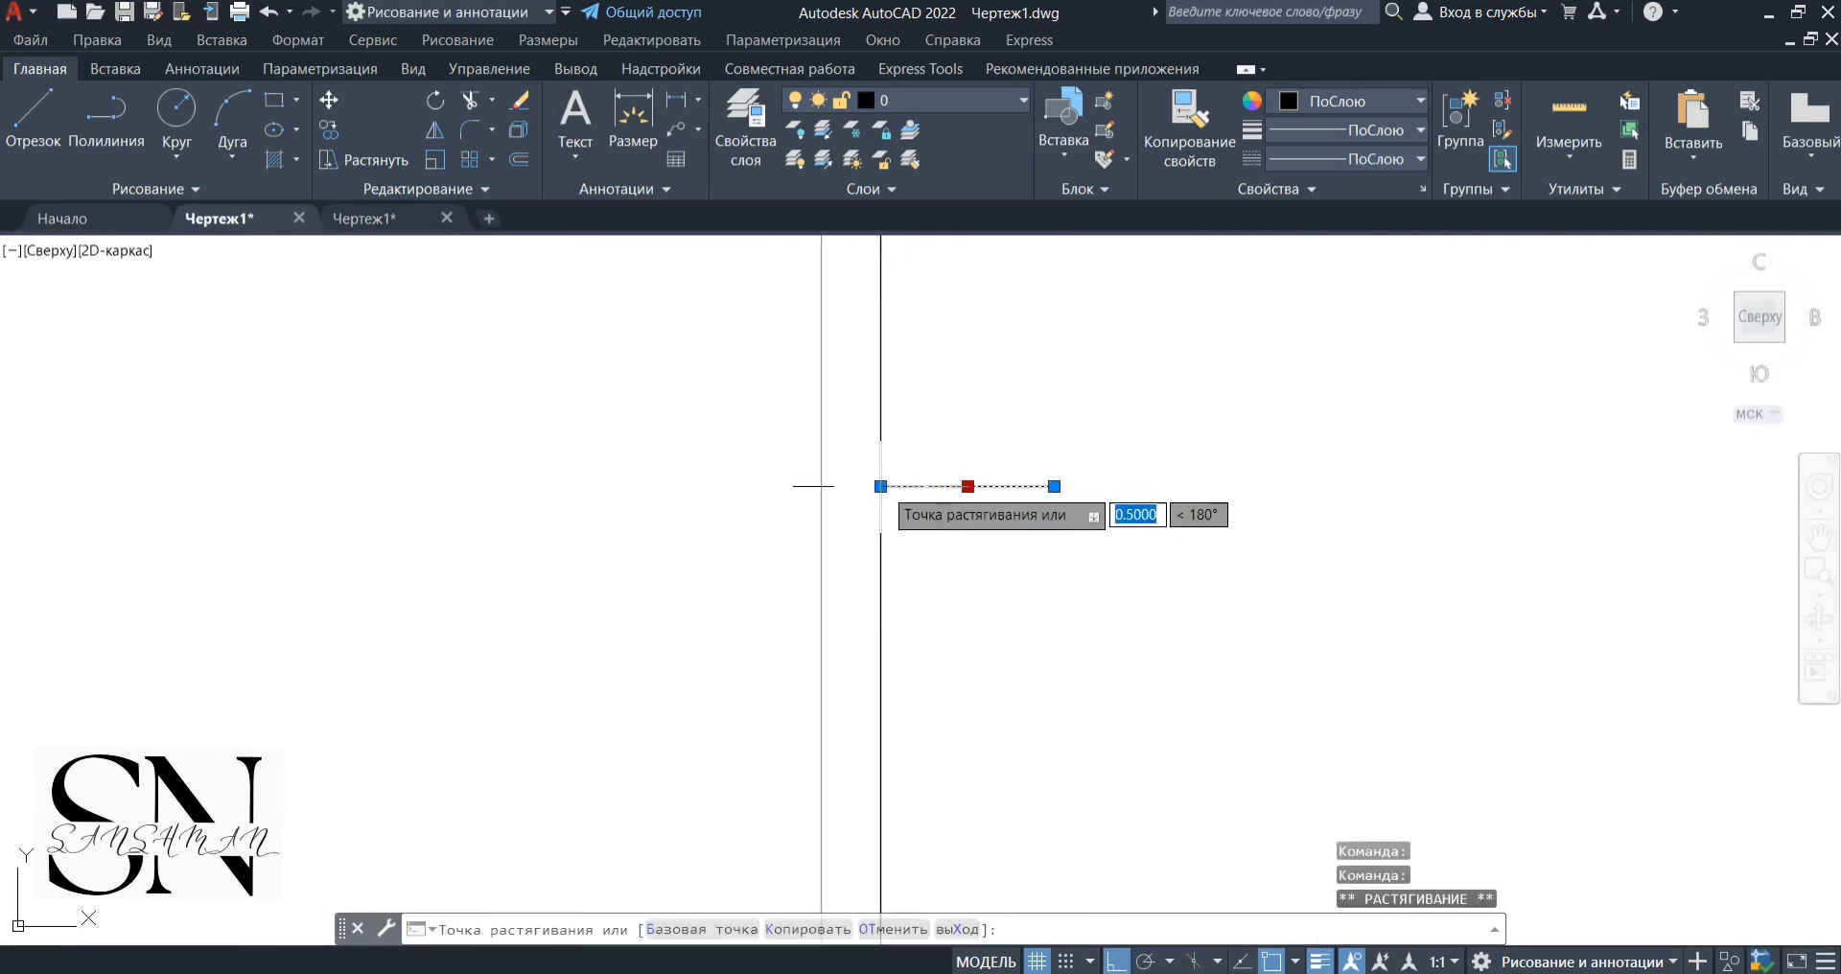
{"action": "key", "text": "Escape"}
{"action": "scroll", "coordinate": [987, 522], "scroll_direction": "down", "scroll_amount": 8}
{"action": "key", "text": "Escape"}
{"action": "scroll", "coordinate": [1004, 536], "scroll_direction": "up", "scroll_amount": 4}
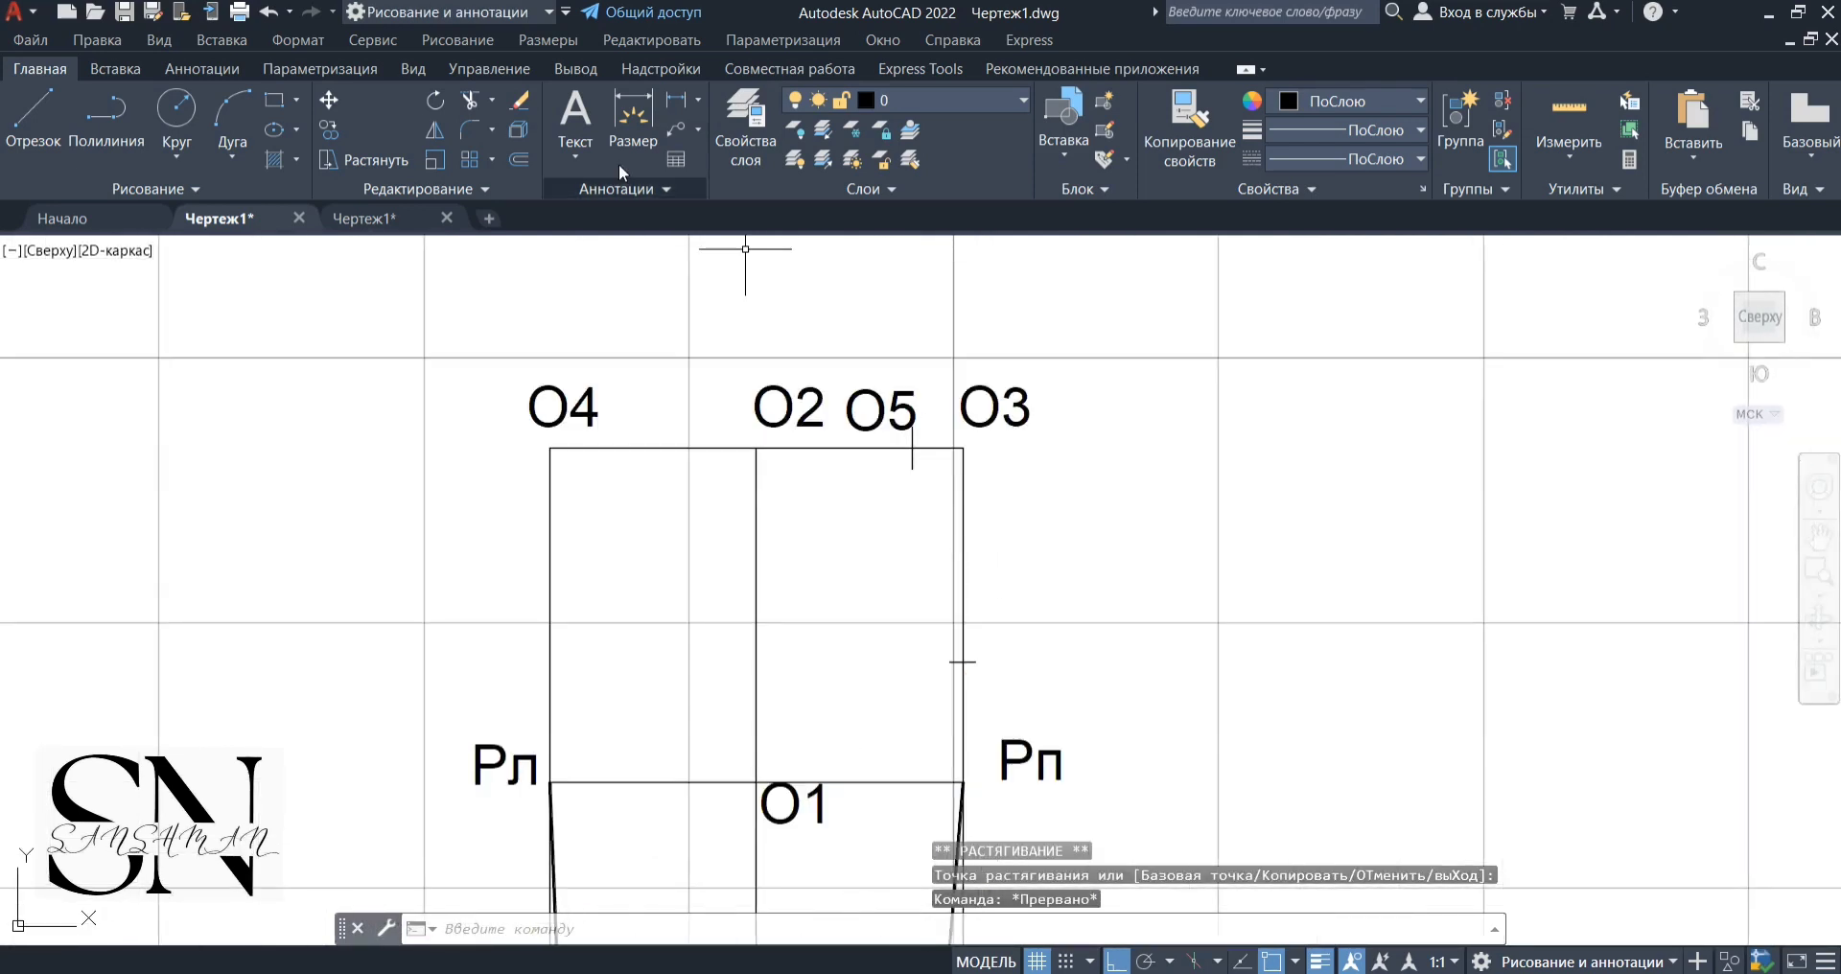
Draw a line from the outer end of the short mark above Рп to О5 and remove the vertical mark at О5
{"action": "left_click", "coordinate": [37, 113]}
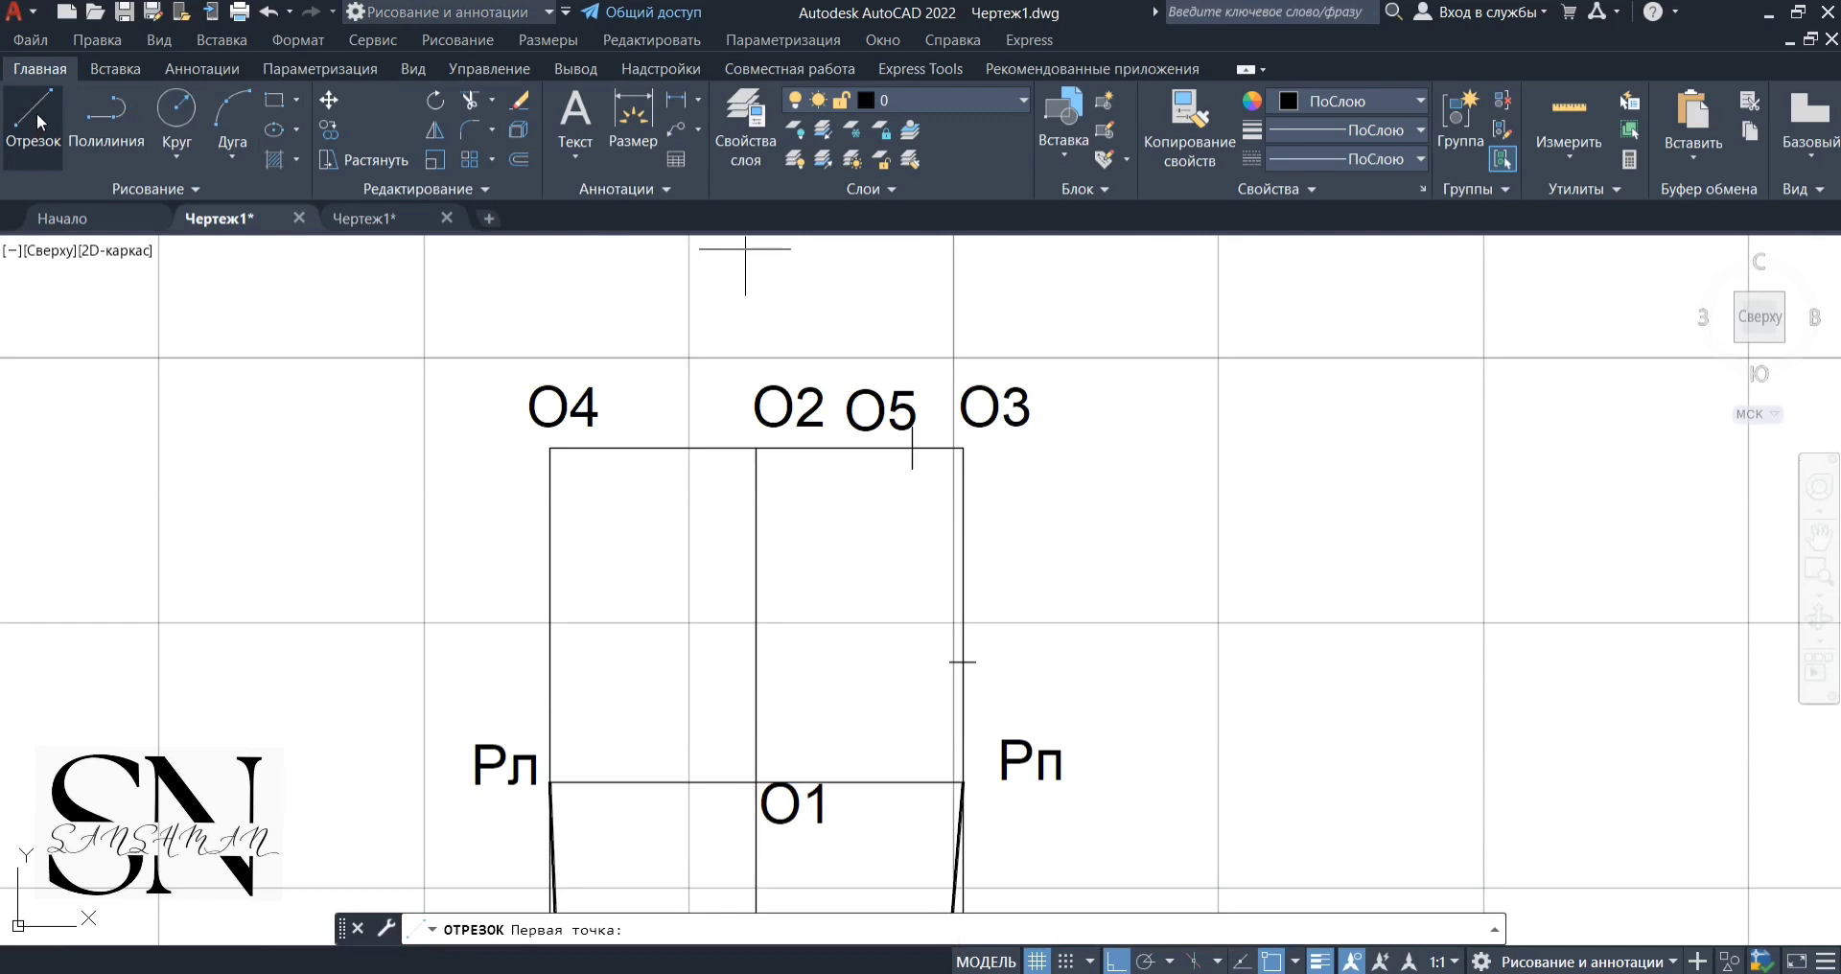
{"action": "left_click", "coordinate": [963, 448]}
{"action": "scroll", "coordinate": [914, 426], "scroll_direction": "up", "scroll_amount": 6}
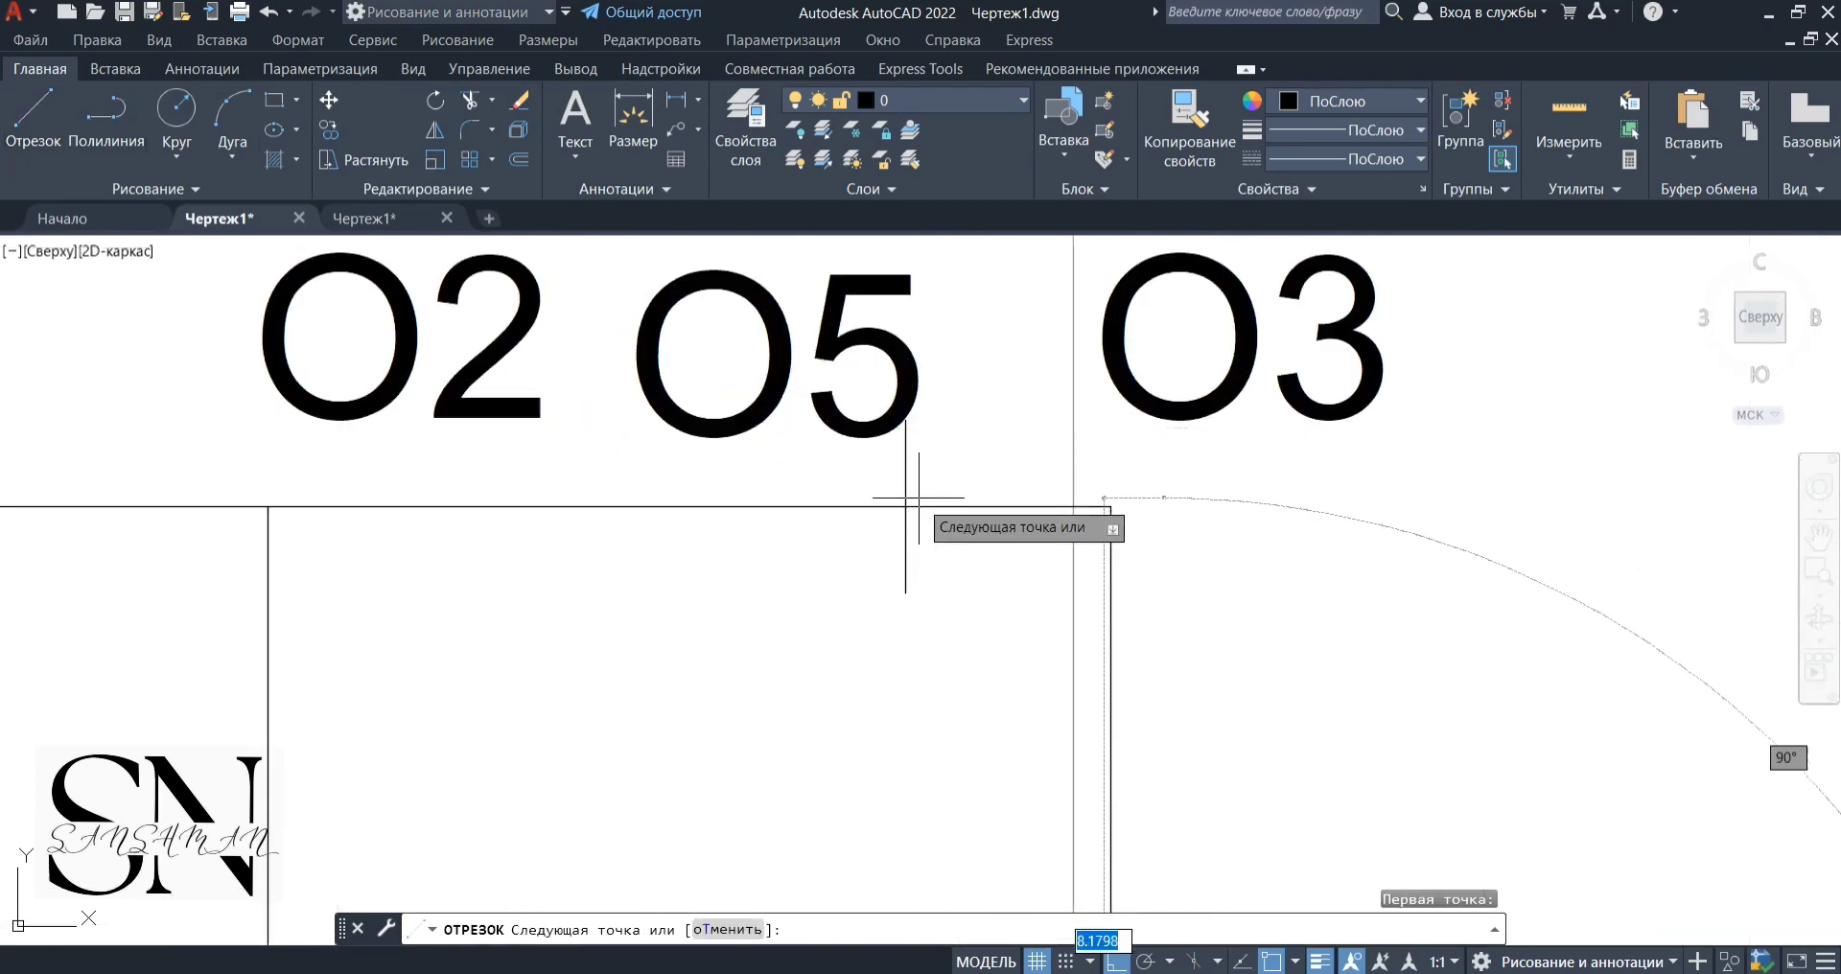
{"action": "left_click", "coordinate": [905, 506]}
{"action": "key", "text": "Escape"}
{"action": "scroll", "coordinate": [1002, 475], "scroll_direction": "down", "scroll_amount": 6}
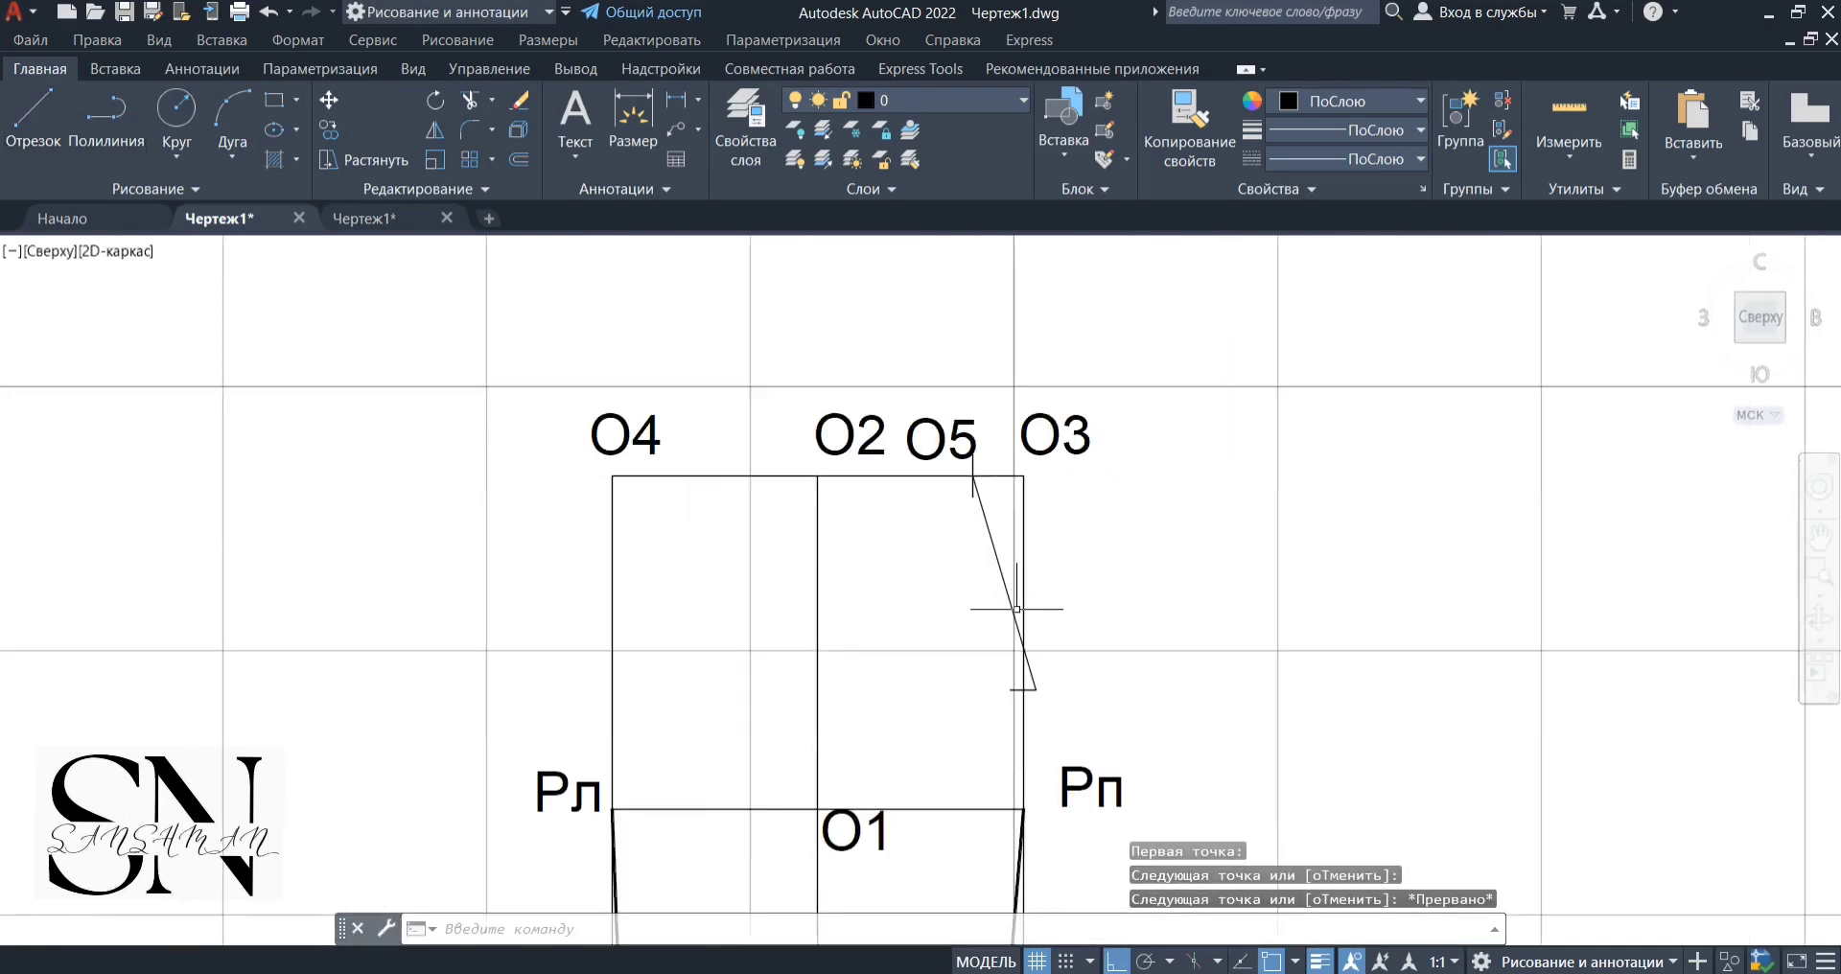
{"action": "scroll", "coordinate": [1016, 608], "scroll_direction": "up", "scroll_amount": 4}
{"action": "scroll", "coordinate": [1003, 565], "scroll_direction": "down", "scroll_amount": 4}
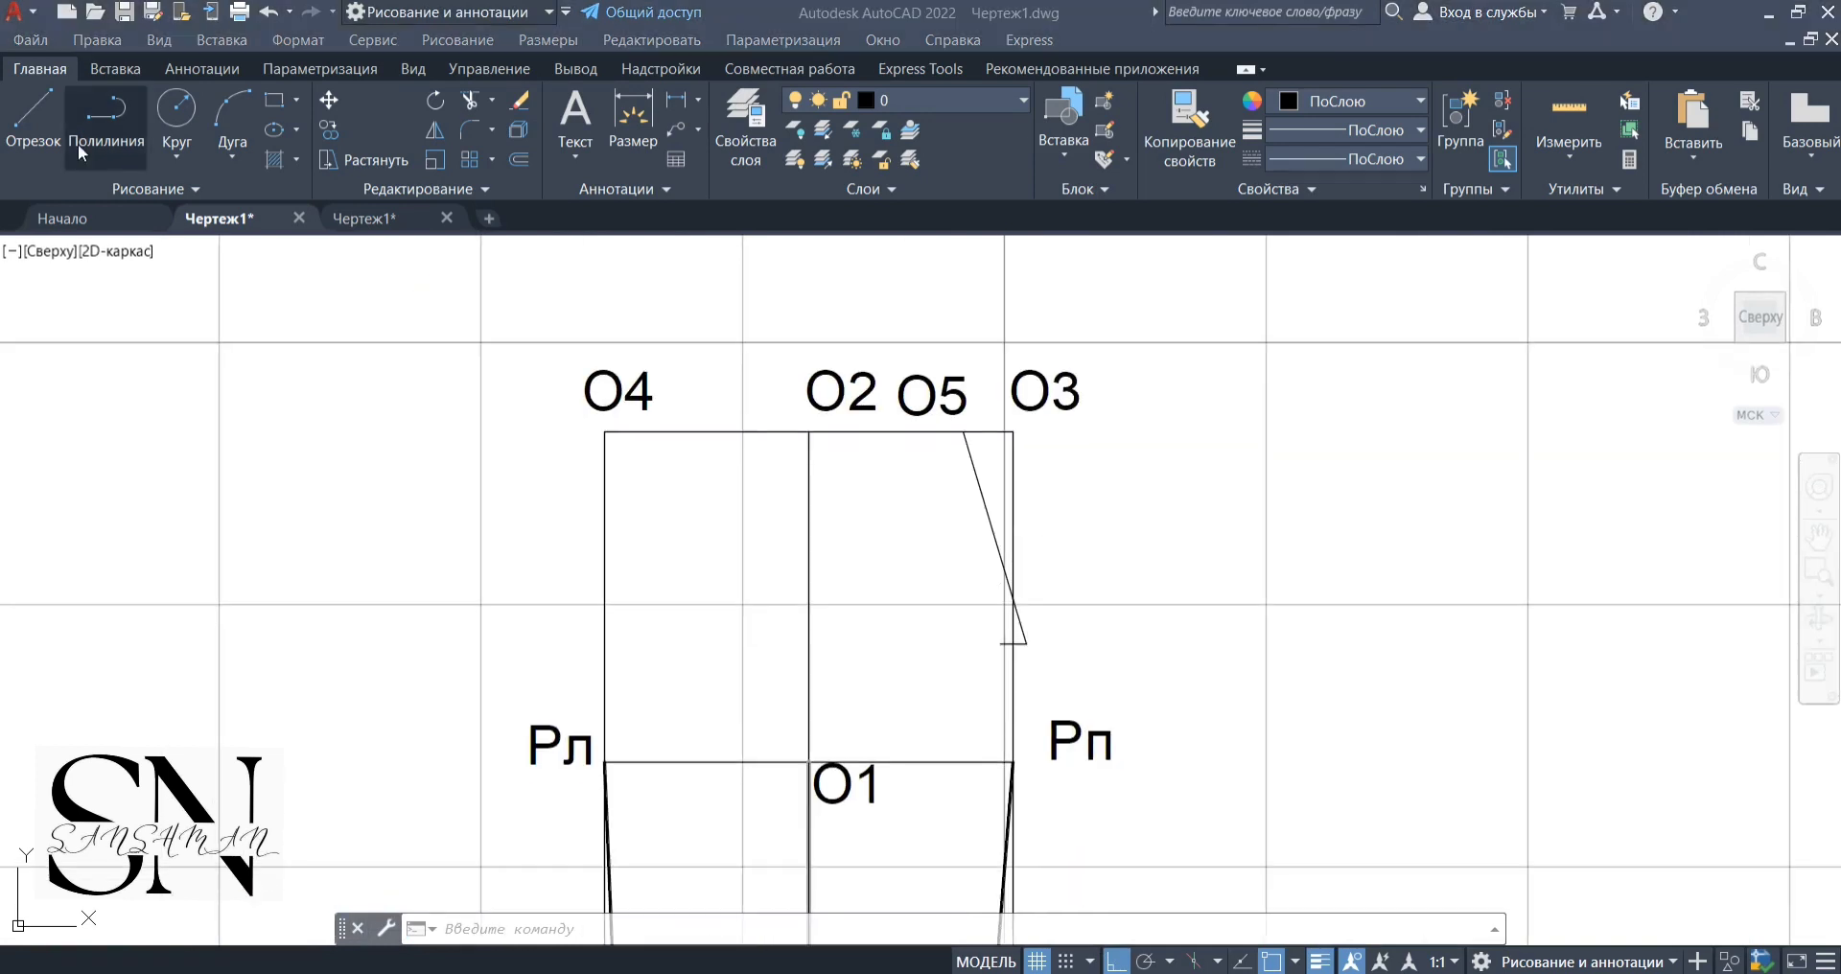
Draw a 1-unit horizontal line inward from a point 7.5 units above Рл on the Рл–О4 side
{"action": "right_click", "coordinate": [434, 659], "text": "shift"}
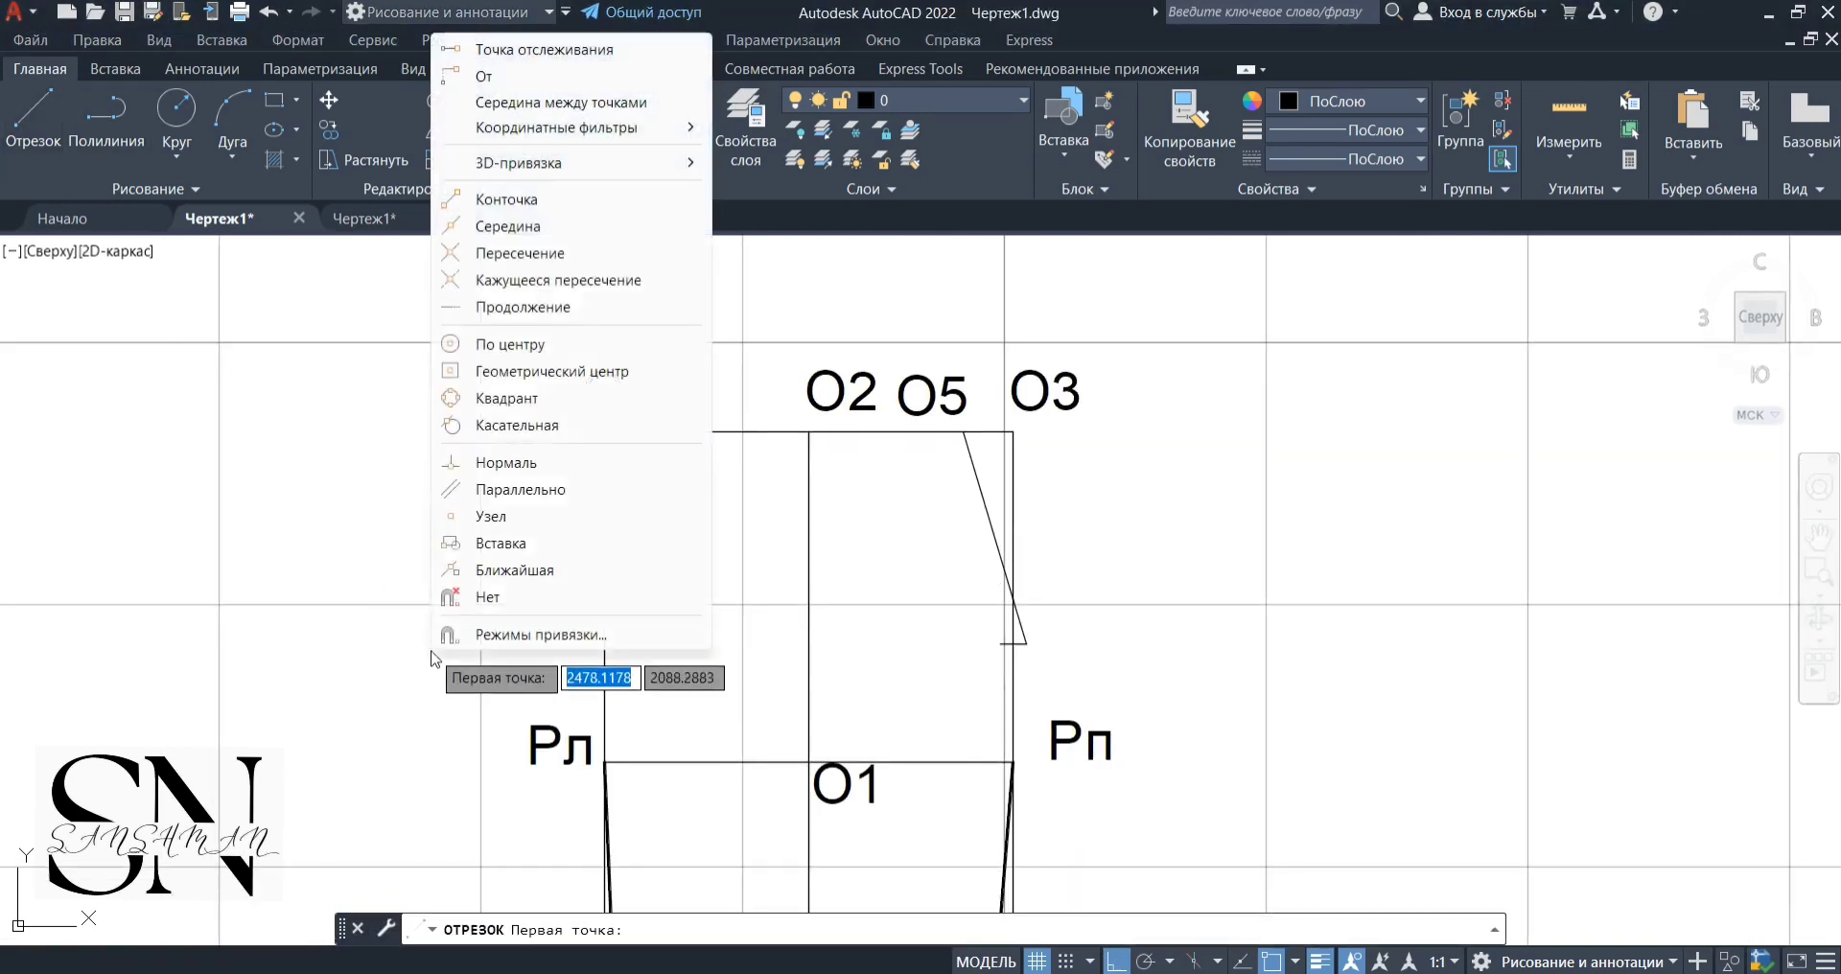
{"action": "left_click", "coordinate": [545, 51]}
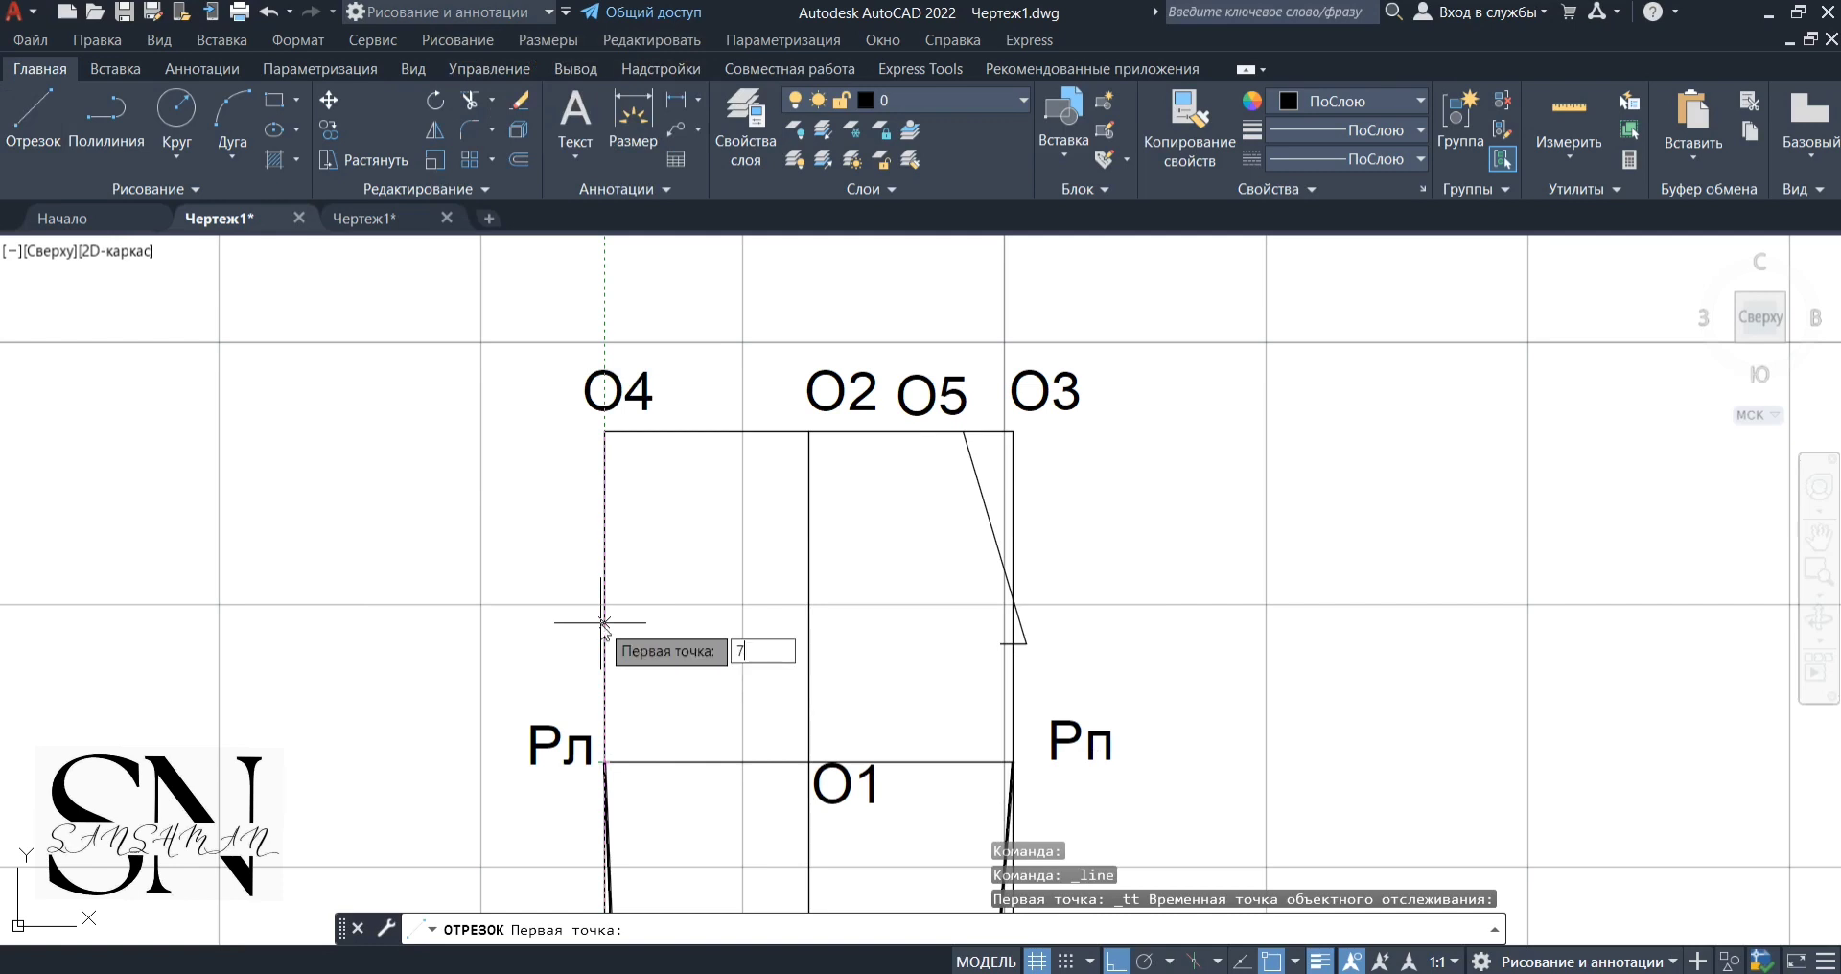
{"action": "type", "text": "7.5"}
{"action": "key", "text": "Return"}
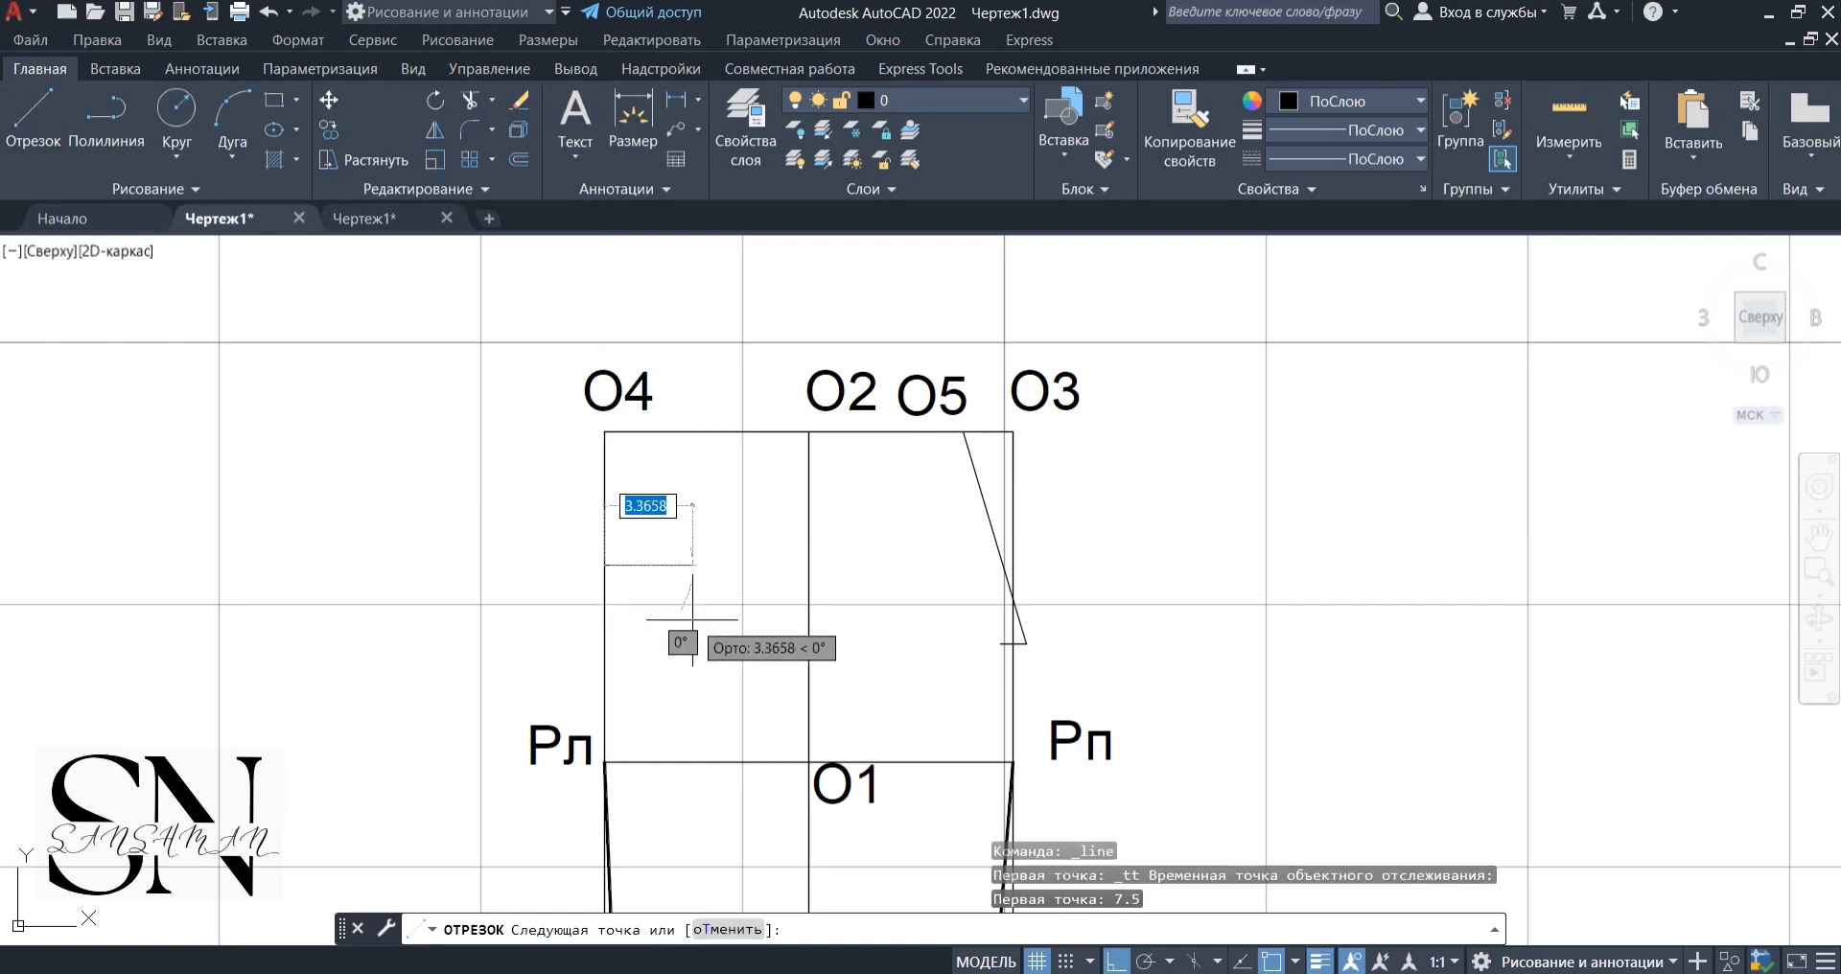
{"action": "type", "text": "1"}
{"action": "key", "text": "Return"}
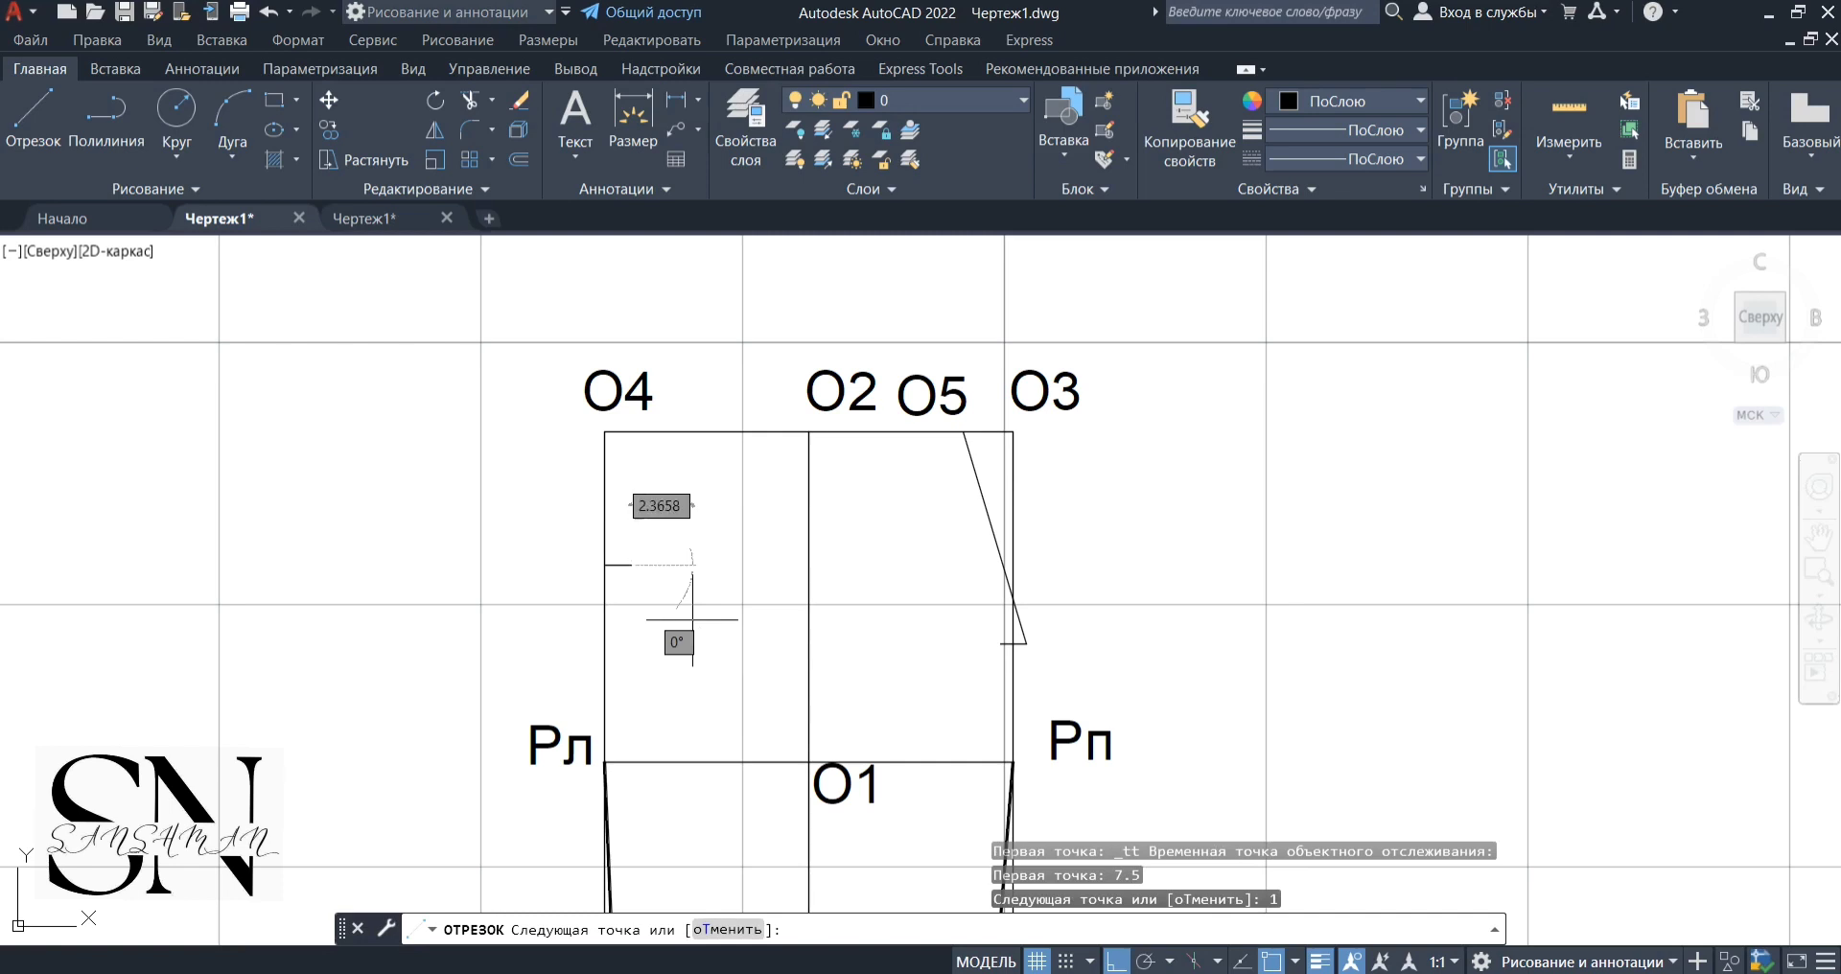
{"action": "key", "text": "Escape"}
Move the short horizontal line above Рл by its midpoint to its outer end, centring it on the Рл–О4 side
{"action": "scroll", "coordinate": [605, 579], "scroll_direction": "up", "scroll_amount": 2}
{"action": "left_click", "coordinate": [618, 556]}
{"action": "left_click", "coordinate": [607, 556]}
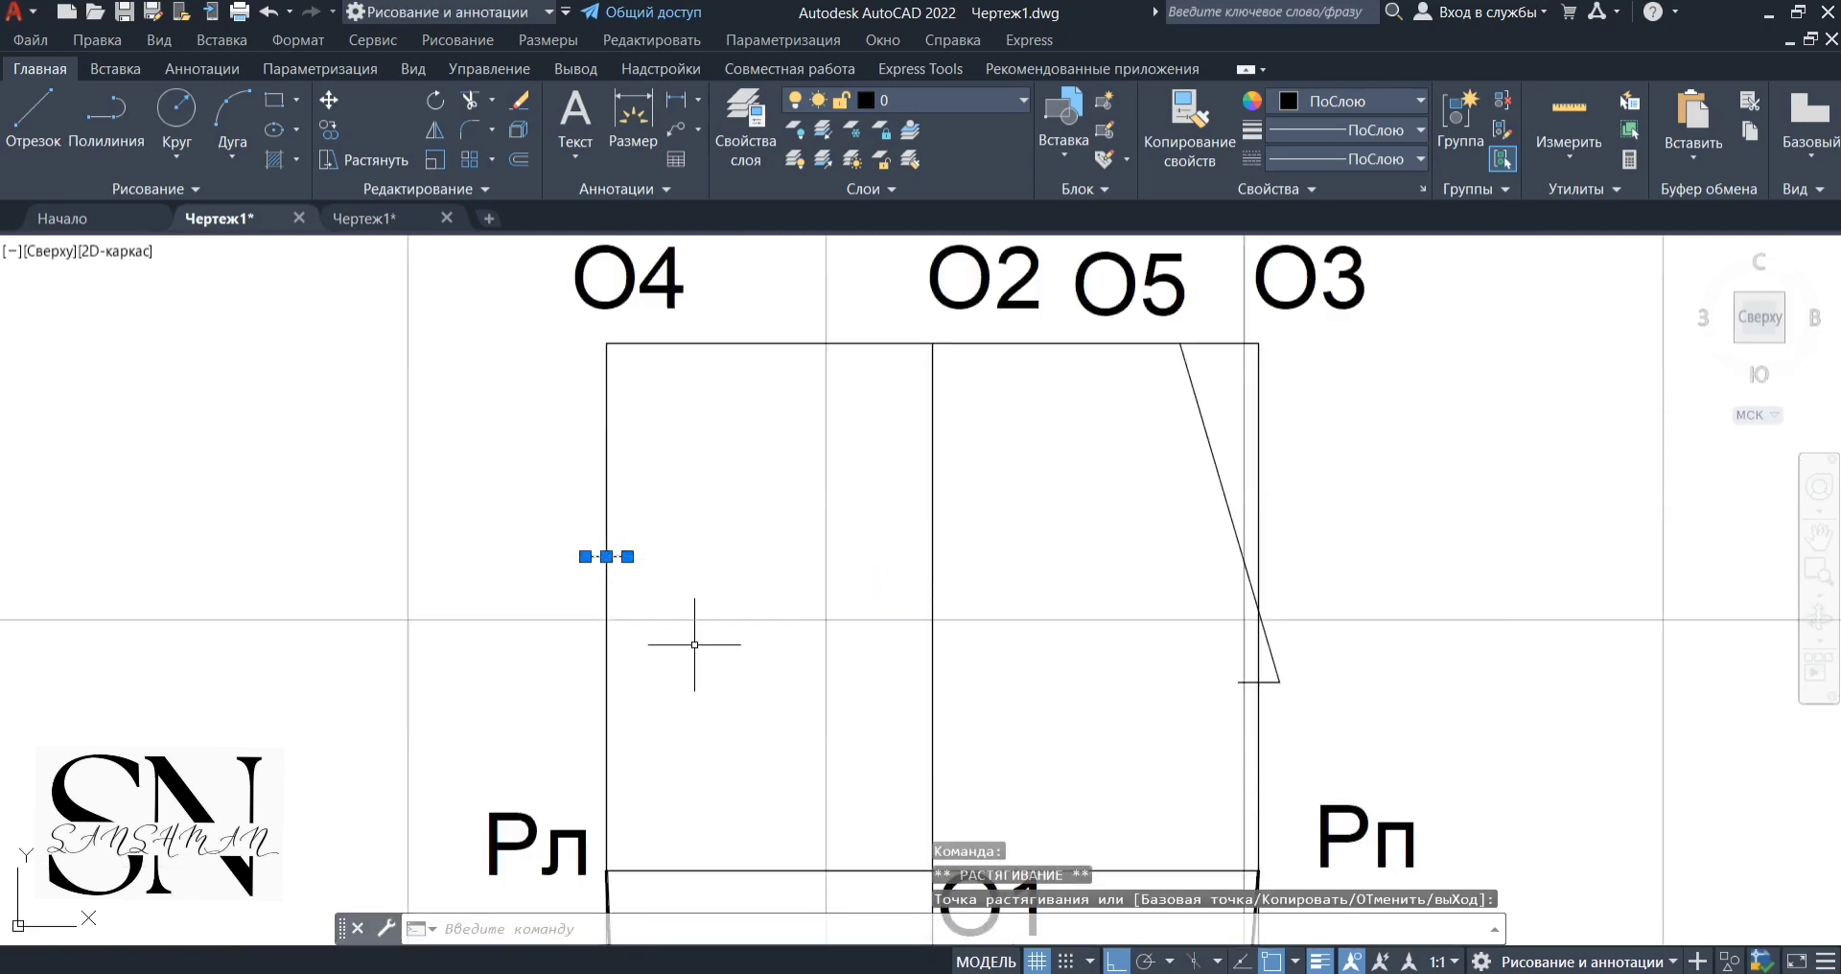
{"action": "key", "text": "Escape"}
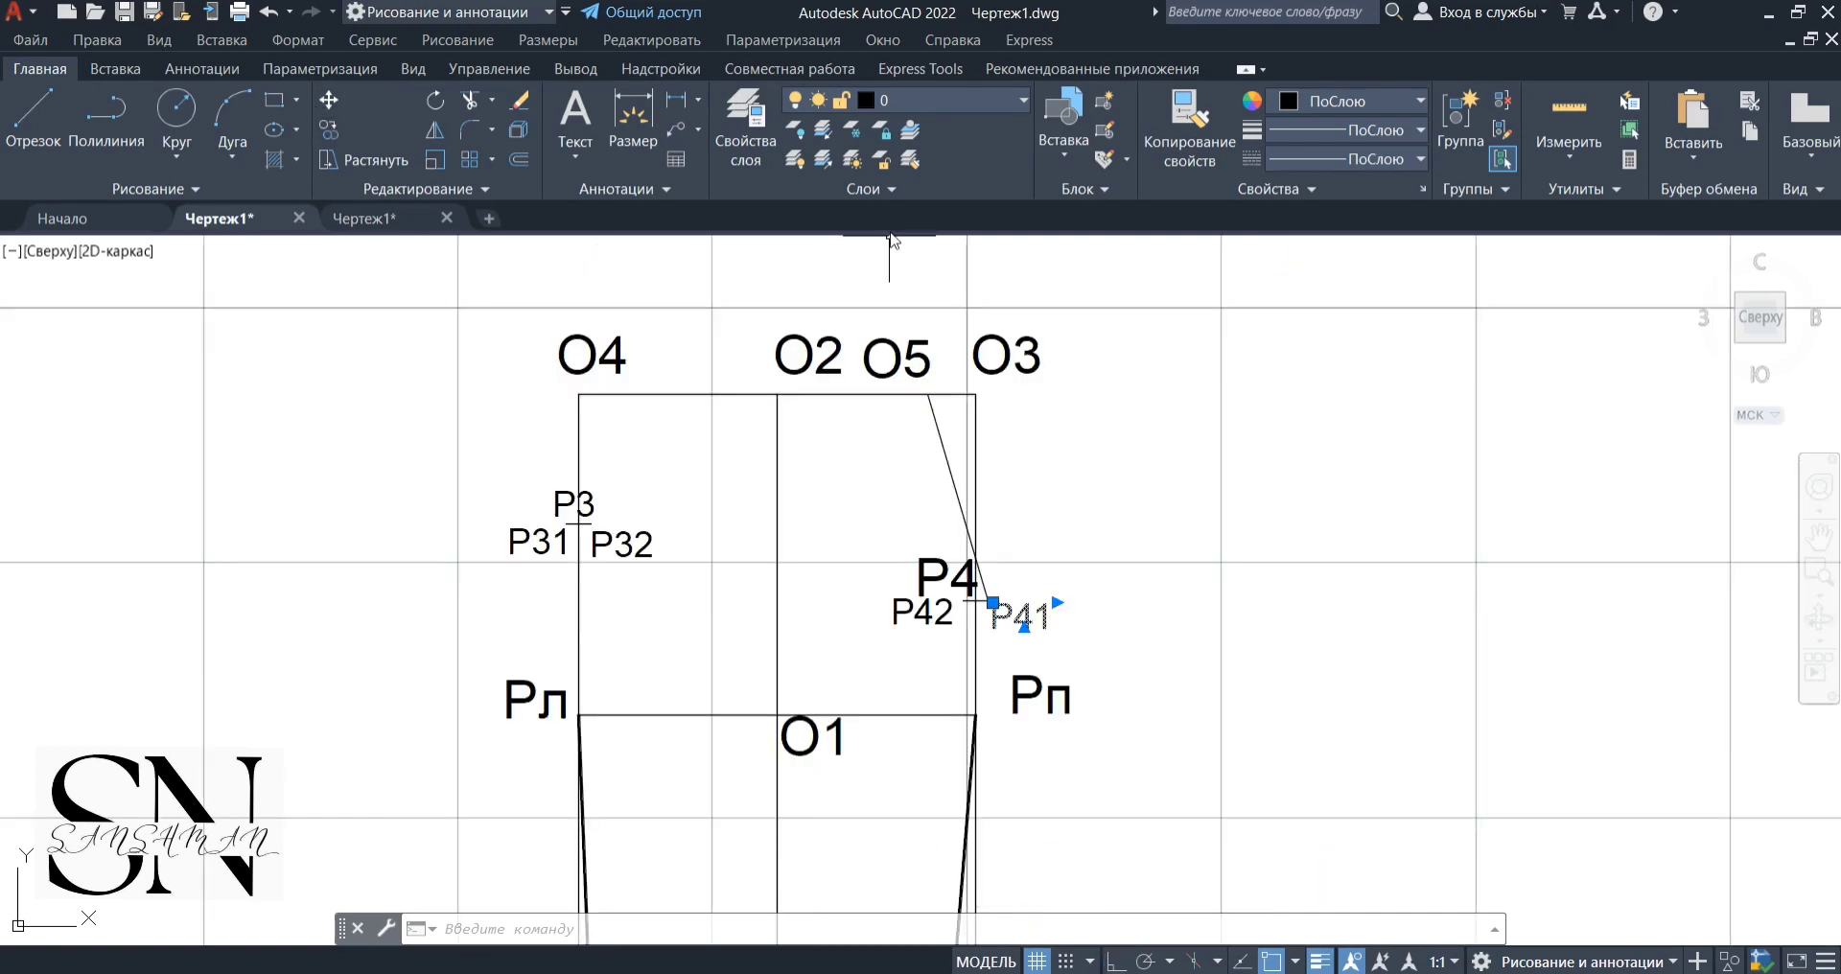
Draw a line from a point 3.9 units from О2 toward О4 on the top edge down to point Р3
{"action": "left_click", "coordinate": [43, 108]}
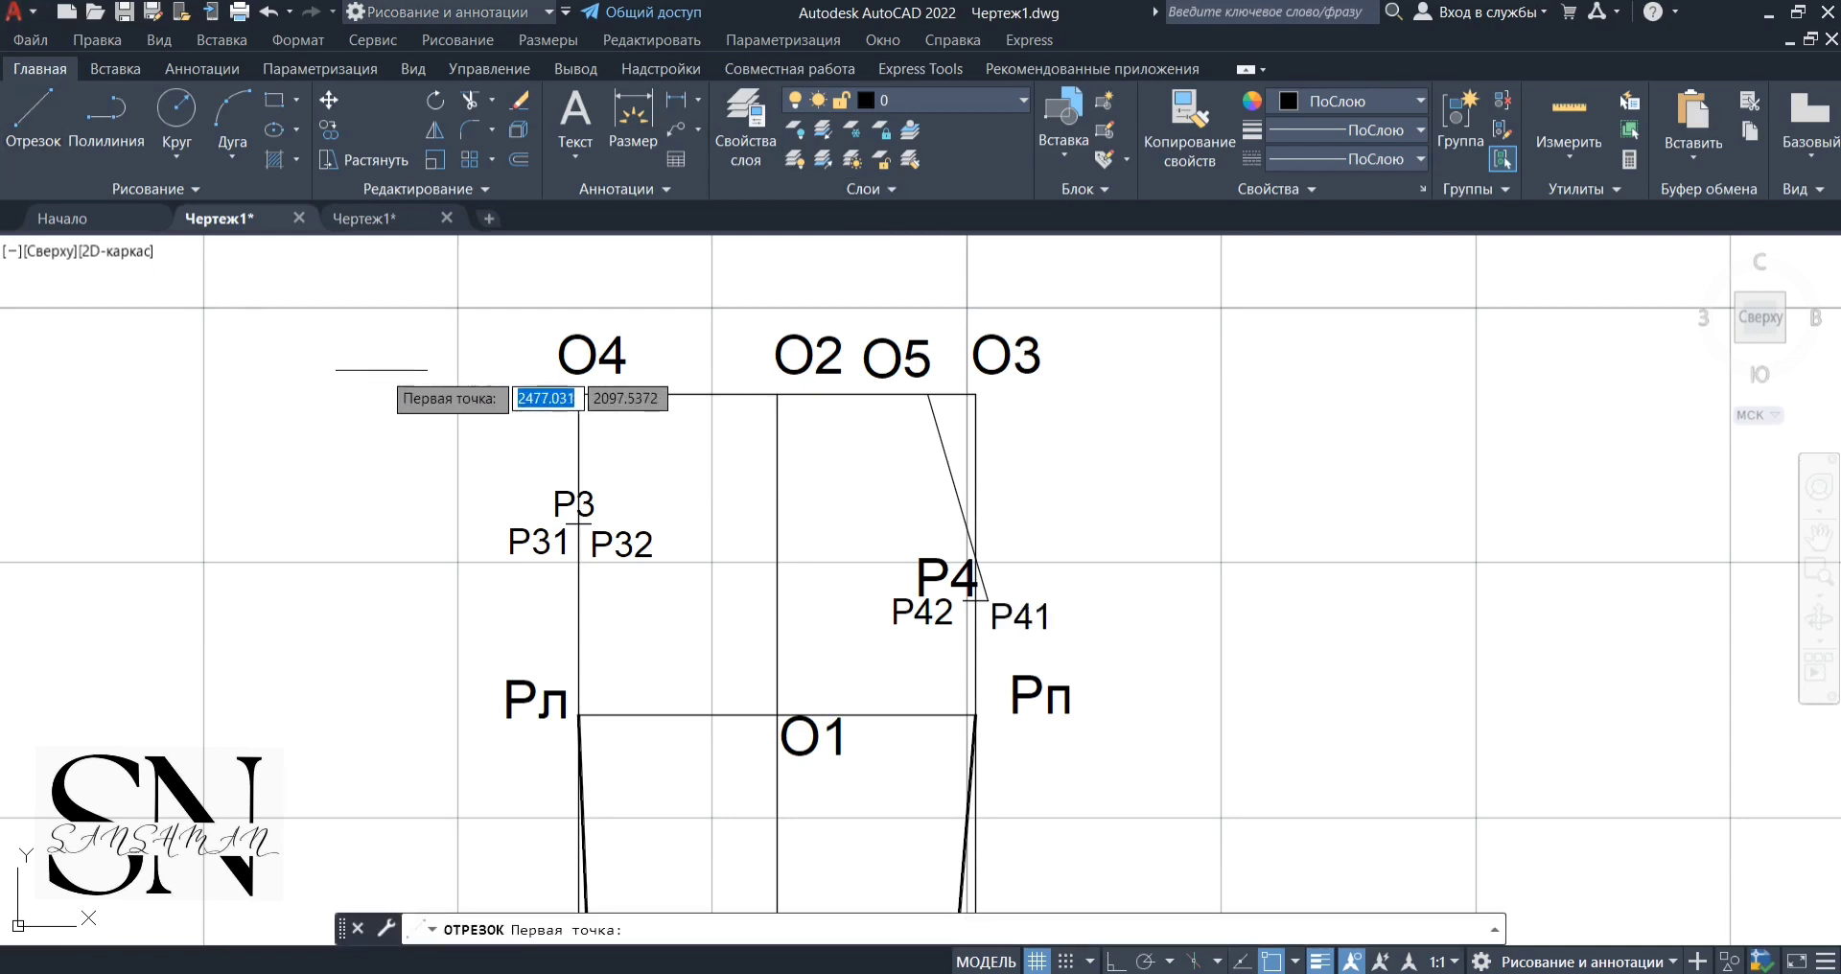
{"action": "right_click", "coordinate": [354, 361], "text": "shift"}
{"action": "left_click", "coordinate": [422, 374]}
{"action": "scroll", "coordinate": [681, 389], "scroll_direction": "up", "scroll_amount": 4}
{"action": "left_click", "coordinate": [923, 411]}
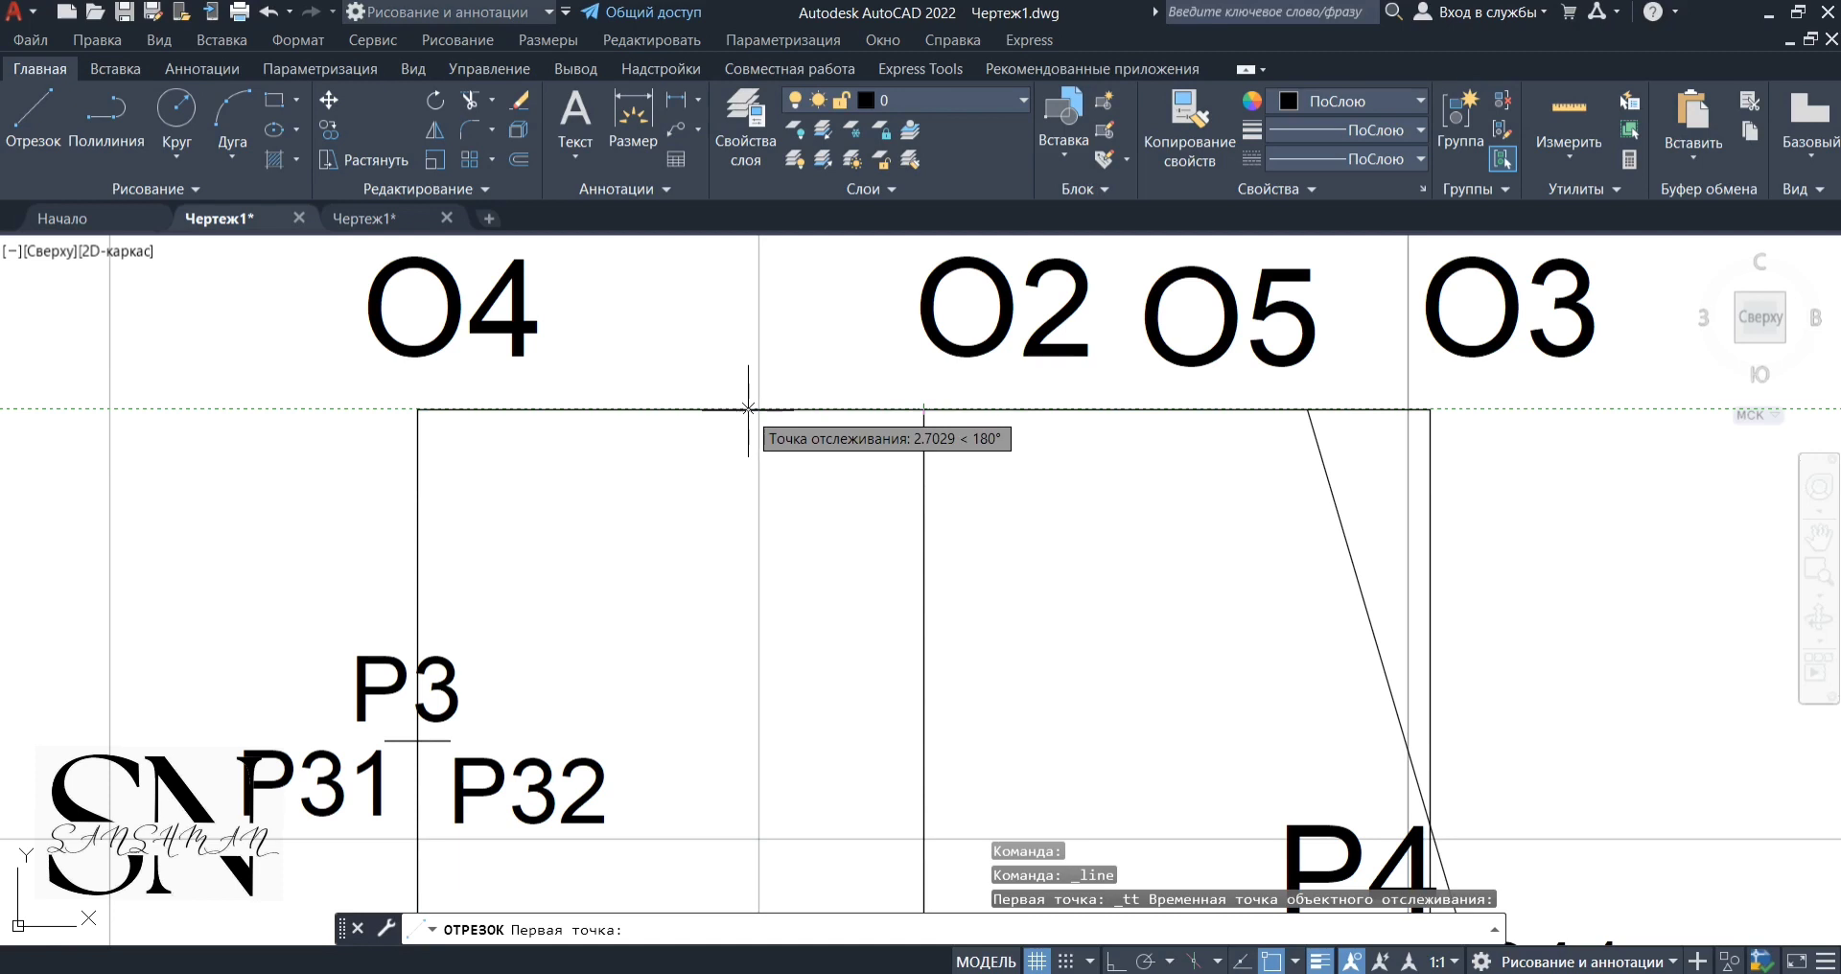
{"action": "type", "text": "3.9"}
{"action": "key", "text": "Return"}
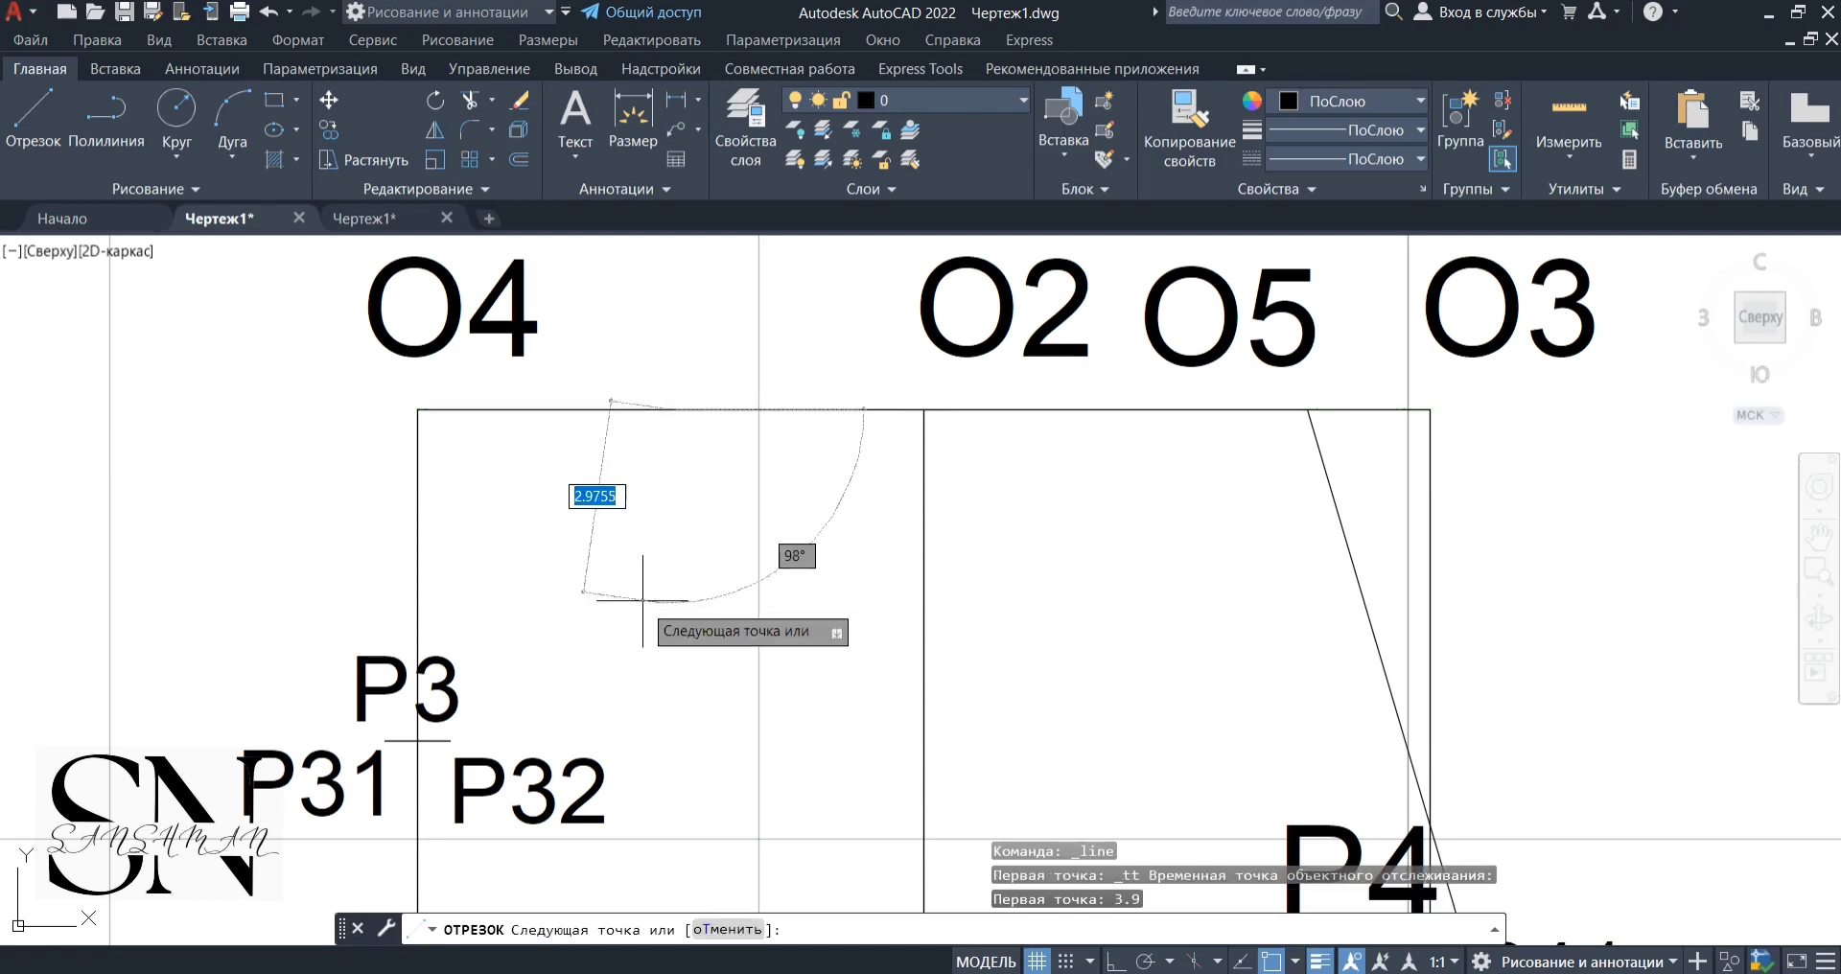
{"action": "left_click", "coordinate": [420, 739]}
{"action": "key", "text": "Escape"}
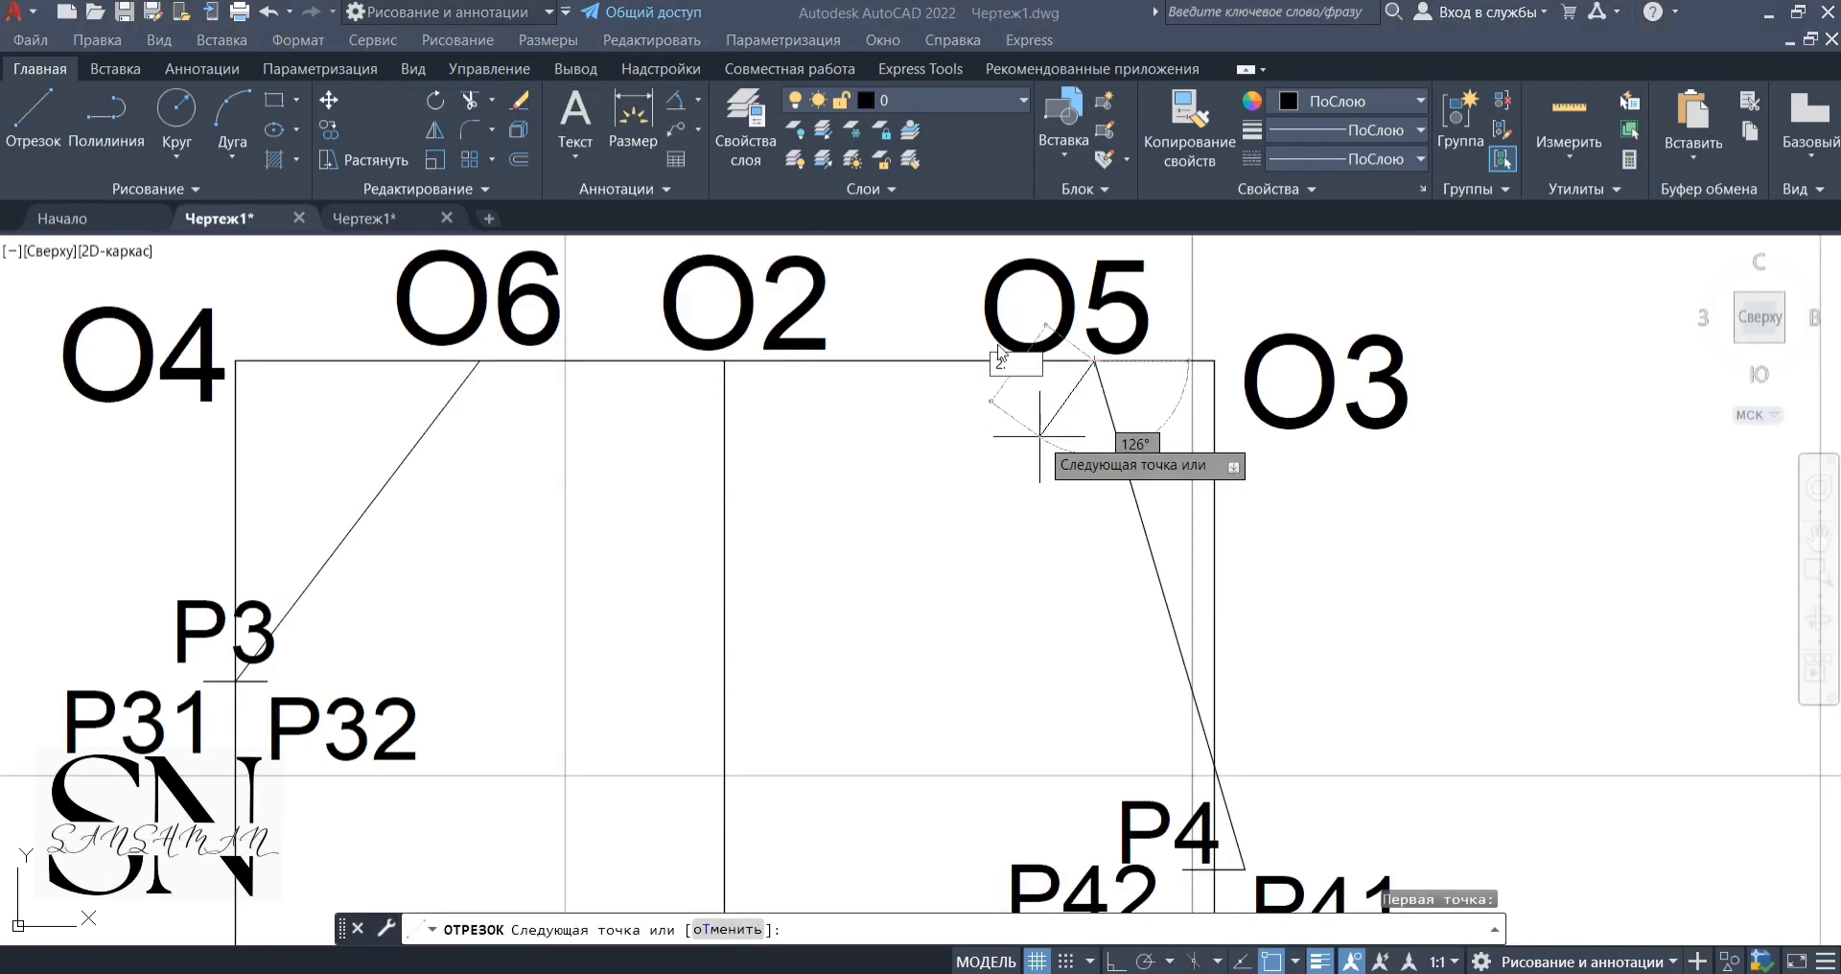
Draw a 2.2-unit line from О5 diagonally downward toward the centre line
{"action": "left_click", "coordinate": [1016, 365]}
{"action": "type", "text": "2"}
{"action": "key", "text": "Return"}
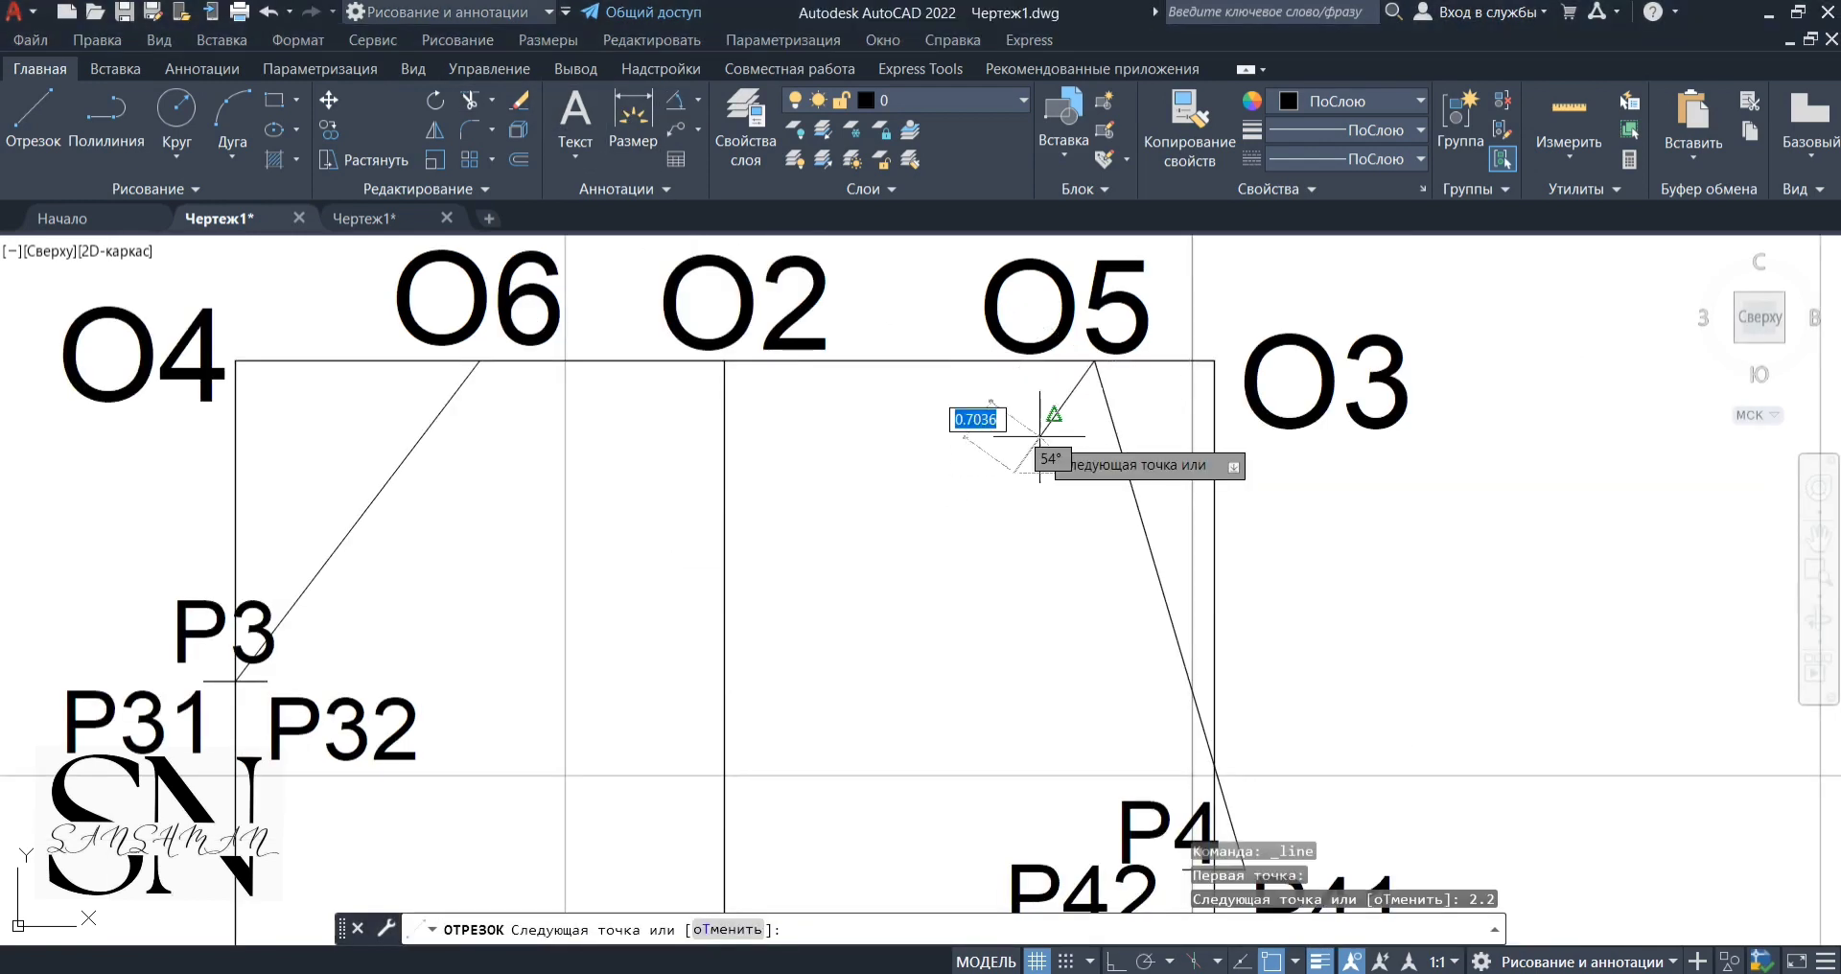
{"action": "key", "text": "Escape"}
Move the text label 1 beside the lower end of the short diagonal line from О5
{"action": "scroll", "coordinate": [1059, 422], "scroll_direction": "down", "scroll_amount": 2}
{"action": "left_click", "coordinate": [1061, 419]}
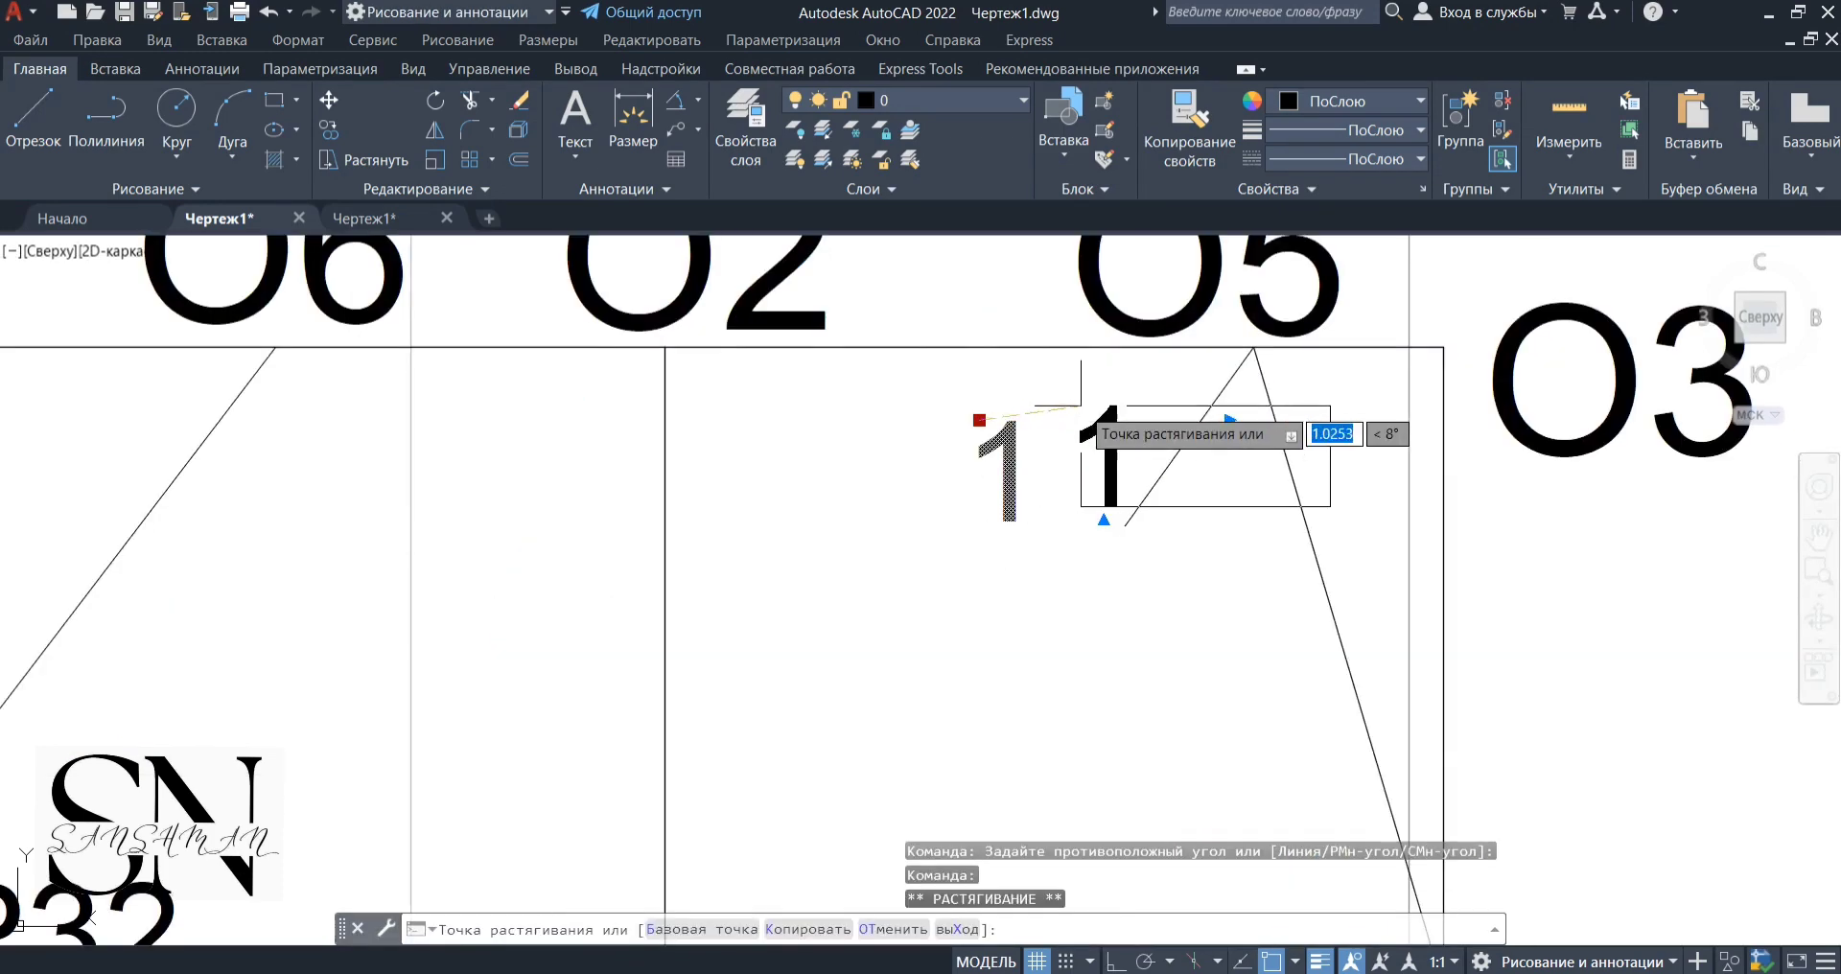
{"action": "left_click", "coordinate": [1077, 417]}
{"action": "key", "text": "Escape"}
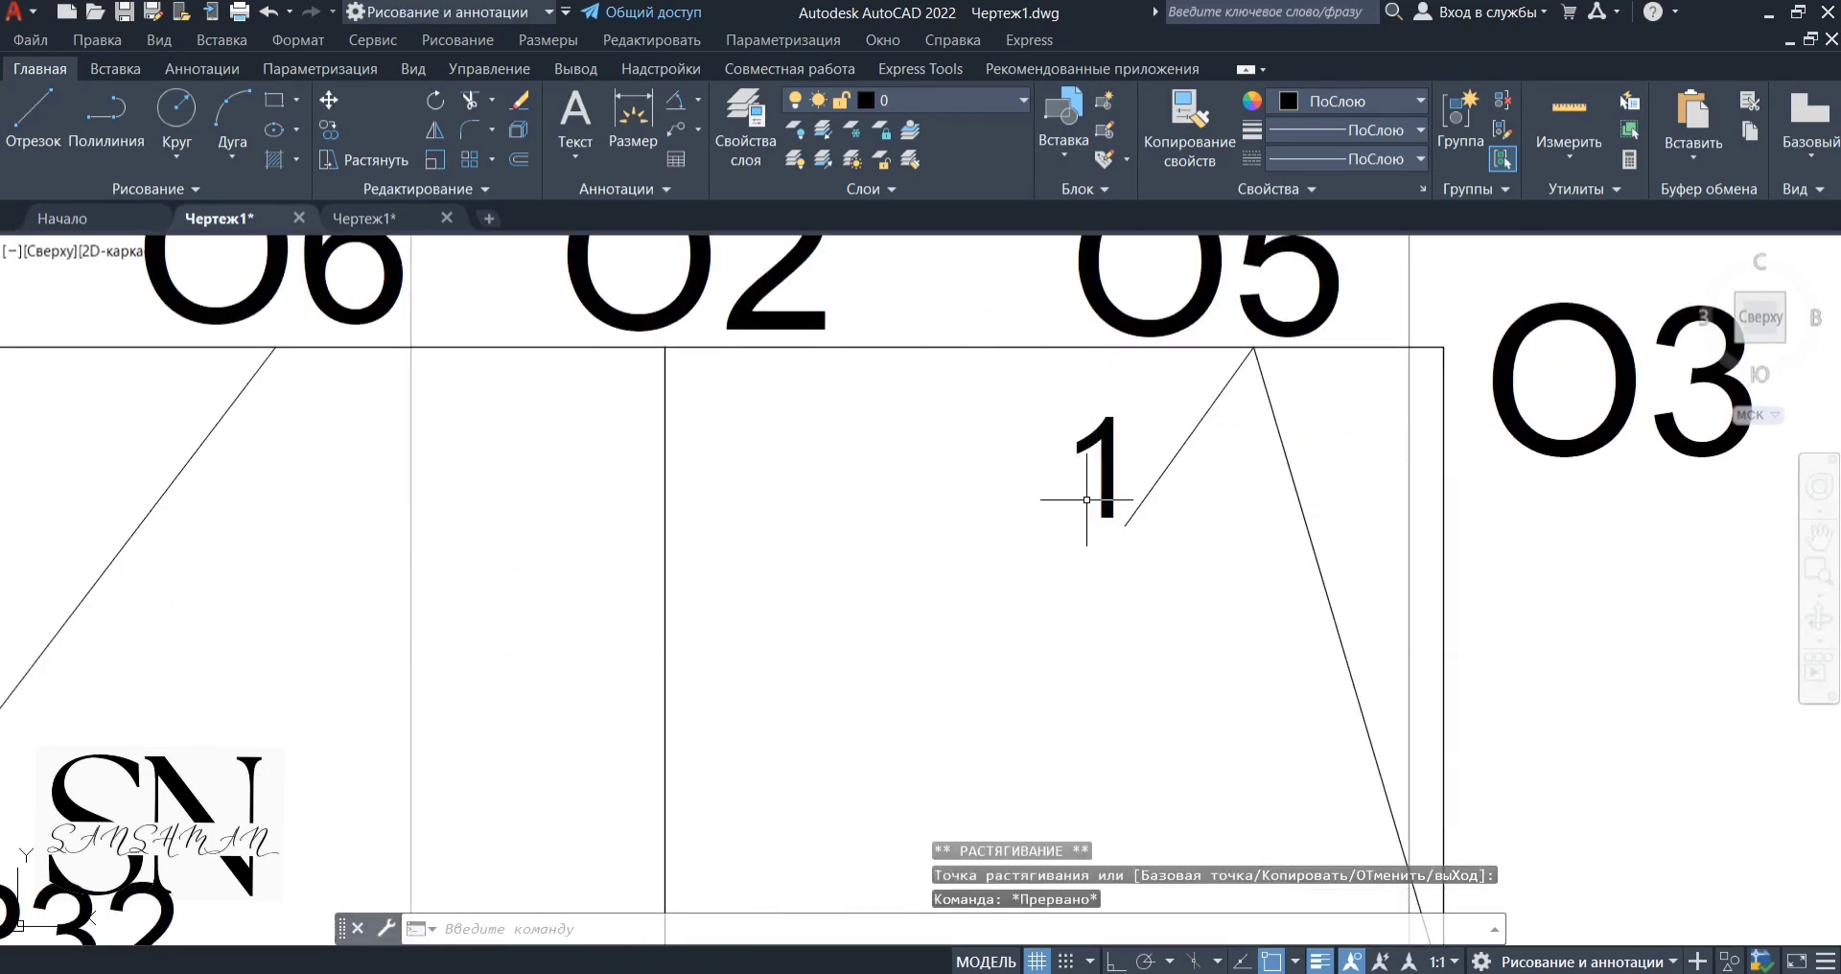
Draw a 0.7-unit line from О6 sloping downward toward the centre line
{"action": "scroll", "coordinate": [1110, 558], "scroll_direction": "down", "scroll_amount": 4}
{"action": "scroll", "coordinate": [679, 556], "scroll_direction": "up", "scroll_amount": 4}
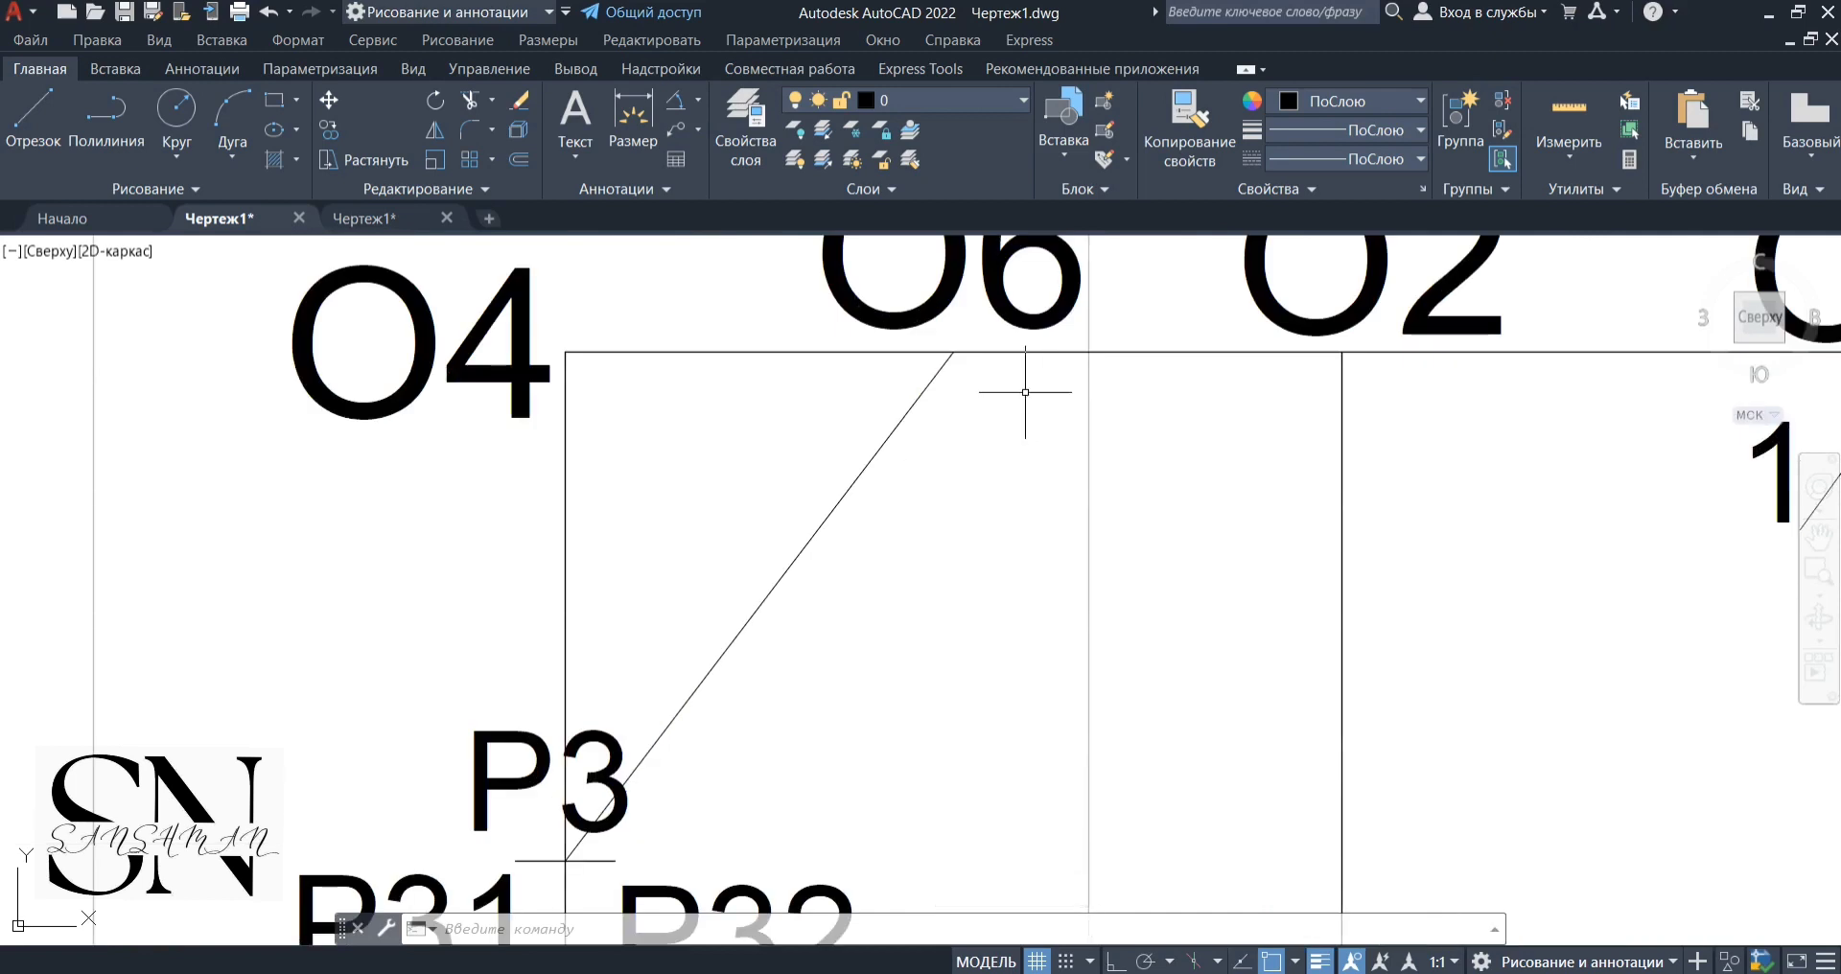
{"action": "key", "text": "space"}
{"action": "left_click", "coordinate": [954, 353]}
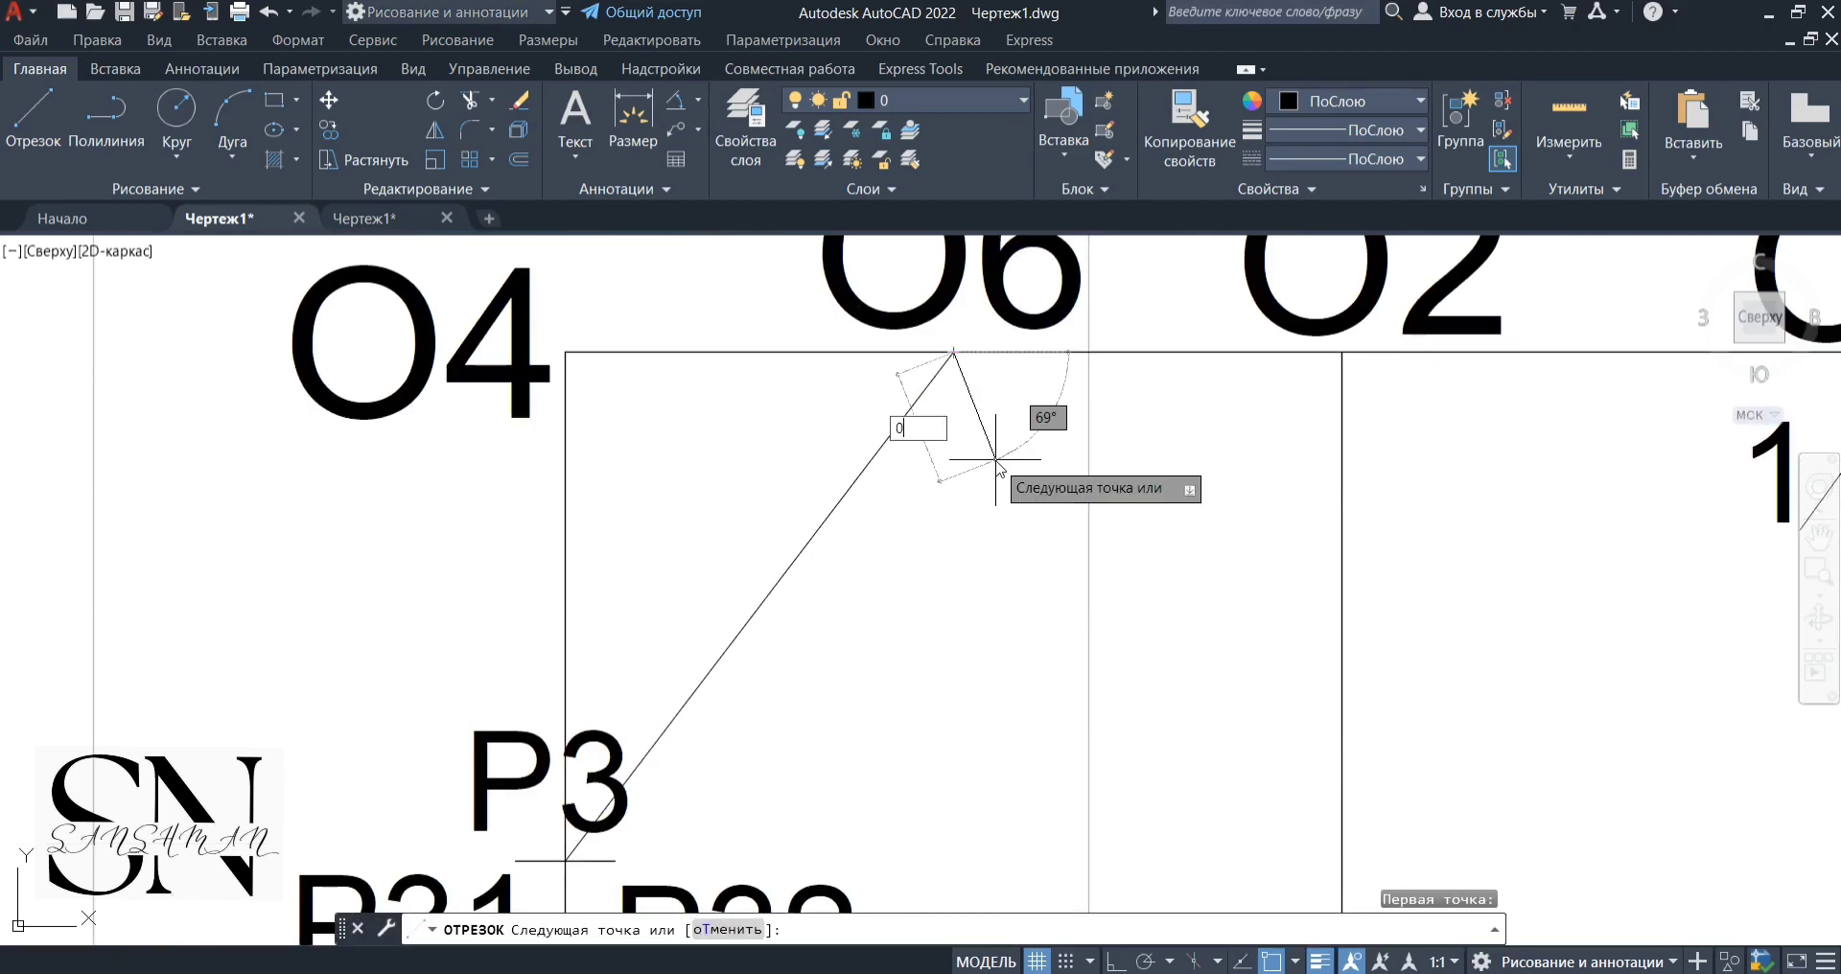
{"action": "type", "text": "0.7"}
{"action": "key", "text": "Return"}
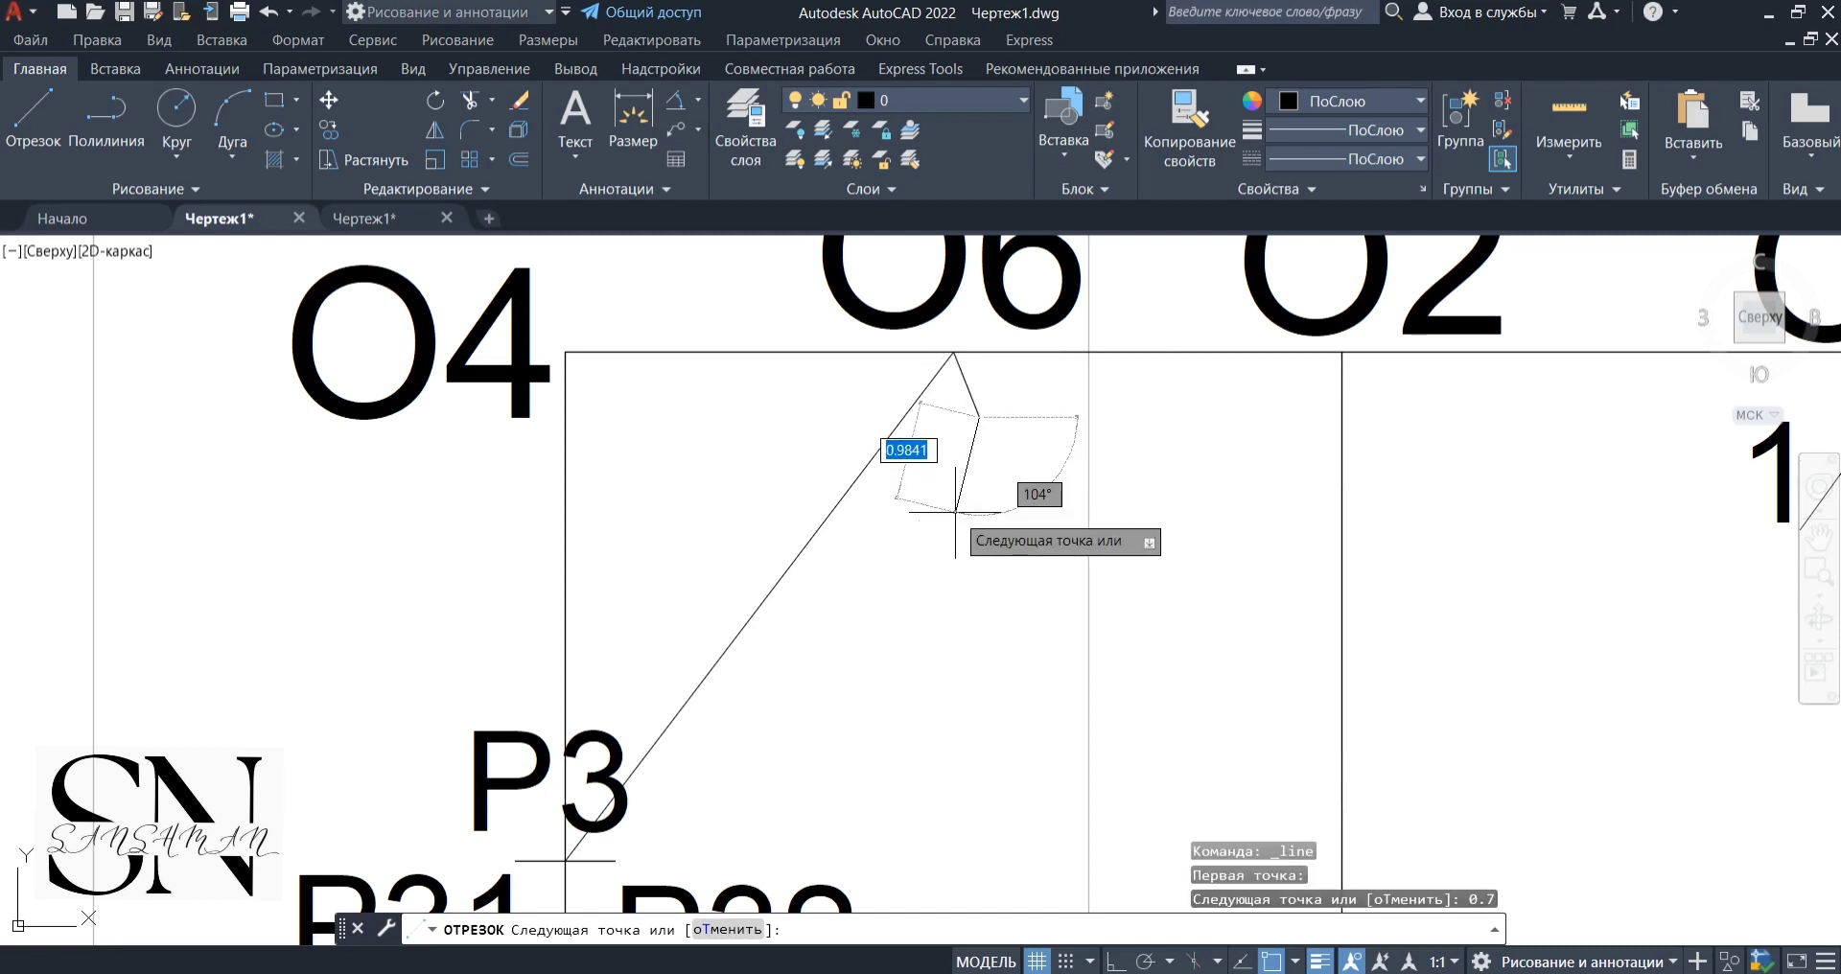
{"action": "key", "text": "Escape"}
Draw the sleeve cap spline from the Р3 mark through the short О6 line's end, О2 and point 1 to Р41
{"action": "scroll", "coordinate": [842, 493], "scroll_direction": "down", "scroll_amount": 4}
{"action": "scroll", "coordinate": [823, 560], "scroll_direction": "up", "scroll_amount": 2}
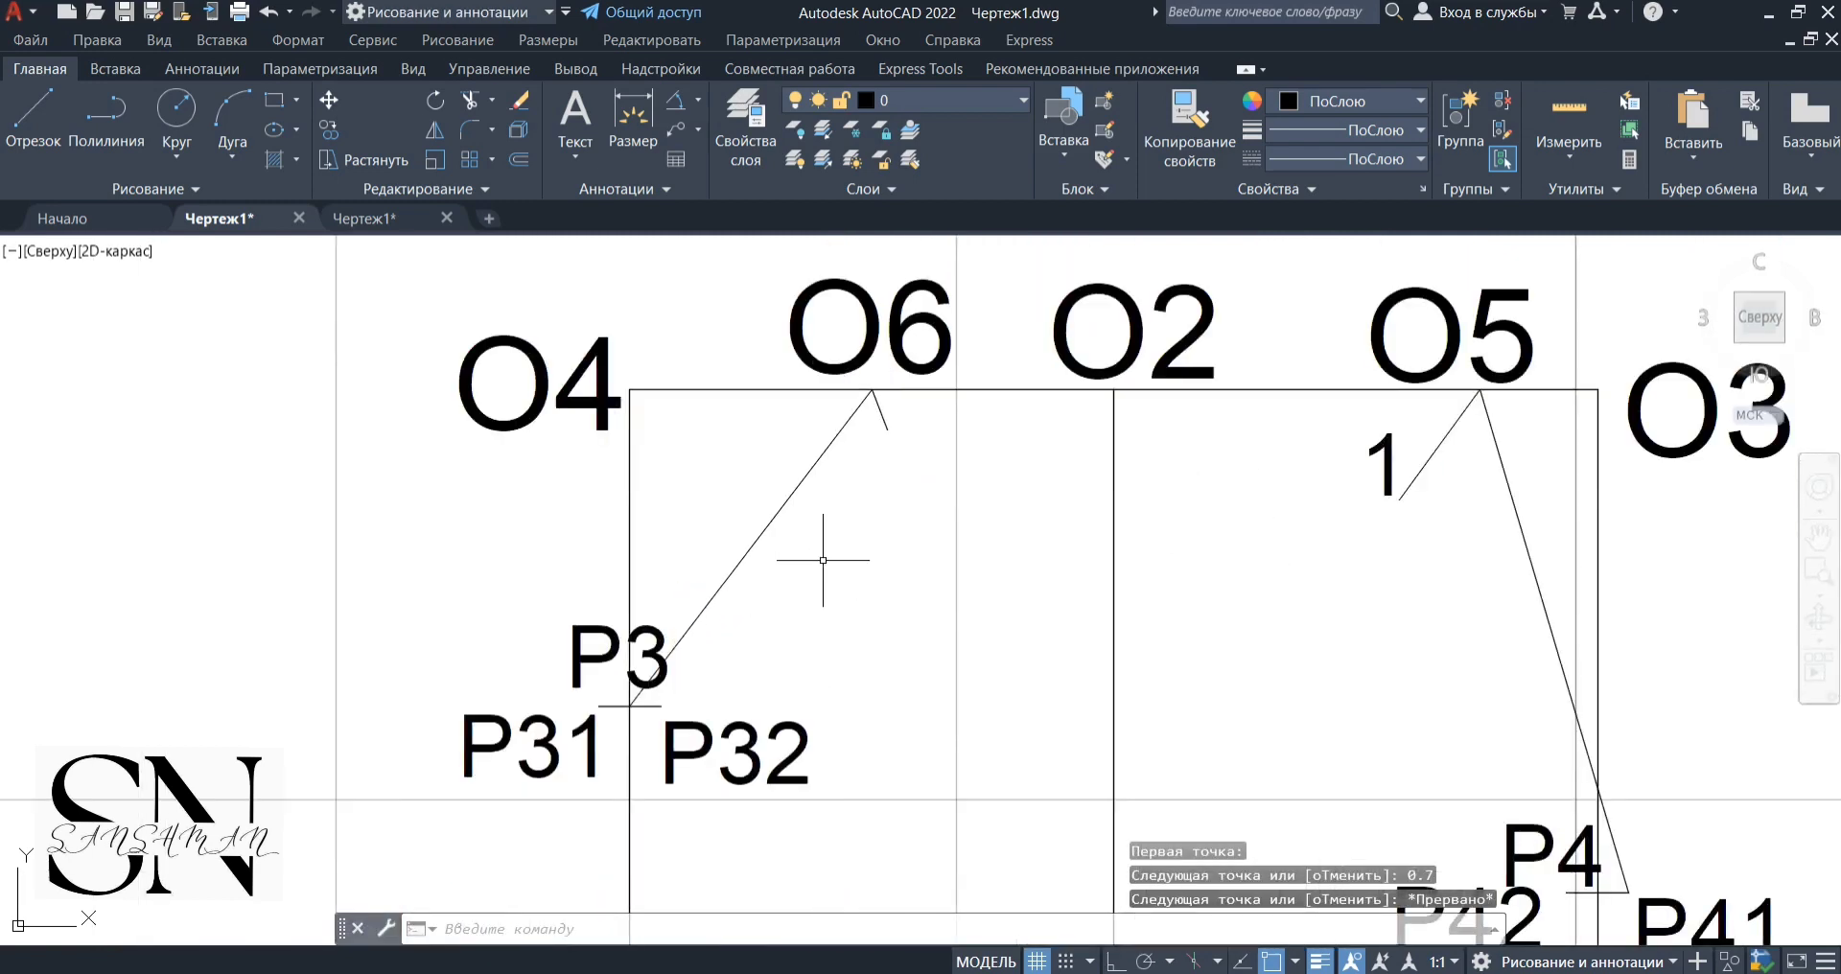
{"action": "left_click", "coordinate": [139, 191]}
{"action": "left_click", "coordinate": [20, 219]}
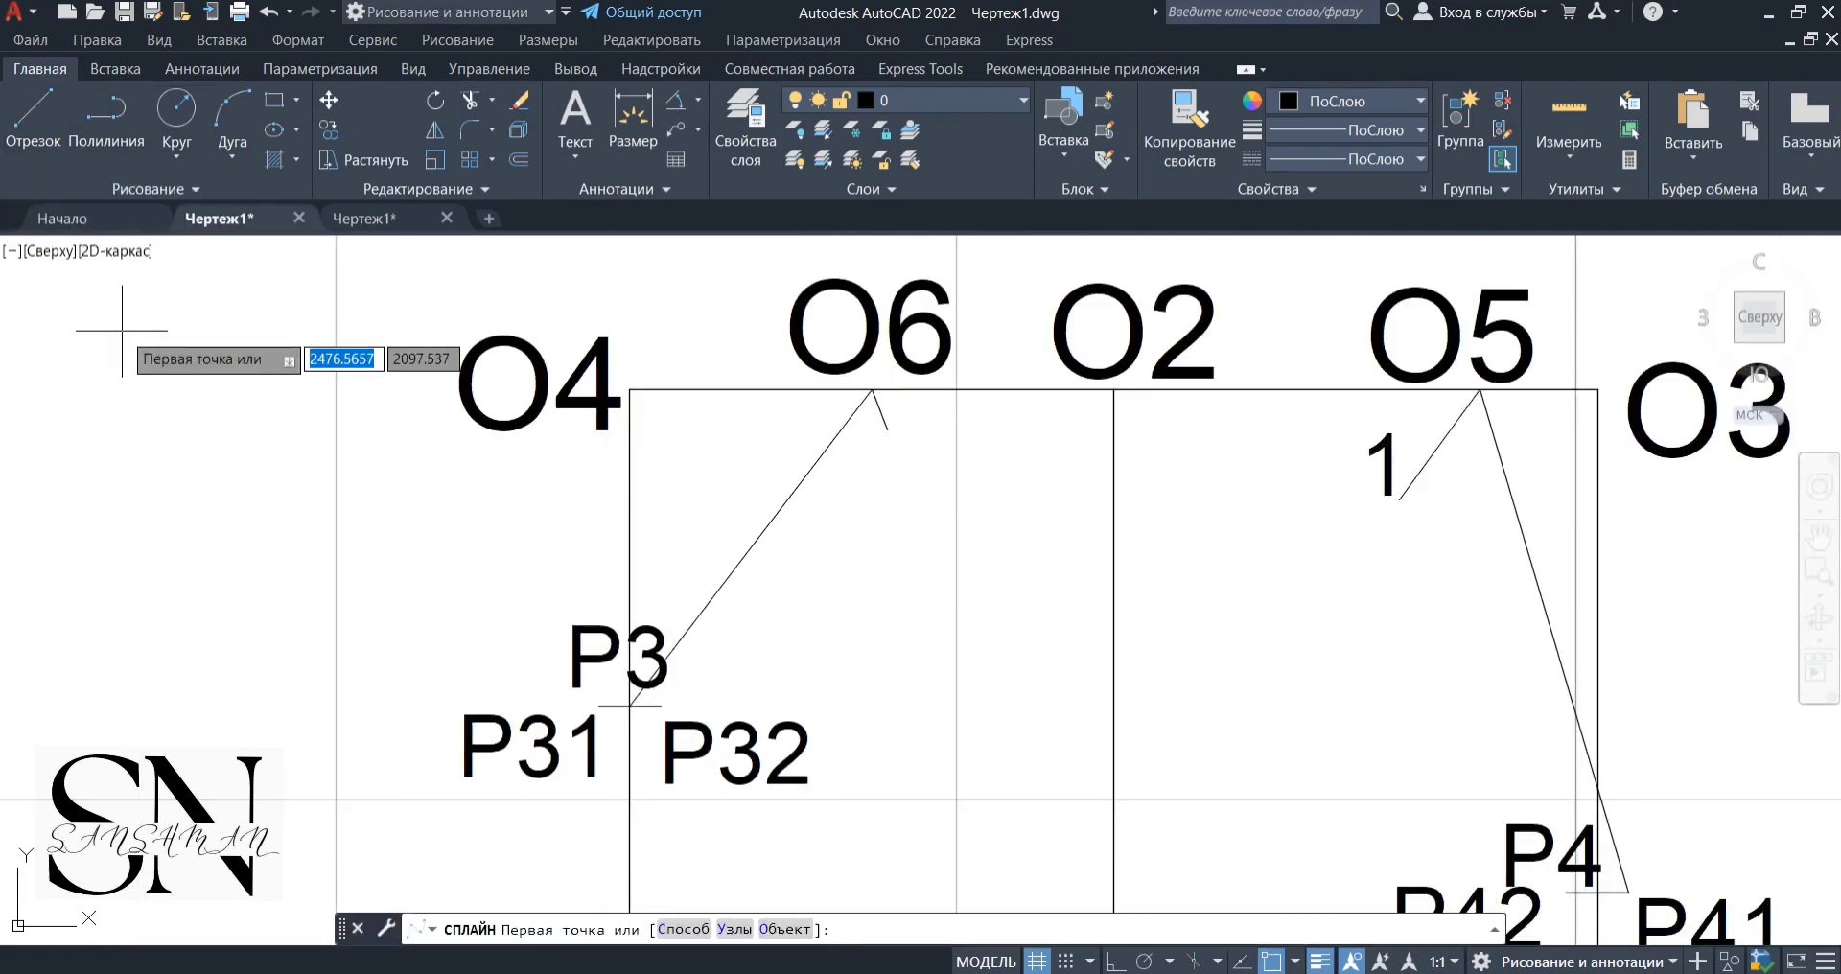
{"action": "left_click", "coordinate": [630, 705]}
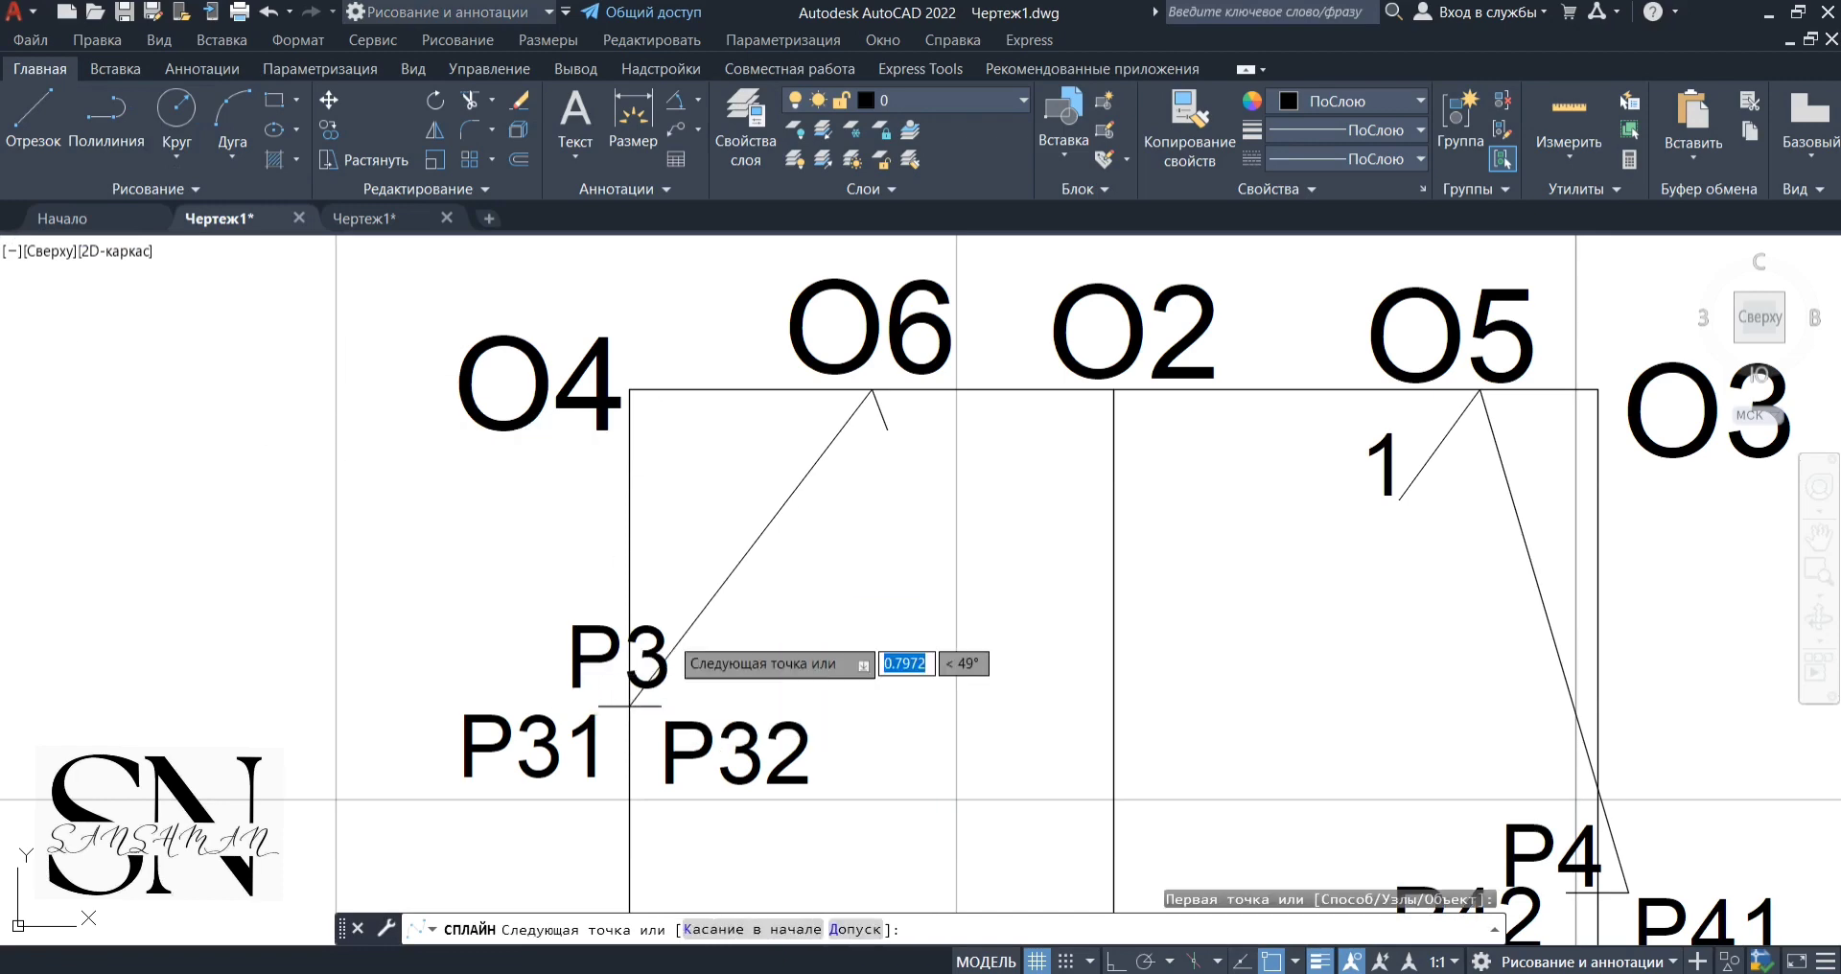
{"action": "left_click", "coordinate": [887, 429]}
{"action": "left_click", "coordinate": [1113, 390]}
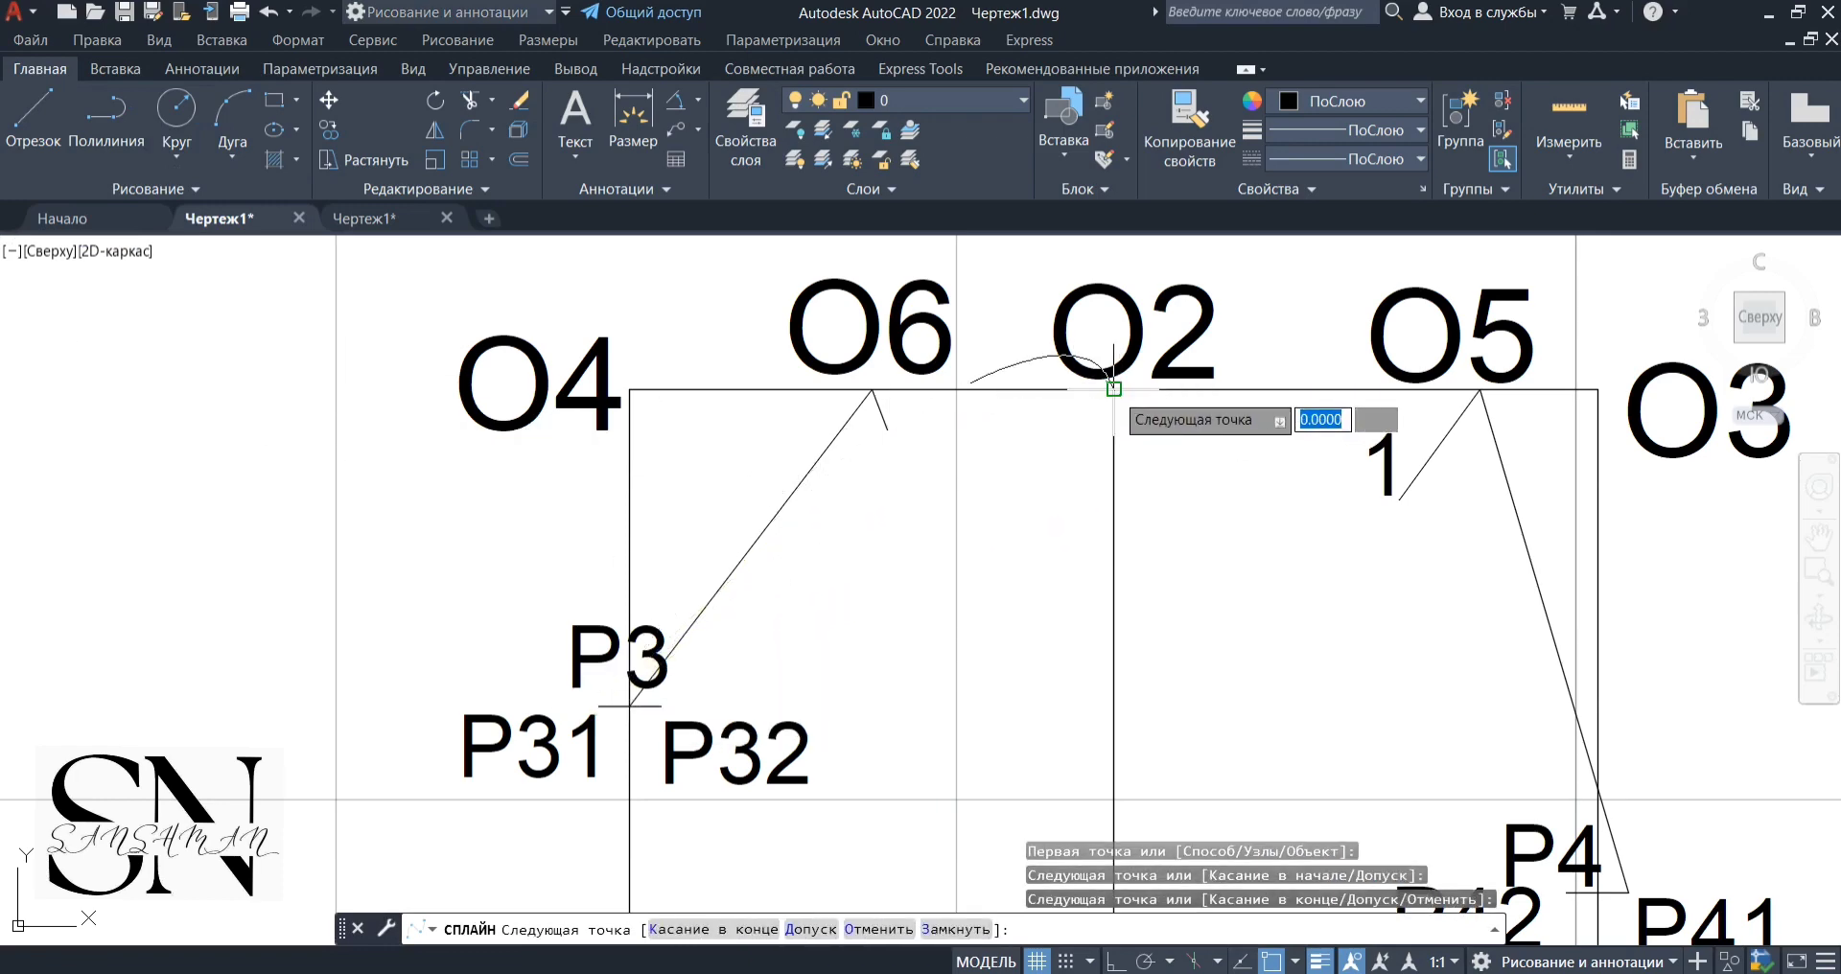
{"action": "left_click", "coordinate": [1400, 499]}
Stretch the lower end of the slanted line from О6 to point Р31
{"action": "scroll", "coordinate": [1398, 488], "scroll_direction": "down", "scroll_amount": 6}
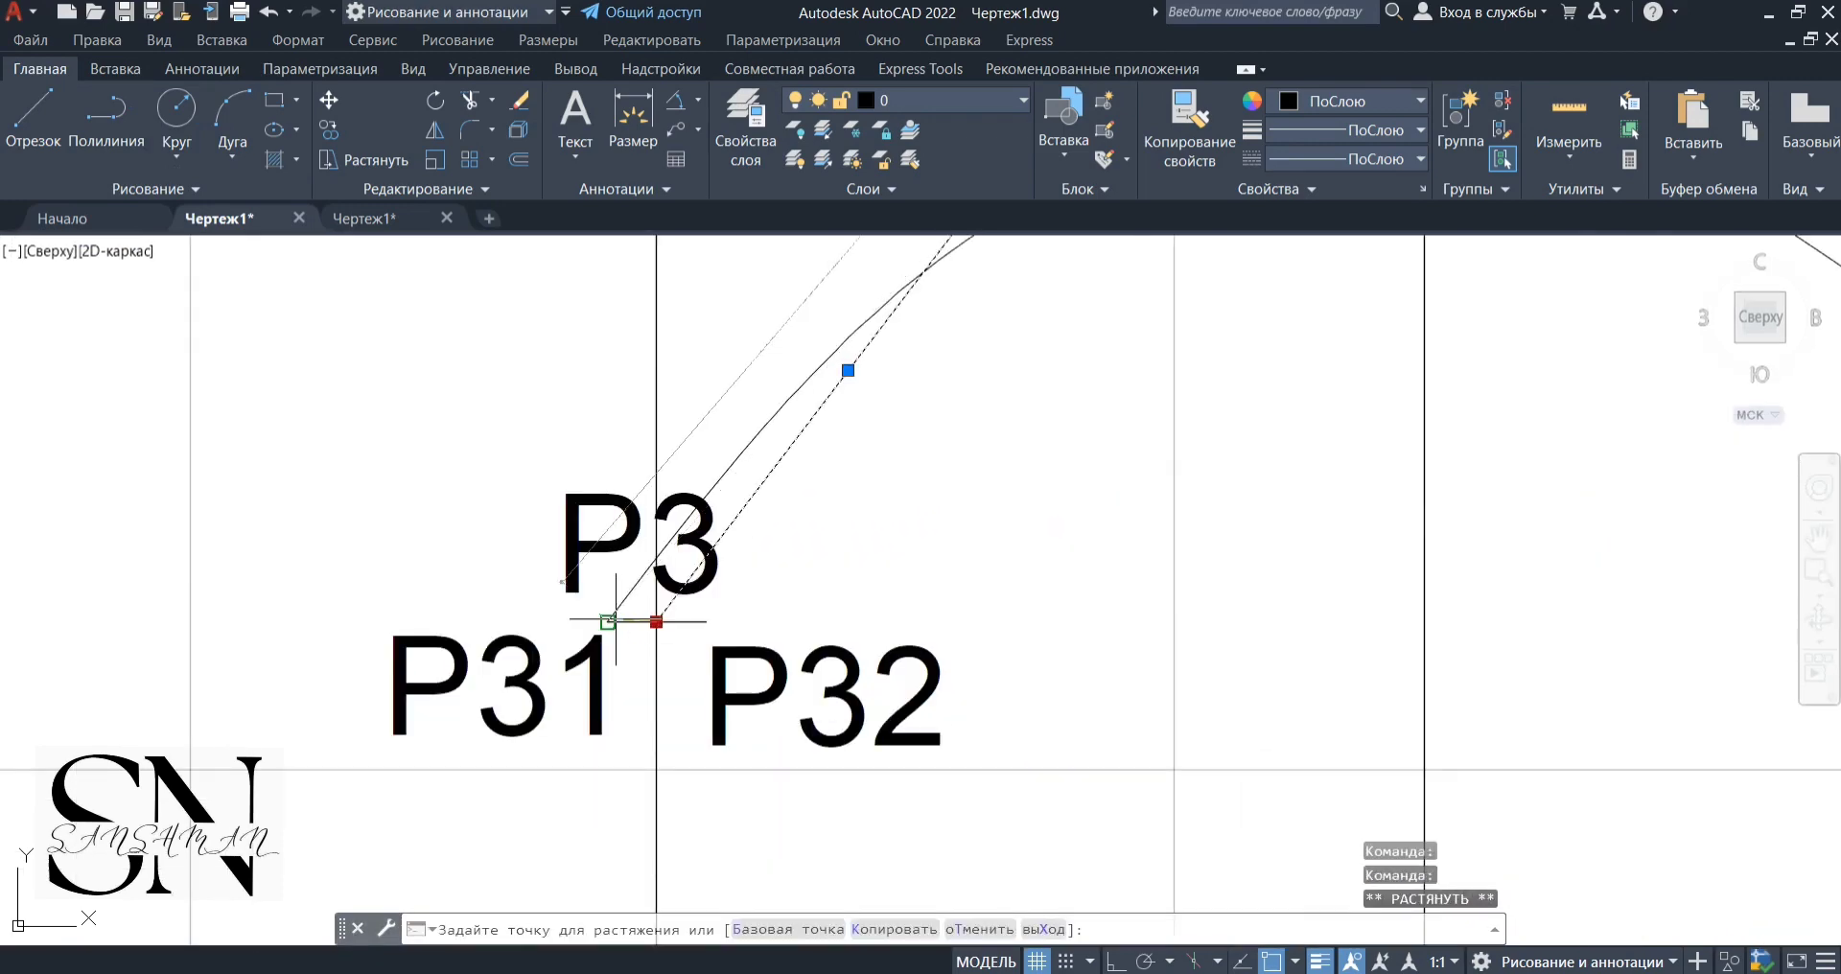
{"action": "left_click", "coordinate": [610, 622]}
{"action": "scroll", "coordinate": [693, 682], "scroll_direction": "down", "scroll_amount": 4}
{"action": "key", "text": "Escape"}
{"action": "scroll", "coordinate": [732, 565], "scroll_direction": "up", "scroll_amount": 2}
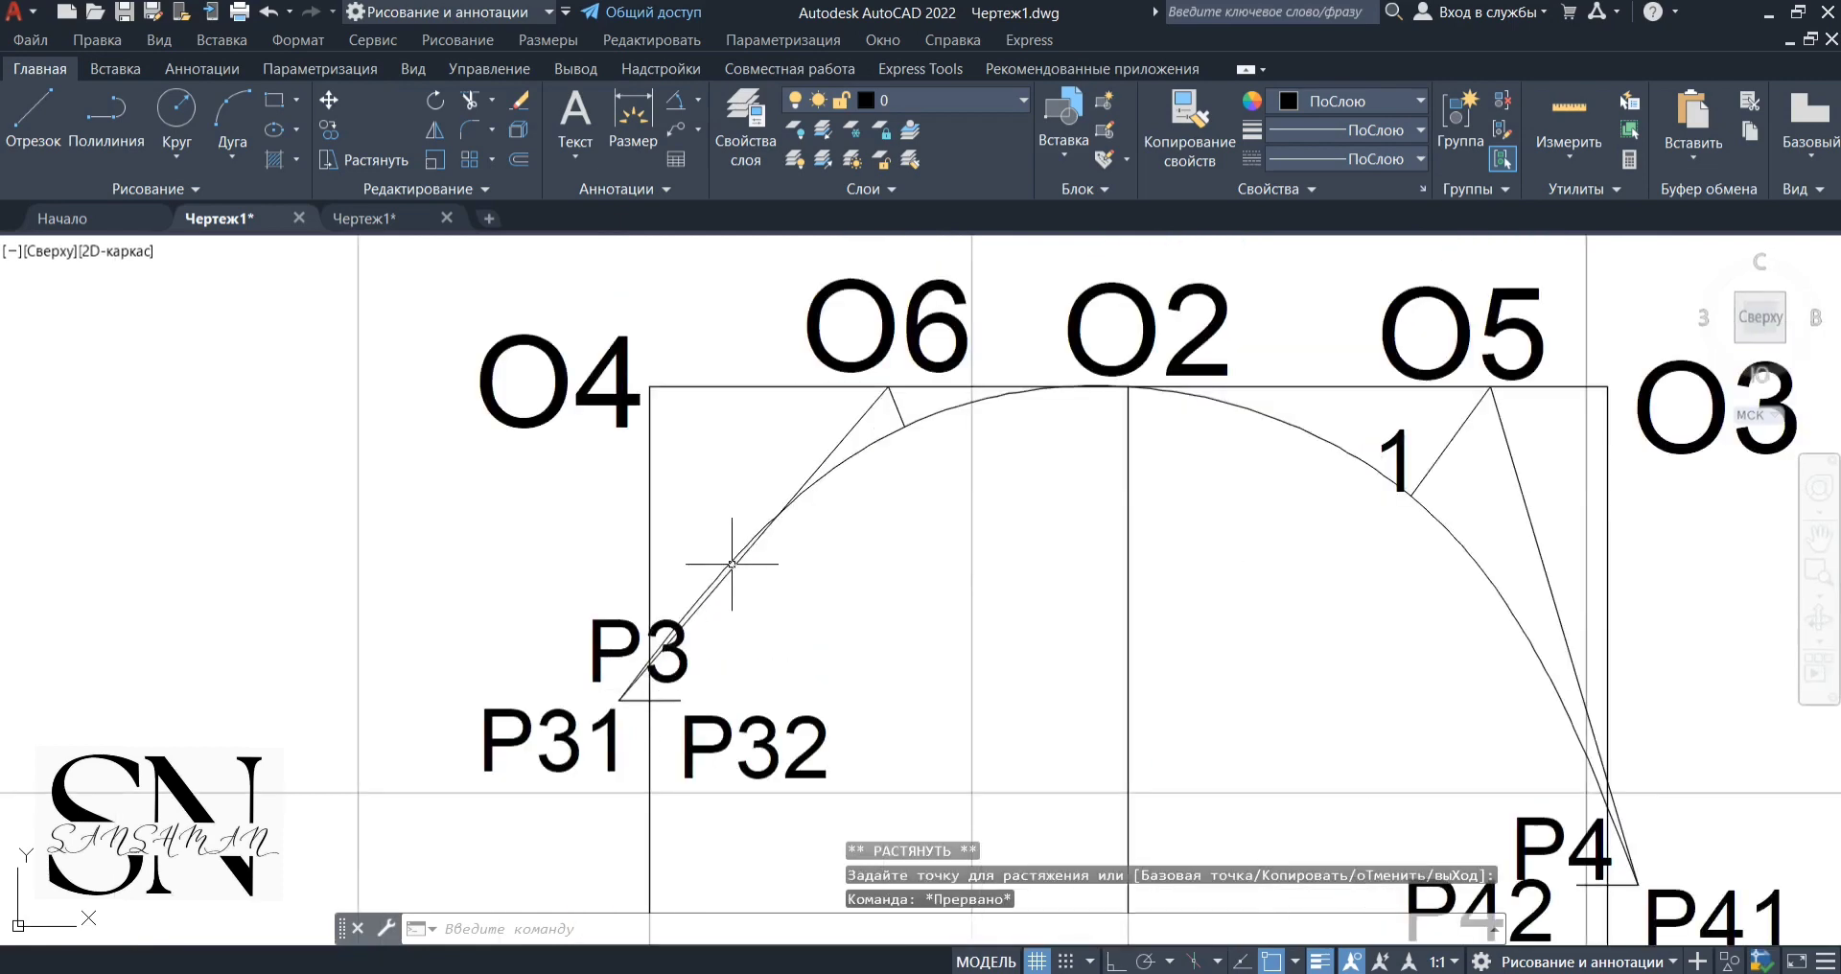
Display the cap spline's control vertices and shift the vertex above Р3 onto the slanted О6–Р31 line
{"action": "scroll", "coordinate": [732, 564], "scroll_direction": "up", "scroll_amount": 2}
{"action": "left_click", "coordinate": [730, 572]}
{"action": "left_click", "coordinate": [573, 807]}
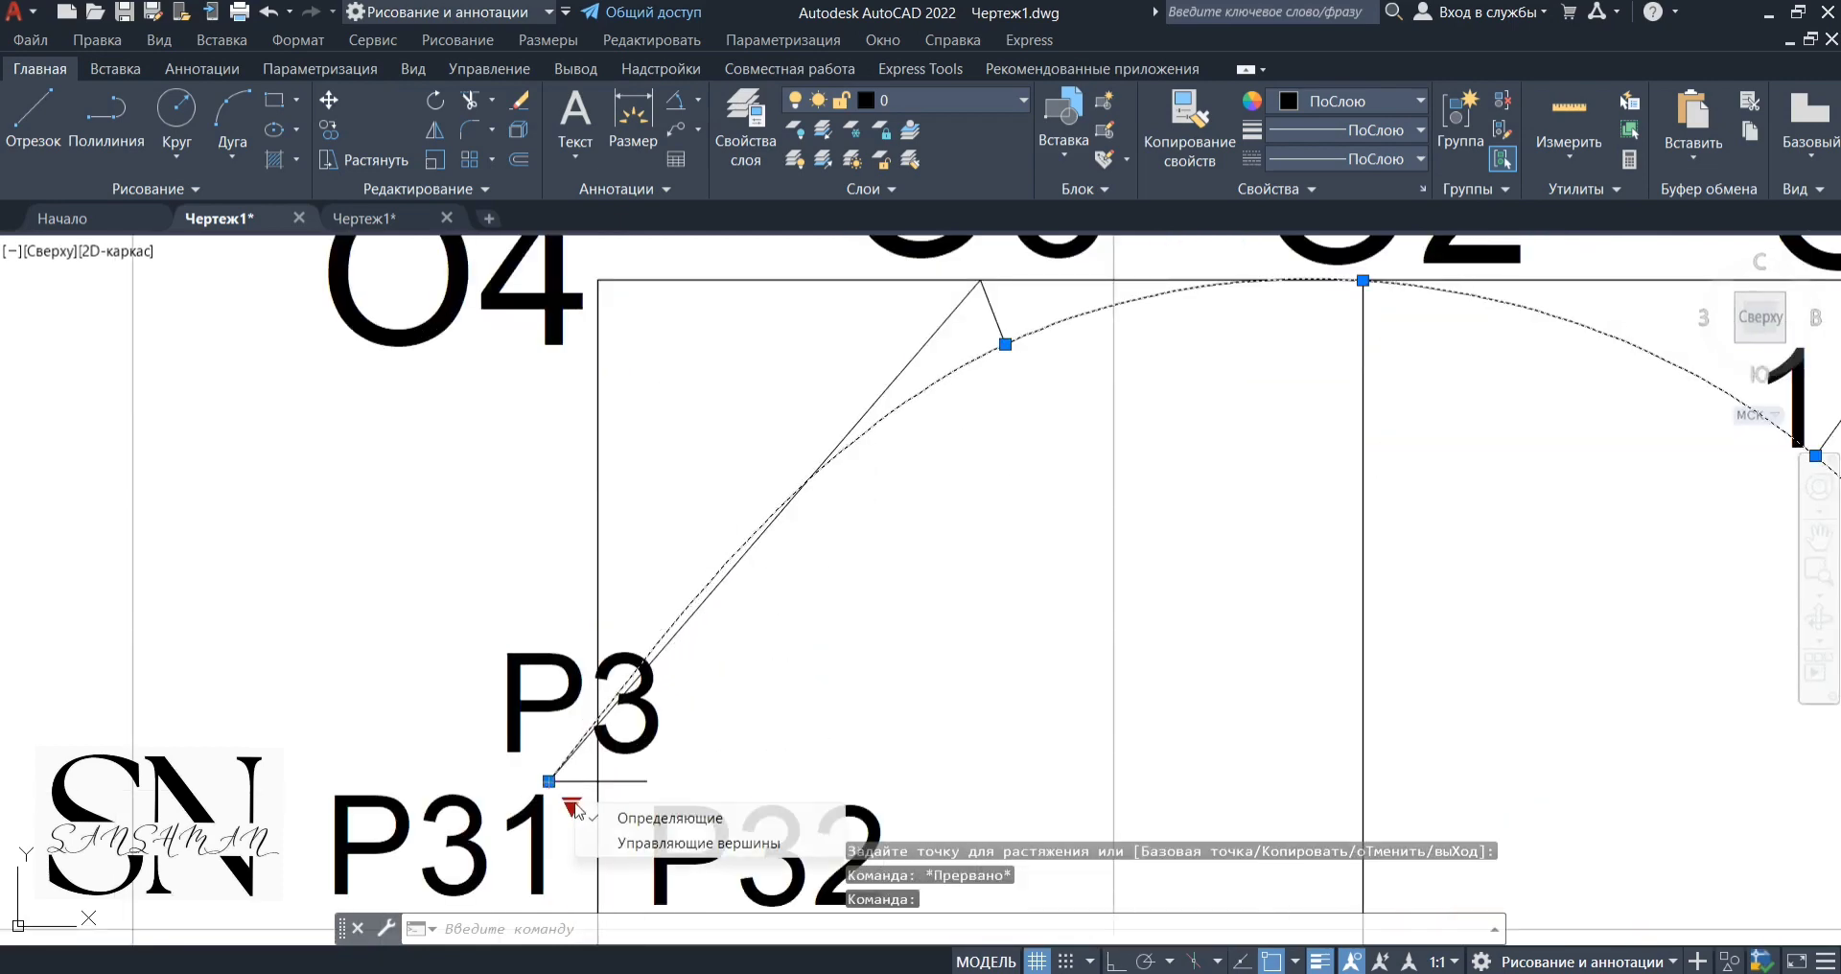
{"action": "left_click", "coordinate": [603, 841]}
{"action": "left_click", "coordinate": [691, 614]}
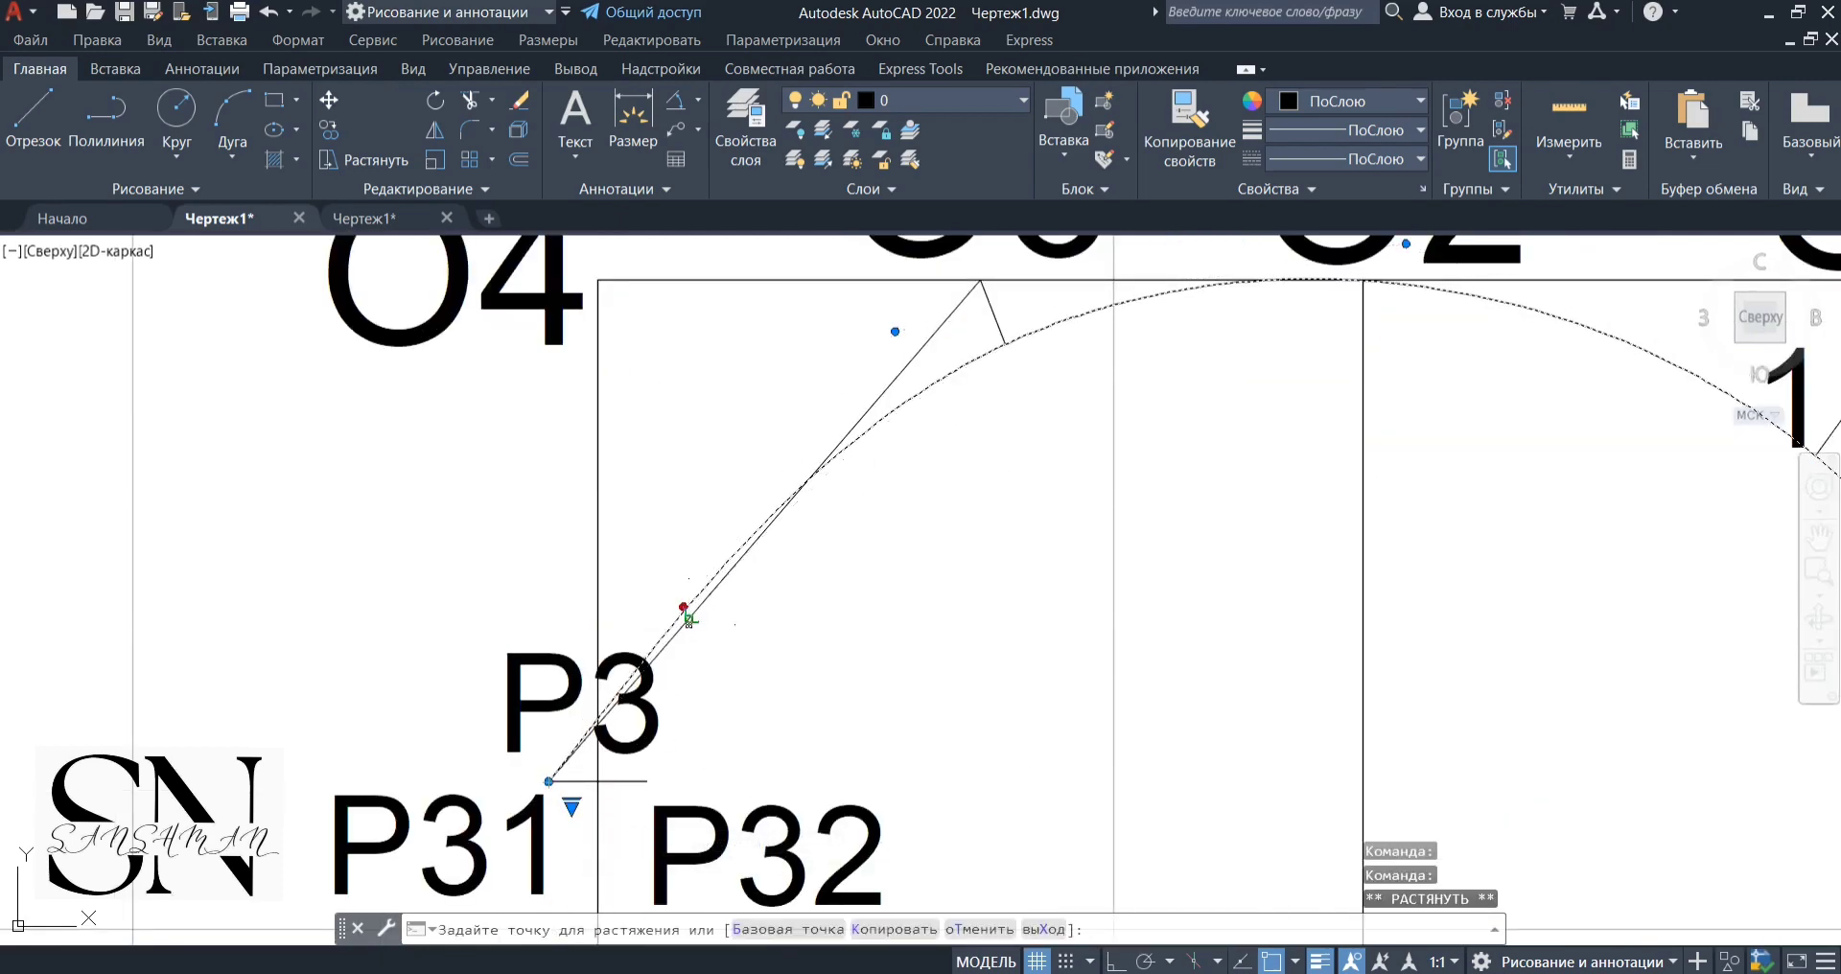
{"action": "scroll", "coordinate": [760, 595], "scroll_direction": "down", "scroll_amount": 2}
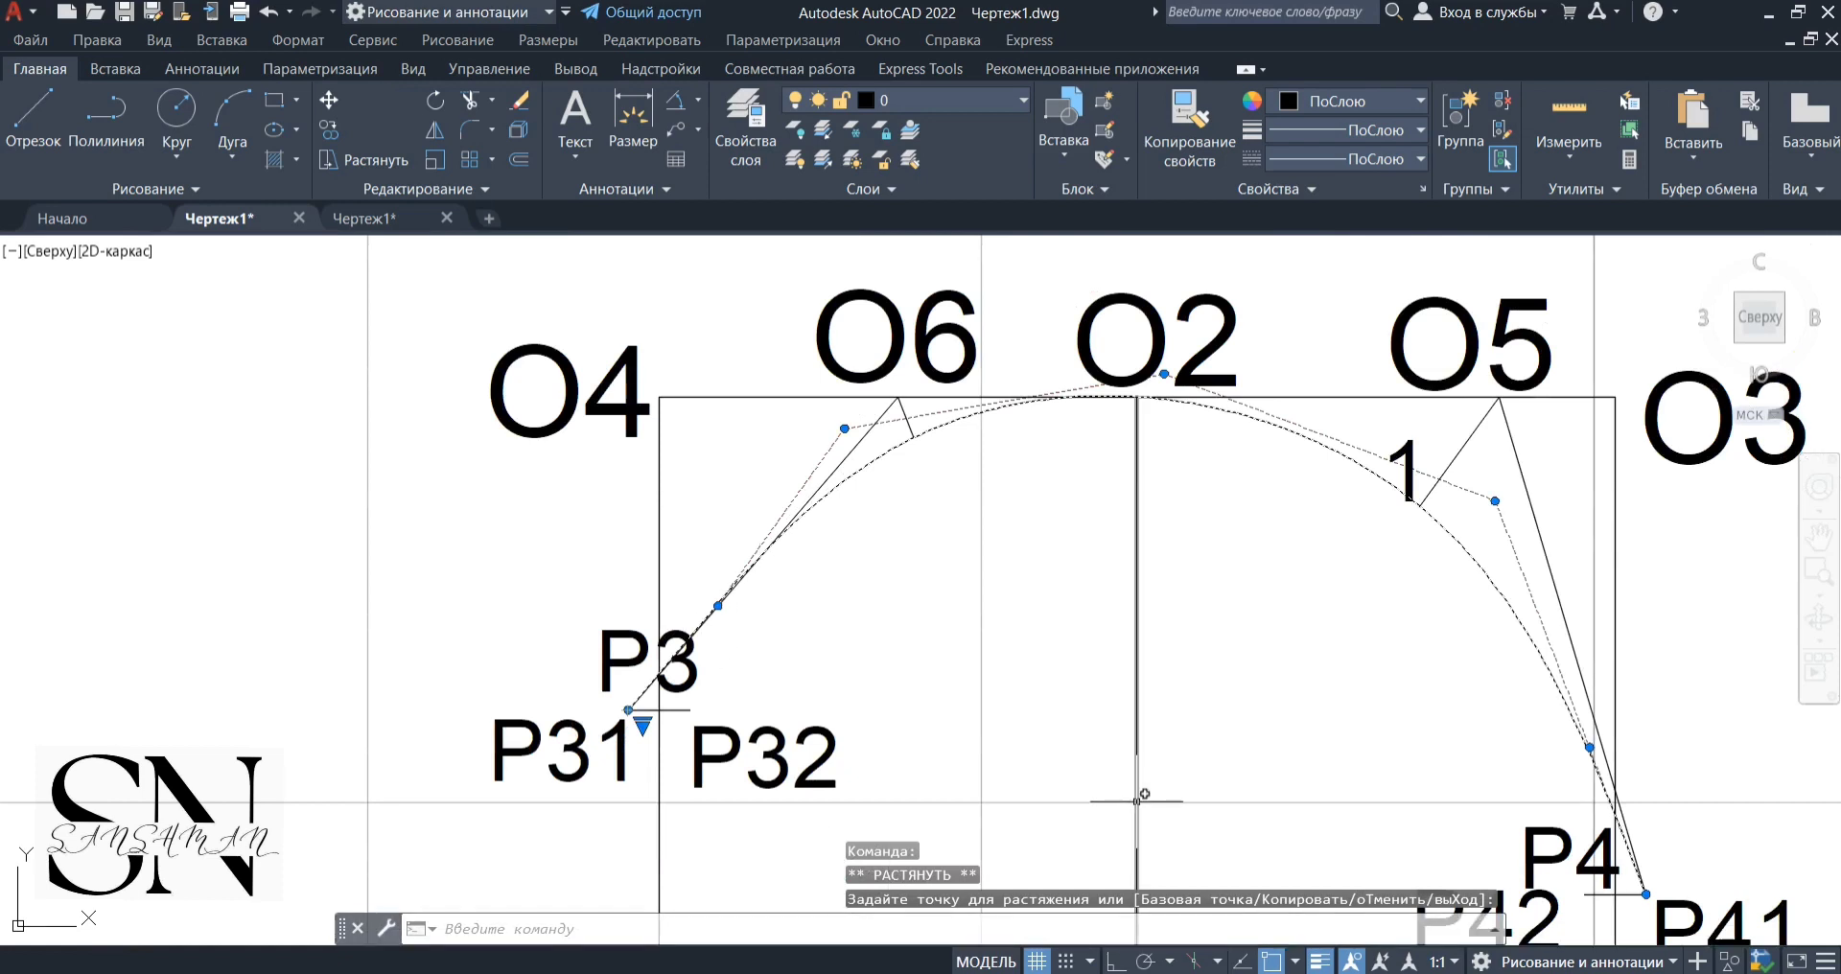
{"action": "key", "text": "Escape"}
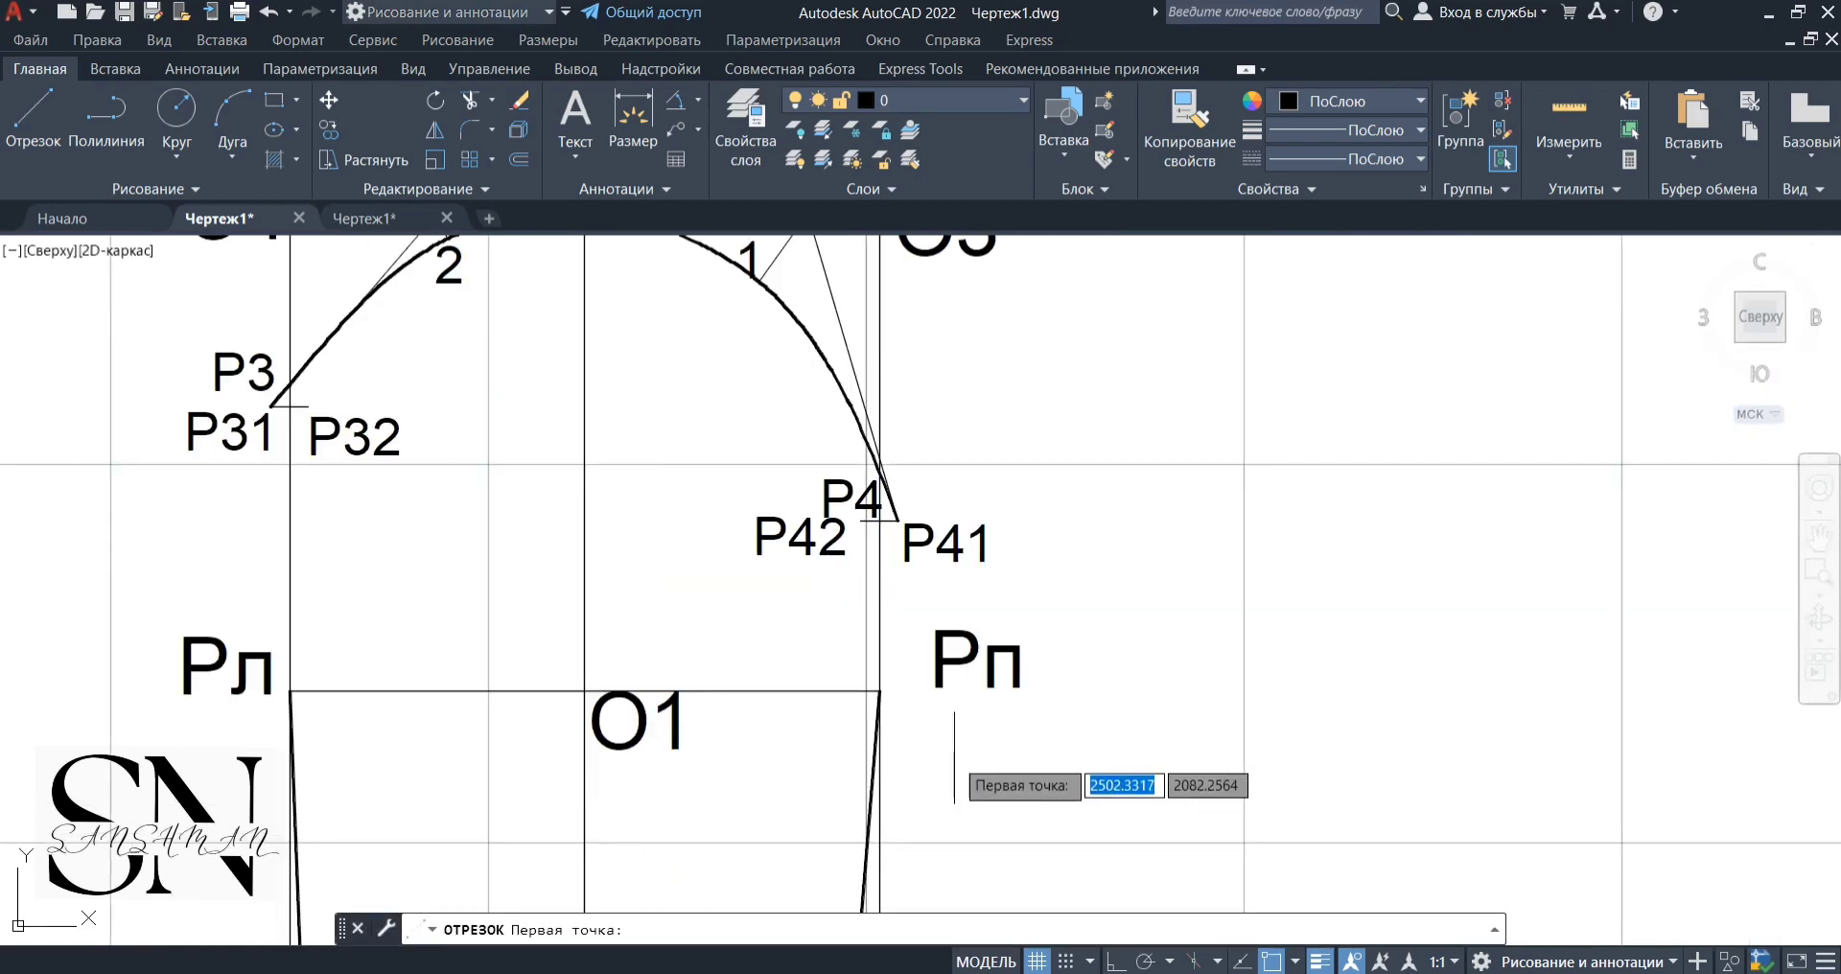
Draw a line from a point 6.8 units from Рп toward Рл on the Рл–Рп line up to point Р32
{"action": "right_click", "coordinate": [954, 756], "text": "shift"}
{"action": "left_click", "coordinate": [1061, 158]}
{"action": "left_click", "coordinate": [879, 690]}
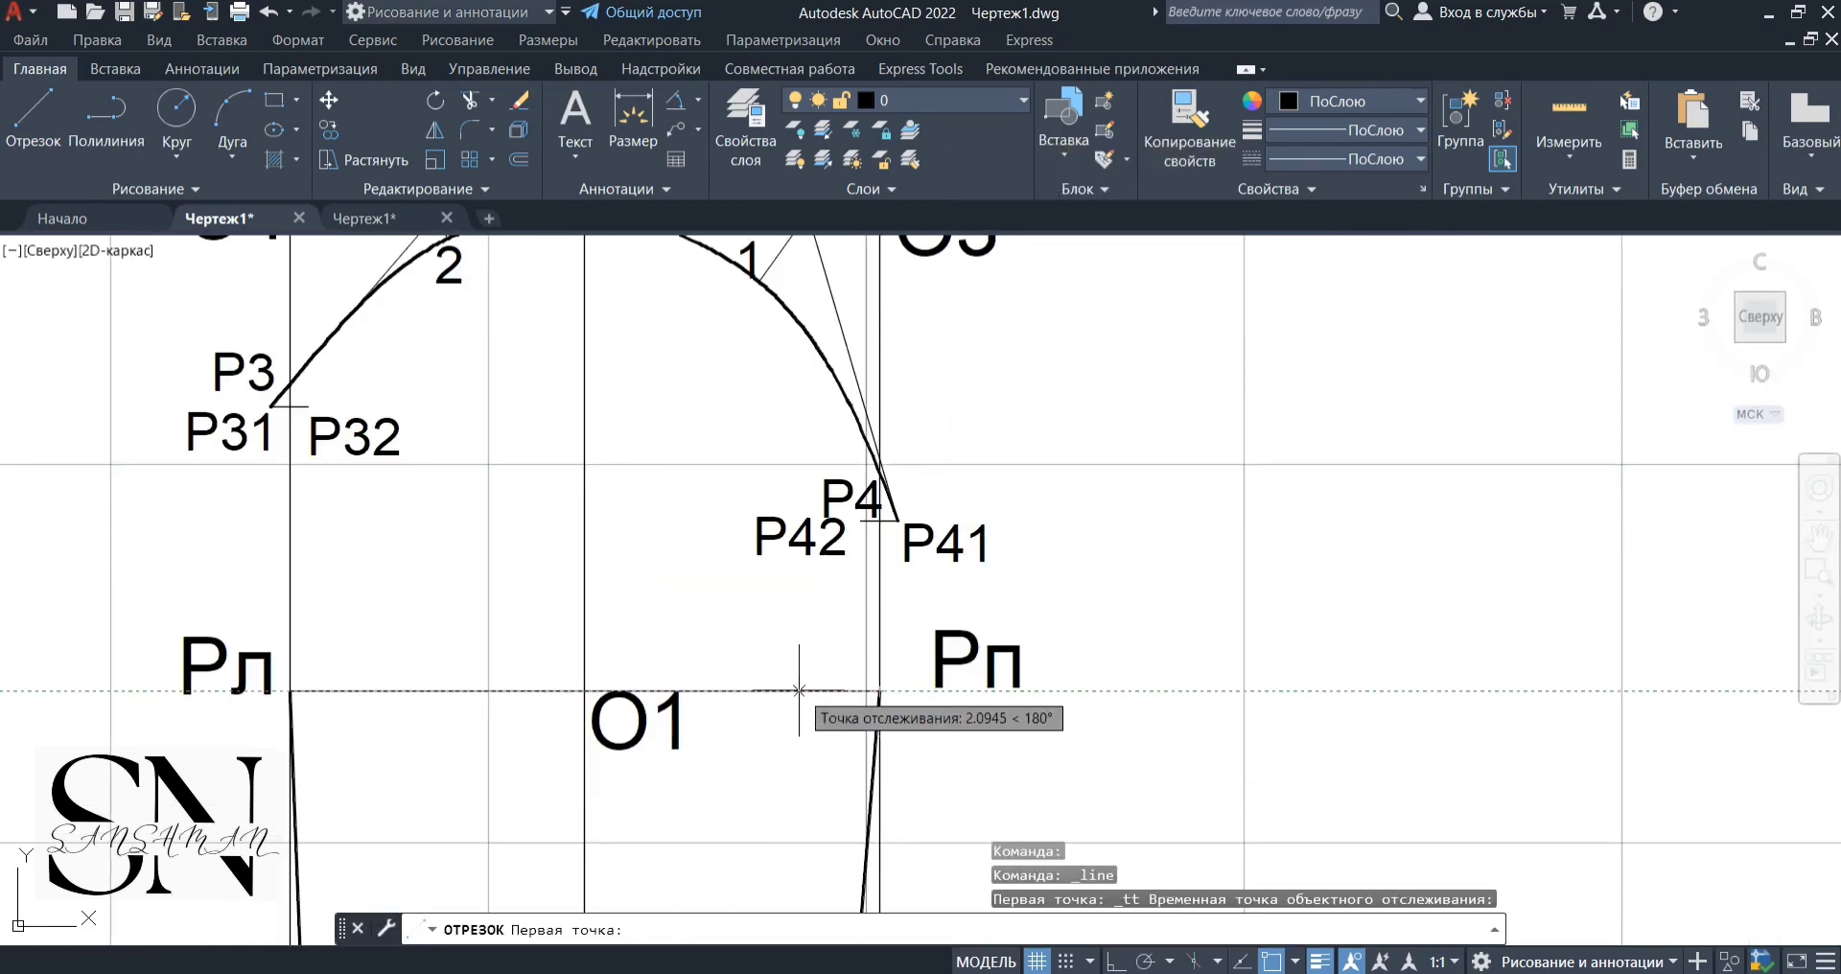
{"action": "type", "text": "6.8"}
{"action": "key", "text": "Return"}
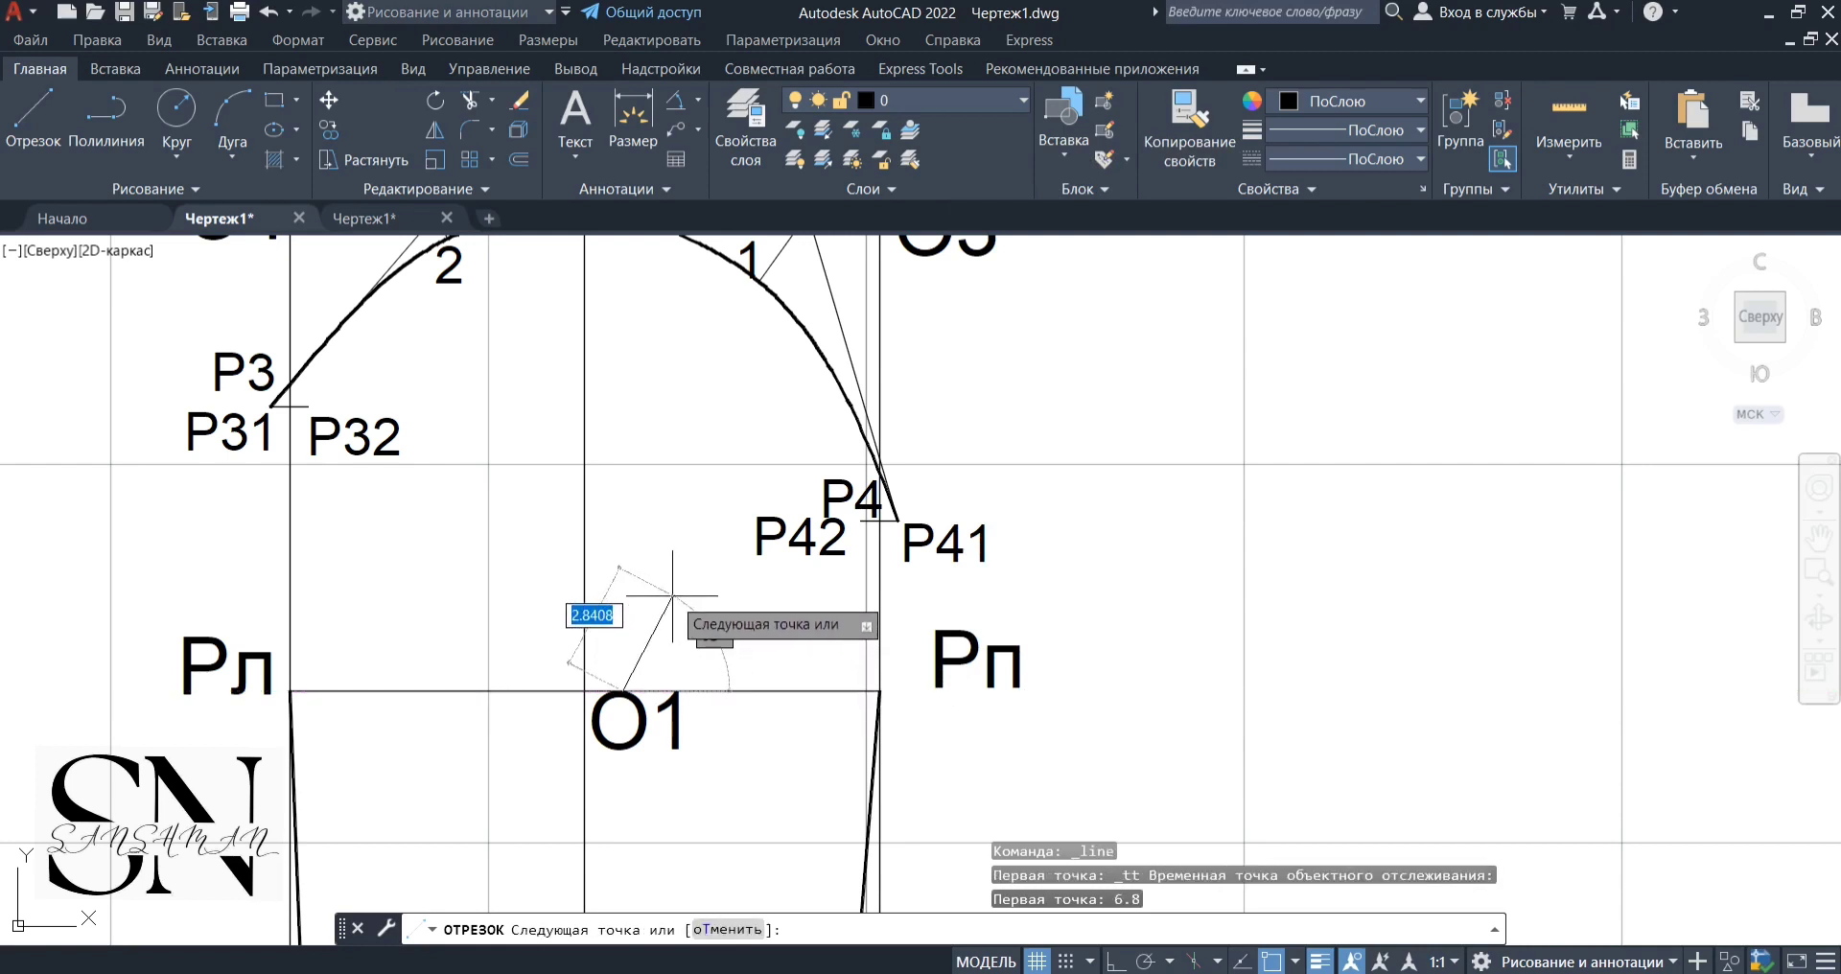
{"action": "scroll", "coordinate": [316, 402], "scroll_direction": "up", "scroll_amount": 5}
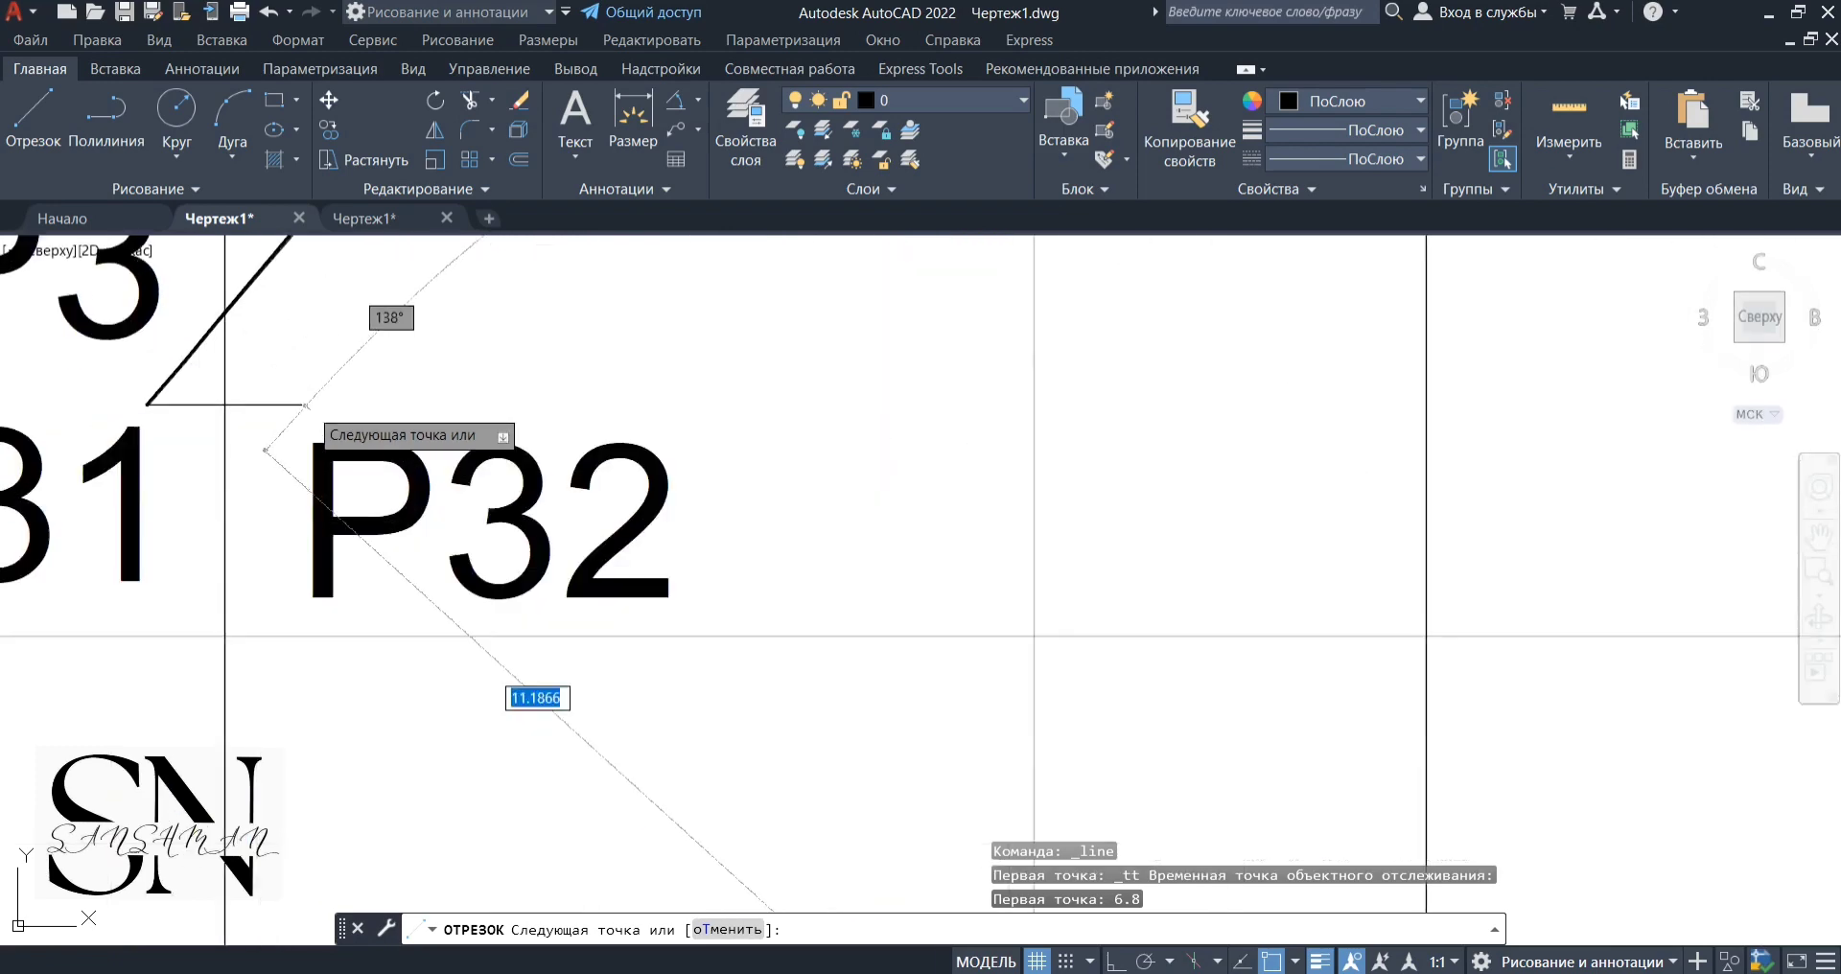
{"action": "key", "text": "Escape"}
{"action": "scroll", "coordinate": [477, 404], "scroll_direction": "down", "scroll_amount": 6}
{"action": "scroll", "coordinate": [422, 408], "scroll_direction": "up", "scroll_amount": 6}
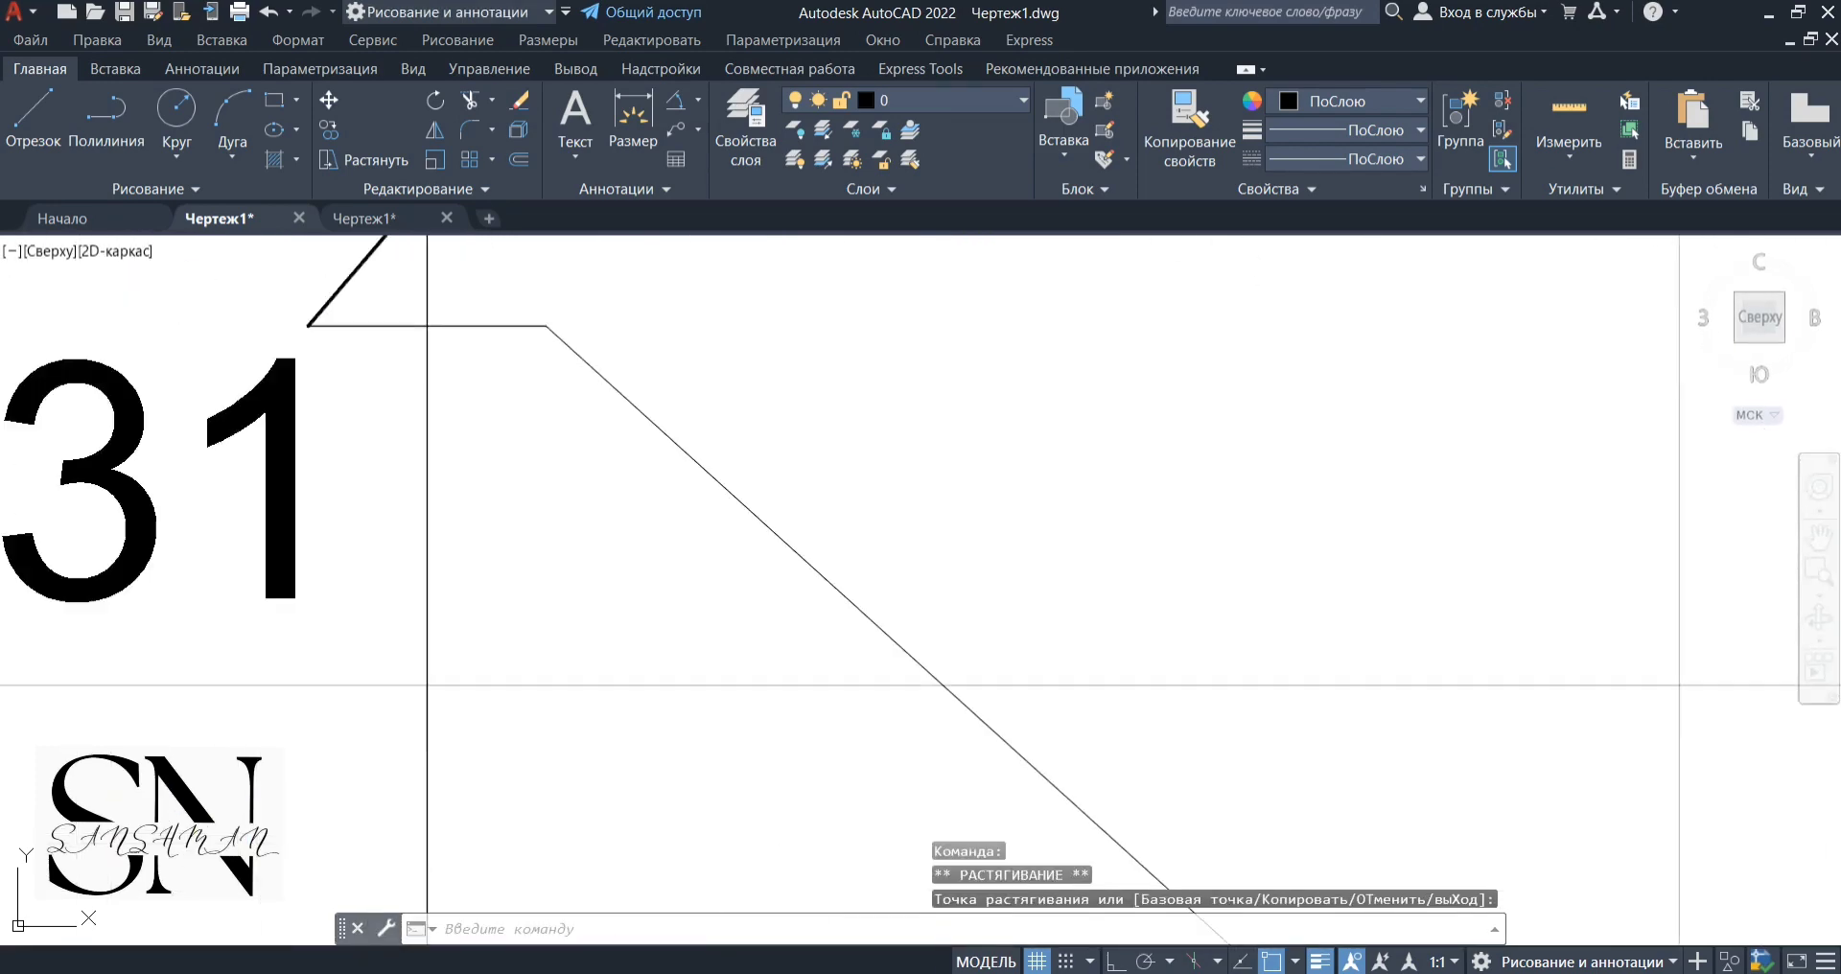
Draw a short line from a tracked point near the middle of the Р32–Р1 line, sloping downward toward Рл
{"action": "scroll", "coordinate": [522, 343], "scroll_direction": "down", "scroll_amount": 6}
{"action": "left_click", "coordinate": [41, 115]}
{"action": "right_click", "coordinate": [297, 363], "text": "shift"}
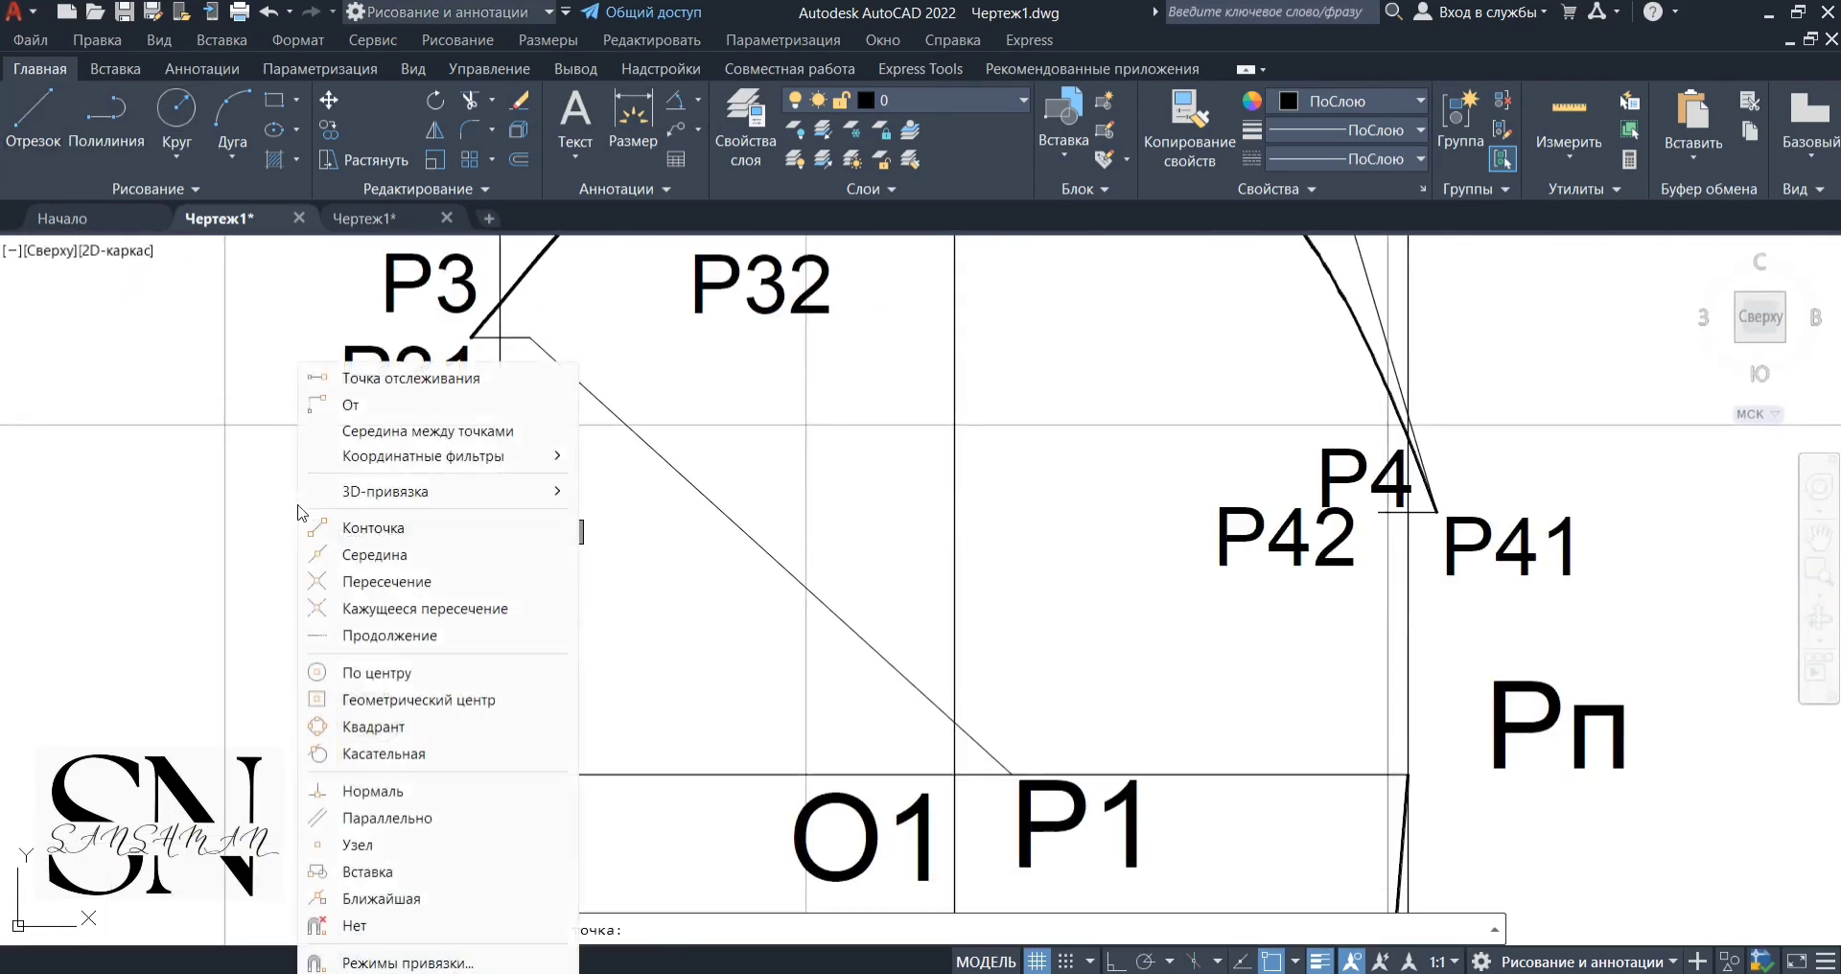
{"action": "left_click", "coordinate": [340, 378]}
{"action": "left_click", "coordinate": [529, 337]}
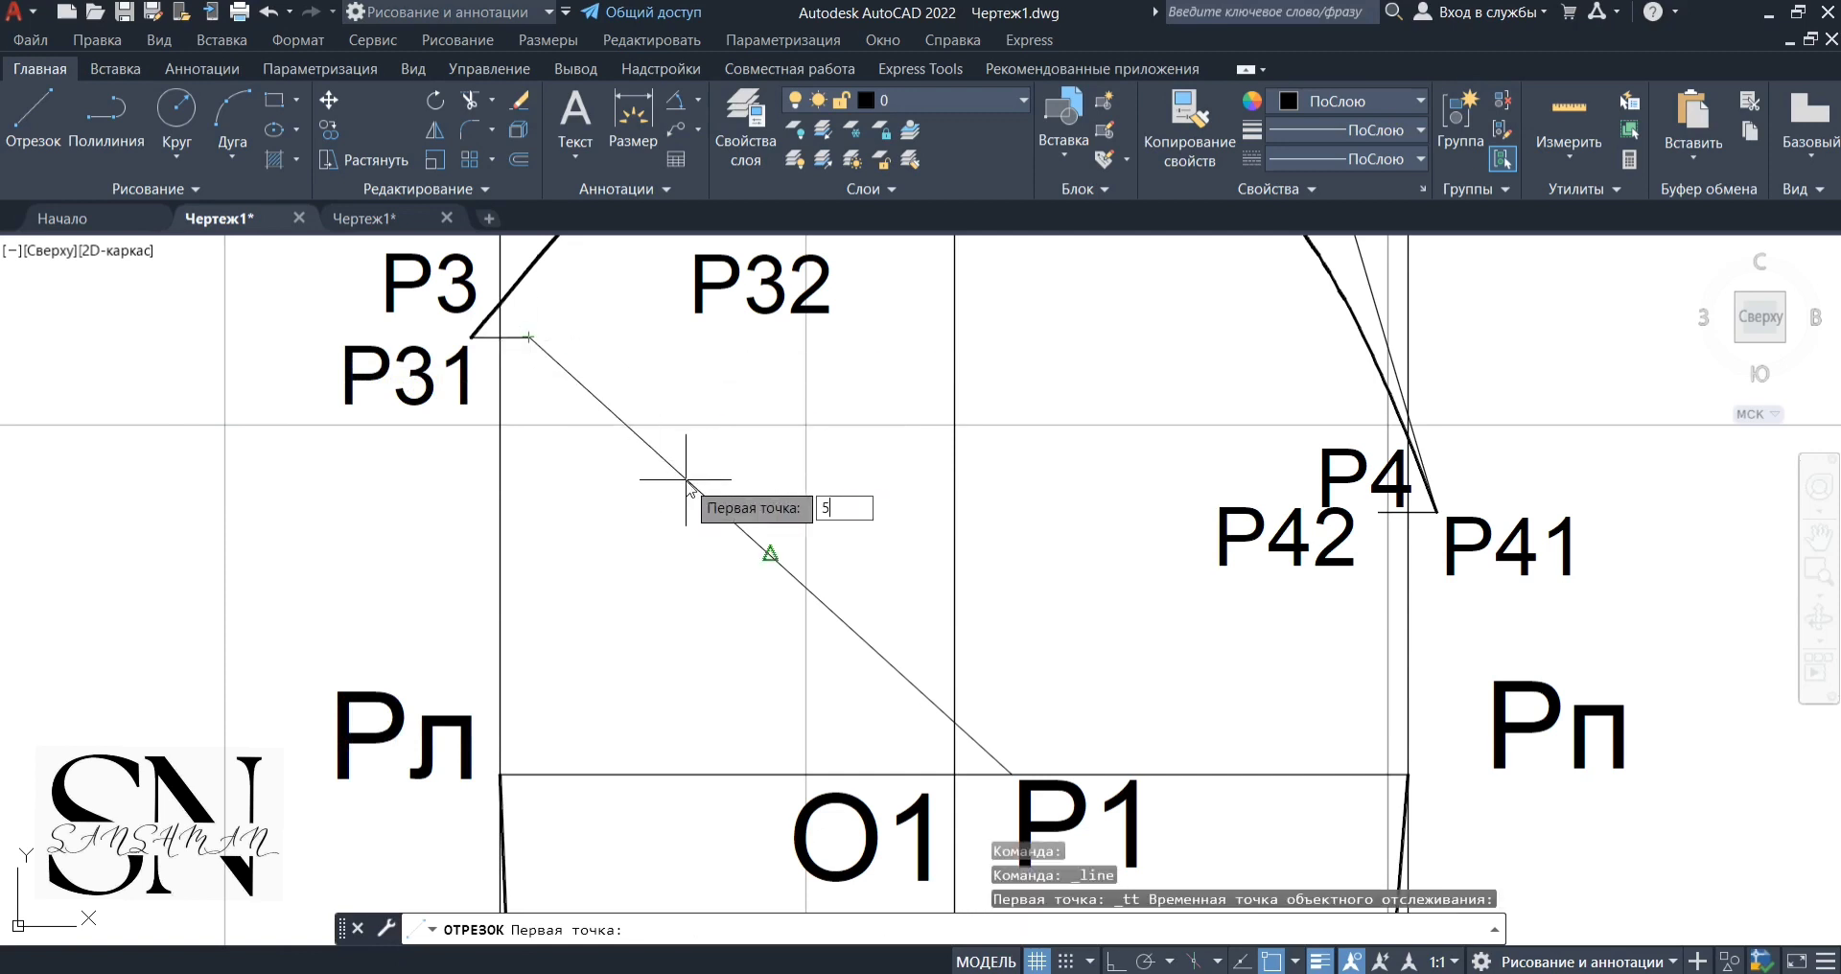
{"action": "key", "text": "Return"}
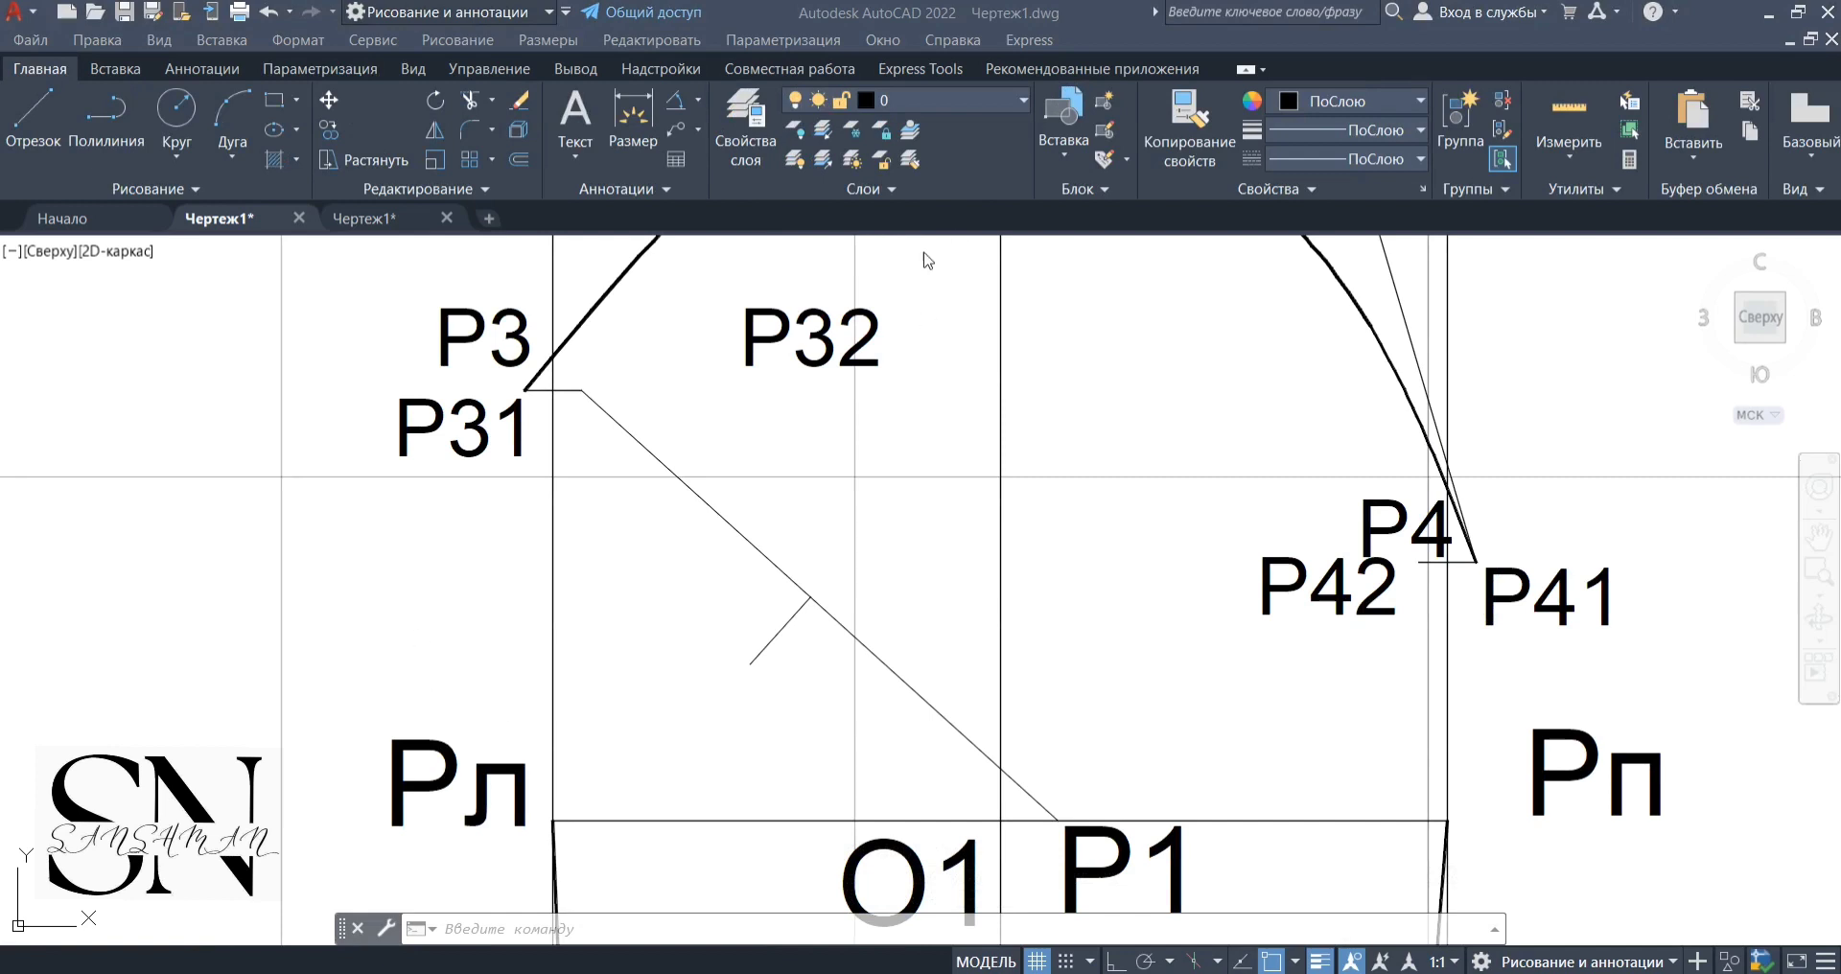
Move the text label Р32 beside the inner end of the short horizontal line at Р3
{"action": "left_click", "coordinate": [924, 259]}
{"action": "left_click", "coordinate": [768, 321]}
{"action": "left_click", "coordinate": [745, 308]}
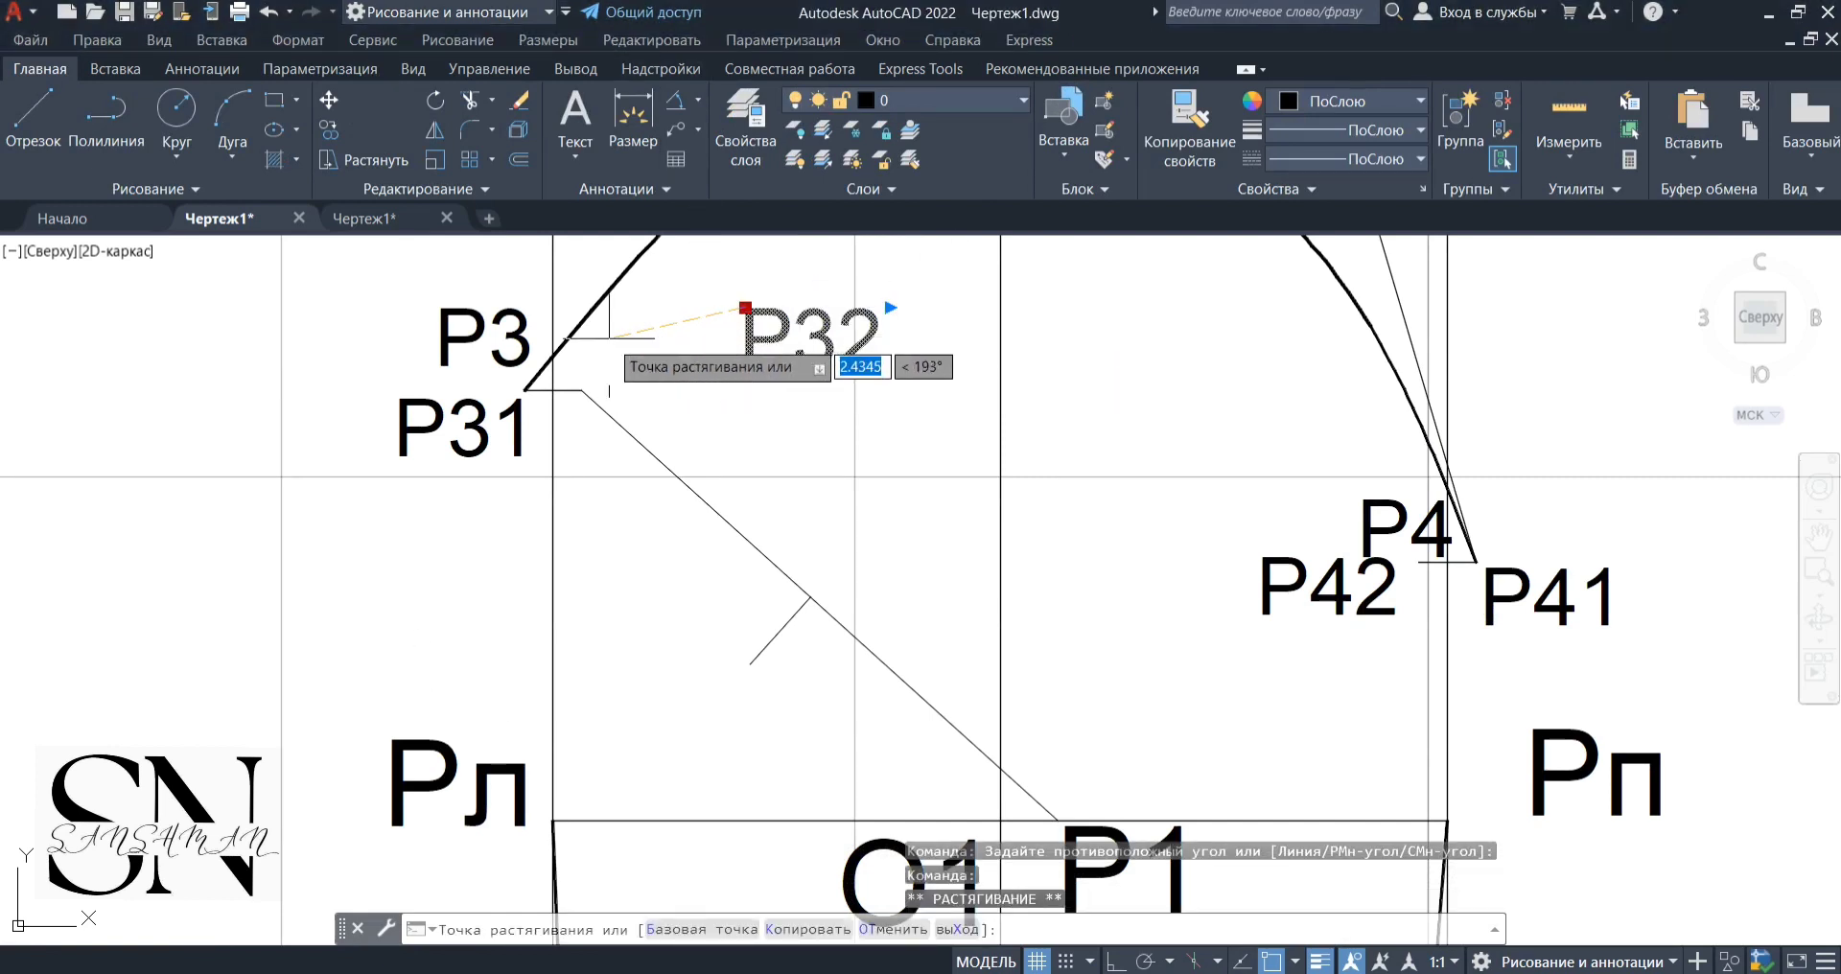
{"action": "left_click", "coordinate": [608, 337]}
{"action": "key", "text": "Escape"}
{"action": "scroll", "coordinate": [450, 748], "scroll_direction": "down", "scroll_amount": 2}
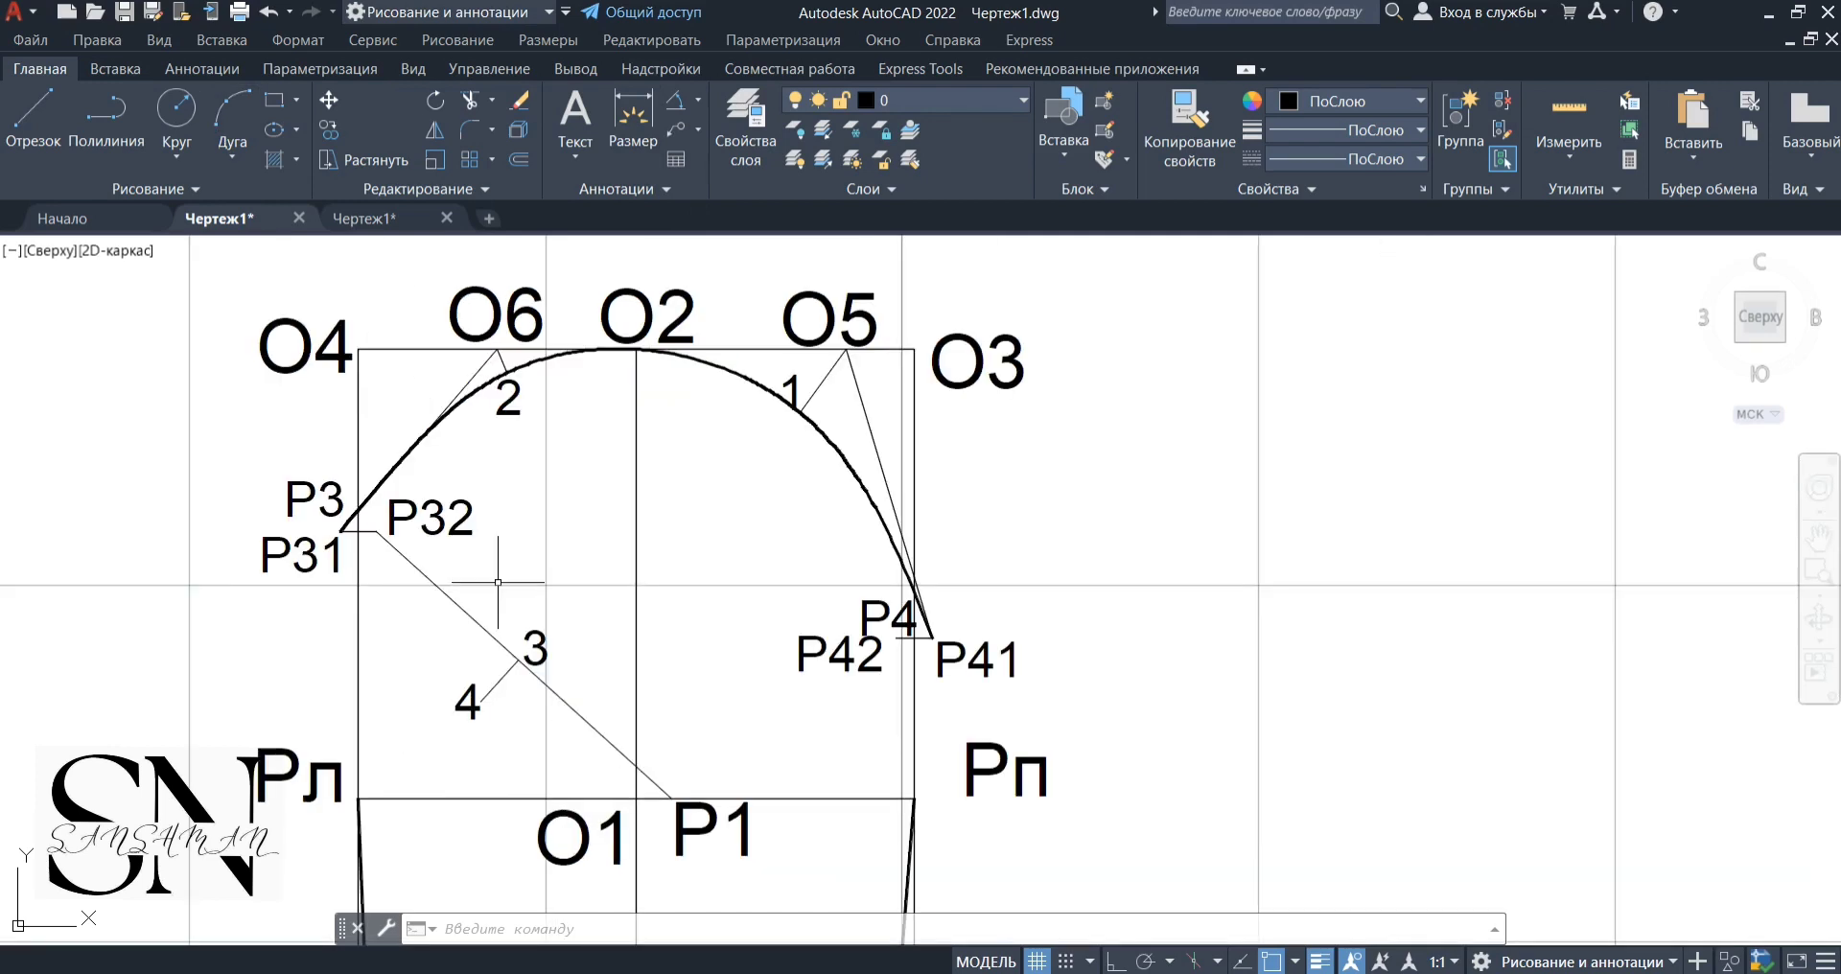
Draw a 2.5-unit line from Рп sloping upward into the armhole area
{"action": "left_click", "coordinate": [34, 115]}
{"action": "scroll", "coordinate": [914, 798], "scroll_direction": "up", "scroll_amount": 6}
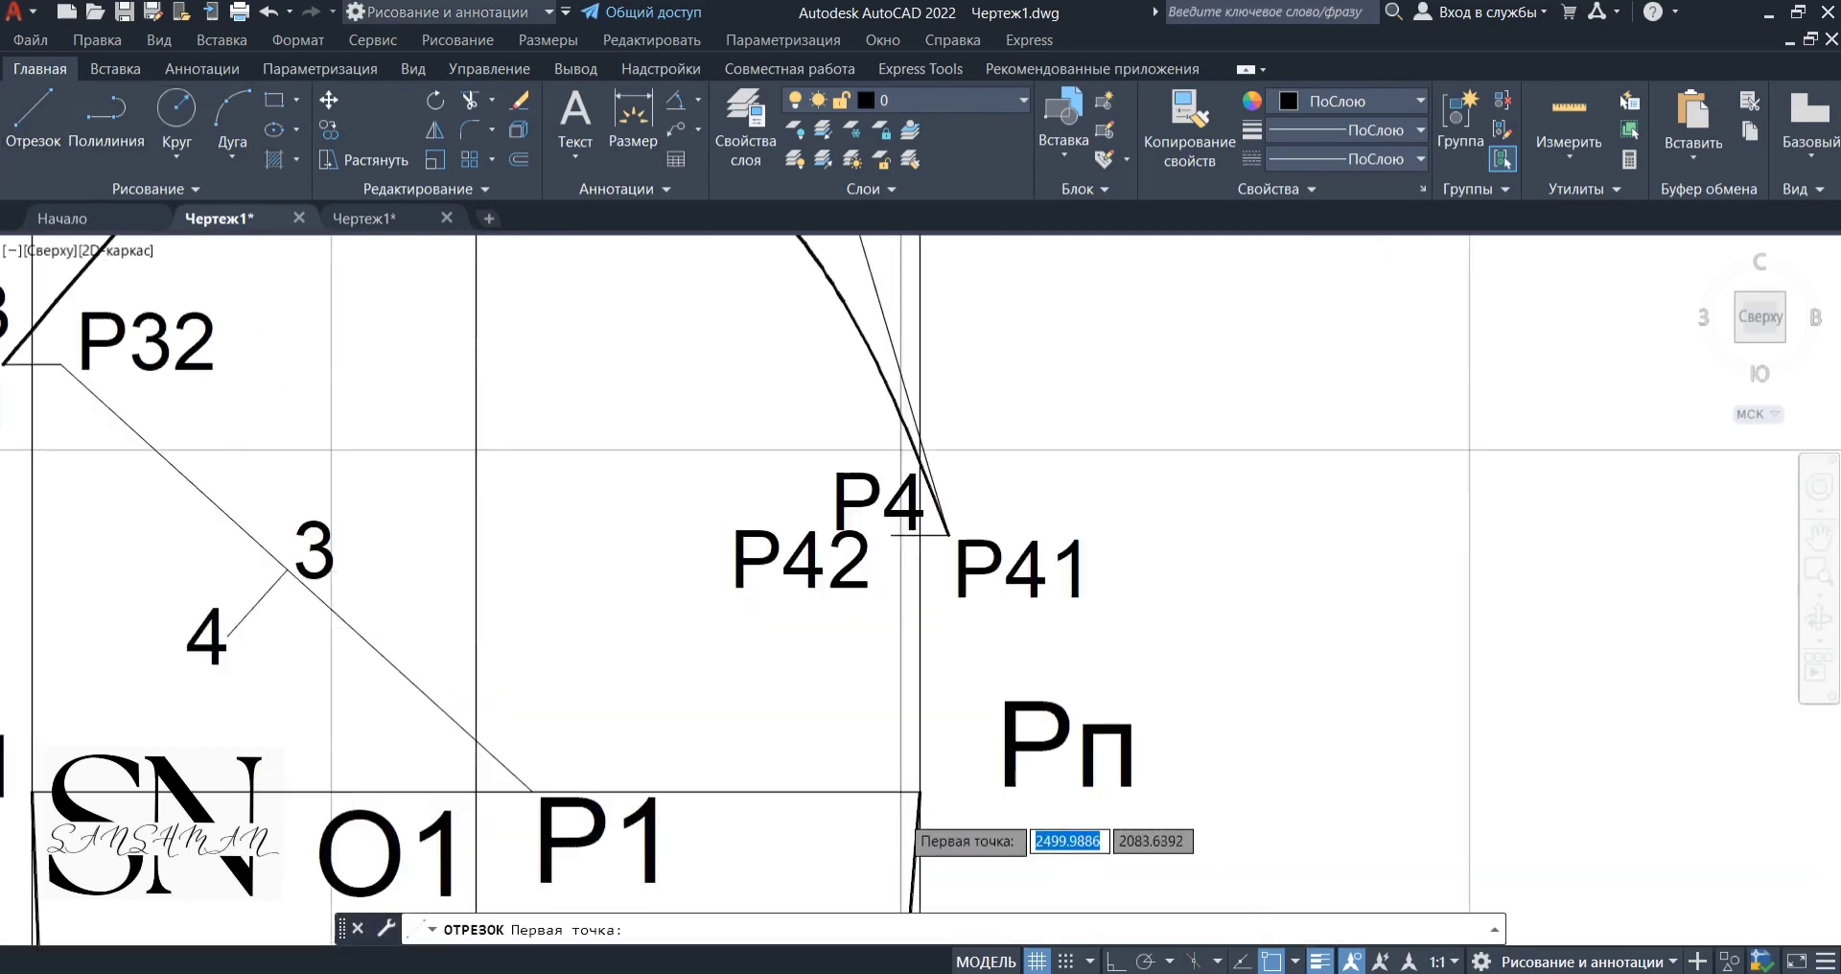
{"action": "left_click", "coordinate": [914, 799]}
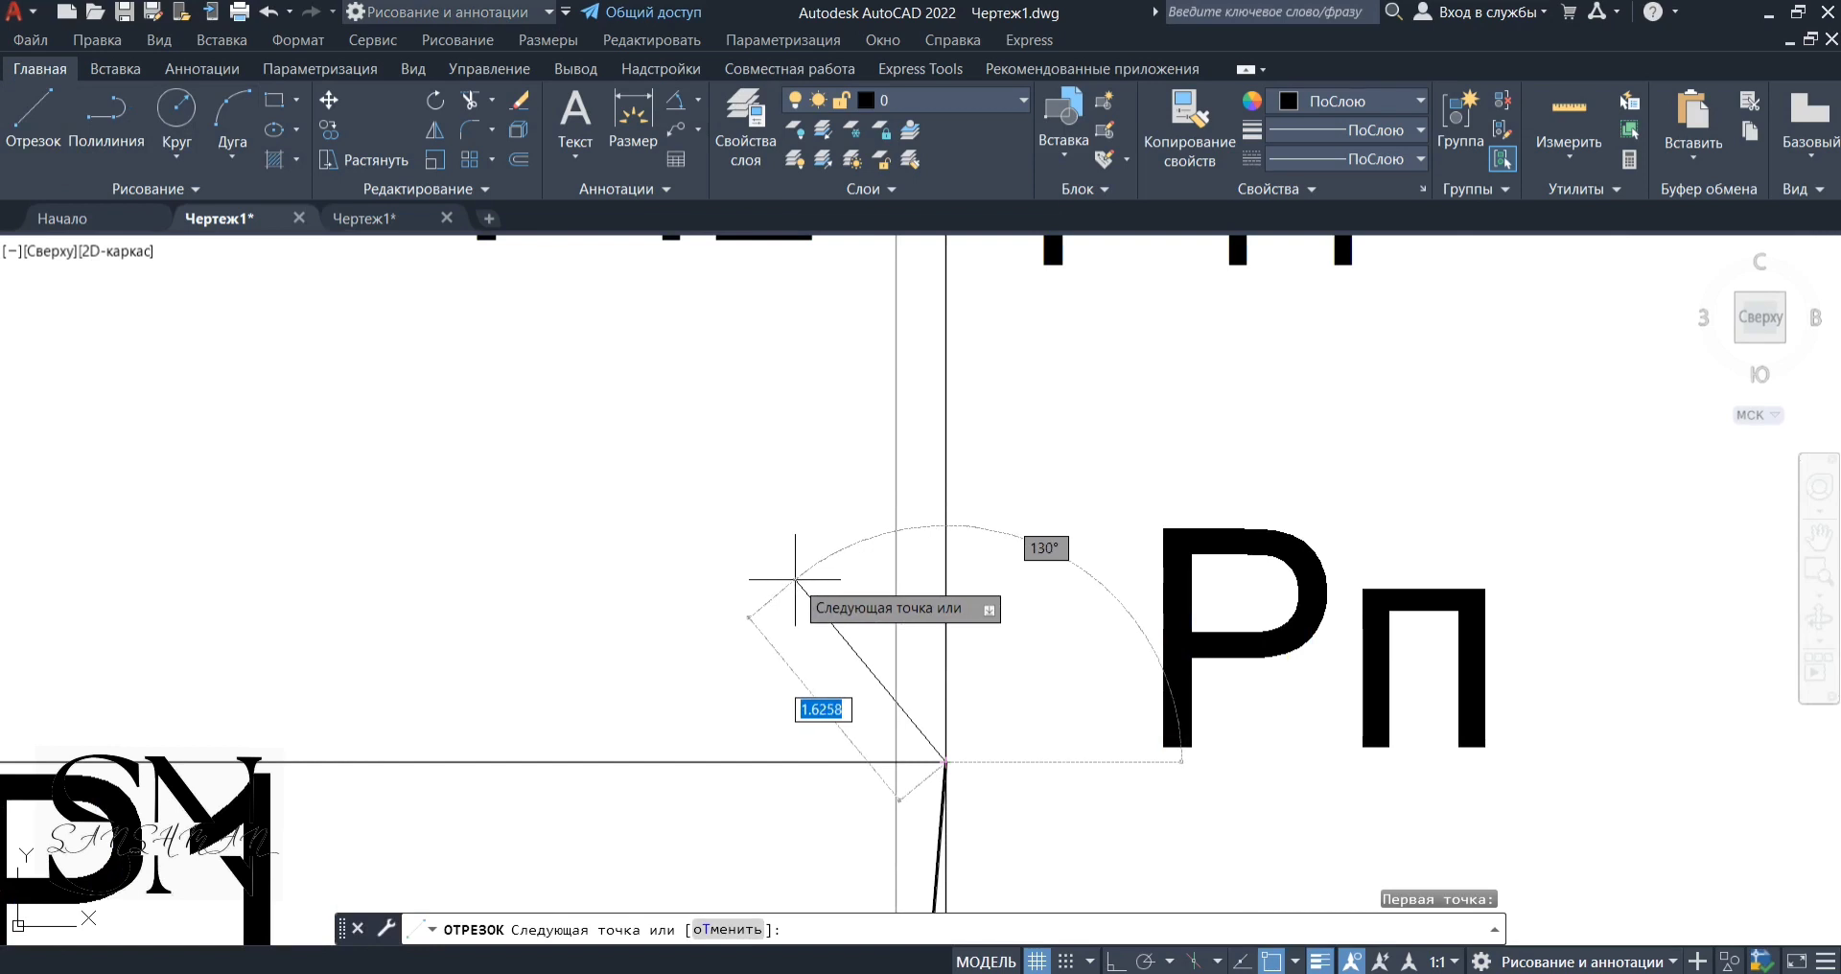
{"action": "key", "text": "Return"}
{"action": "scroll", "coordinate": [987, 719], "scroll_direction": "down", "scroll_amount": 6}
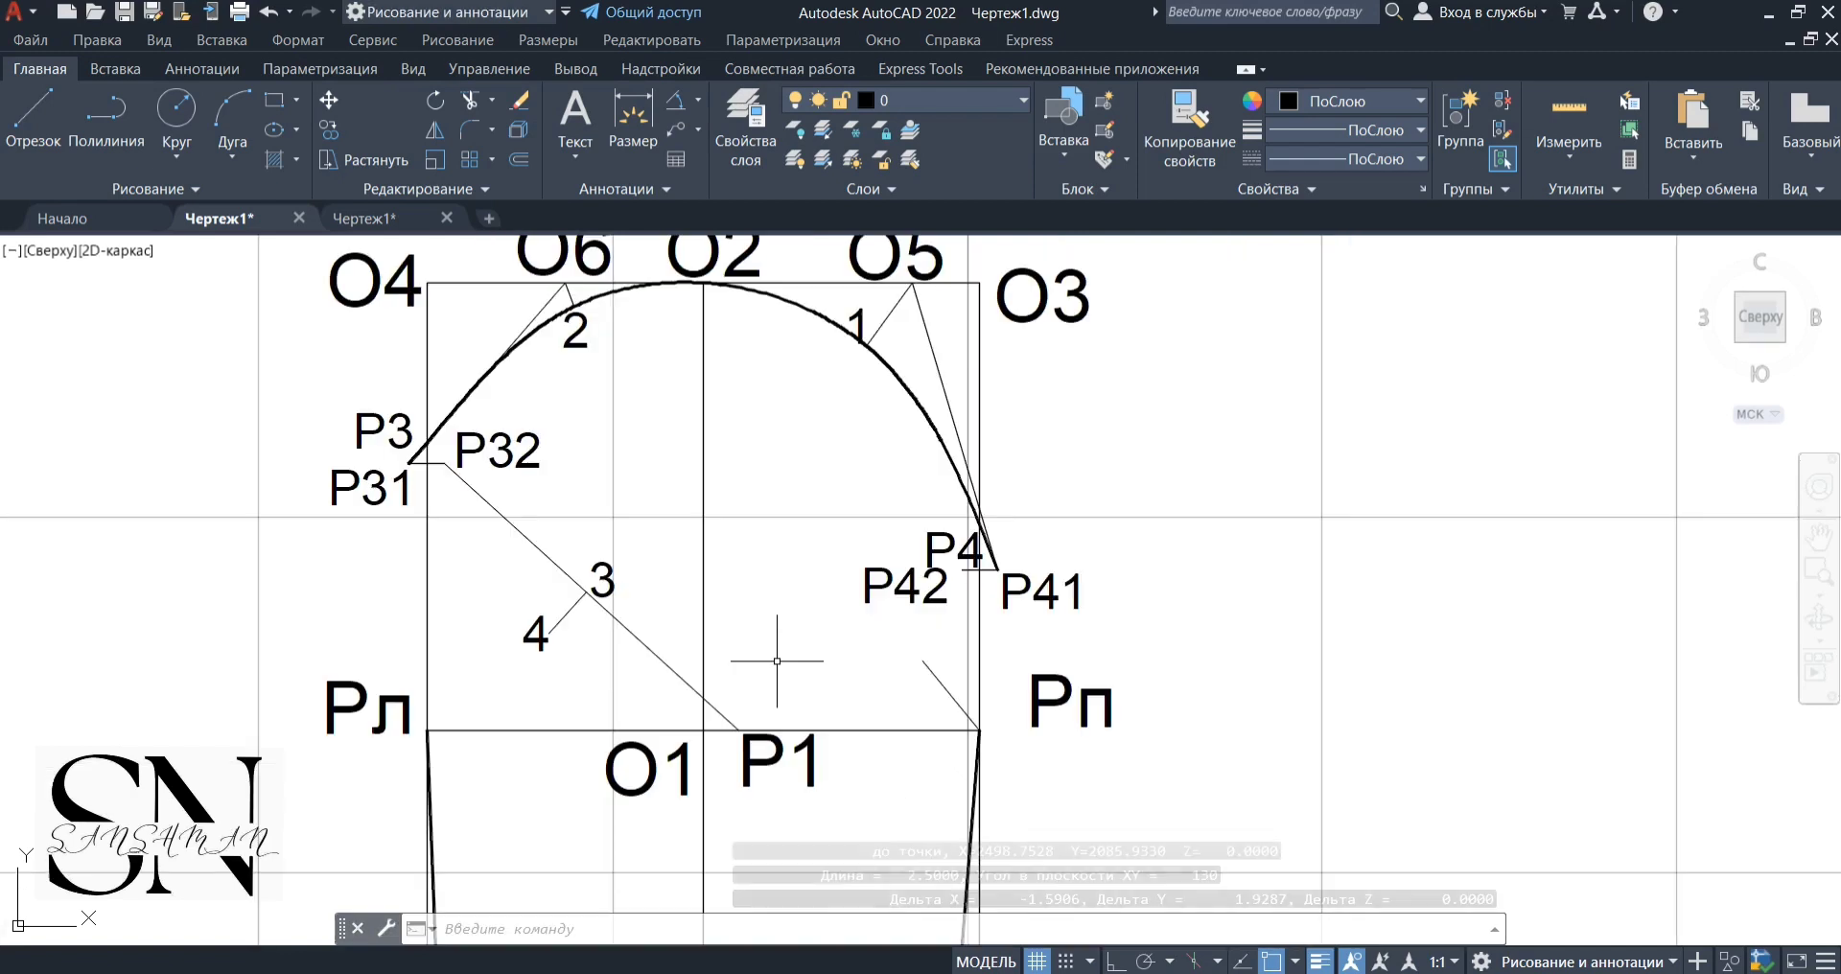
{"action": "key", "text": "Return"}
Draw a fit-point spline from Р32 through point 4, Р1 and the end of the diagonal from Рп to Р42
{"action": "left_click", "coordinate": [115, 189]}
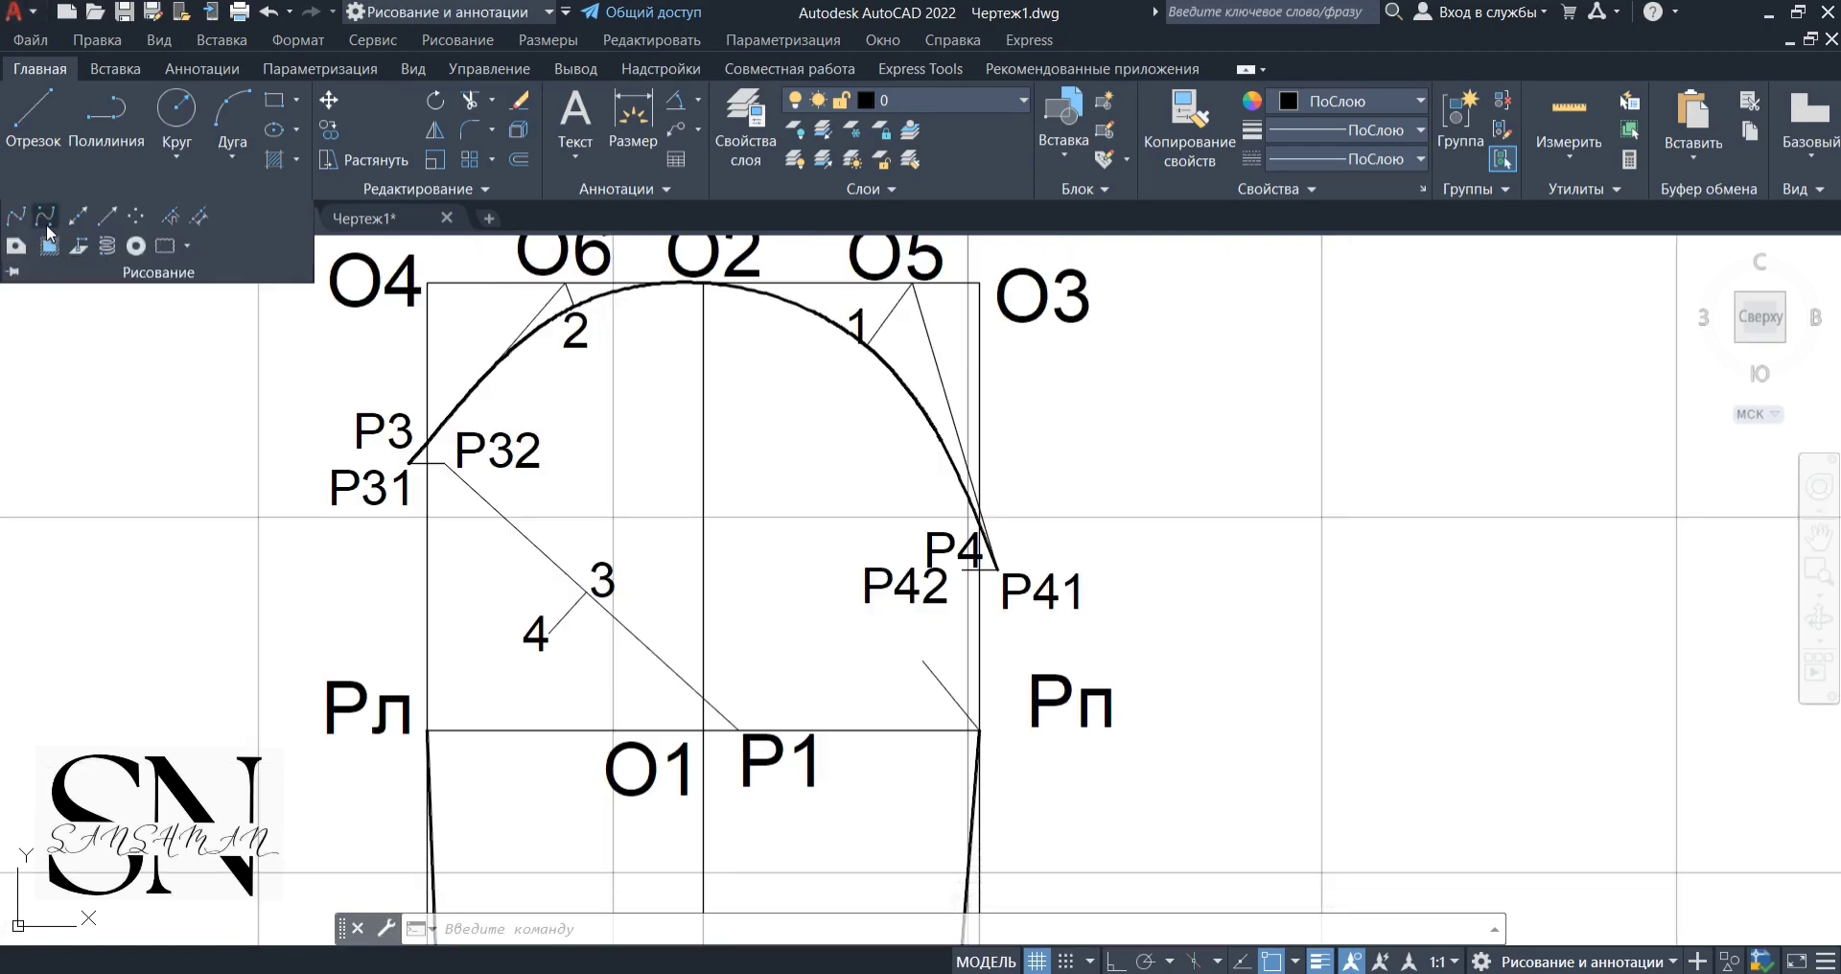
{"action": "left_click", "coordinate": [46, 218]}
{"action": "scroll", "coordinate": [411, 468], "scroll_direction": "up", "scroll_amount": 2}
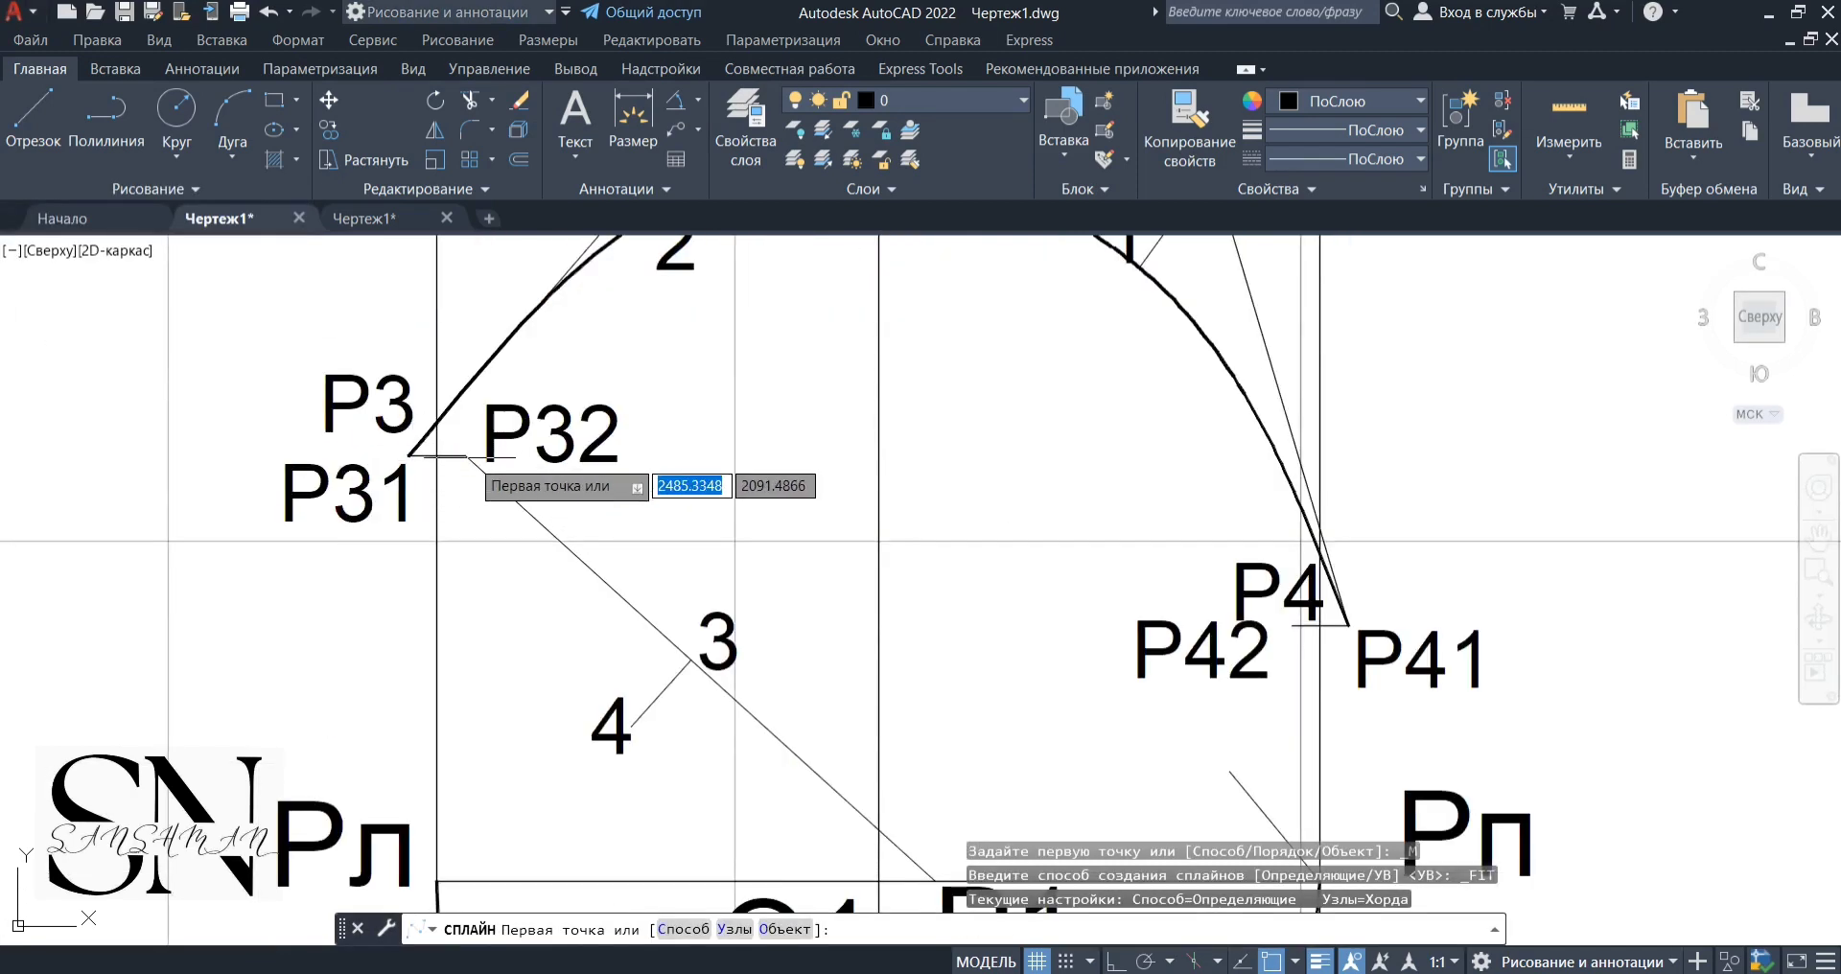
{"action": "left_click", "coordinate": [466, 457]}
{"action": "scroll", "coordinate": [631, 726], "scroll_direction": "down", "scroll_amount": 4}
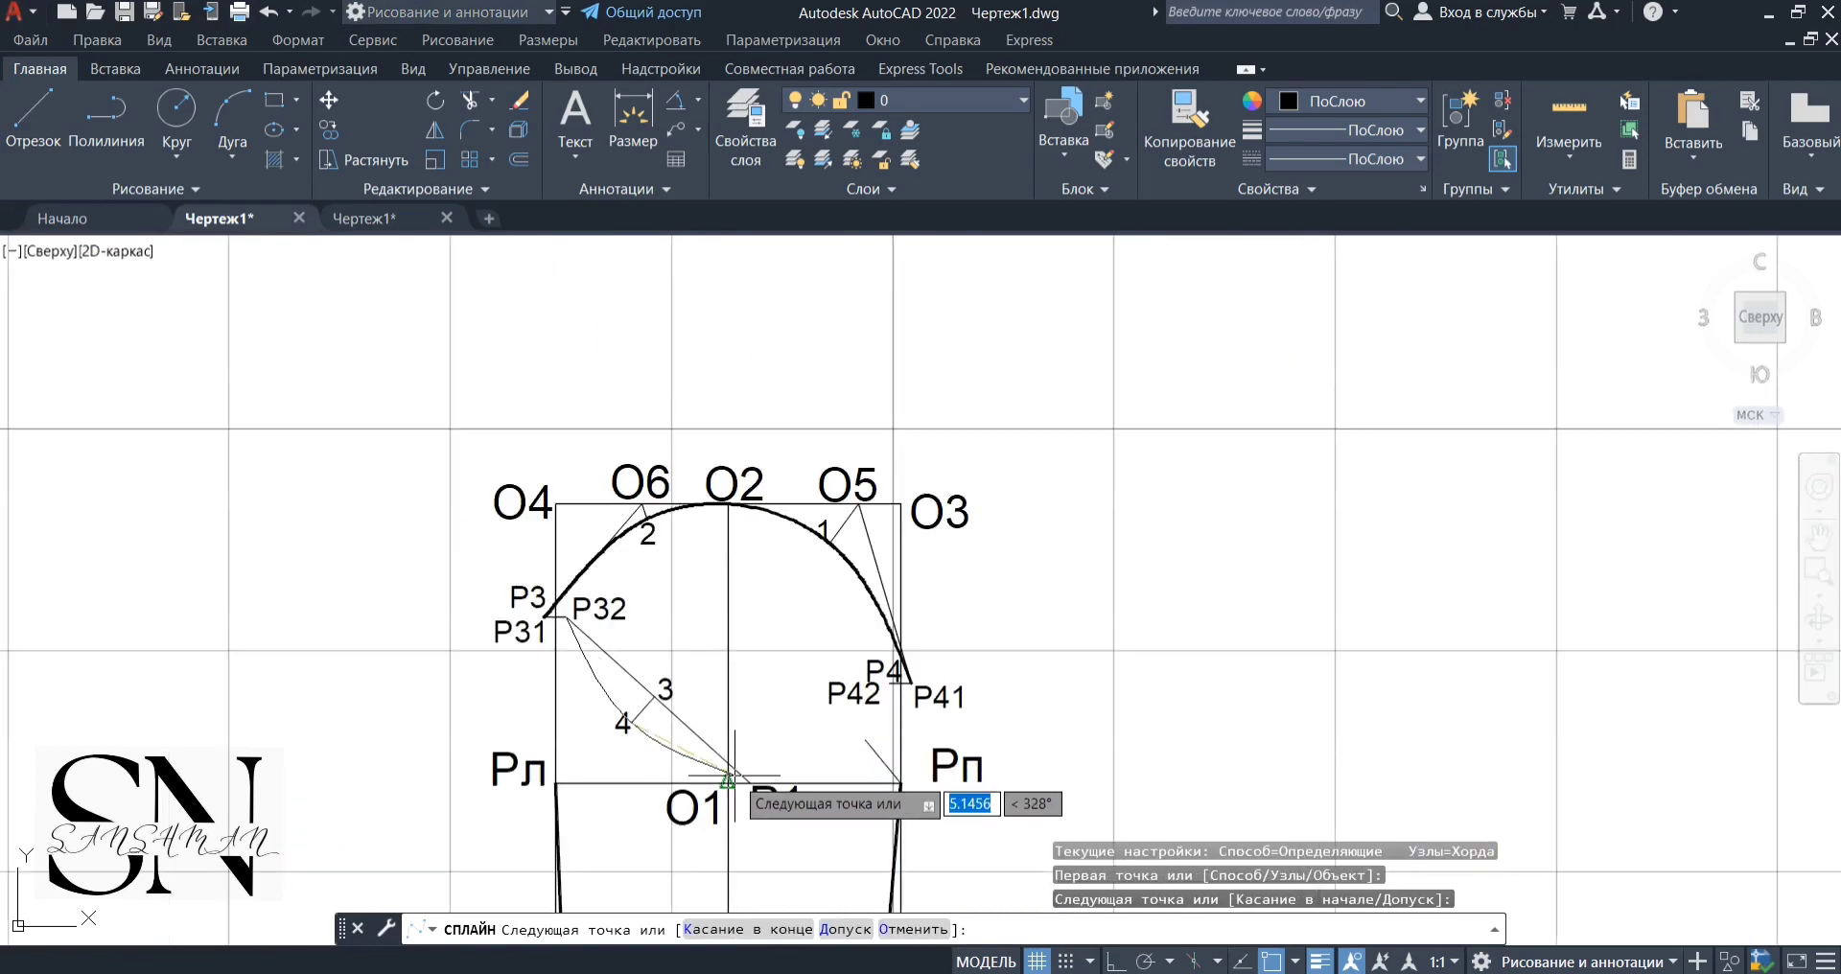
{"action": "scroll", "coordinate": [715, 763], "scroll_direction": "up", "scroll_amount": 6}
{"action": "left_click", "coordinate": [703, 752]}
{"action": "left_click", "coordinate": [1171, 578]}
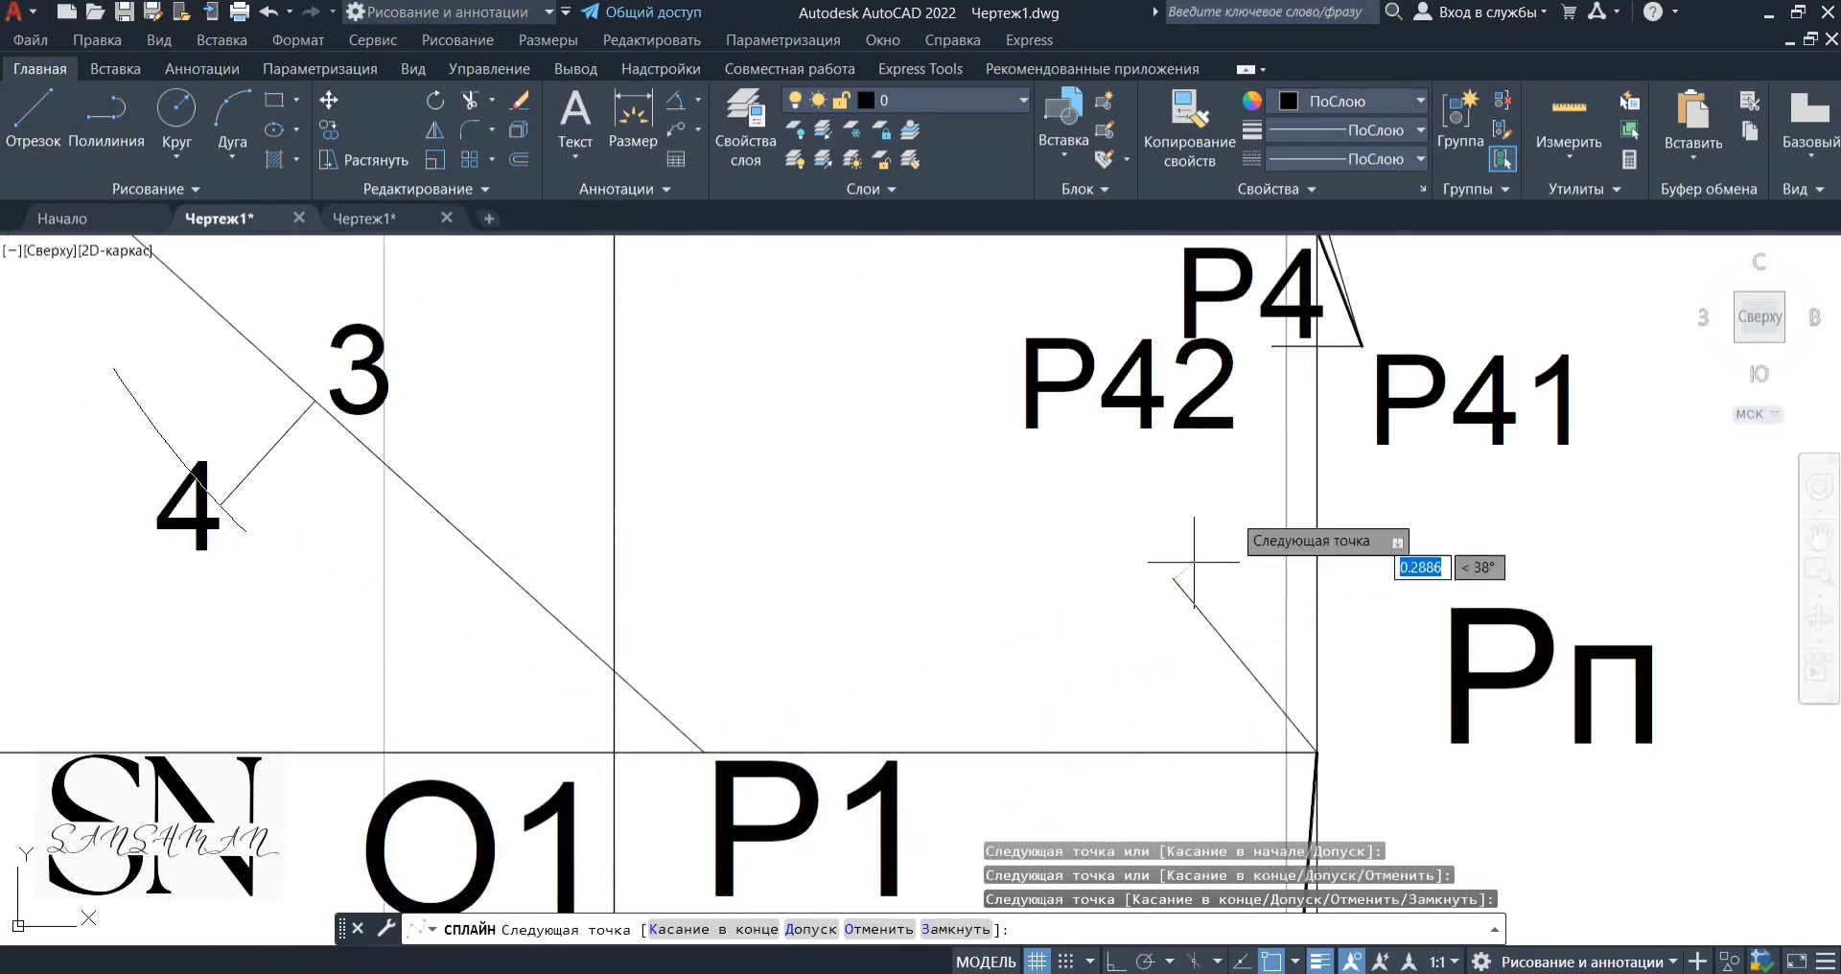
{"action": "left_click", "coordinate": [1272, 346]}
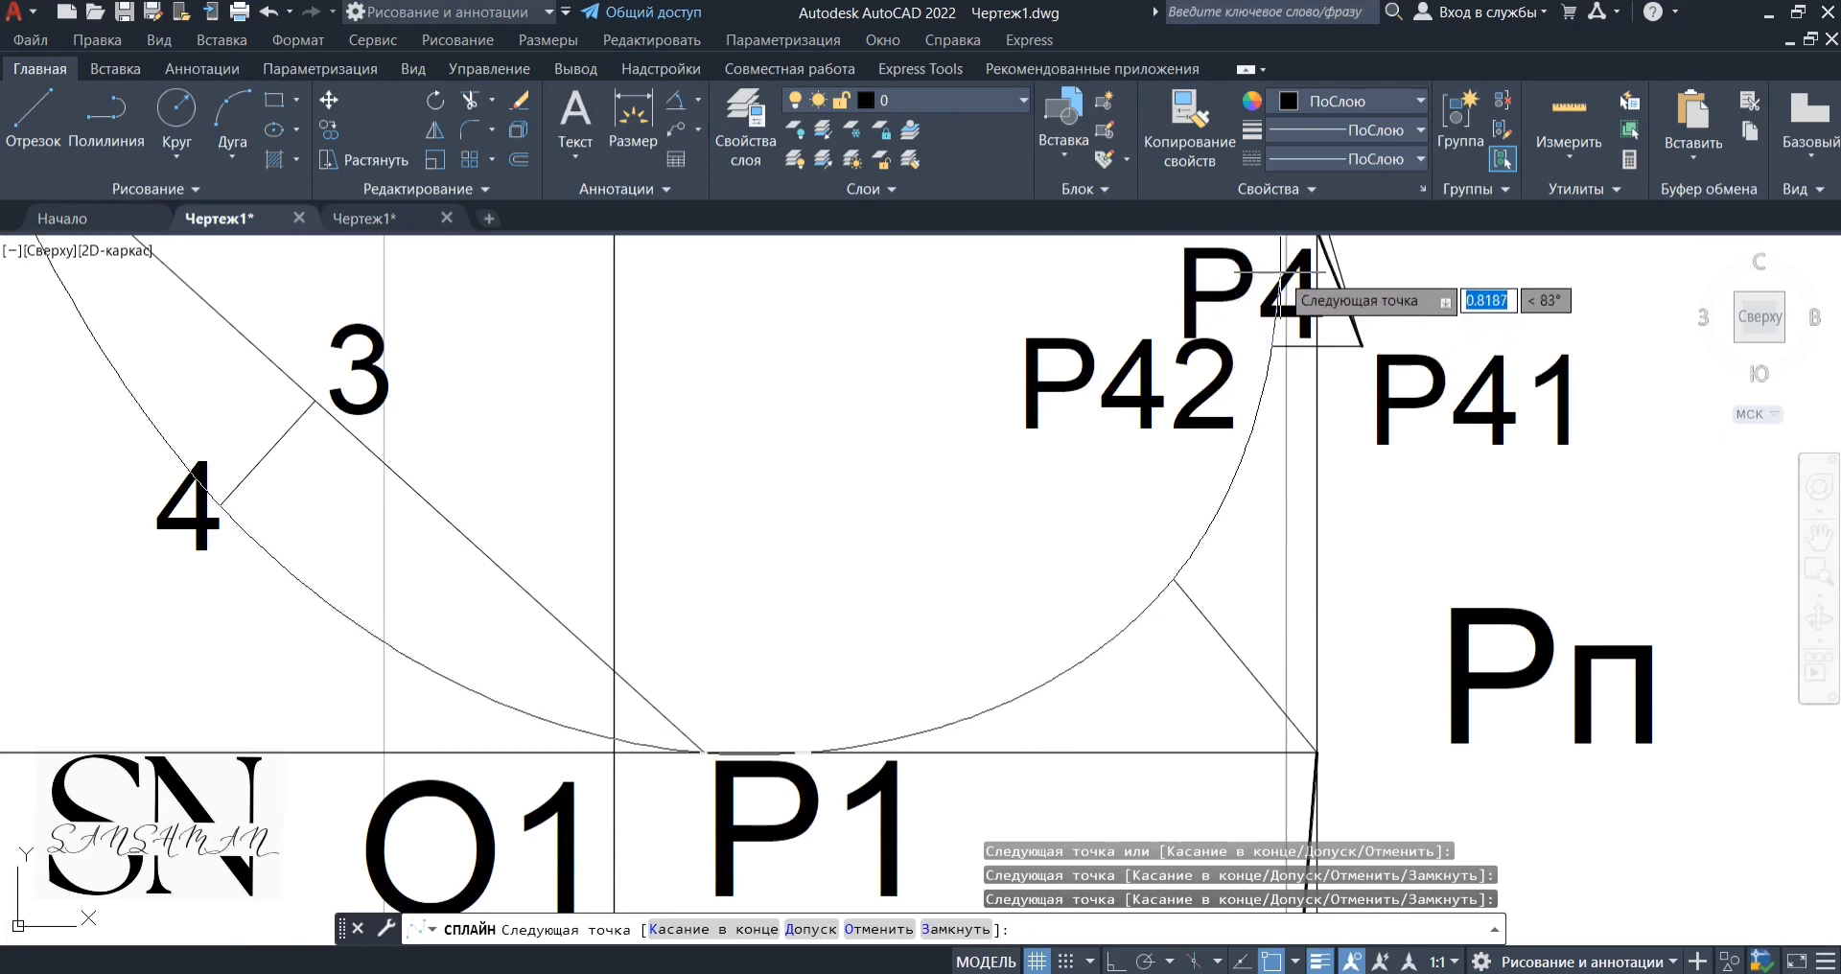
{"action": "key", "text": "Return"}
Move the text label 4 clear of the lower armhole curve, outside the short line's end
{"action": "scroll", "coordinate": [1093, 638], "scroll_direction": "down", "scroll_amount": 4}
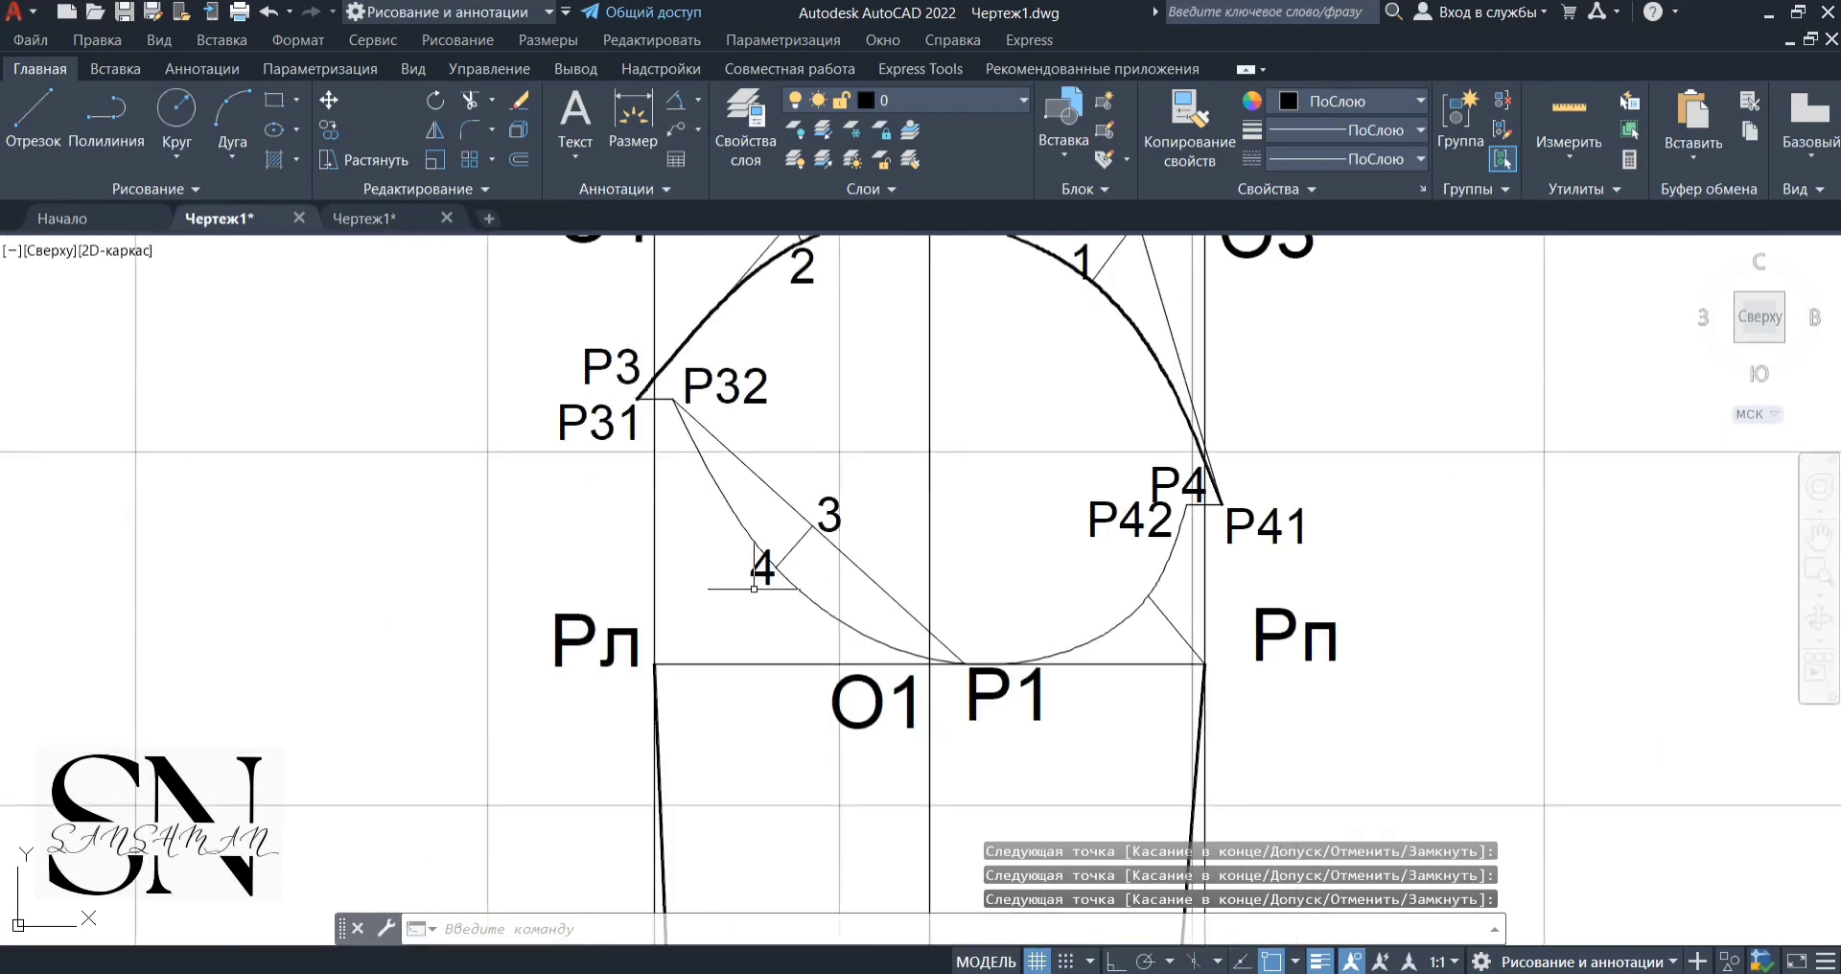
{"action": "scroll", "coordinate": [726, 635], "scroll_direction": "up", "scroll_amount": 5}
{"action": "scroll", "coordinate": [726, 636], "scroll_direction": "down", "scroll_amount": 2}
{"action": "scroll", "coordinate": [758, 563], "scroll_direction": "up", "scroll_amount": 2}
{"action": "left_click", "coordinate": [771, 619]}
{"action": "left_click", "coordinate": [756, 630]}
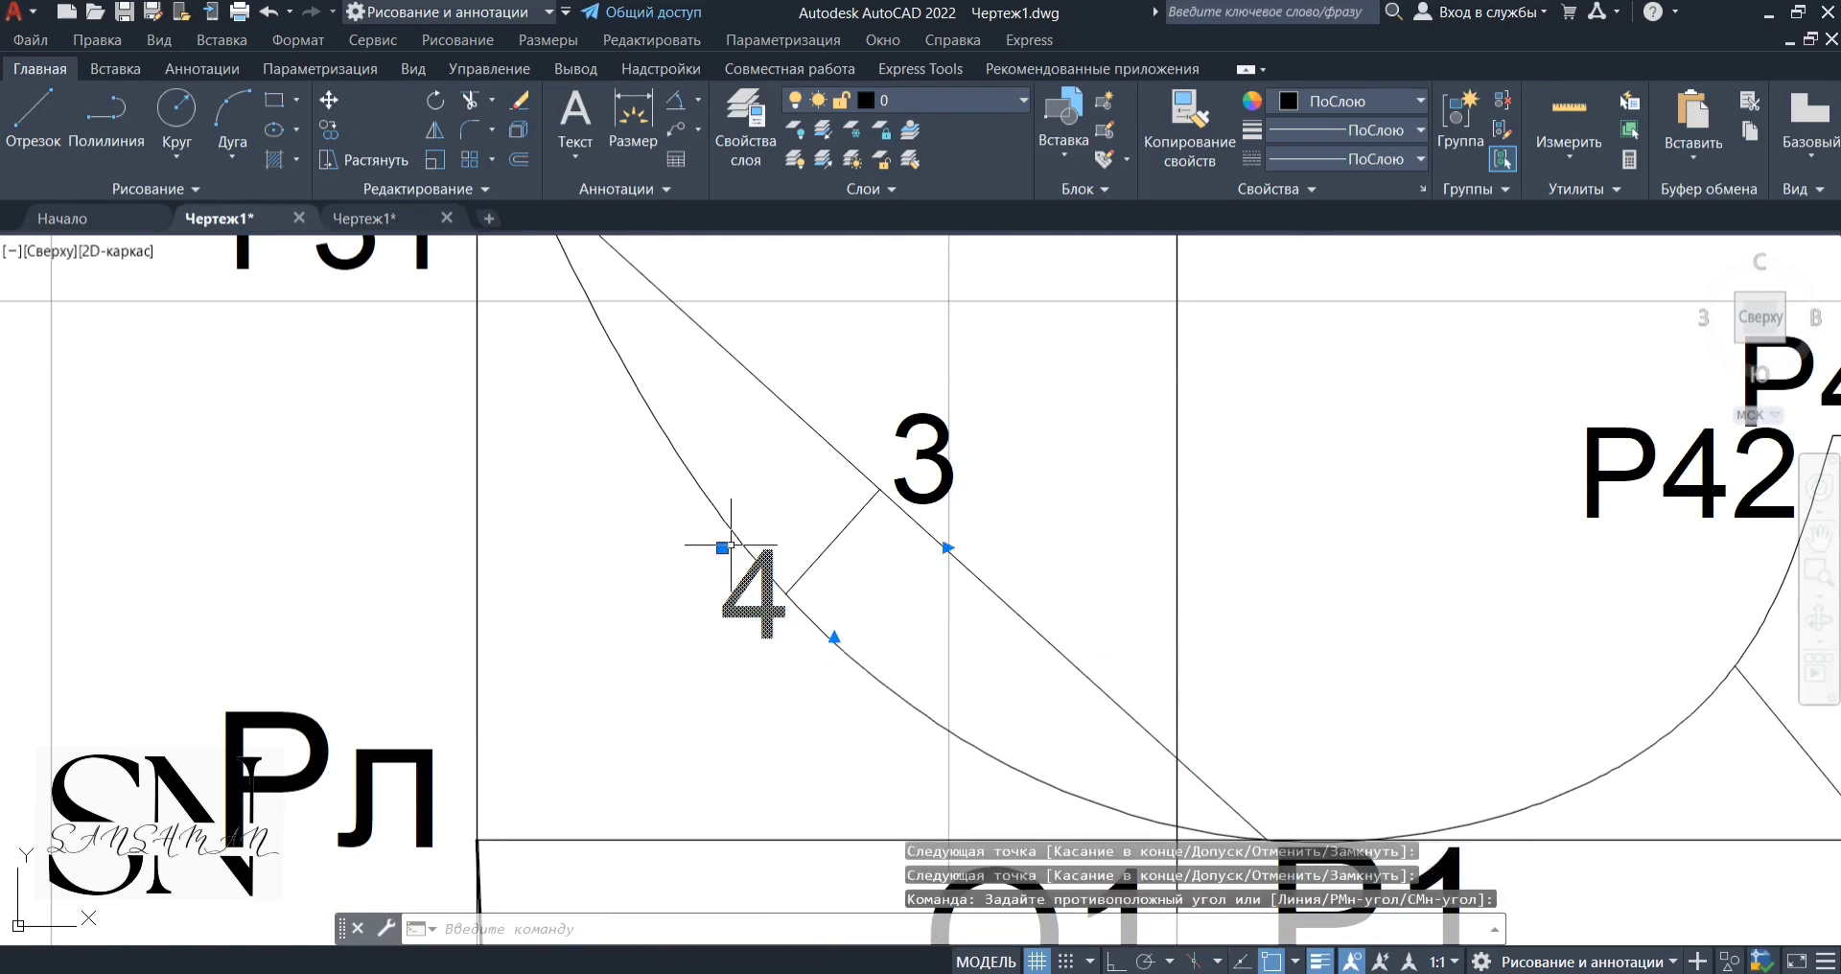
{"action": "left_click", "coordinate": [722, 548]}
{"action": "left_click", "coordinate": [696, 585]}
{"action": "key", "text": "Escape"}
{"action": "scroll", "coordinate": [727, 544], "scroll_direction": "down", "scroll_amount": 3}
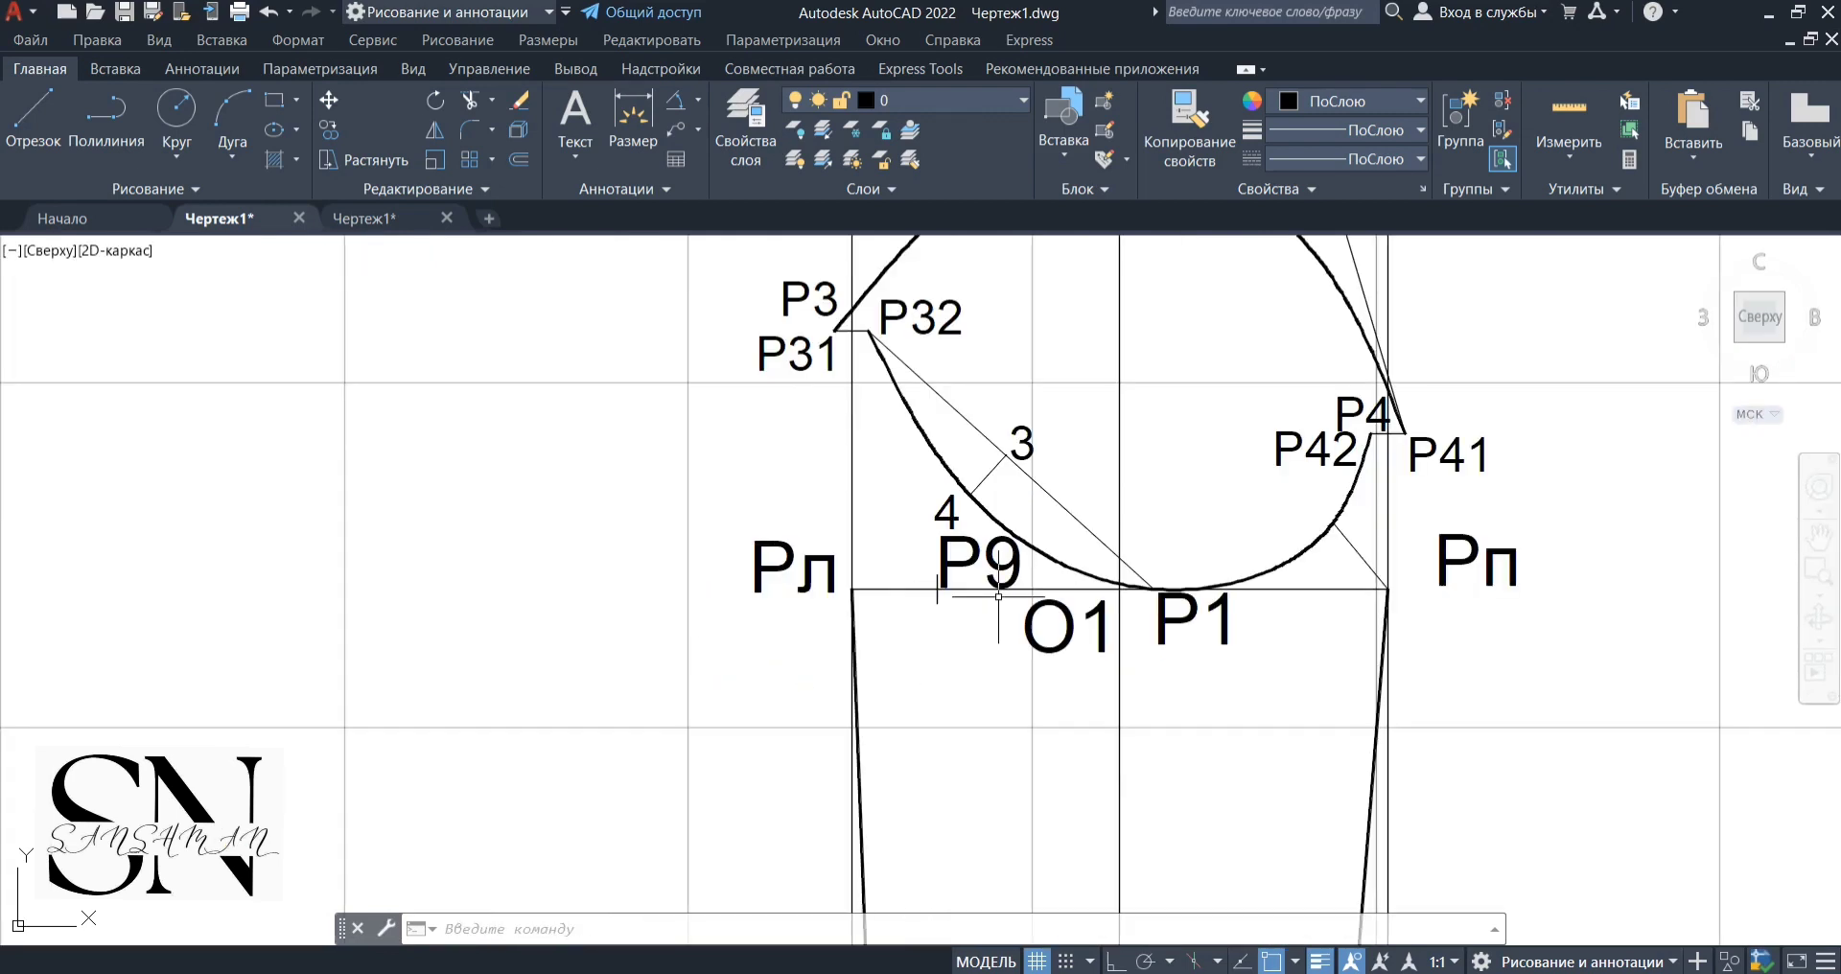
With Ortho on, draw a horizontal line from Рл outward, away from the pattern
{"action": "left_click", "coordinate": [34, 113]}
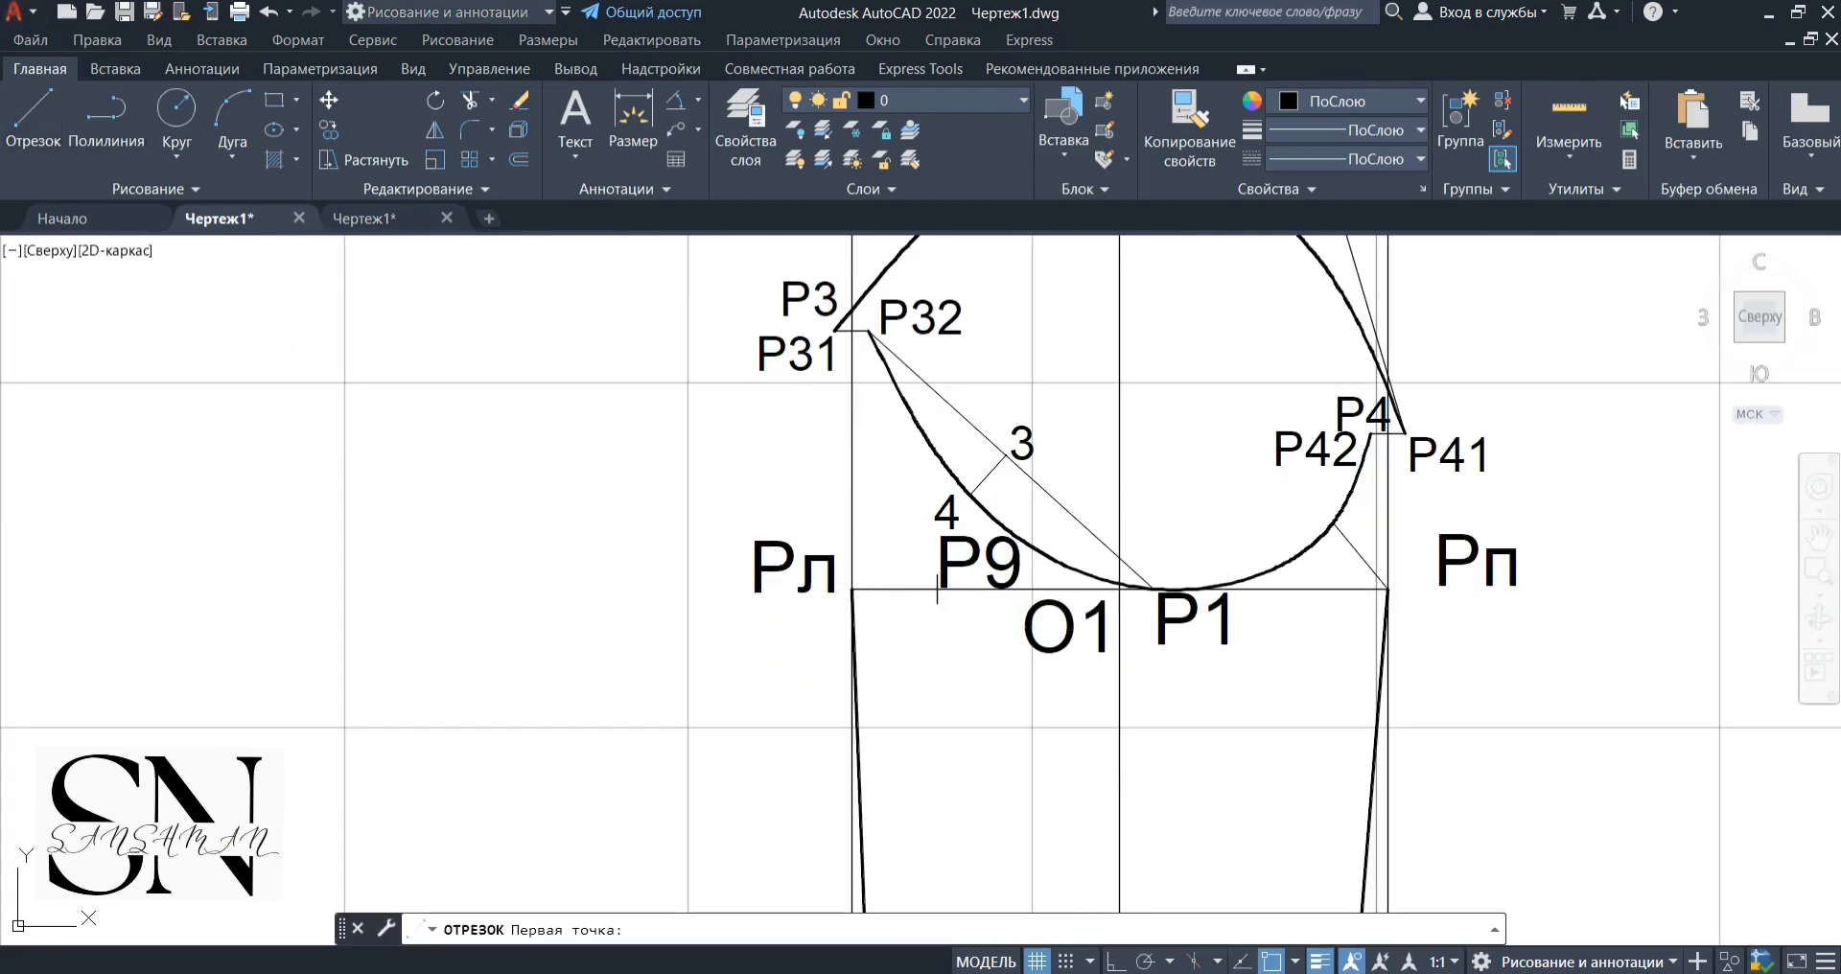
{"action": "left_click", "coordinate": [852, 590]}
{"action": "key", "text": "F8"}
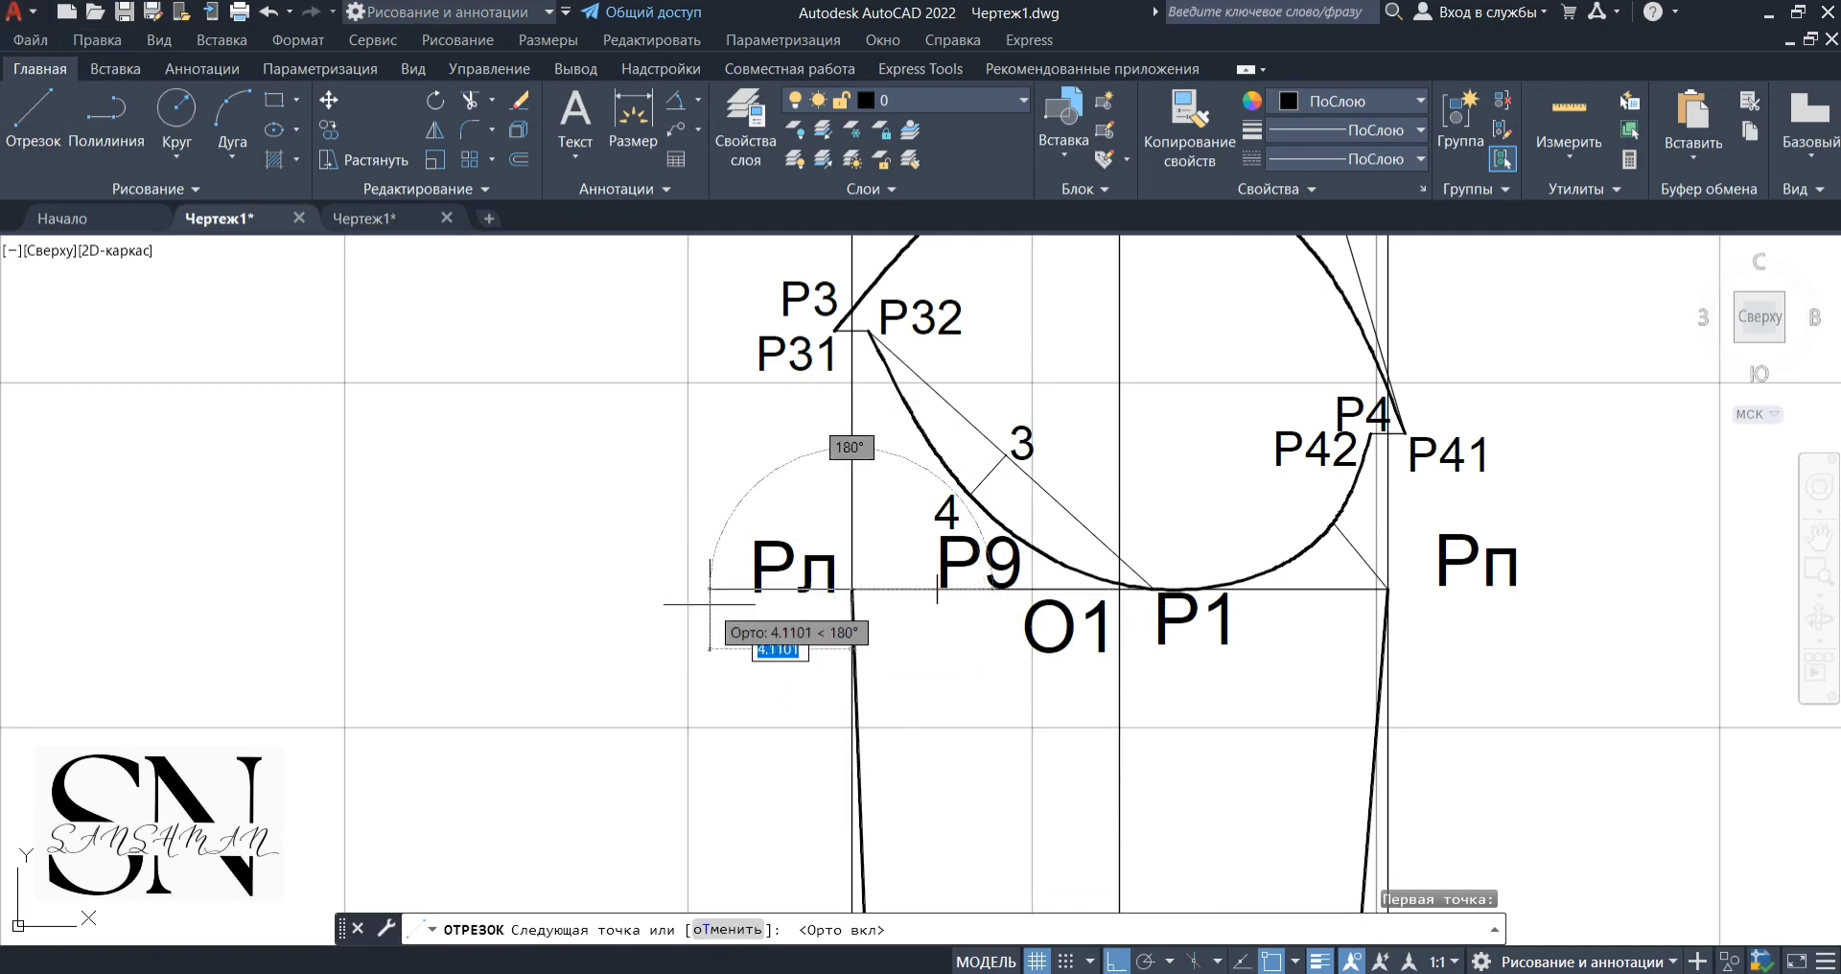
{"action": "scroll", "coordinate": [709, 604], "scroll_direction": "up", "scroll_amount": 2}
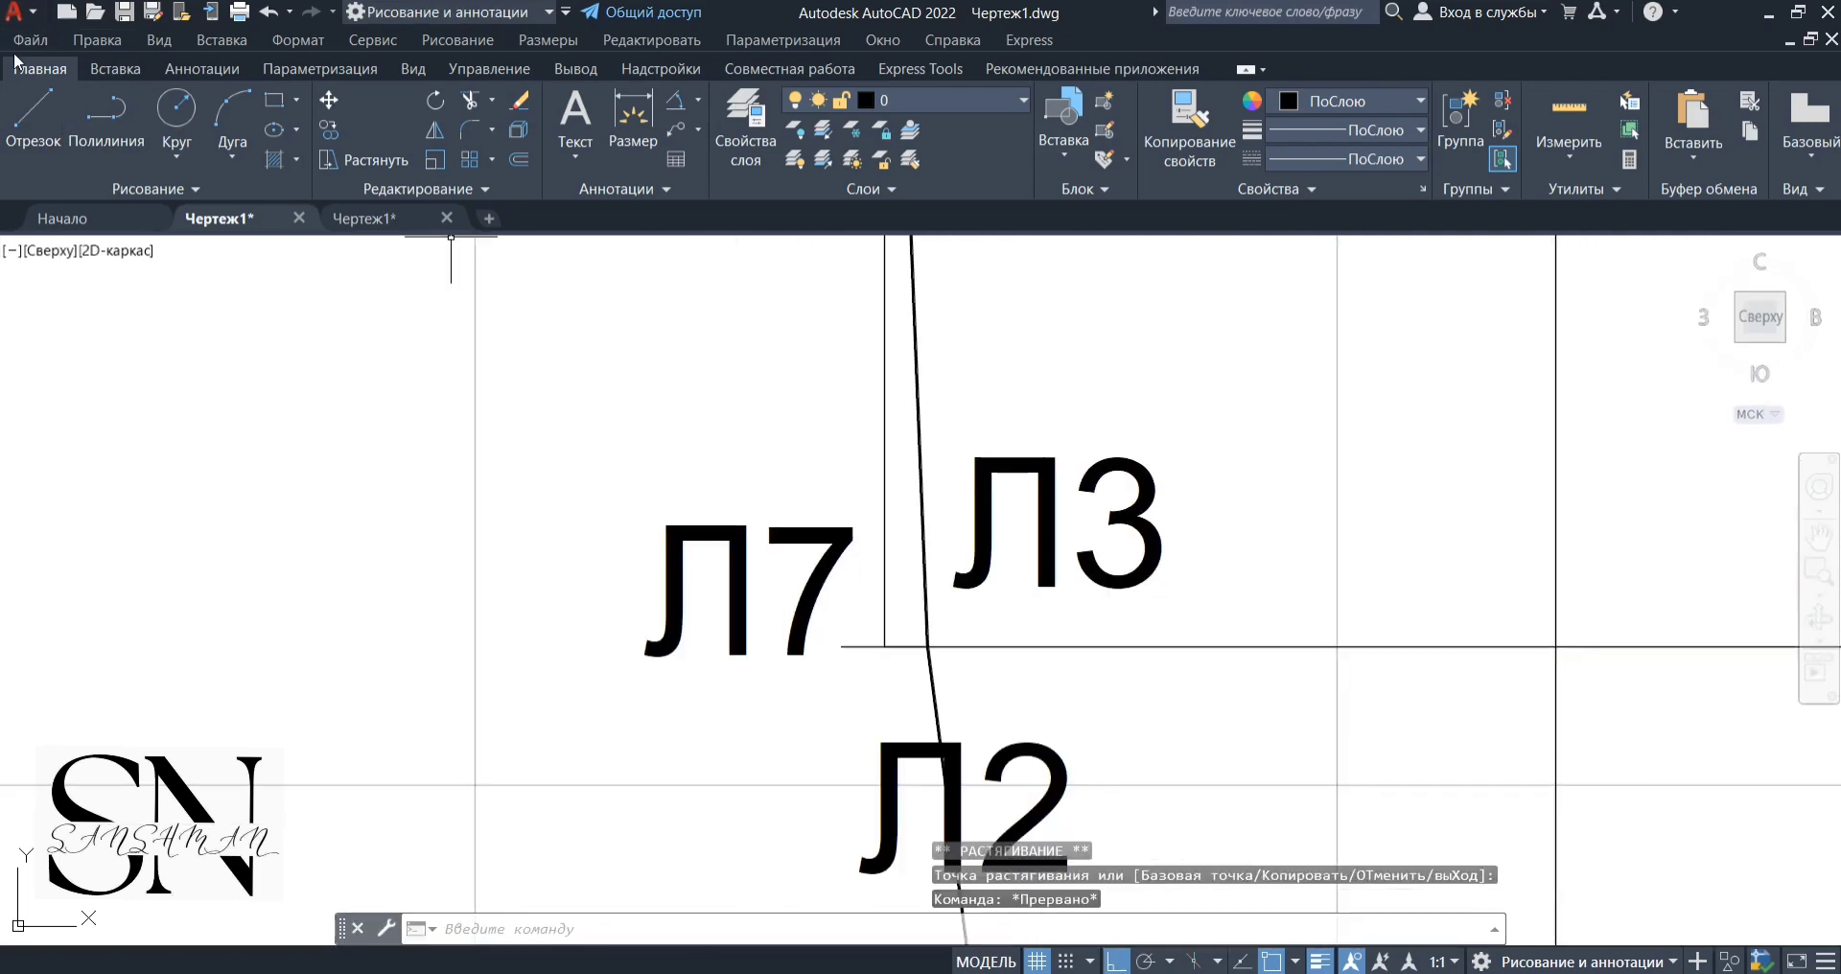
Draw a 1-unit line inward from the bold seam's elbow vertex at Л2, ending with a short upward tick
{"action": "left_click", "coordinate": [34, 114]}
{"action": "left_click", "coordinate": [927, 647]}
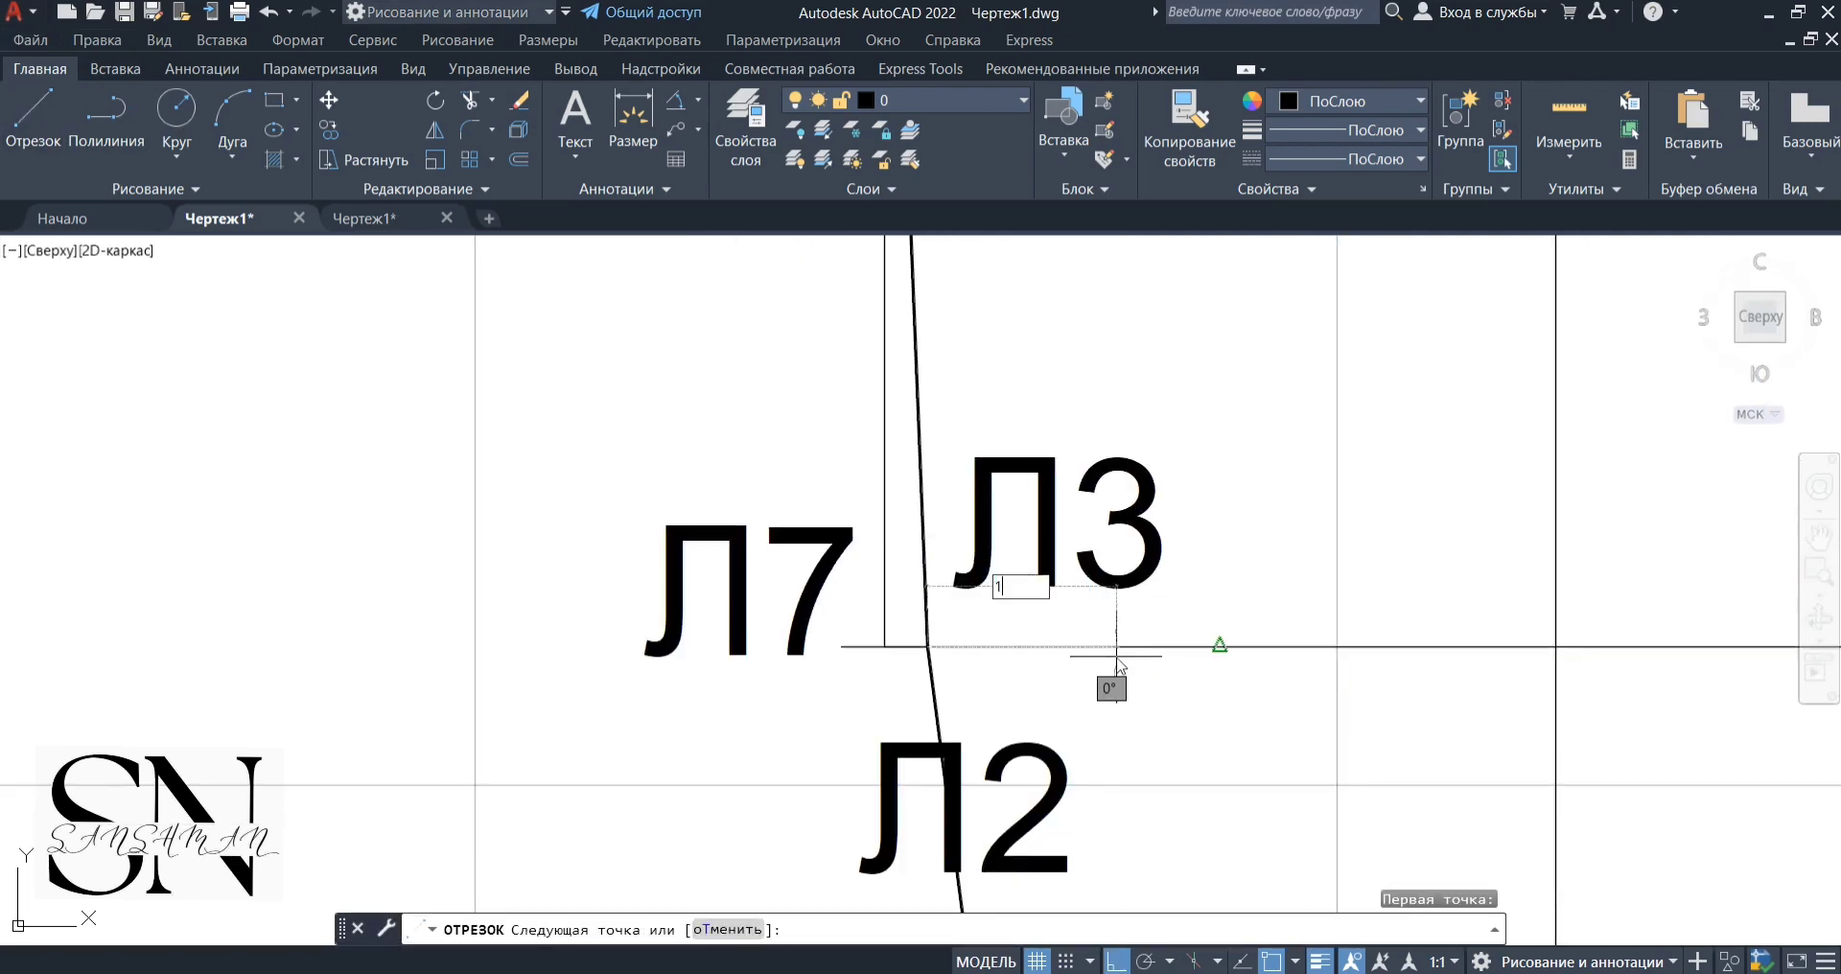
{"action": "key", "text": "Return"}
{"action": "left_click", "coordinate": [1014, 586]}
{"action": "key", "text": "Escape"}
Move the short tick beside Л3 by its midpoint so it is centred on the horizontal elbow line
{"action": "scroll", "coordinate": [1014, 618], "scroll_direction": "up", "scroll_amount": 5}
{"action": "left_click", "coordinate": [1014, 621]}
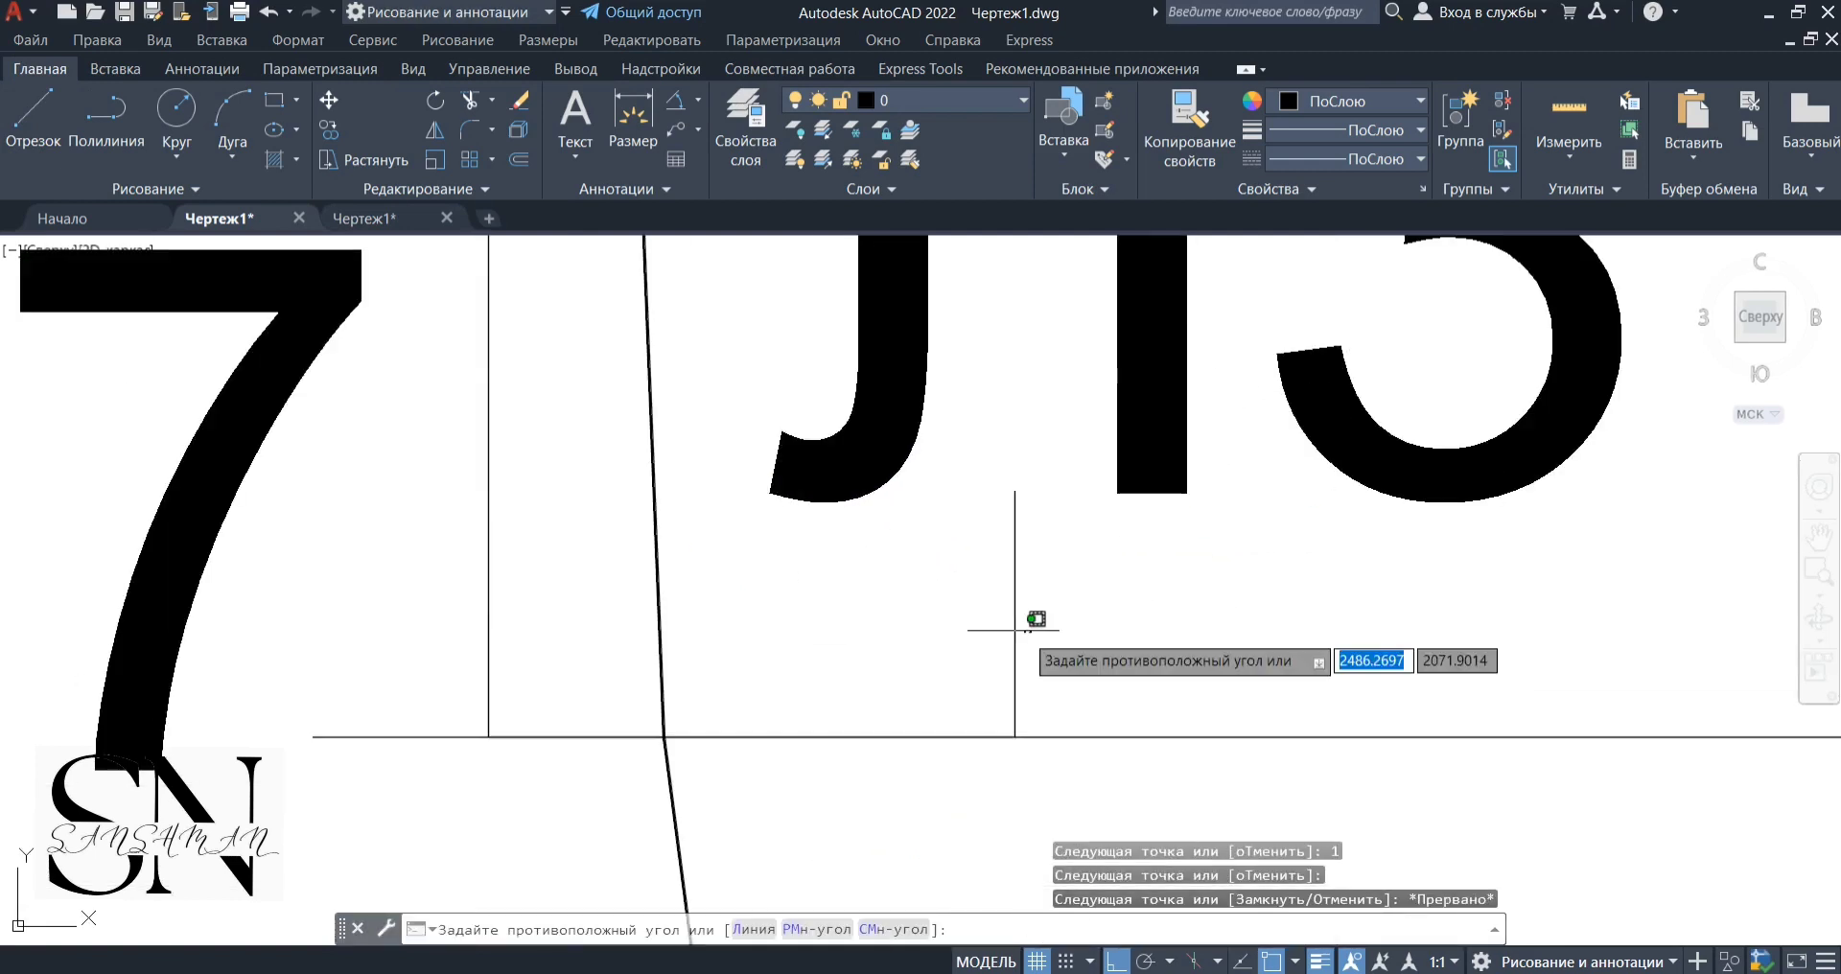
{"action": "left_click", "coordinate": [1015, 630]}
{"action": "left_click", "coordinate": [1015, 614]}
{"action": "left_click", "coordinate": [1014, 737]}
{"action": "scroll", "coordinate": [971, 668], "scroll_direction": "down", "scroll_amount": 6}
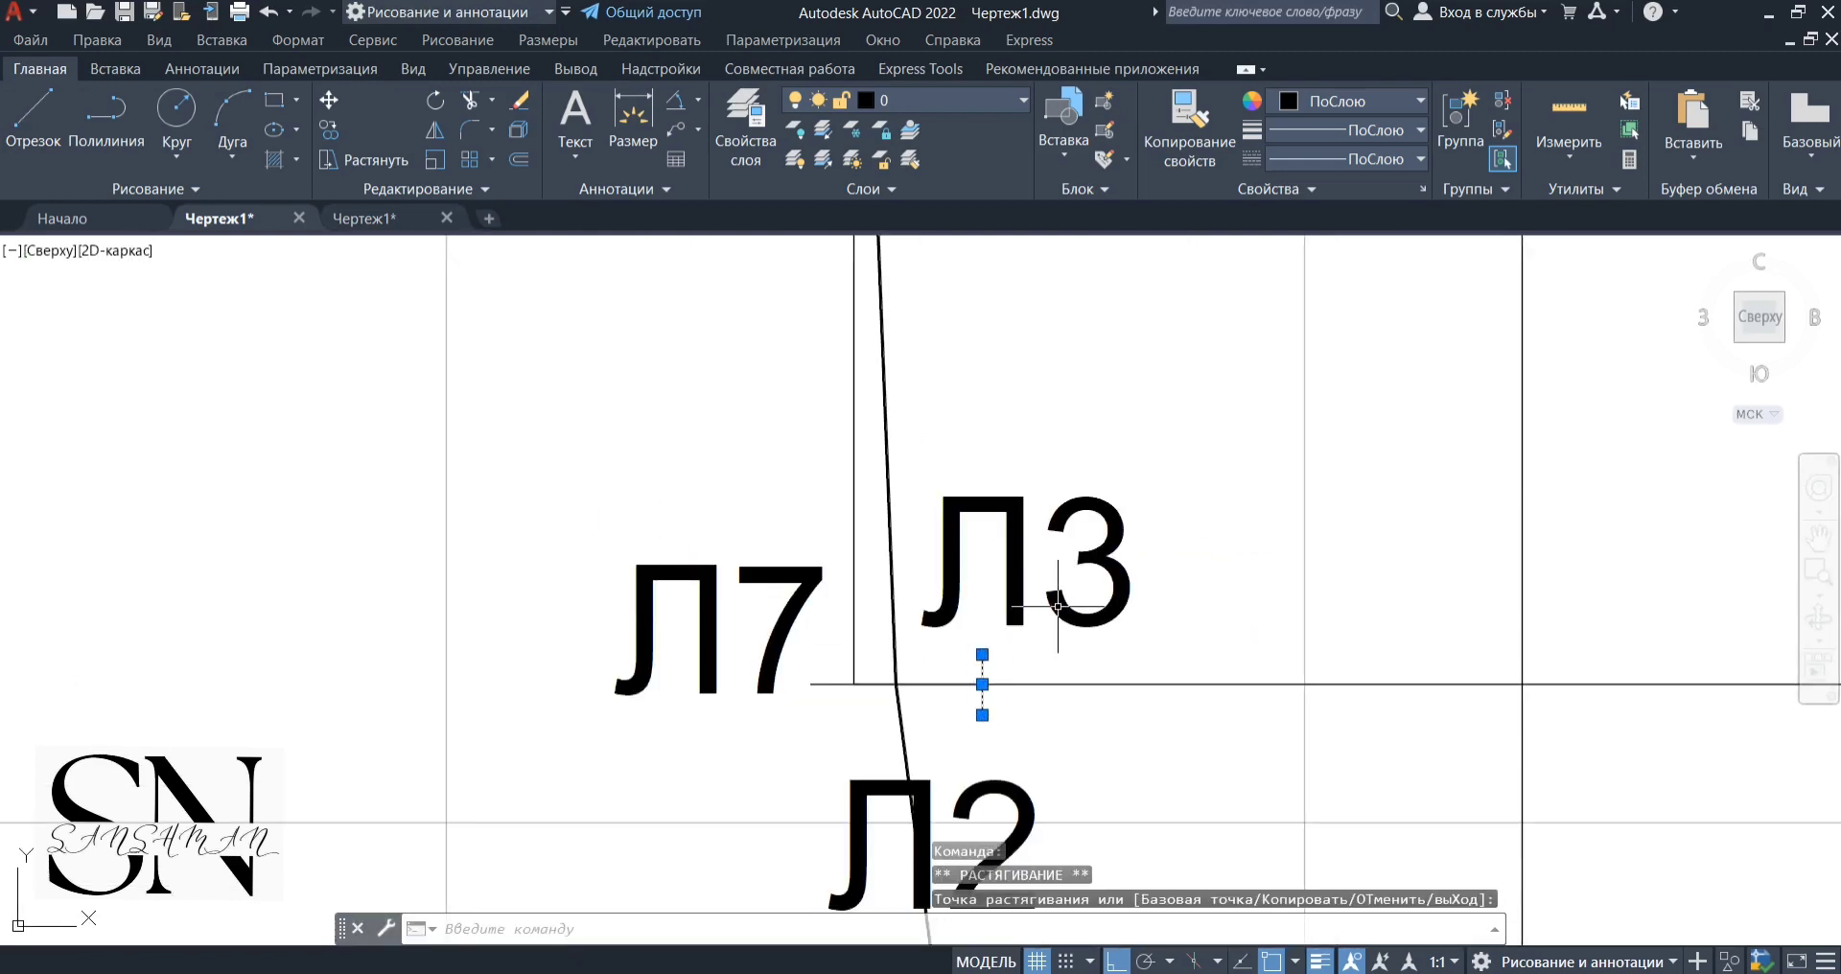
{"action": "scroll", "coordinate": [1057, 607], "scroll_direction": "down", "scroll_amount": 10}
{"action": "key", "text": "Escape"}
Draw connected lines from М3 up to the tick at Л6 and on to the horizontal line at Р9
{"action": "scroll", "coordinate": [985, 709], "scroll_direction": "up", "scroll_amount": 2}
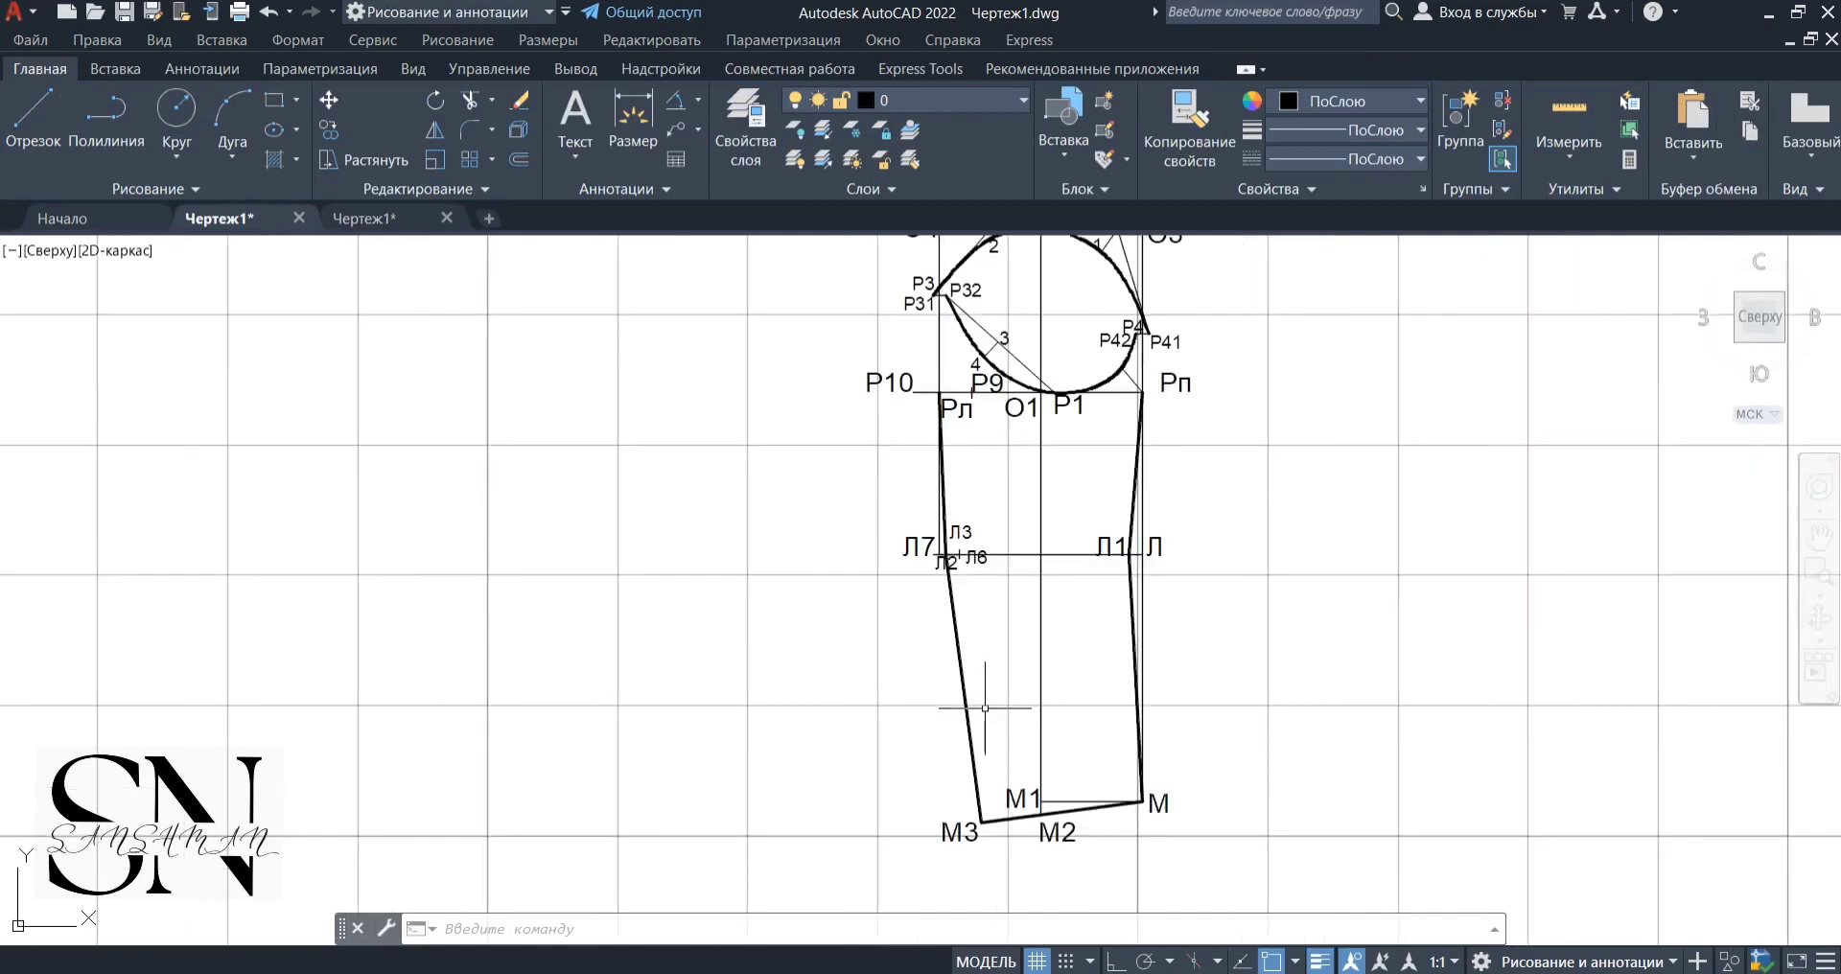
{"action": "left_click", "coordinate": [34, 115]}
{"action": "scroll", "coordinate": [980, 822], "scroll_direction": "up", "scroll_amount": 2}
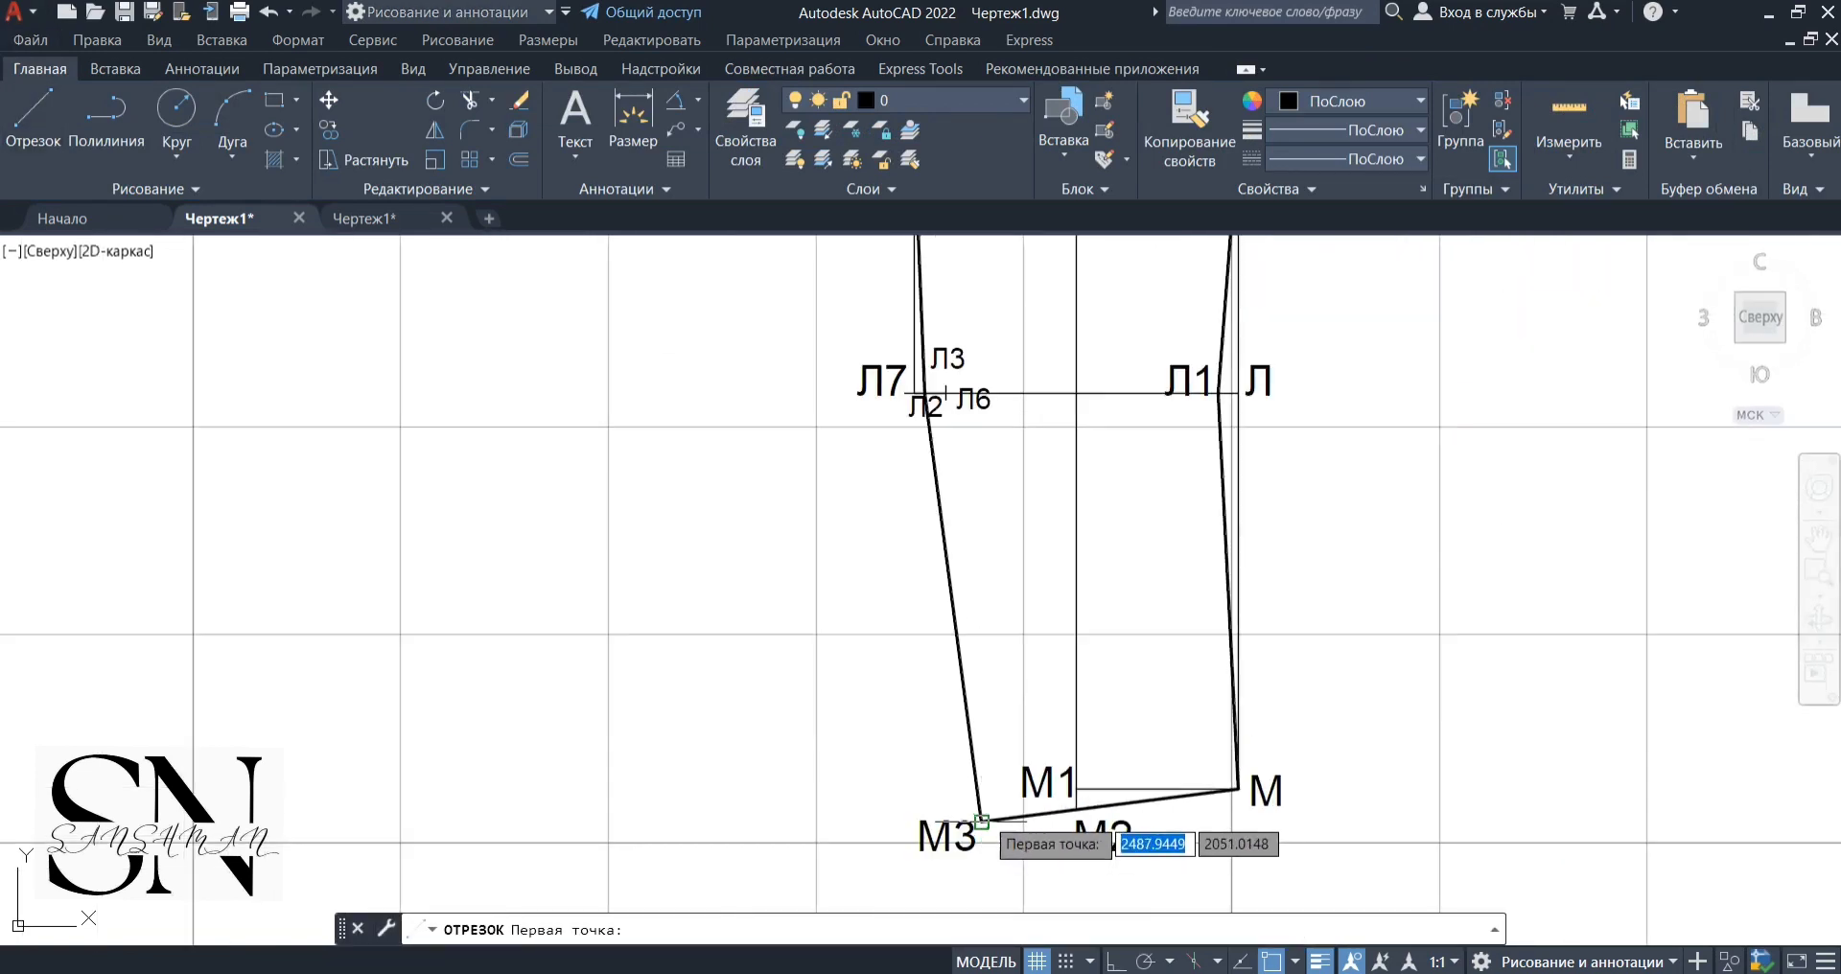
{"action": "left_click", "coordinate": [980, 822]}
{"action": "scroll", "coordinate": [952, 453], "scroll_direction": "up", "scroll_amount": 5}
{"action": "left_click", "coordinate": [944, 393]}
{"action": "scroll", "coordinate": [944, 392], "scroll_direction": "down", "scroll_amount": 7}
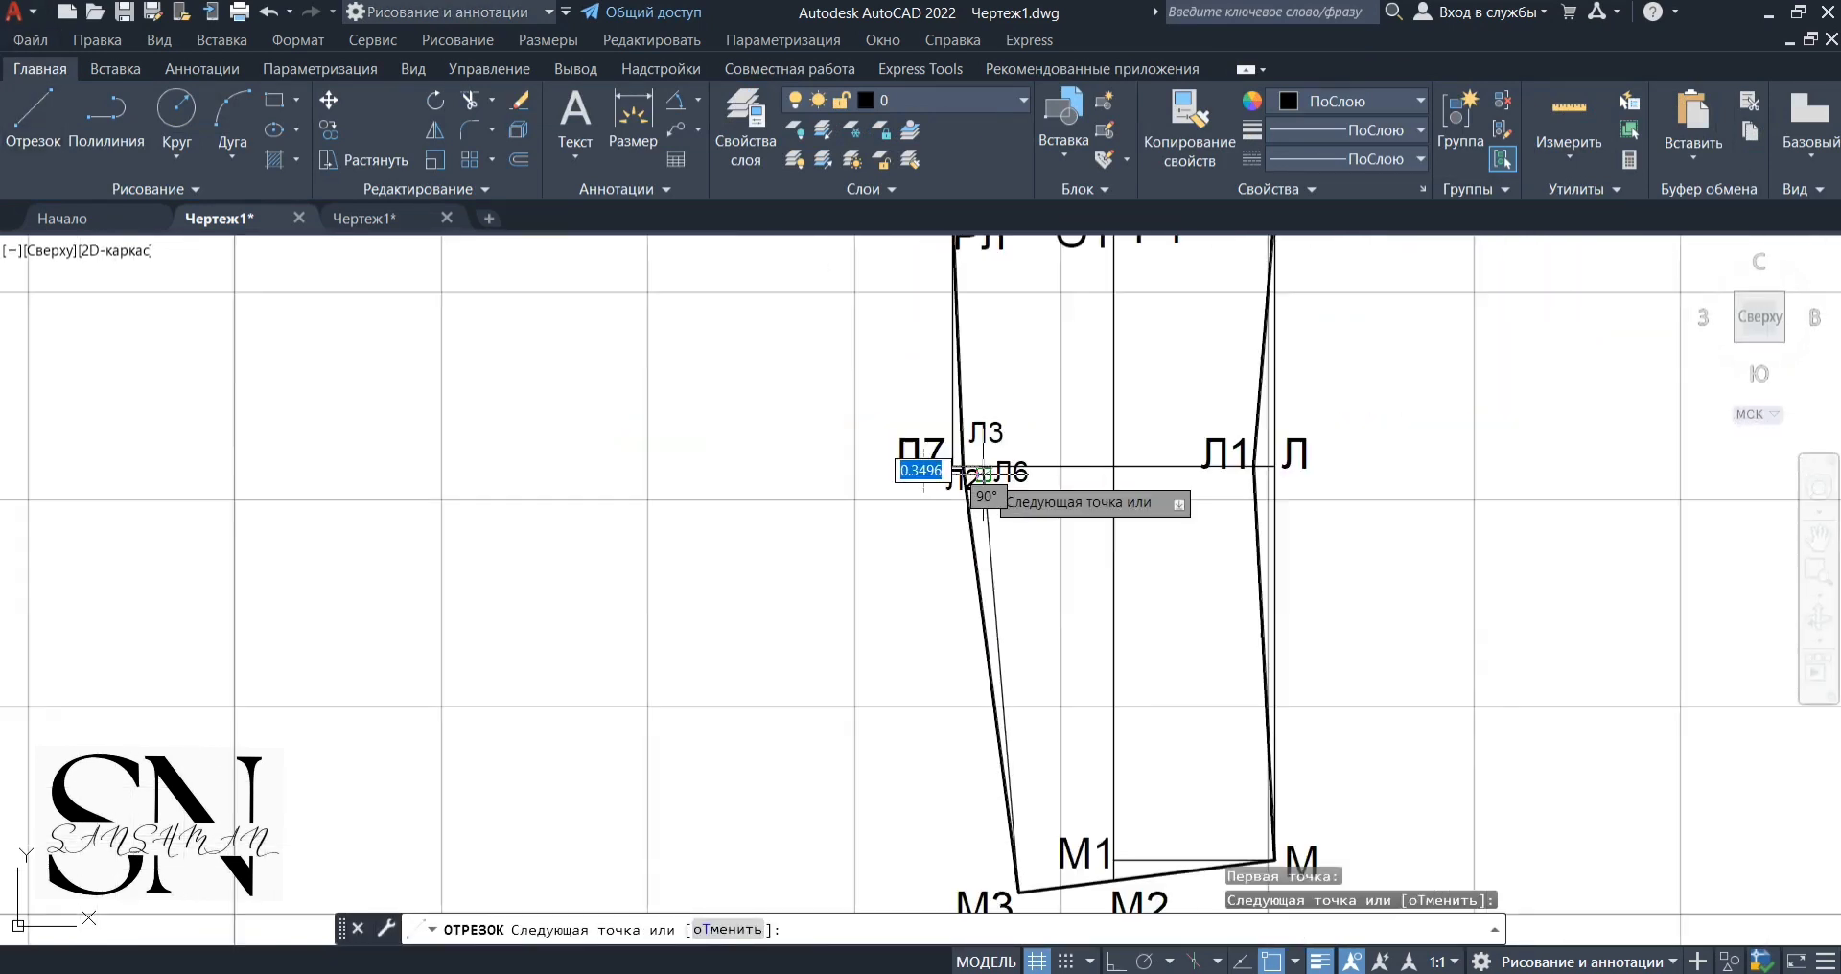
{"action": "scroll", "coordinate": [997, 314], "scroll_direction": "up", "scroll_amount": 5}
{"action": "left_click", "coordinate": [978, 330]}
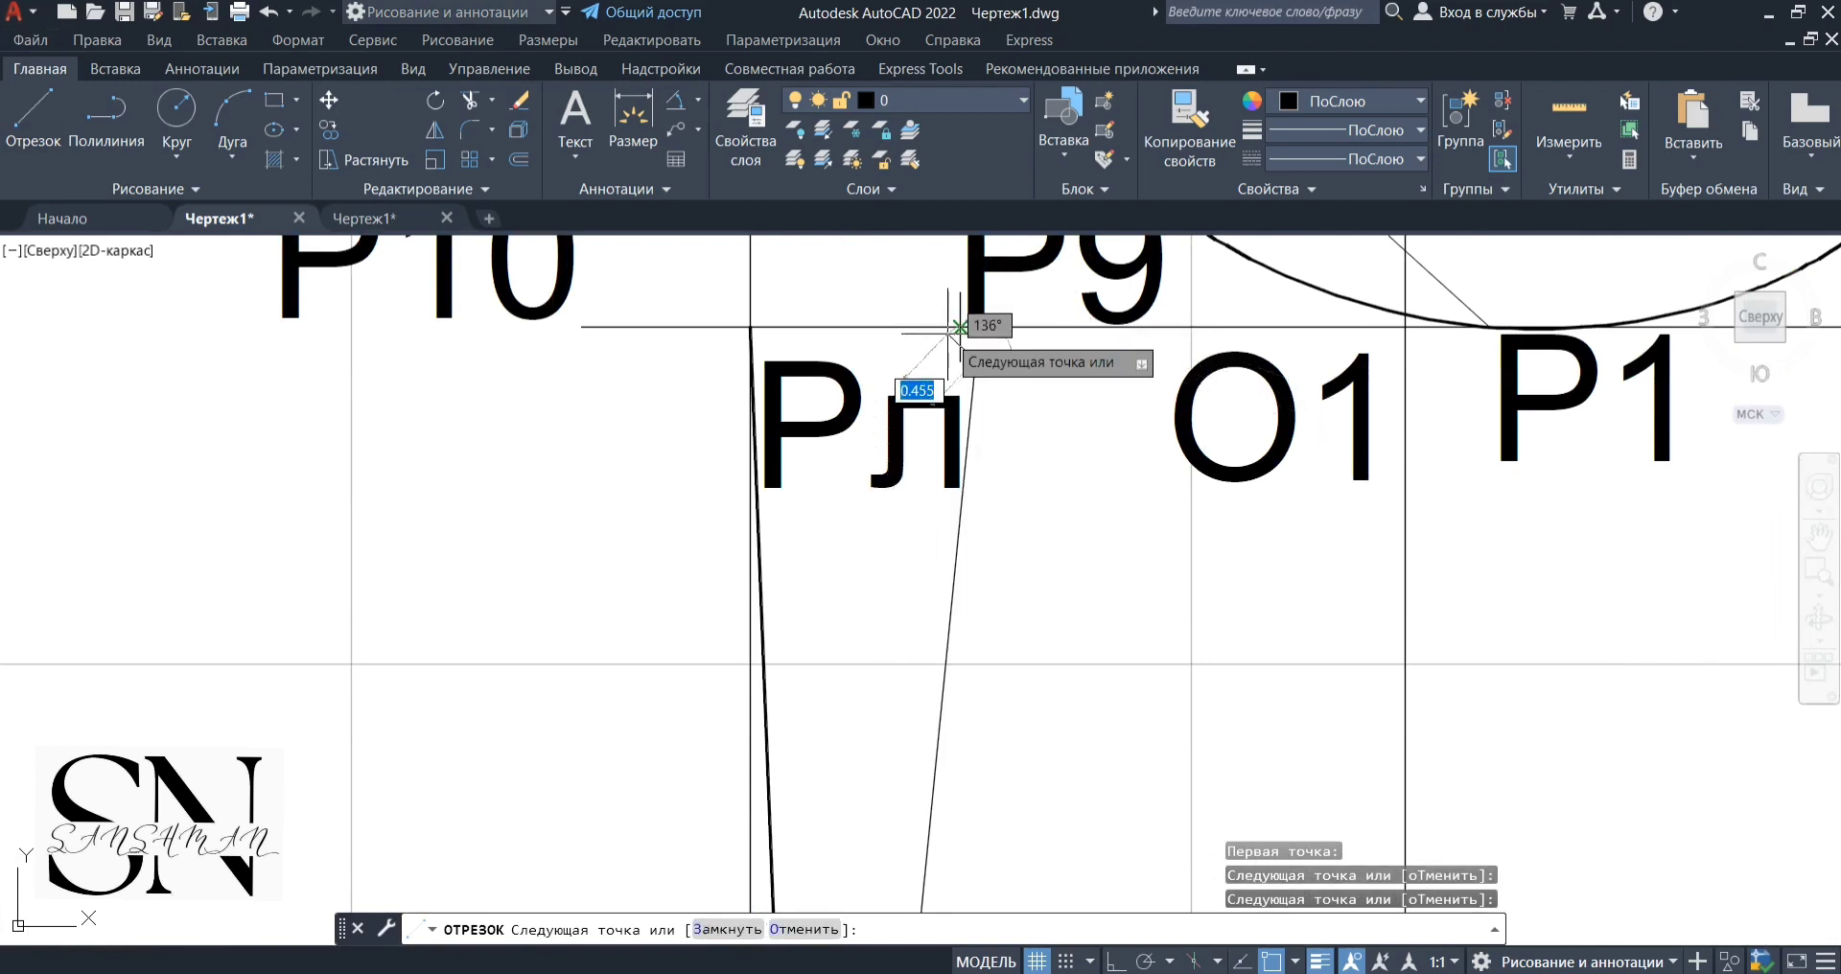
{"action": "key", "text": "Escape"}
Stretch the upper end of the line from Л6 onto the intersection at Р9
{"action": "left_click", "coordinate": [978, 349]}
{"action": "left_click", "coordinate": [970, 361]}
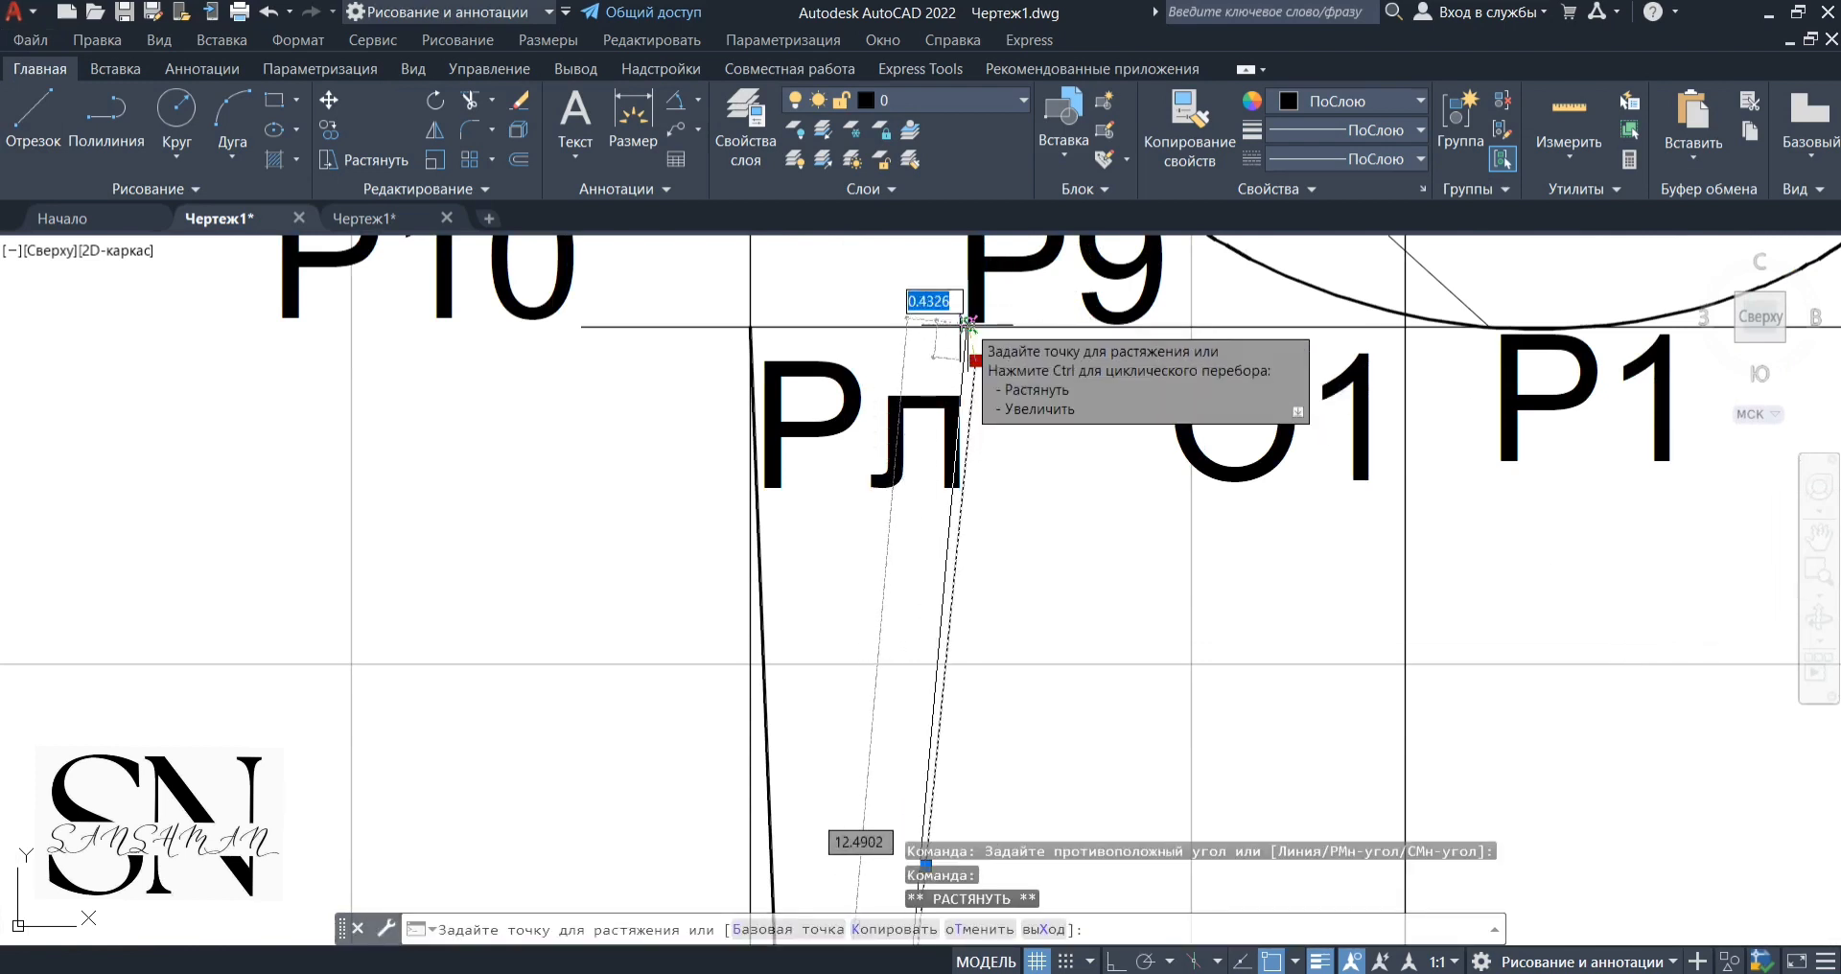
{"action": "left_click", "coordinate": [960, 327]}
{"action": "scroll", "coordinate": [960, 327], "scroll_direction": "down", "scroll_amount": 4}
{"action": "scroll", "coordinate": [1040, 437], "scroll_direction": "down", "scroll_amount": 4}
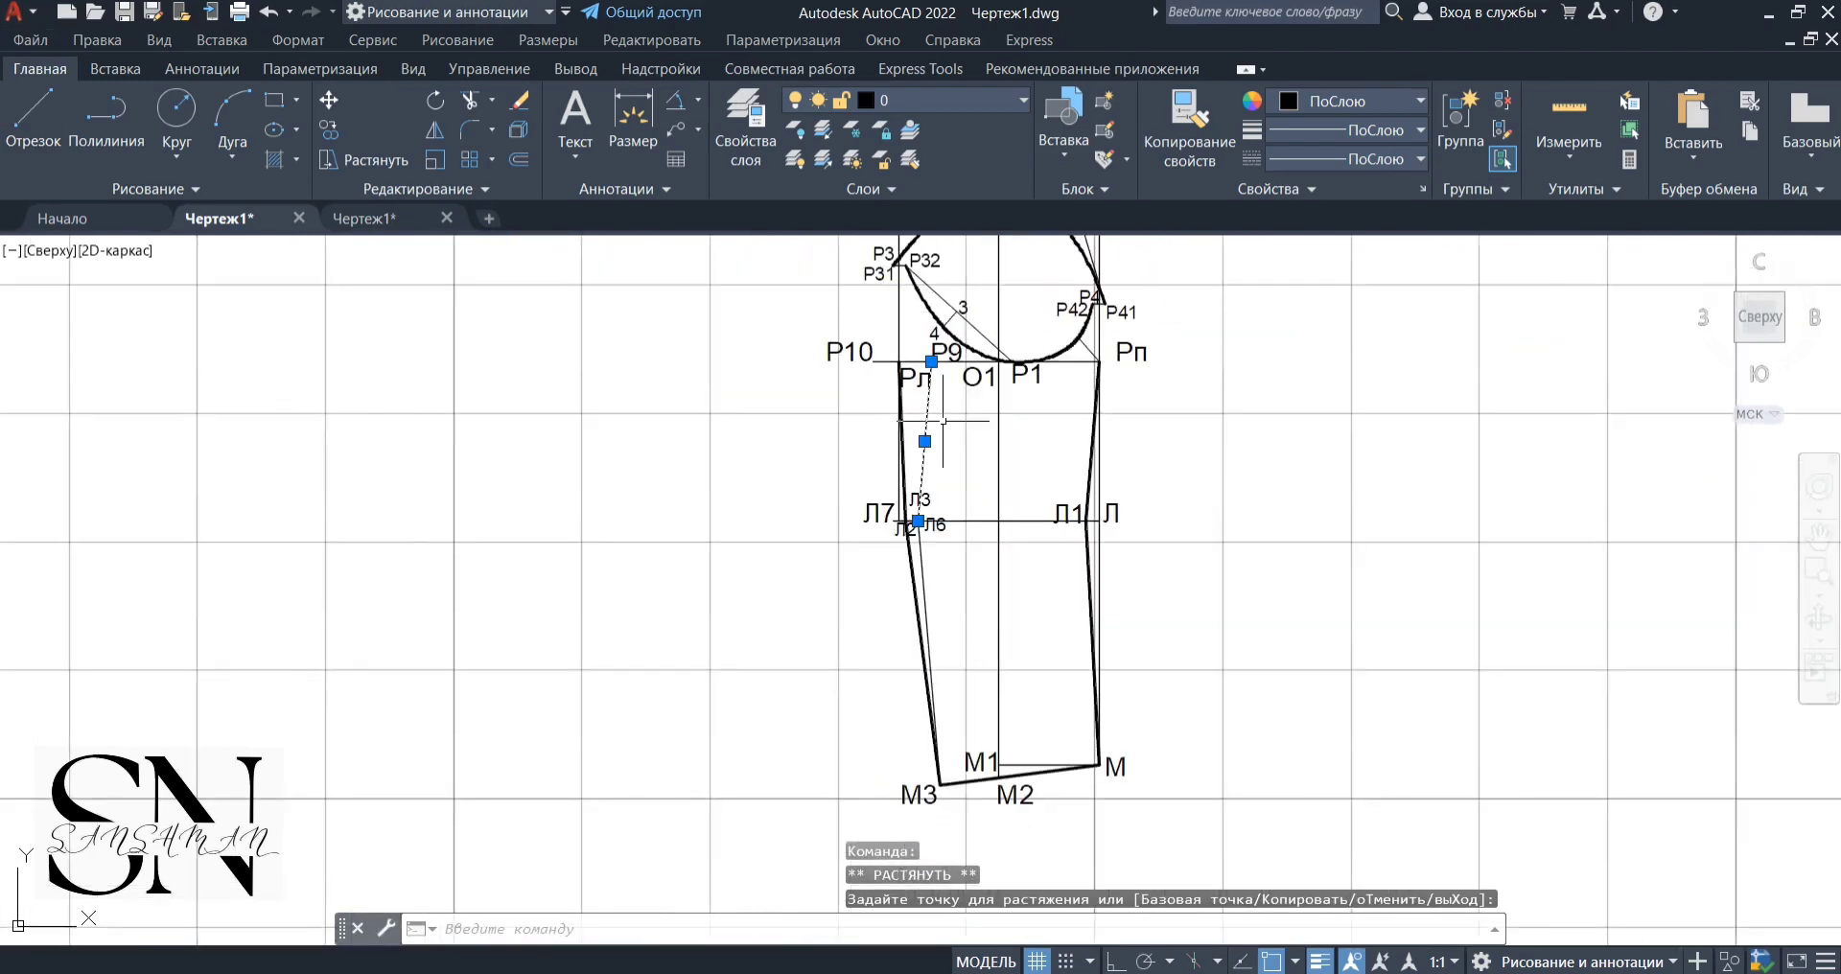
{"action": "scroll", "coordinate": [975, 442], "scroll_direction": "up", "scroll_amount": 2}
{"action": "key", "text": "Escape"}
Extend the line from Л6 through Р9 up to the lower armhole curve
{"action": "scroll", "coordinate": [919, 268], "scroll_direction": "up", "scroll_amount": 2}
{"action": "middle_click_drag", "start_coordinate": [923, 307], "coordinate": [939, 489]}
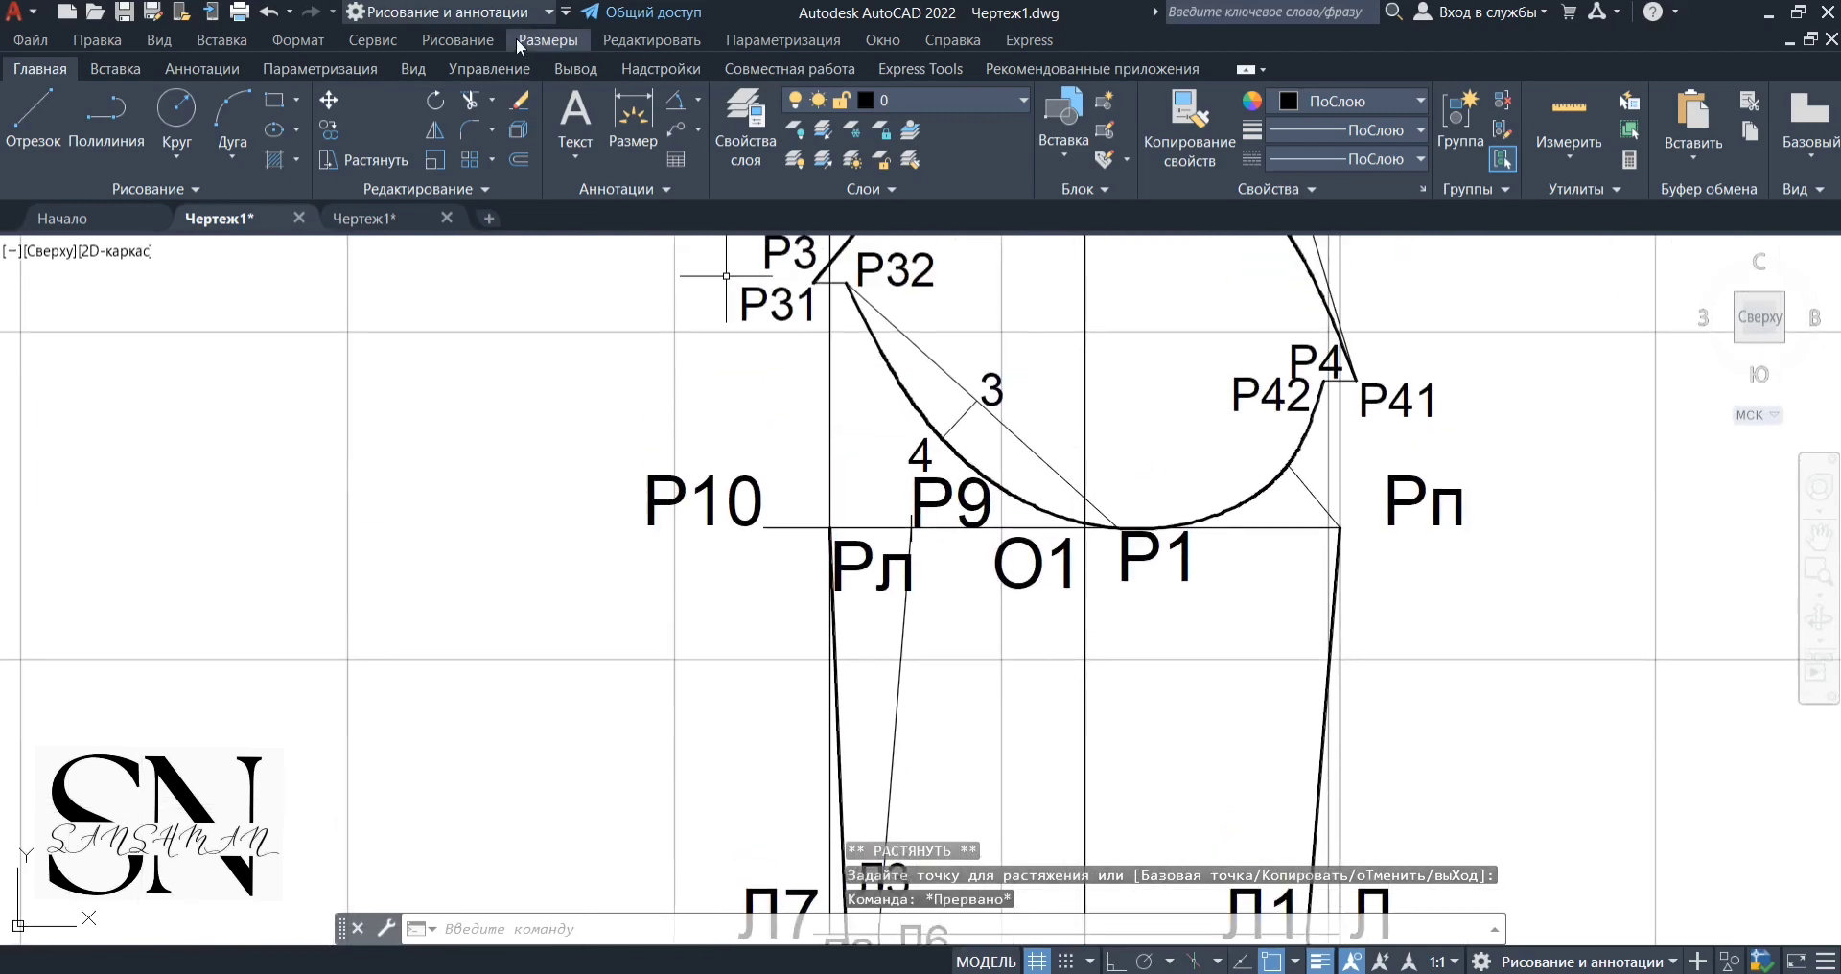
{"action": "left_click", "coordinate": [492, 101]}
{"action": "left_click", "coordinate": [460, 147]}
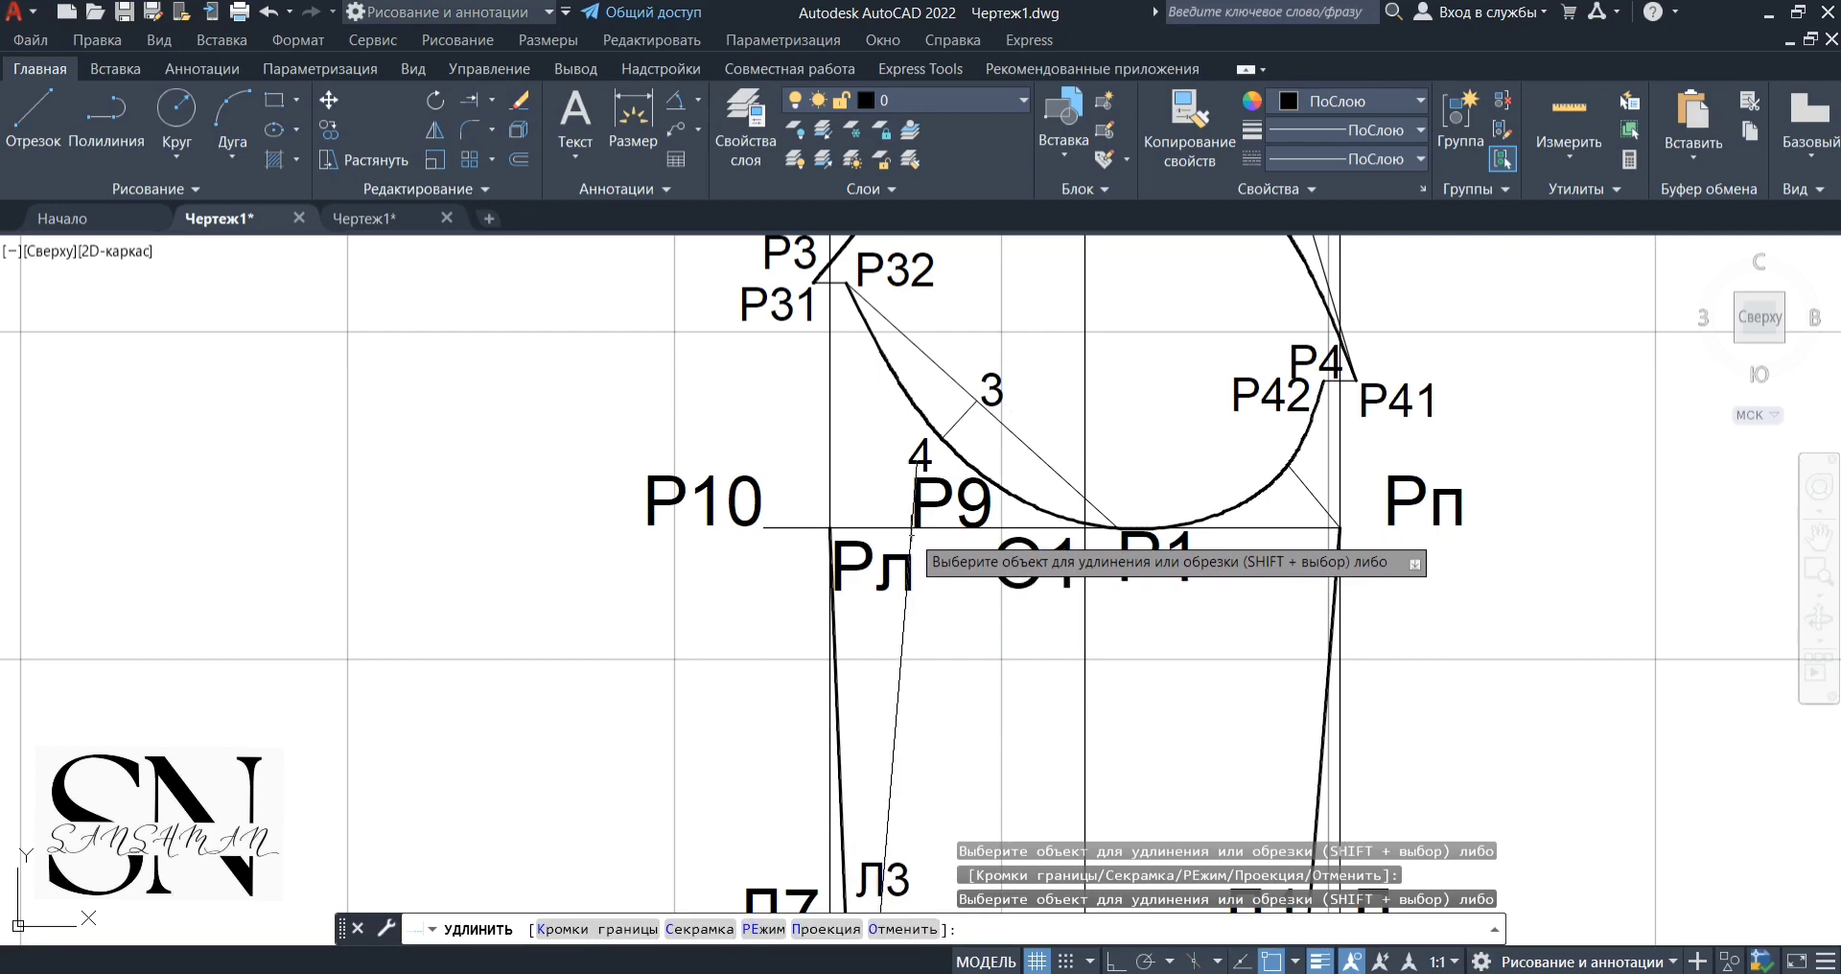
{"action": "scroll", "coordinate": [920, 465], "scroll_direction": "up", "scroll_amount": 3}
{"action": "left_click", "coordinate": [914, 366]}
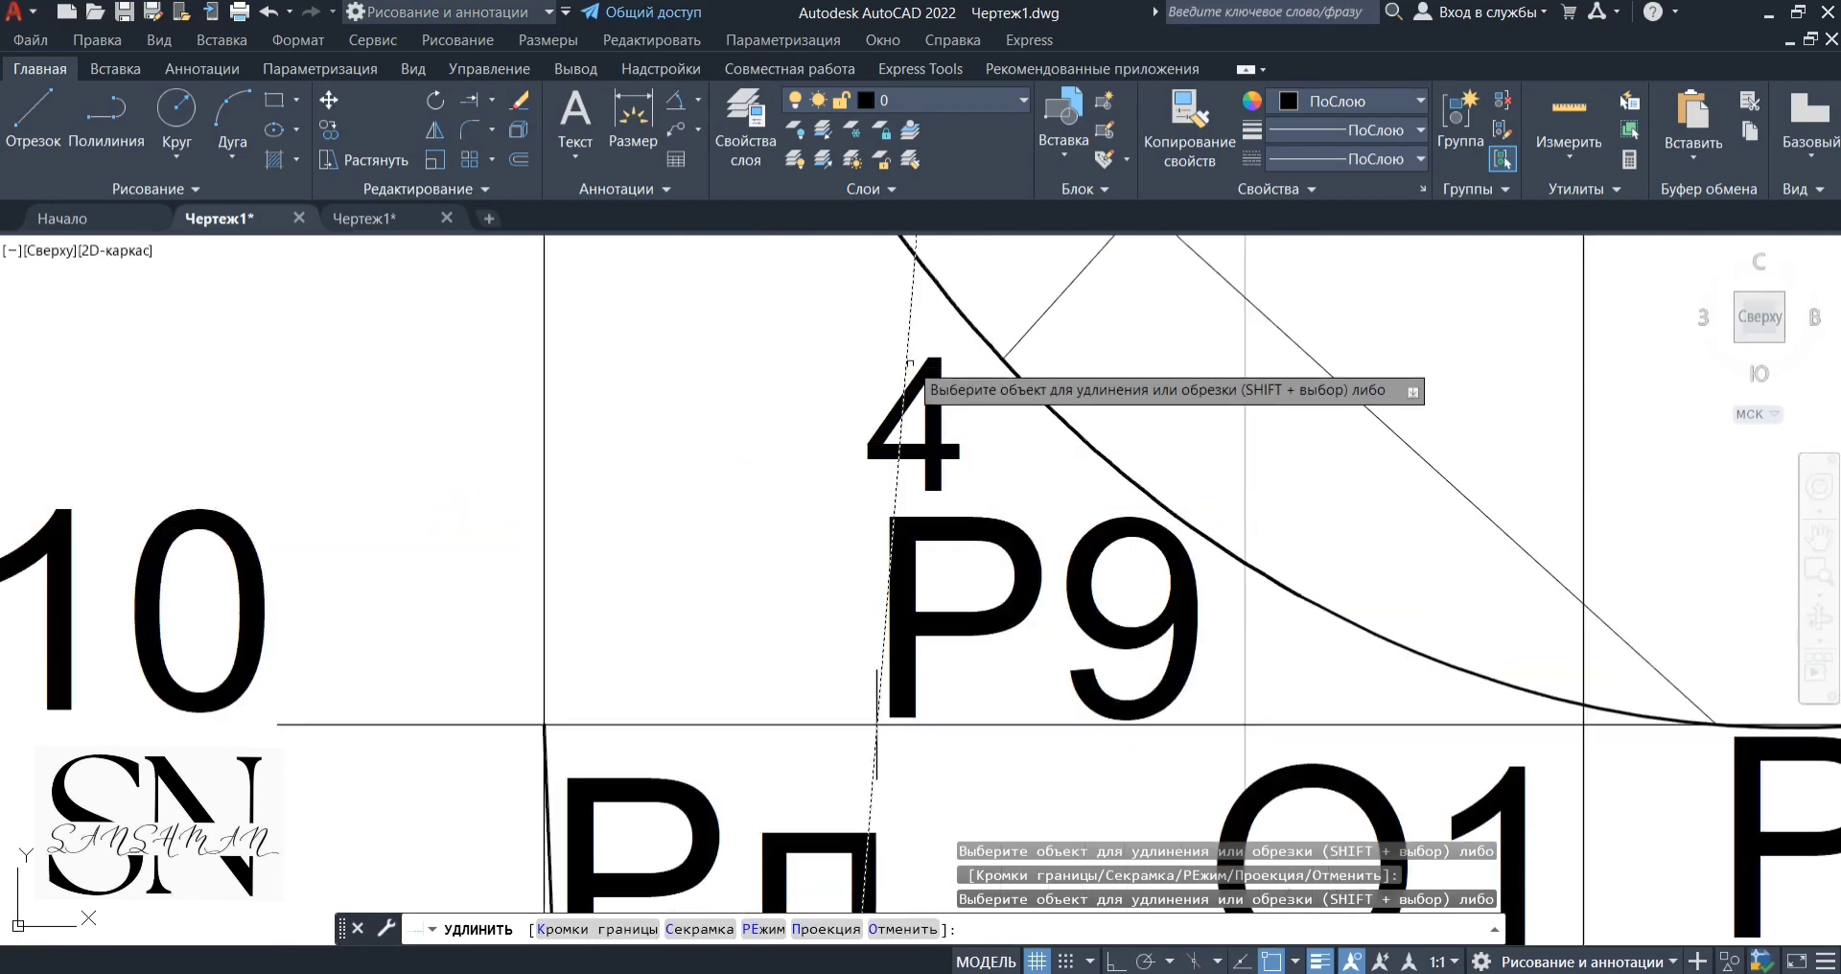
{"action": "scroll", "coordinate": [880, 402], "scroll_direction": "down", "scroll_amount": 4}
{"action": "key", "text": "Escape"}
Draw connected lines from М3 through the outer end of the elbow line at Л7 to Р10
{"action": "scroll", "coordinate": [811, 289], "scroll_direction": "down", "scroll_amount": 2}
{"action": "scroll", "coordinate": [912, 394], "scroll_direction": "up", "scroll_amount": 4}
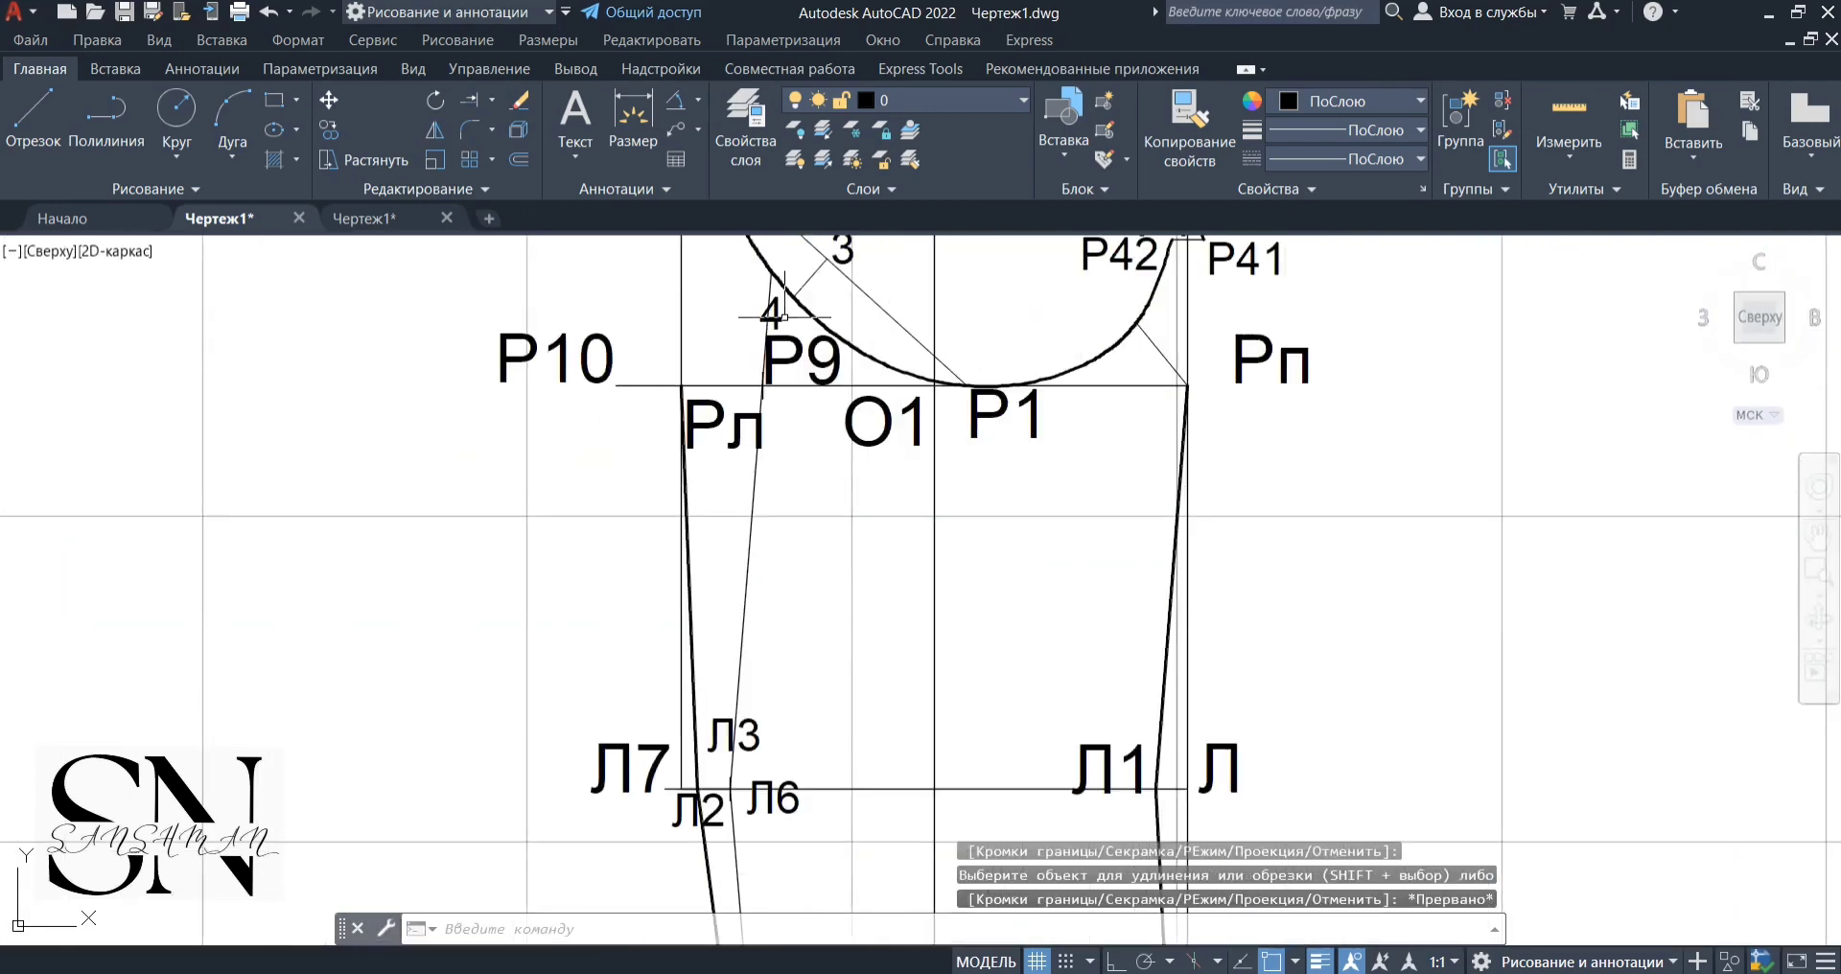
{"action": "scroll", "coordinate": [844, 405], "scroll_direction": "down", "scroll_amount": 1}
{"action": "scroll", "coordinate": [896, 488], "scroll_direction": "up", "scroll_amount": 7}
{"action": "left_click", "coordinate": [896, 488]}
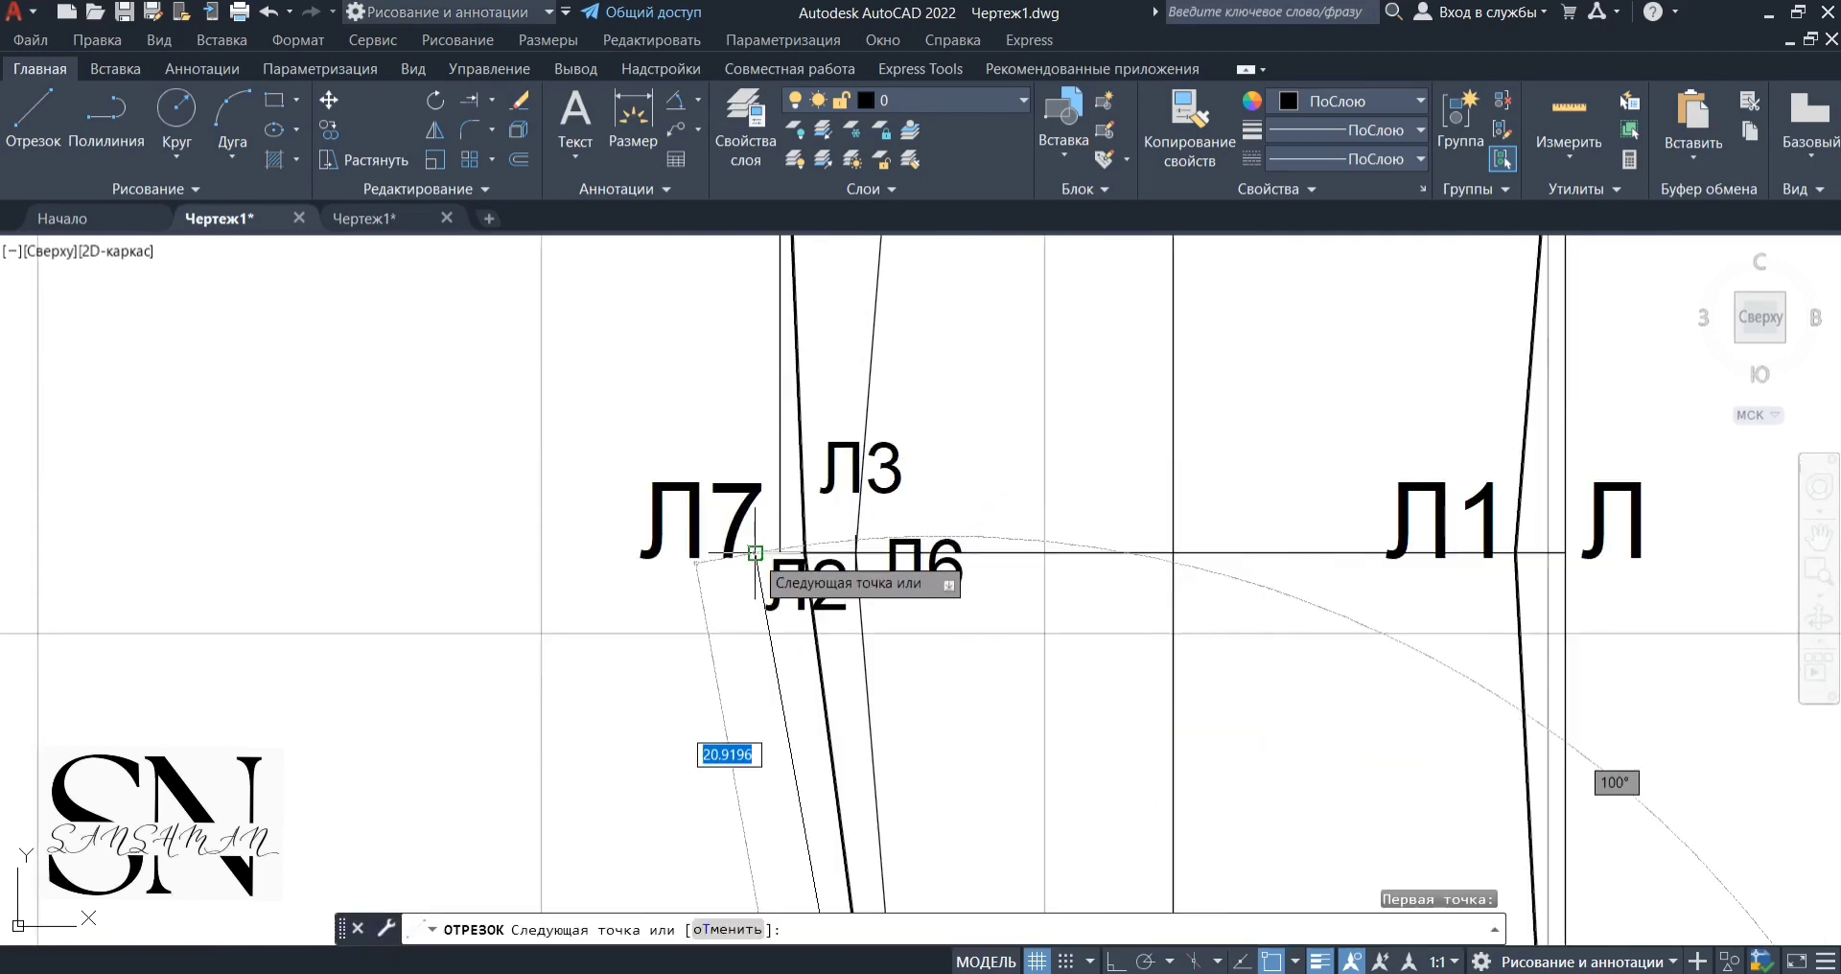
{"action": "left_click", "coordinate": [757, 554]}
{"action": "scroll", "coordinate": [757, 553], "scroll_direction": "down", "scroll_amount": 6}
{"action": "scroll", "coordinate": [758, 388], "scroll_direction": "up", "scroll_amount": 2}
{"action": "scroll", "coordinate": [727, 391], "scroll_direction": "up", "scroll_amount": 1}
{"action": "left_click", "coordinate": [717, 416]}
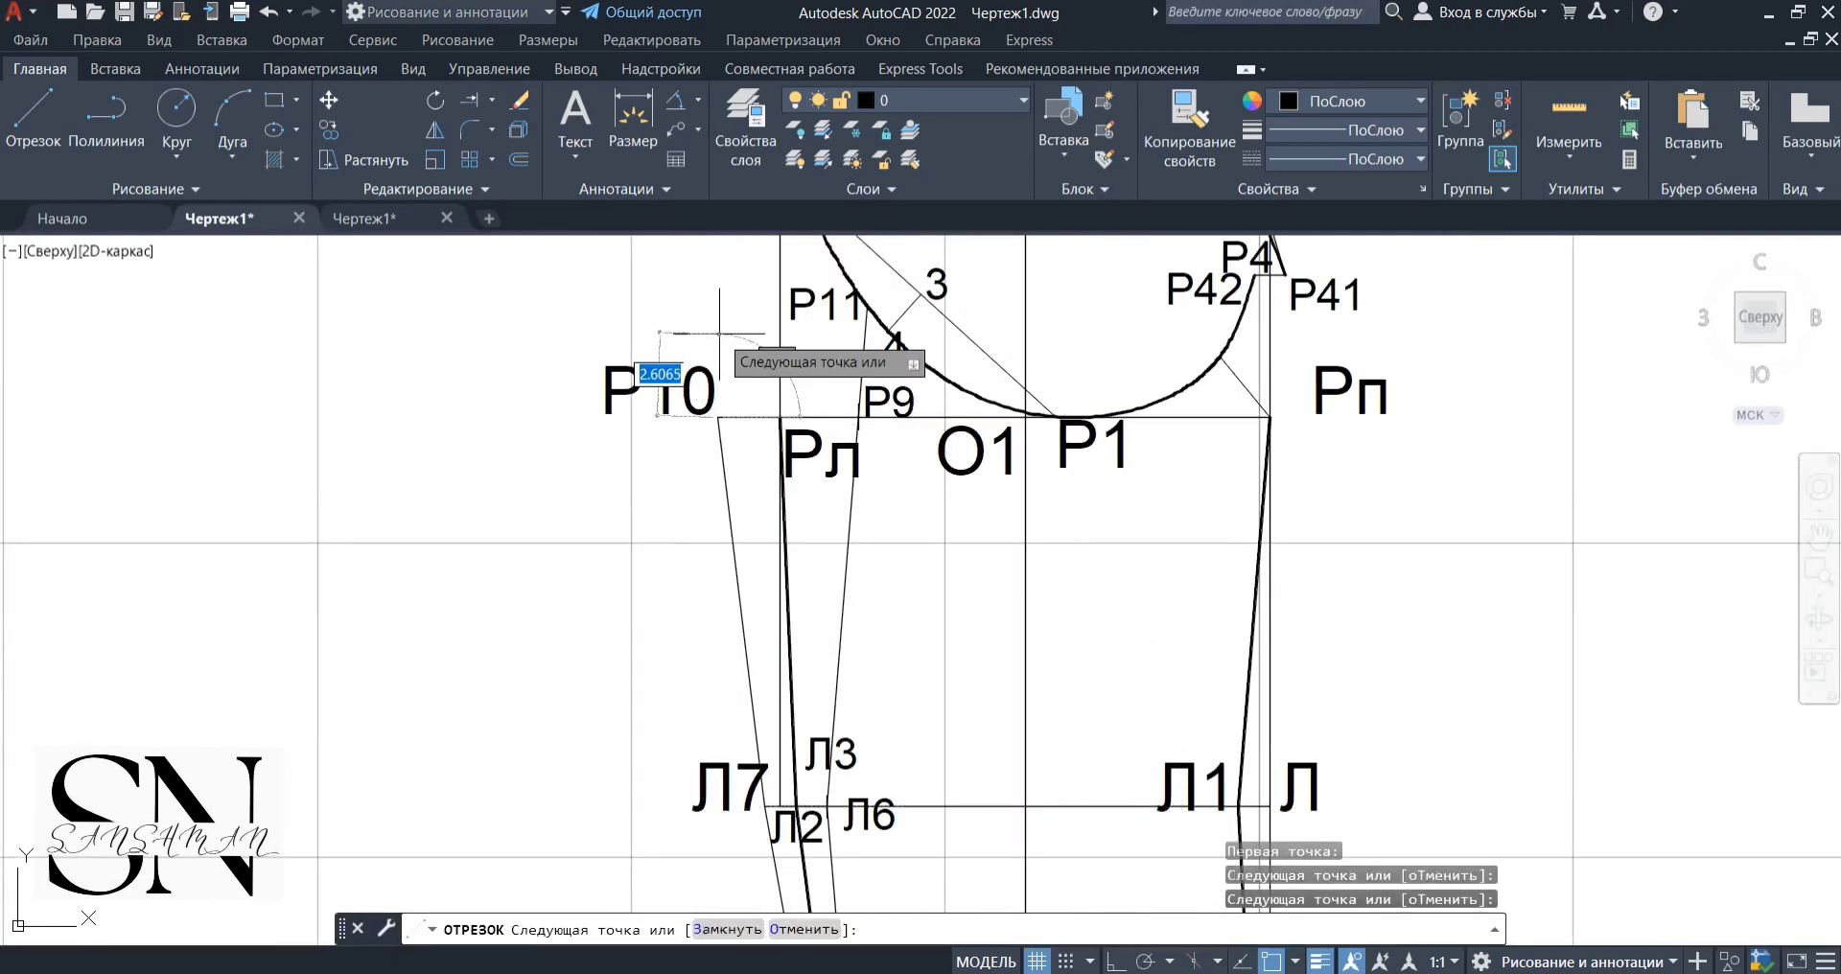
{"action": "scroll", "coordinate": [717, 333], "scroll_direction": "down", "scroll_amount": 2}
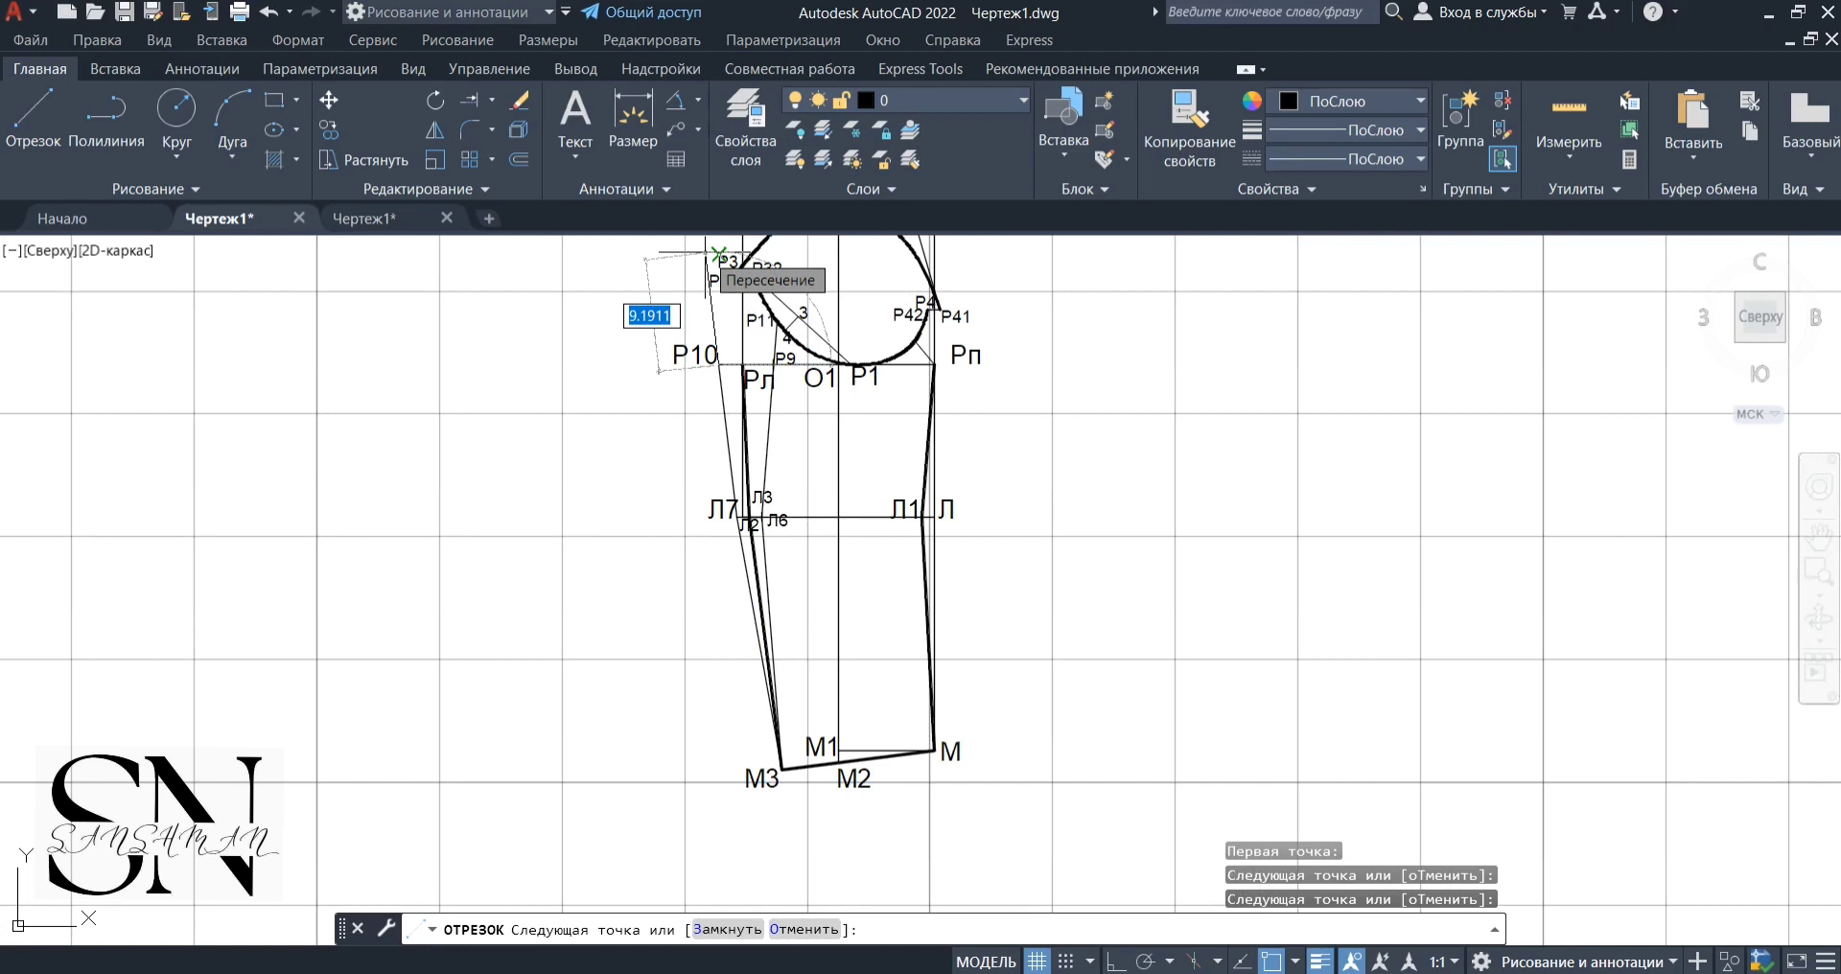
{"action": "key", "text": "Escape"}
{"action": "scroll", "coordinate": [710, 264], "scroll_direction": "up", "scroll_amount": 4}
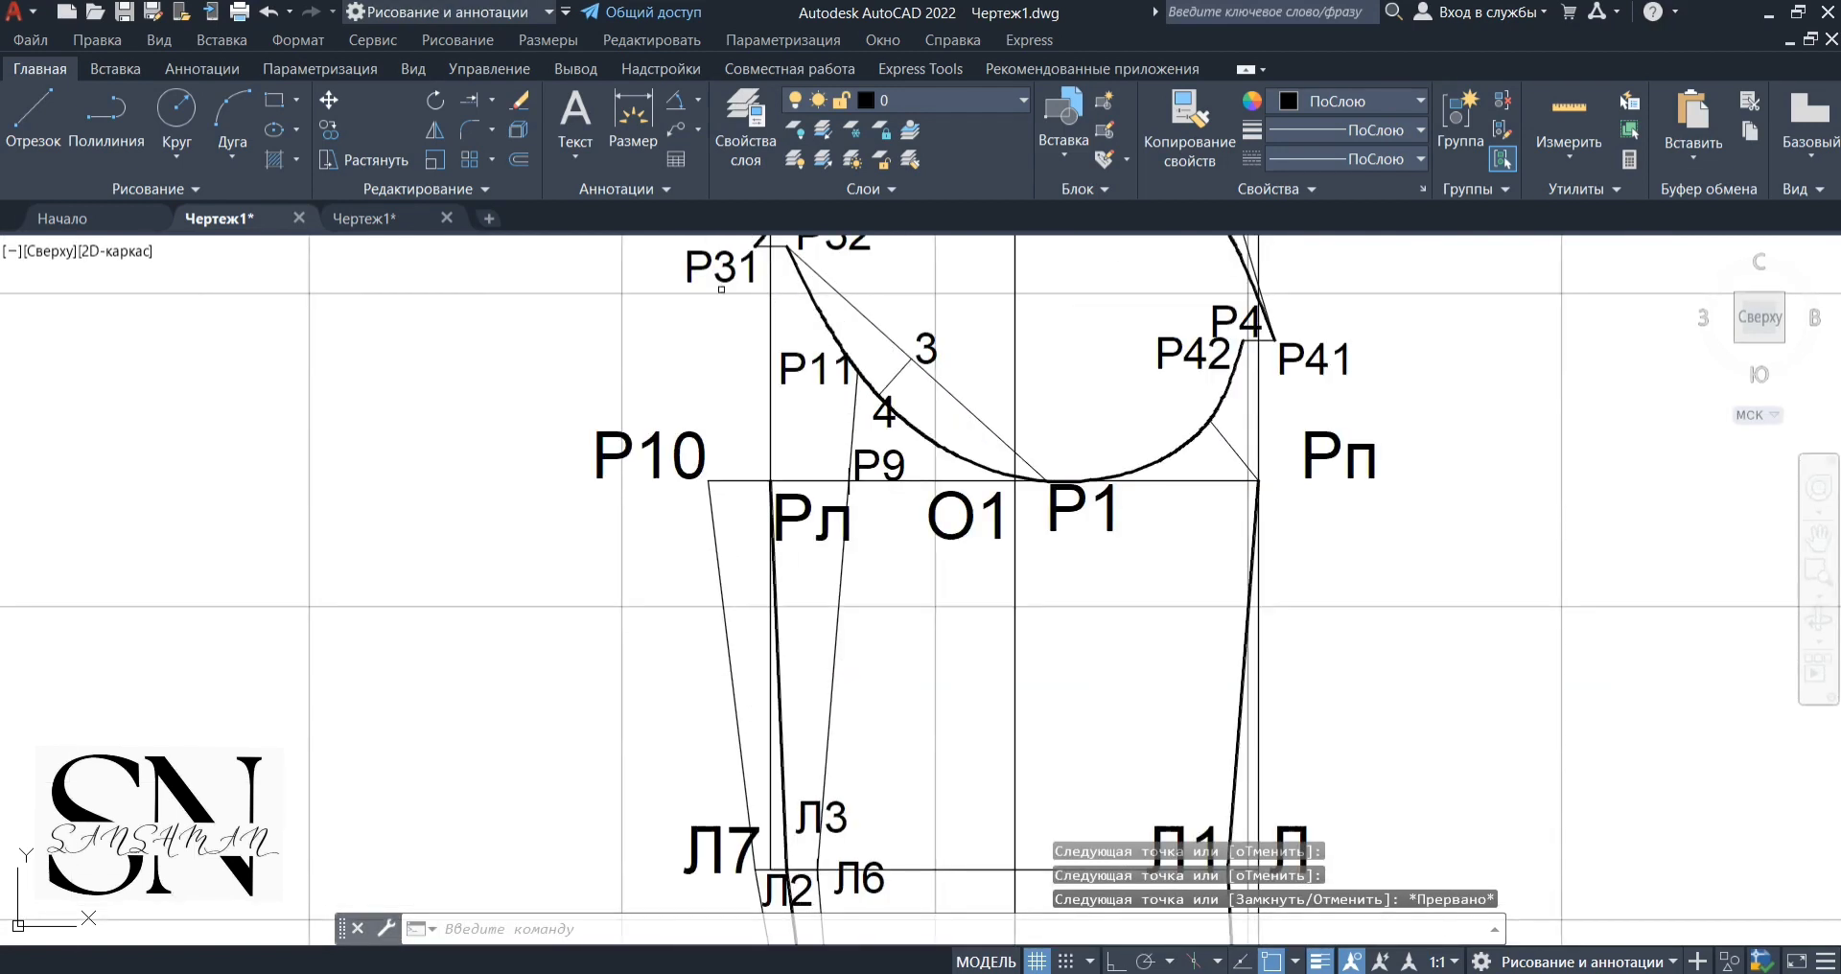
With Ortho on, draw a horizontal line from Р11 on the armhole curve outward to the vertical line through Рл
{"action": "left_click", "coordinate": [31, 134]}
{"action": "scroll", "coordinate": [832, 384], "scroll_direction": "up", "scroll_amount": 4}
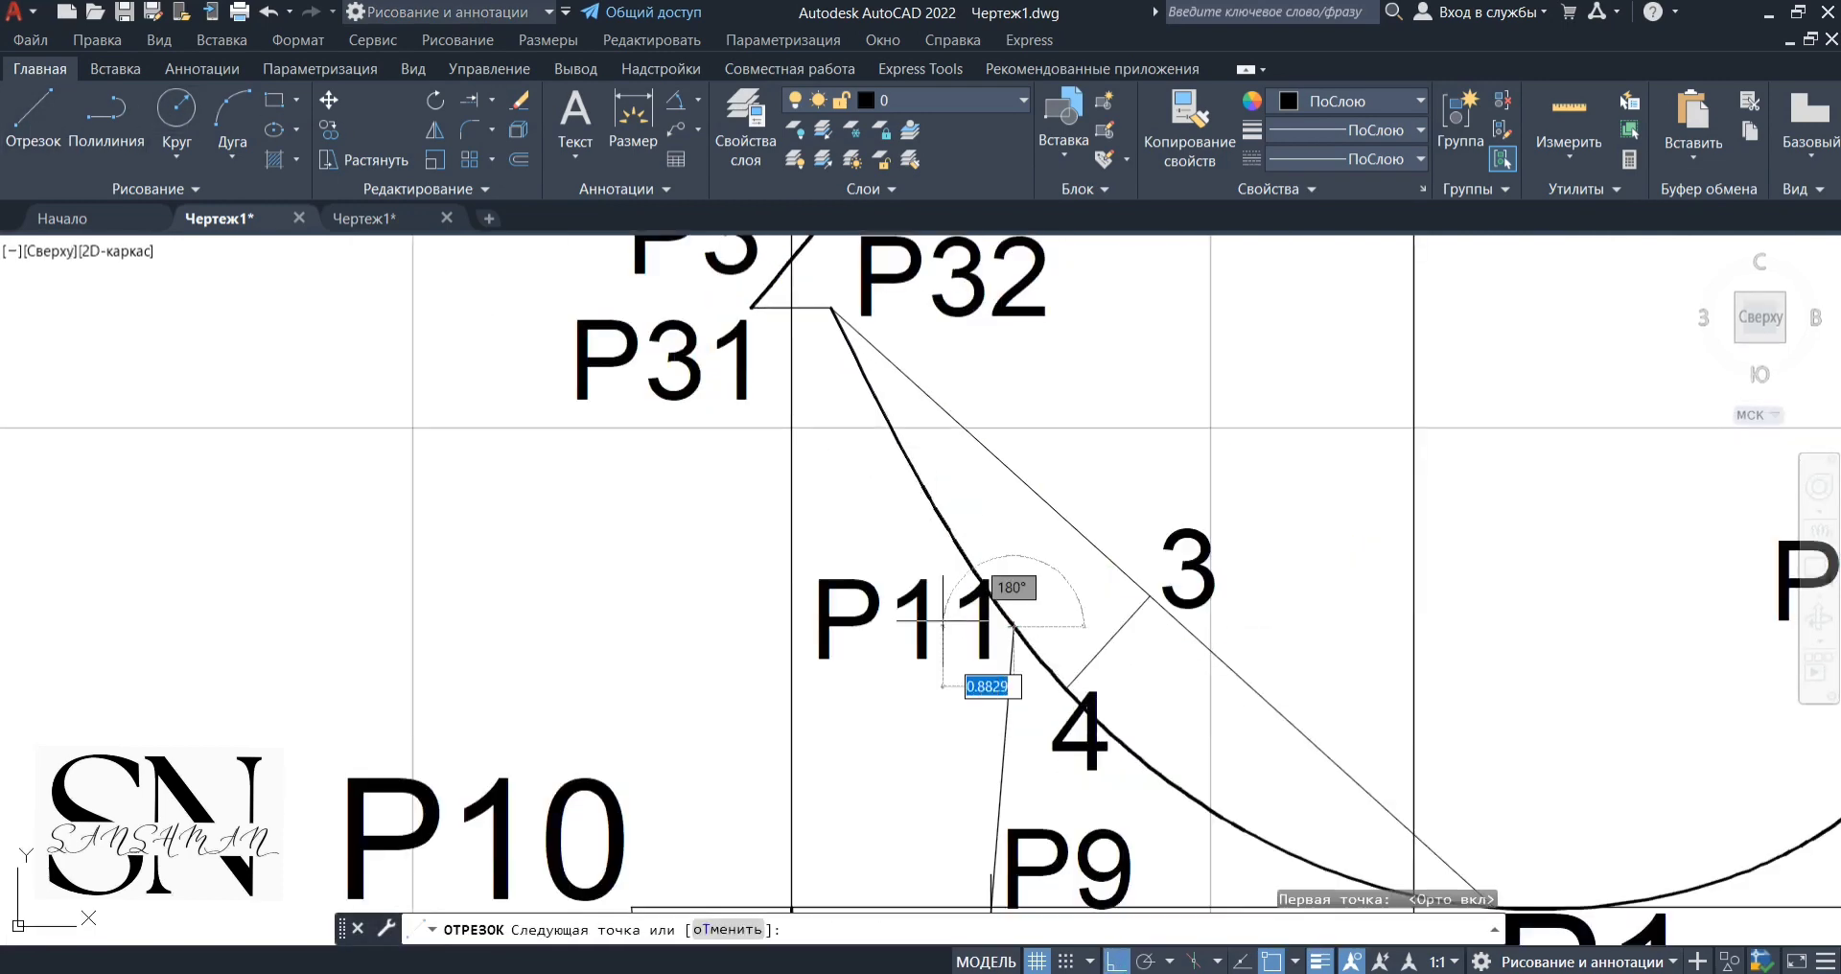
{"action": "left_click", "coordinate": [902, 476]}
{"action": "key", "text": "Escape"}
{"action": "scroll", "coordinate": [789, 628], "scroll_direction": "down", "scroll_amount": 4}
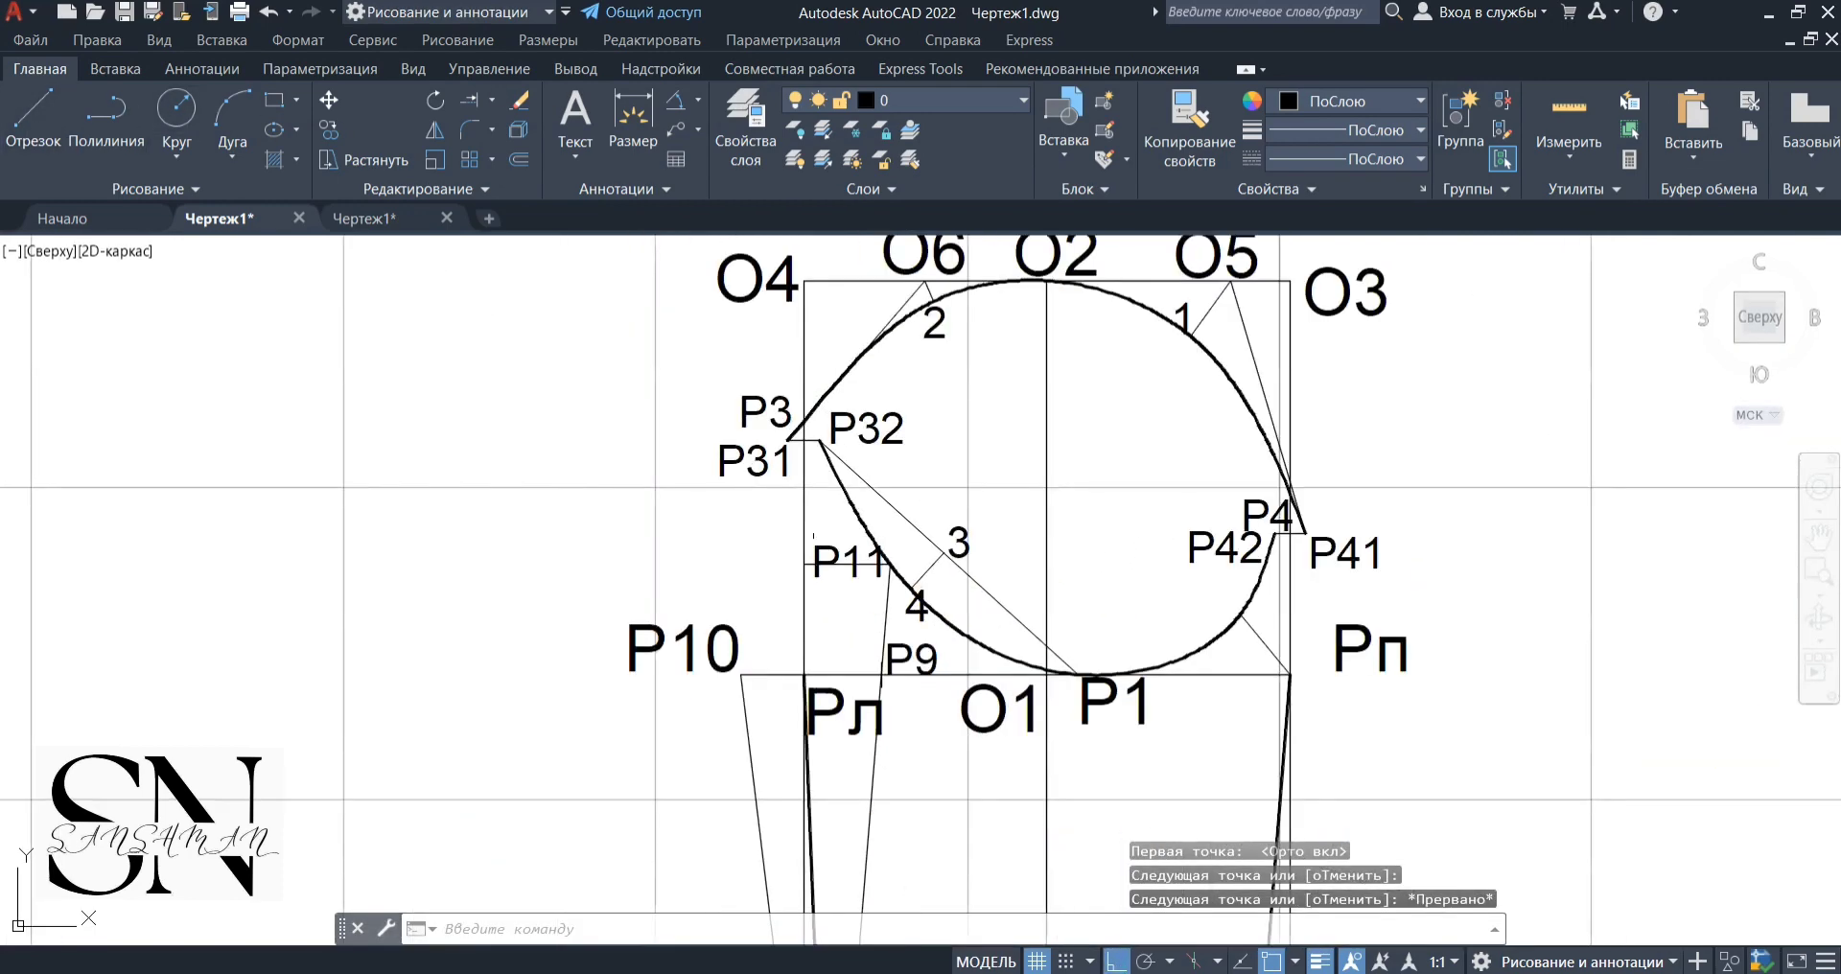
Copy the horizontal segment between Р10 and Рл, based at Рл, to the outer end of the Р11 line
{"action": "left_click", "coordinate": [769, 677]}
{"action": "left_click", "coordinate": [329, 130]}
{"action": "left_click", "coordinate": [805, 675]}
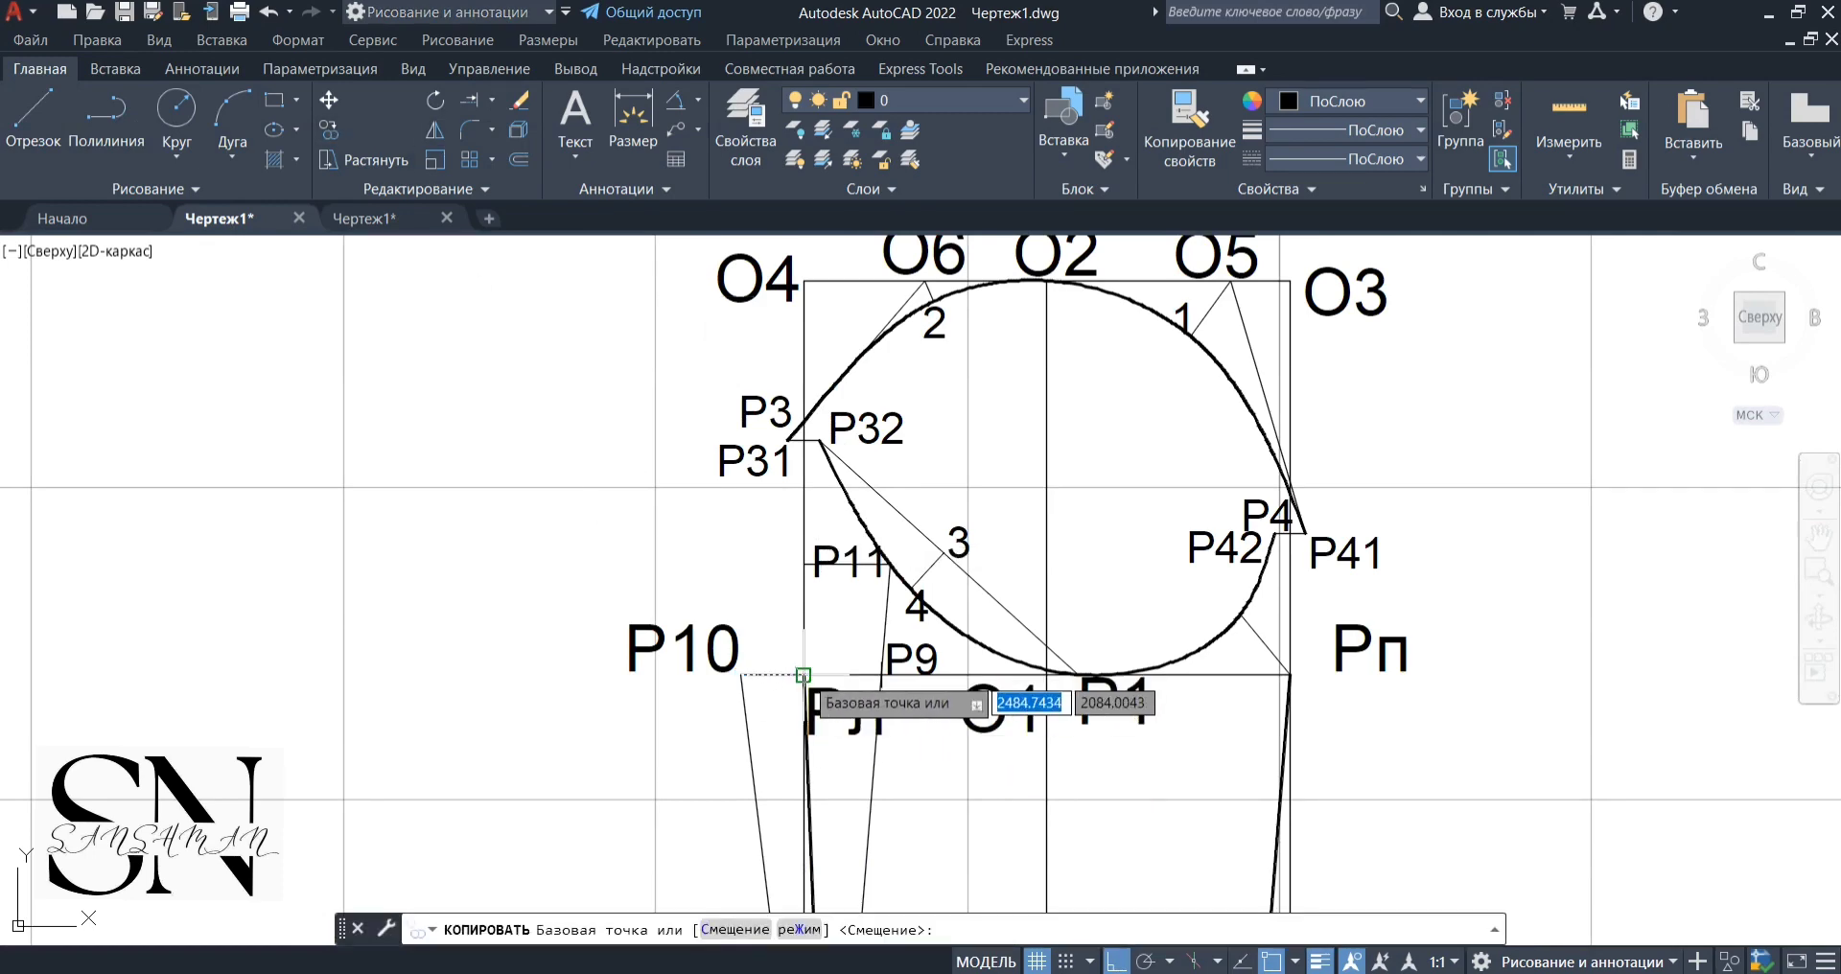
{"action": "scroll", "coordinate": [792, 554], "scroll_direction": "up", "scroll_amount": 4}
{"action": "key", "text": "Escape"}
{"action": "scroll", "coordinate": [719, 510], "scroll_direction": "down", "scroll_amount": 3}
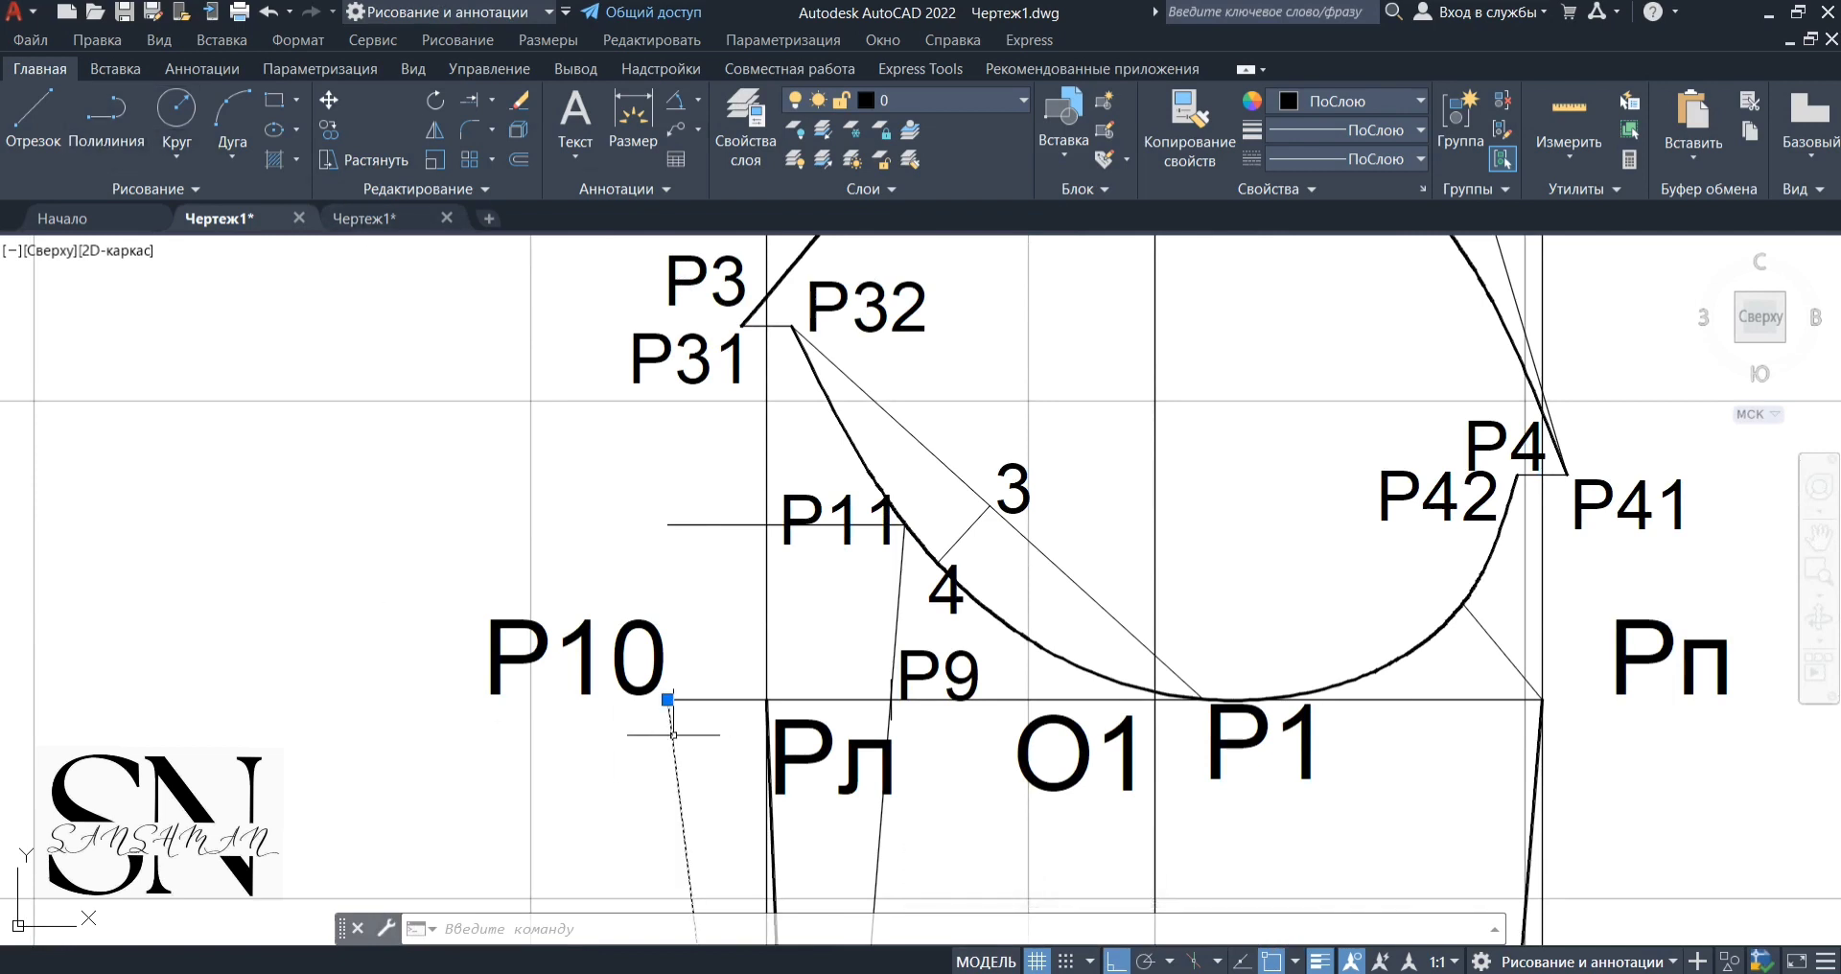
Stretch the upper end of the outer seam line from Р10 up to the outer end of the Р11 line
{"action": "left_click", "coordinate": [667, 700]}
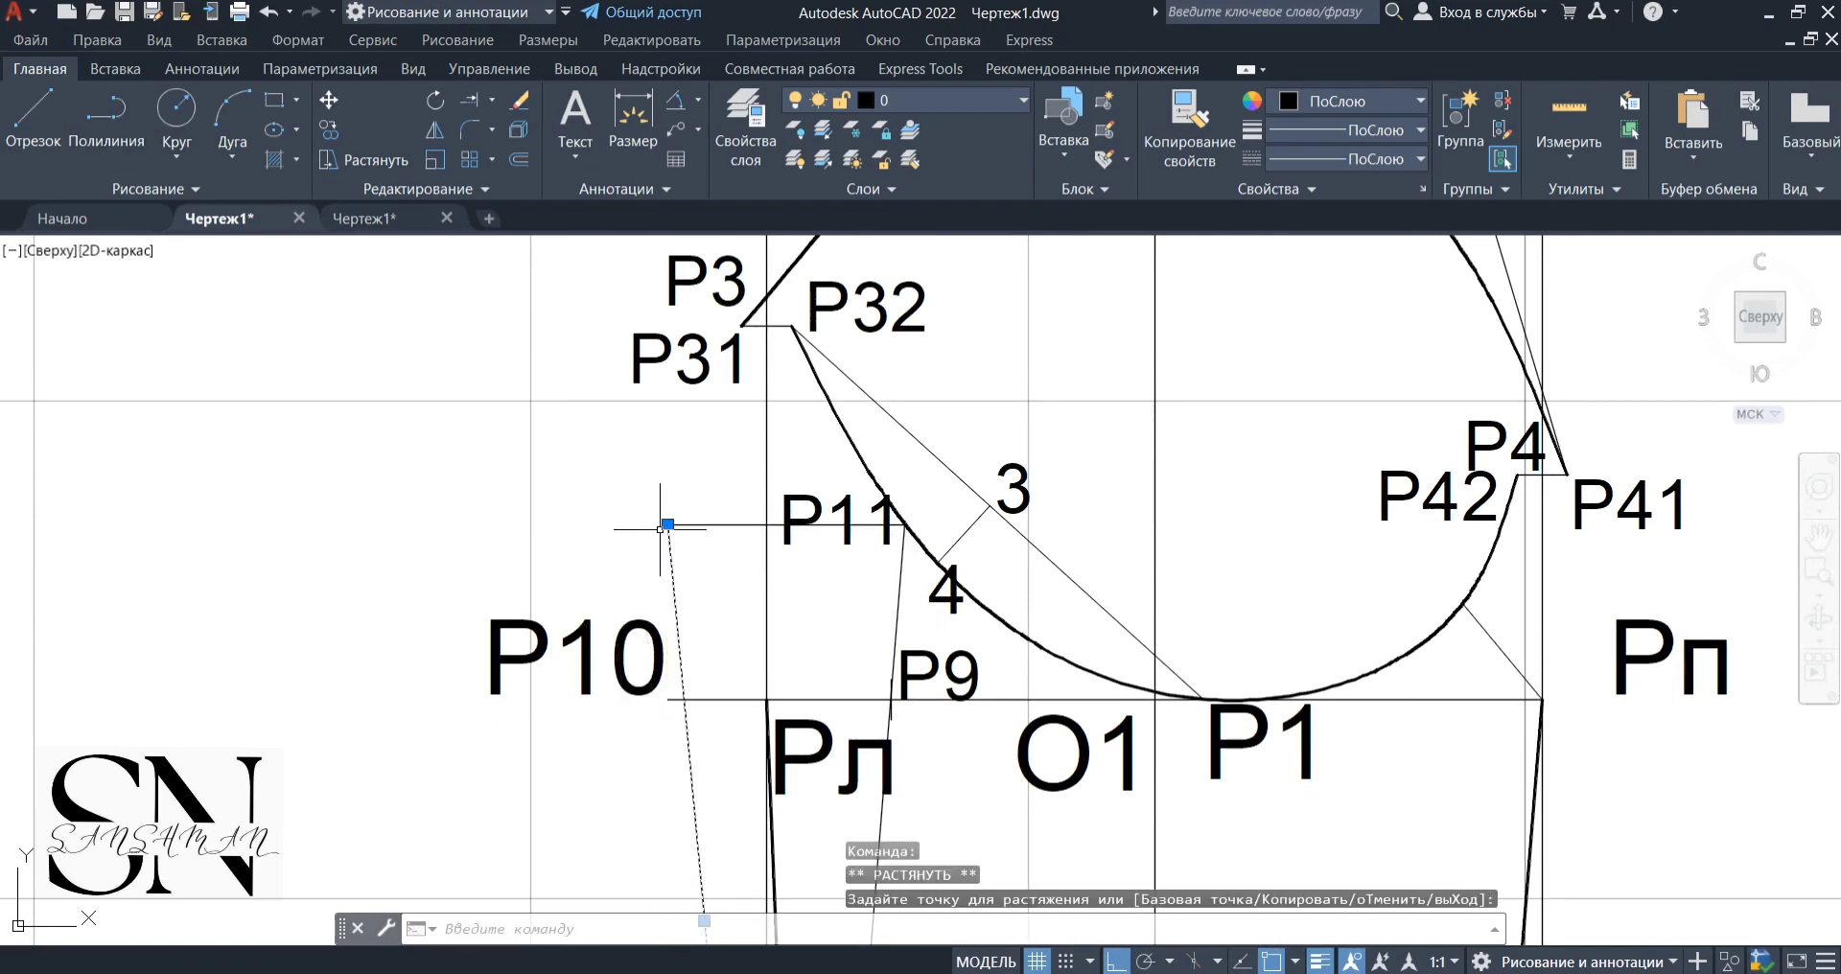
{"action": "left_click", "coordinate": [662, 526]}
{"action": "scroll", "coordinate": [658, 522], "scroll_direction": "down", "scroll_amount": 6}
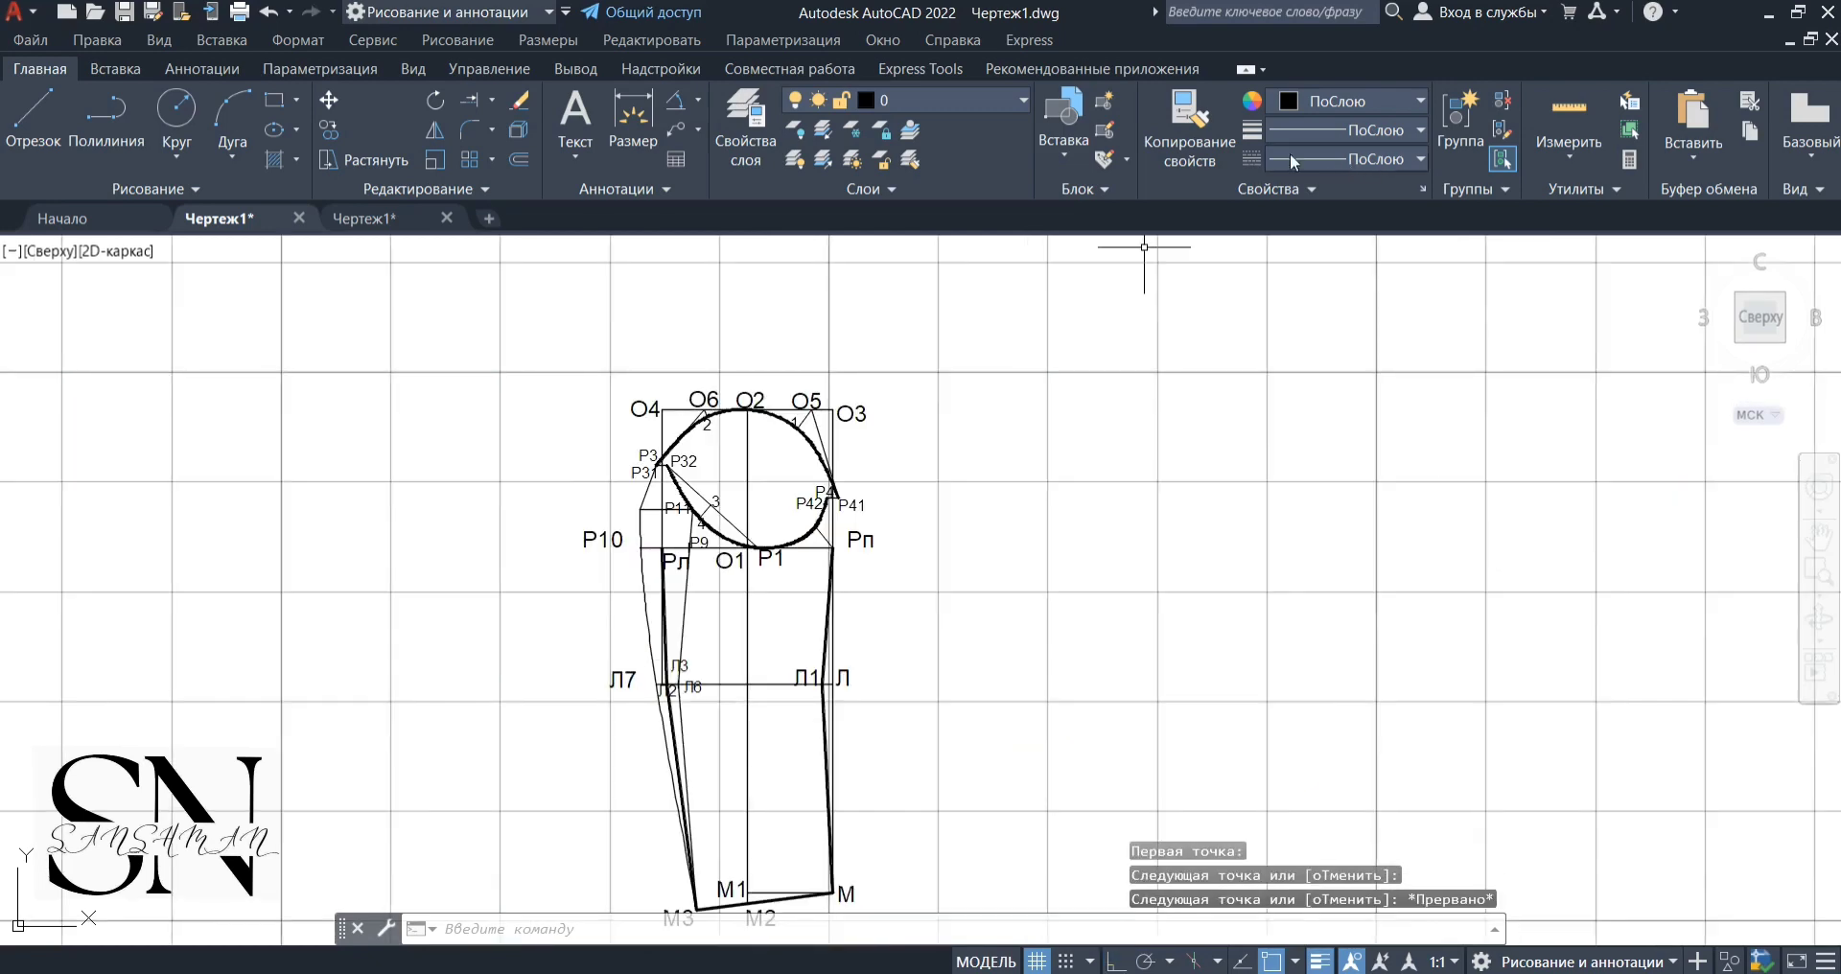
Match the upper cap curve's properties onto the outer seam outline running from Р31 past Р10 and Л7 to М3
{"action": "left_click", "coordinate": [1190, 124]}
{"action": "scroll", "coordinate": [674, 459], "scroll_direction": "up", "scroll_amount": 2}
{"action": "left_click", "coordinate": [674, 458]}
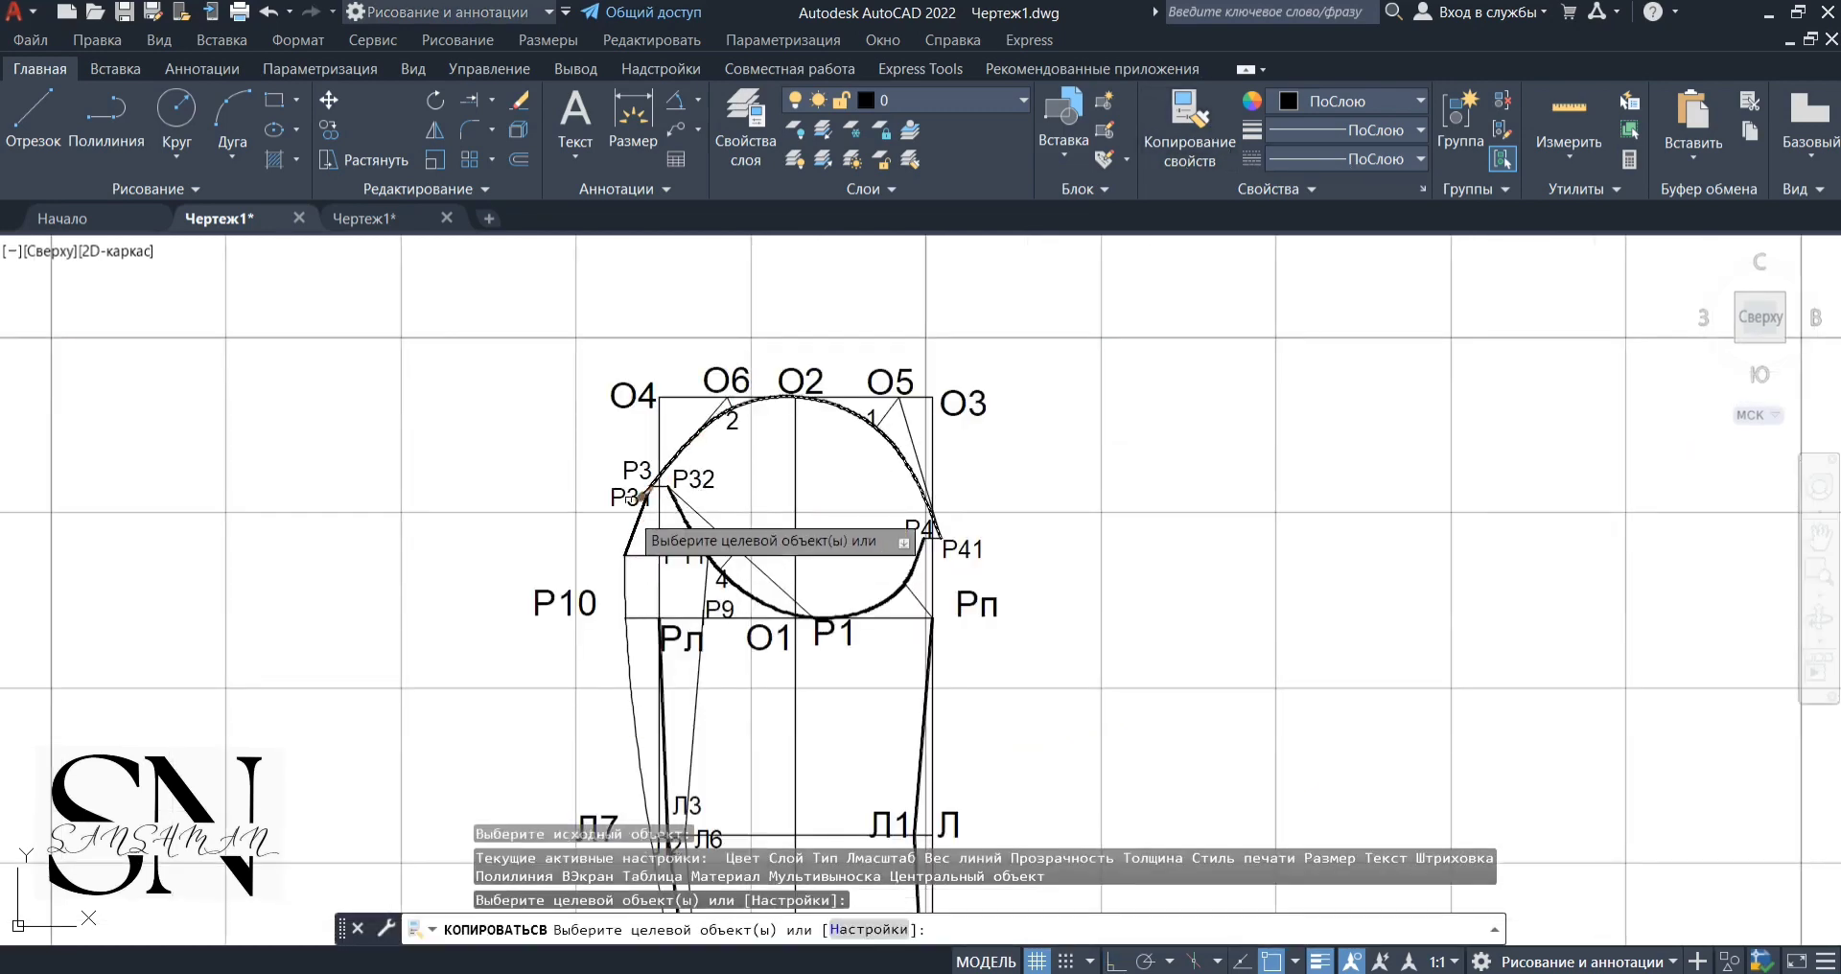
{"action": "scroll", "coordinate": [619, 460], "scroll_direction": "down", "scroll_amount": 4}
{"action": "scroll", "coordinate": [601, 592], "scroll_direction": "up", "scroll_amount": 2}
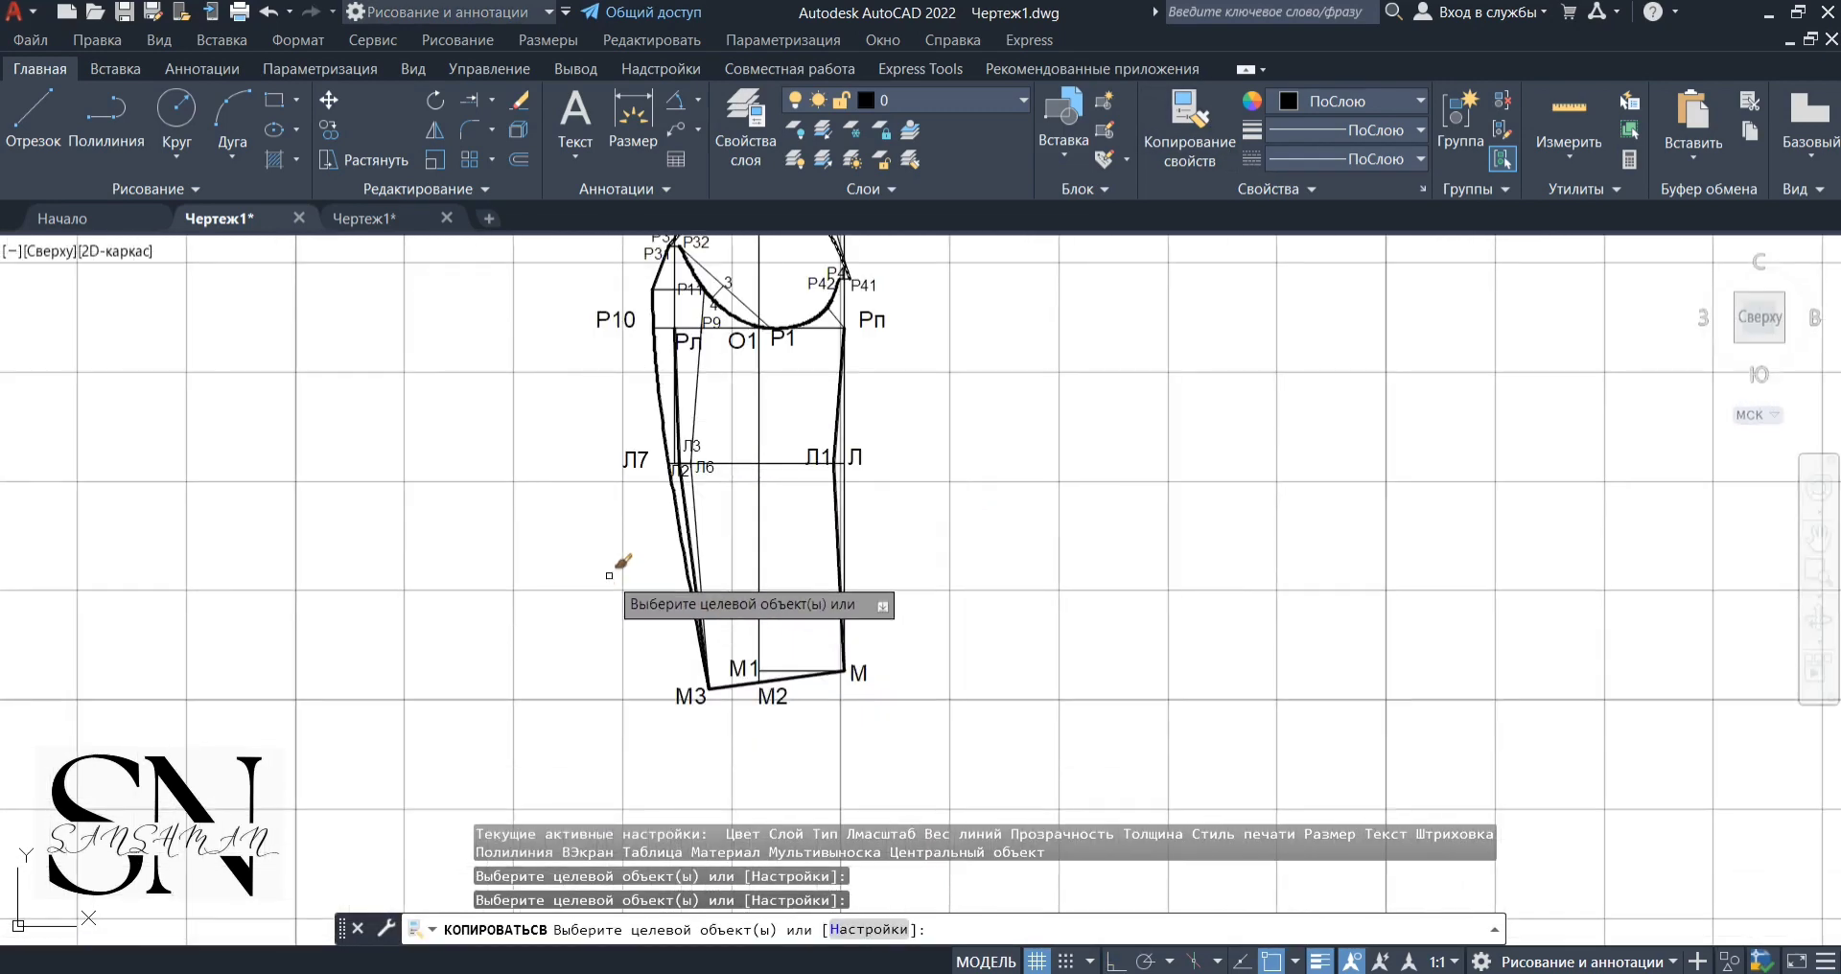
{"action": "key", "text": "Escape"}
Draw a short vertical tick starting on the horizontal line 2.5 units from Рп toward Р1, using a tracking point
{"action": "scroll", "coordinate": [741, 429], "scroll_direction": "up", "scroll_amount": 2}
{"action": "scroll", "coordinate": [681, 312], "scroll_direction": "up", "scroll_amount": 5}
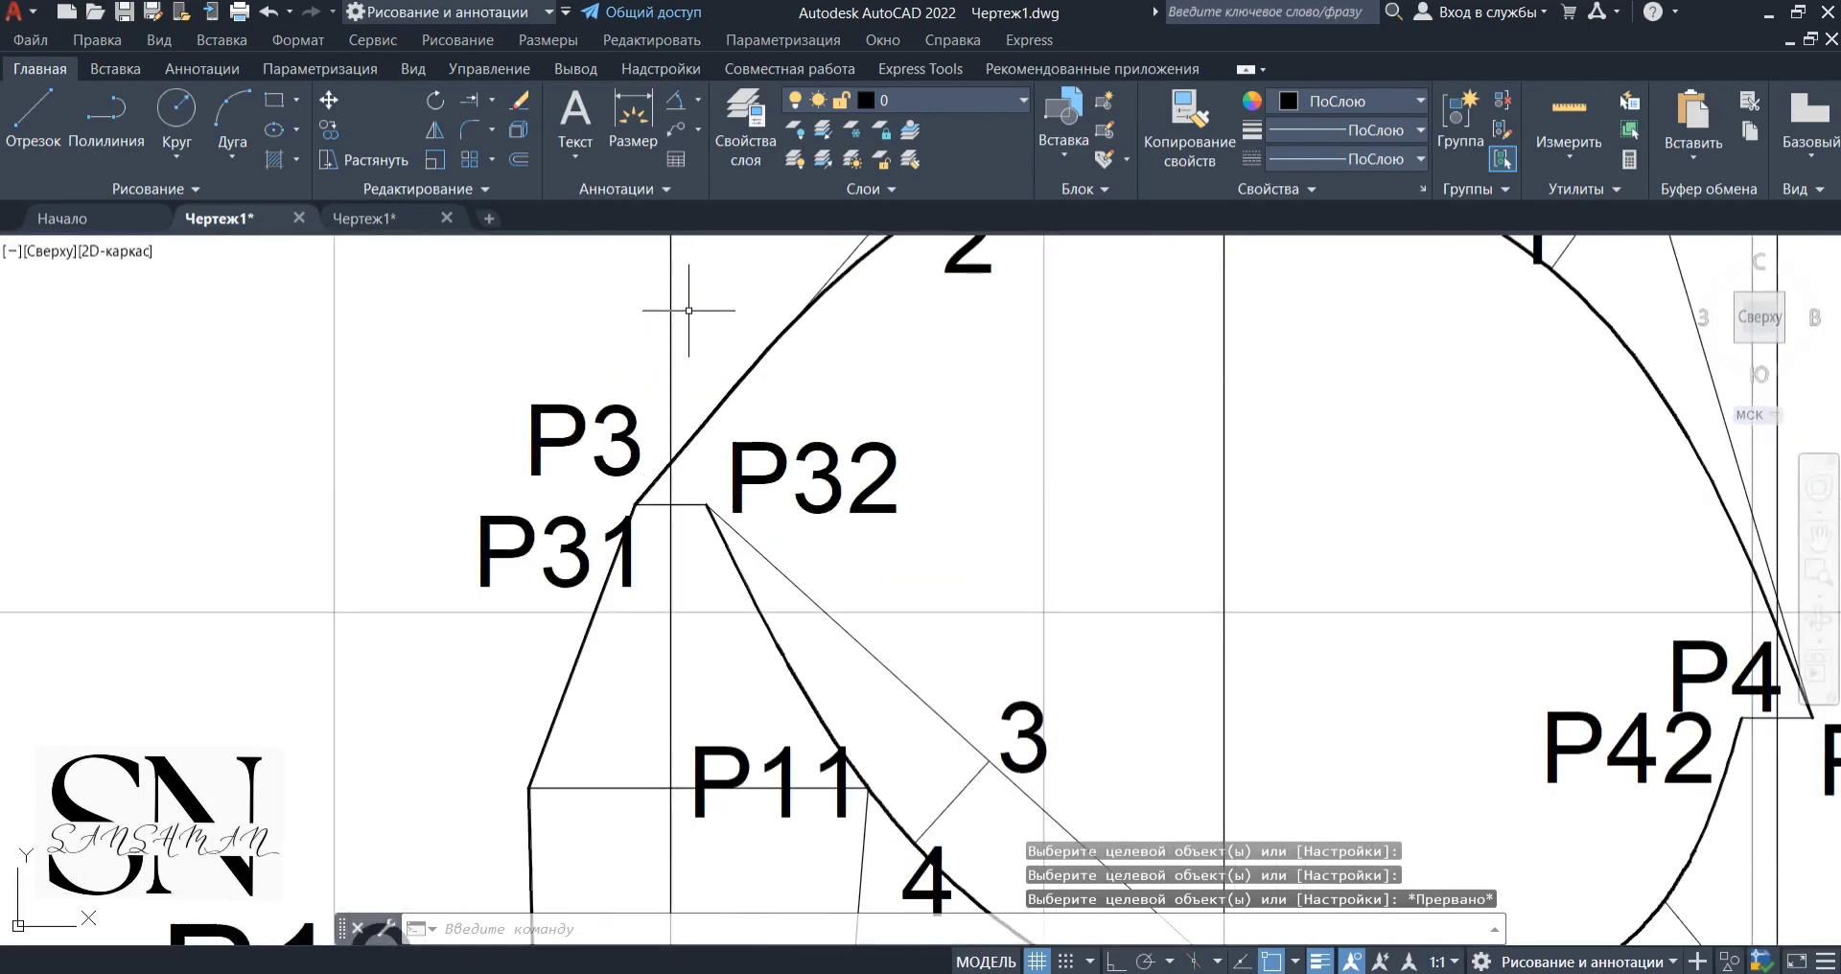
{"action": "scroll", "coordinate": [678, 527], "scroll_direction": "down", "scroll_amount": 2}
{"action": "scroll", "coordinate": [828, 740], "scroll_direction": "up", "scroll_amount": 4}
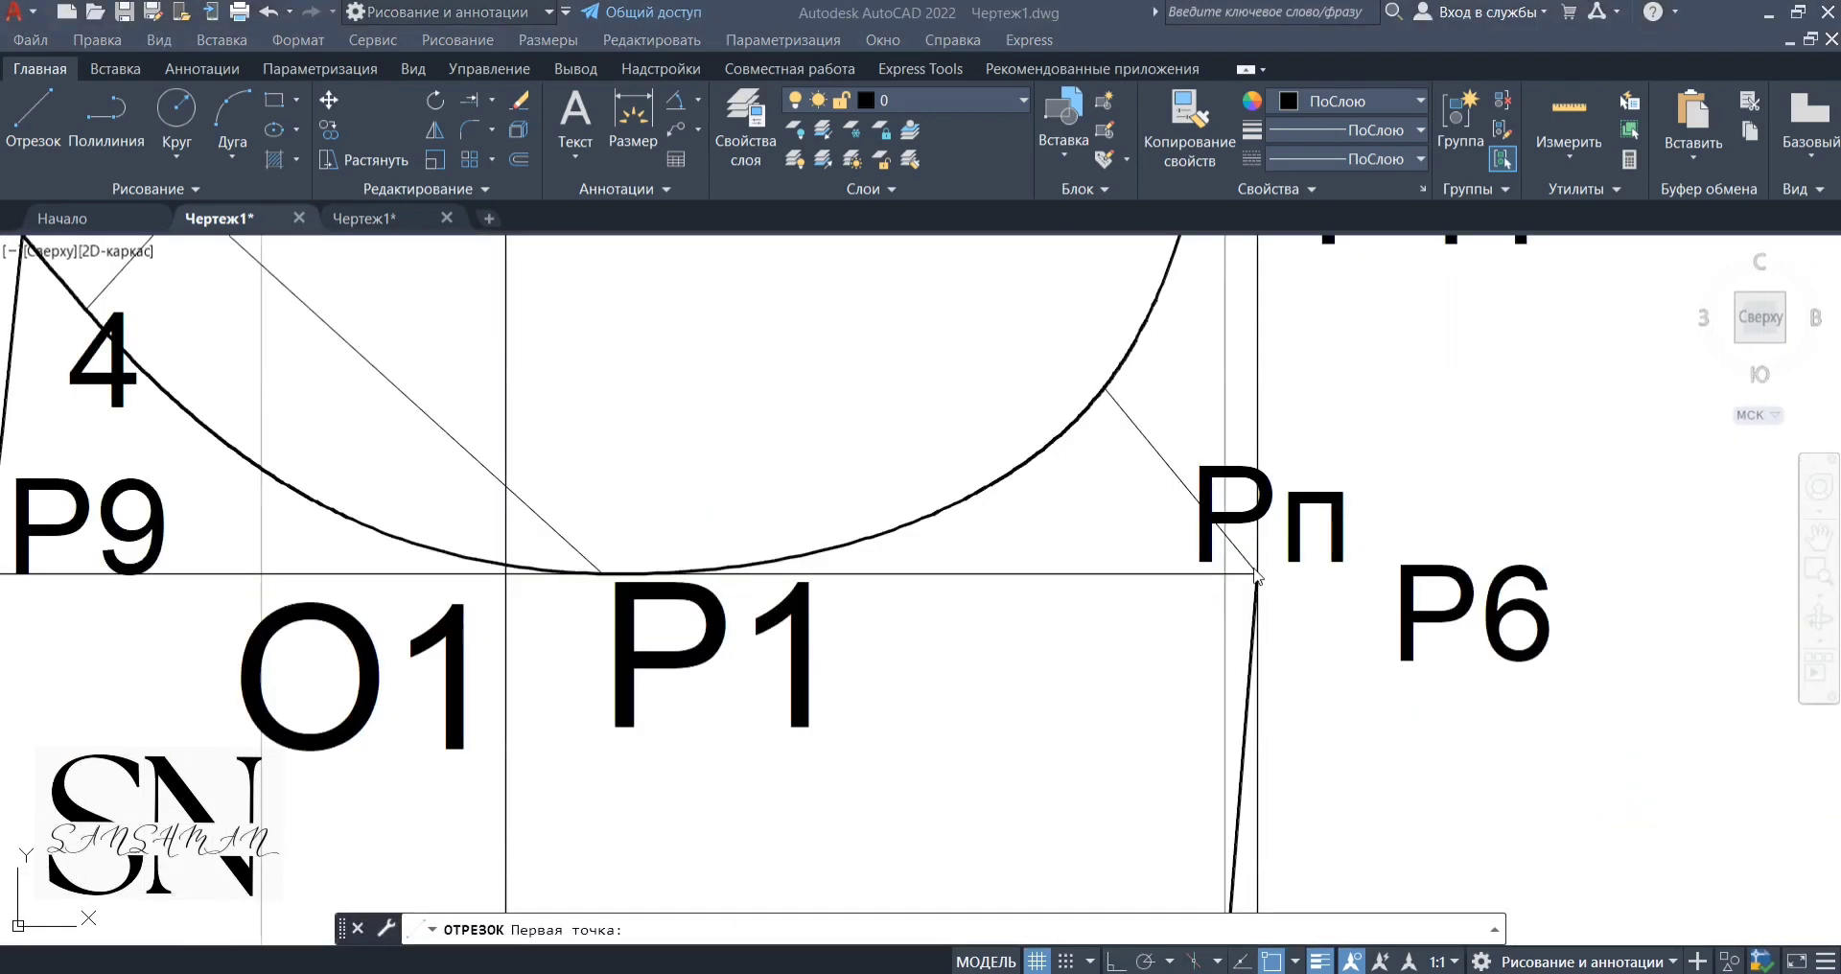
{"action": "right_click", "coordinate": [1031, 738], "text": "shift"}
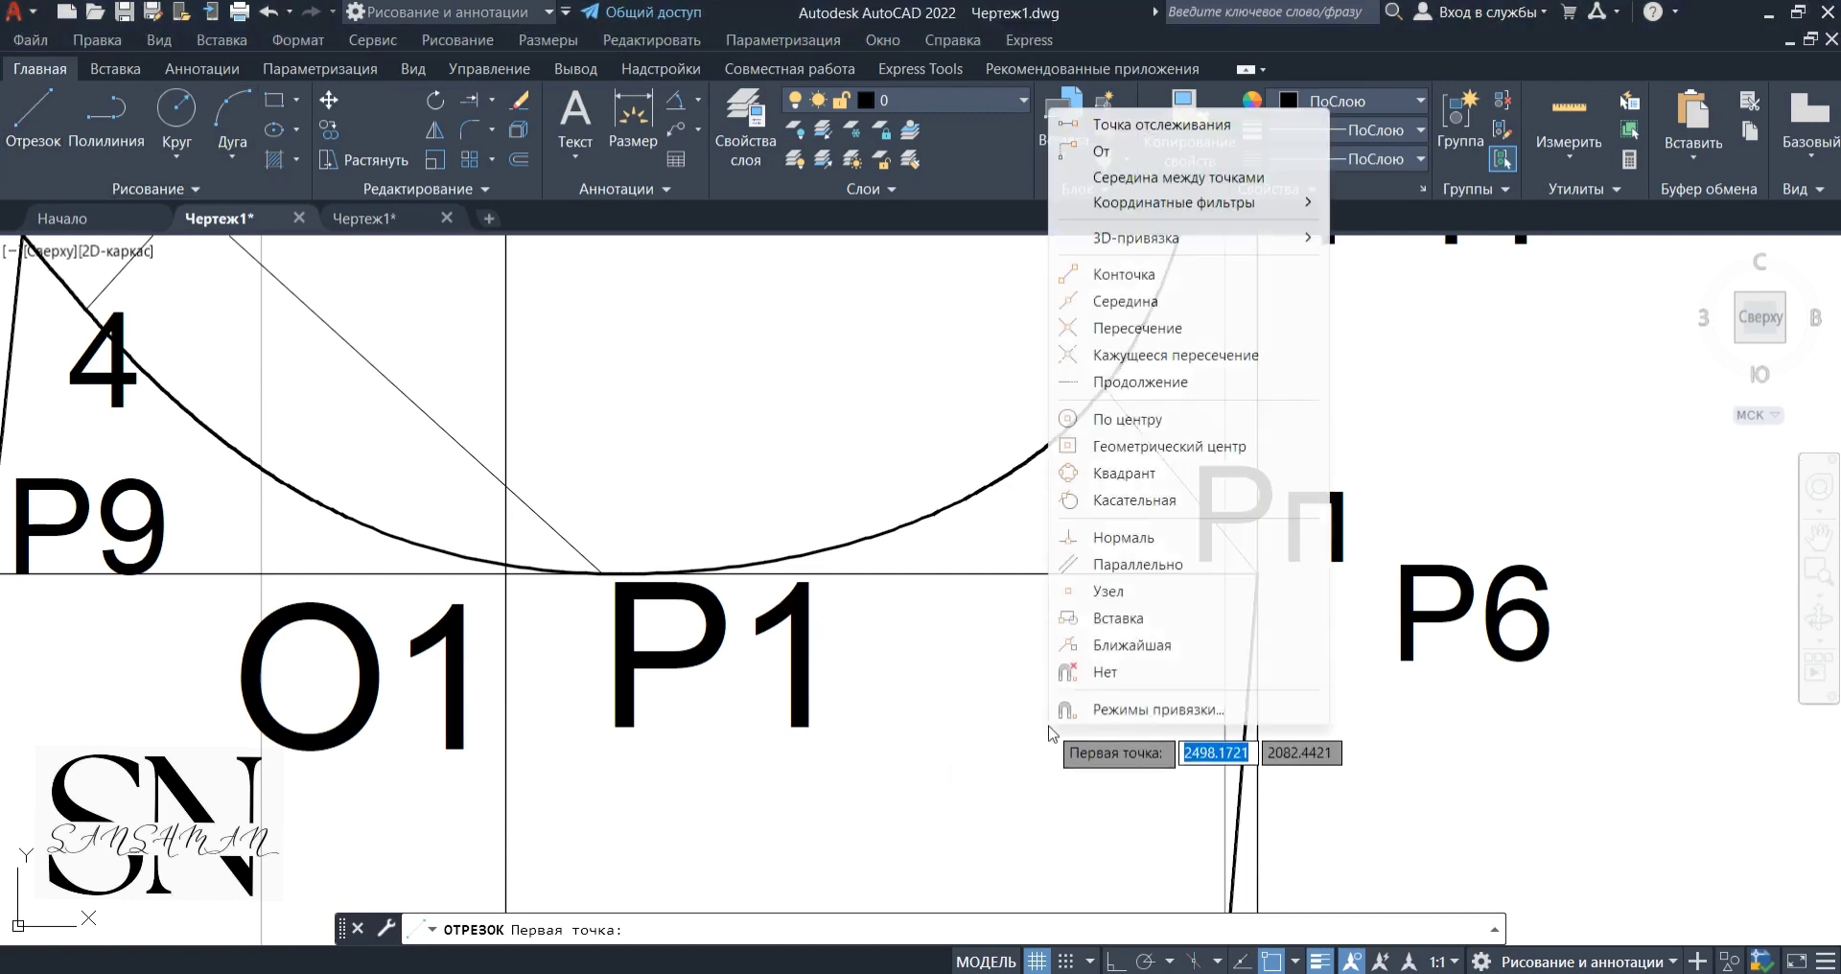
{"action": "left_click", "coordinate": [1112, 131]}
{"action": "left_click", "coordinate": [1257, 576]}
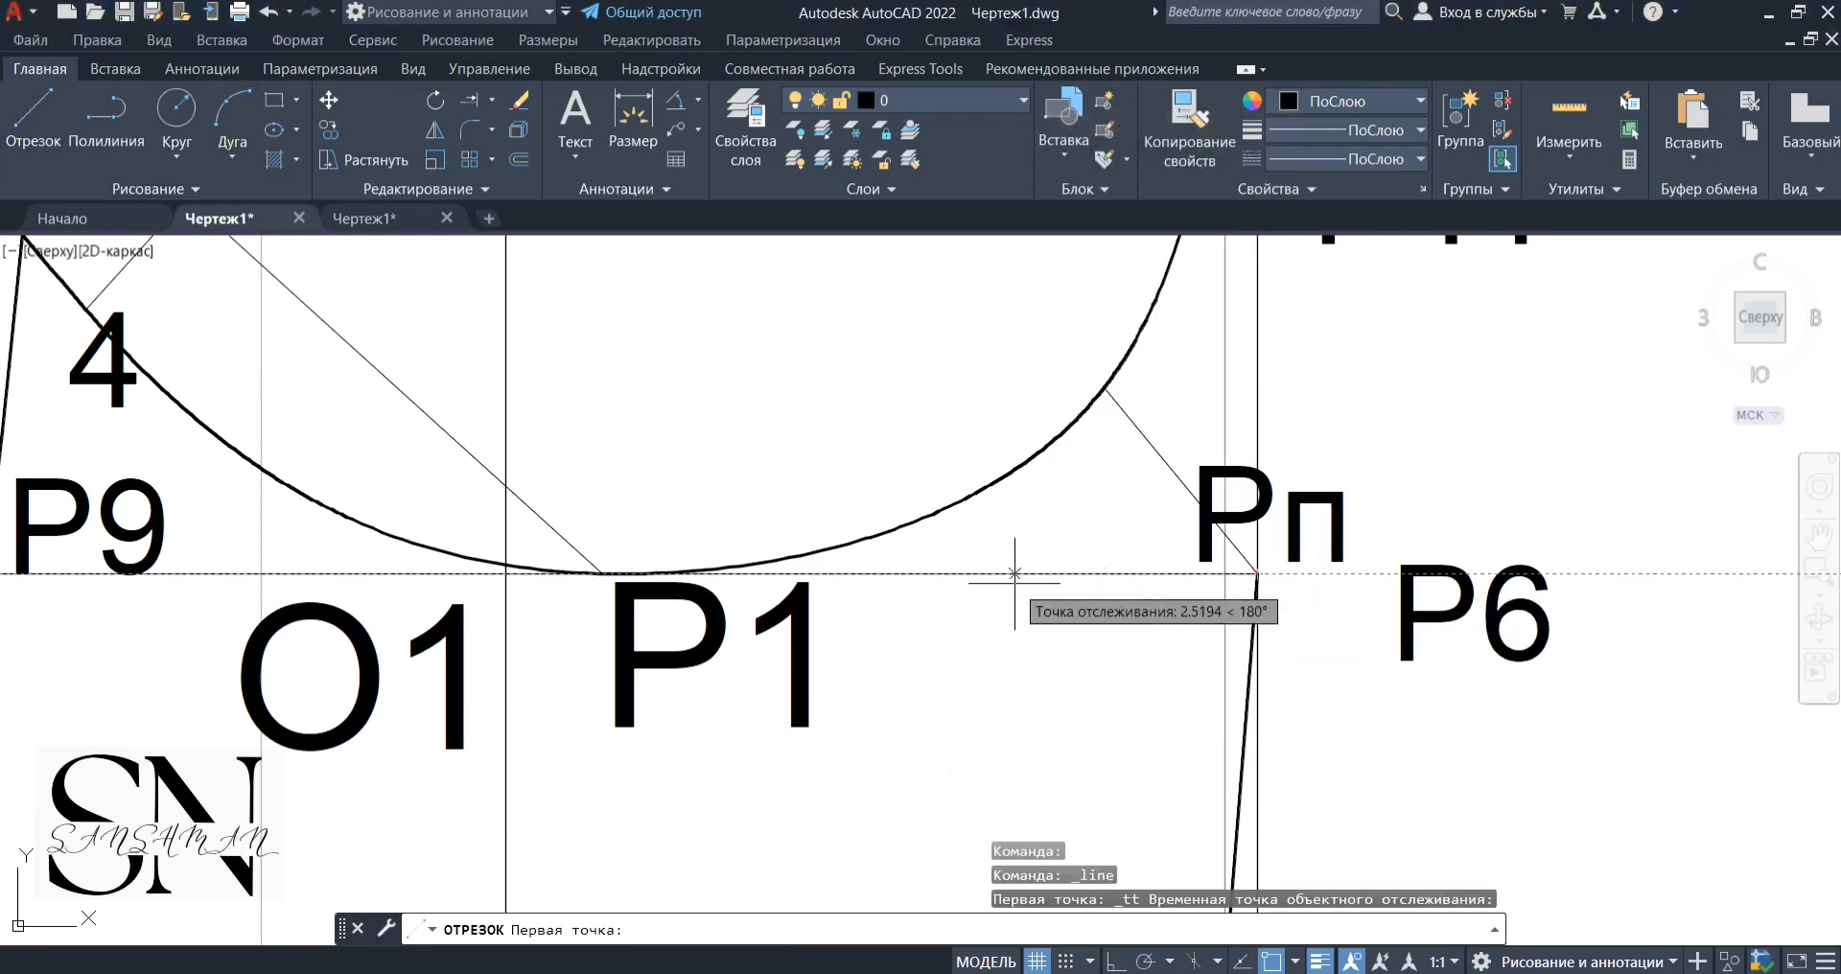
{"action": "type", "text": "2.5"}
{"action": "key", "text": "Return"}
{"action": "key", "text": "F8"}
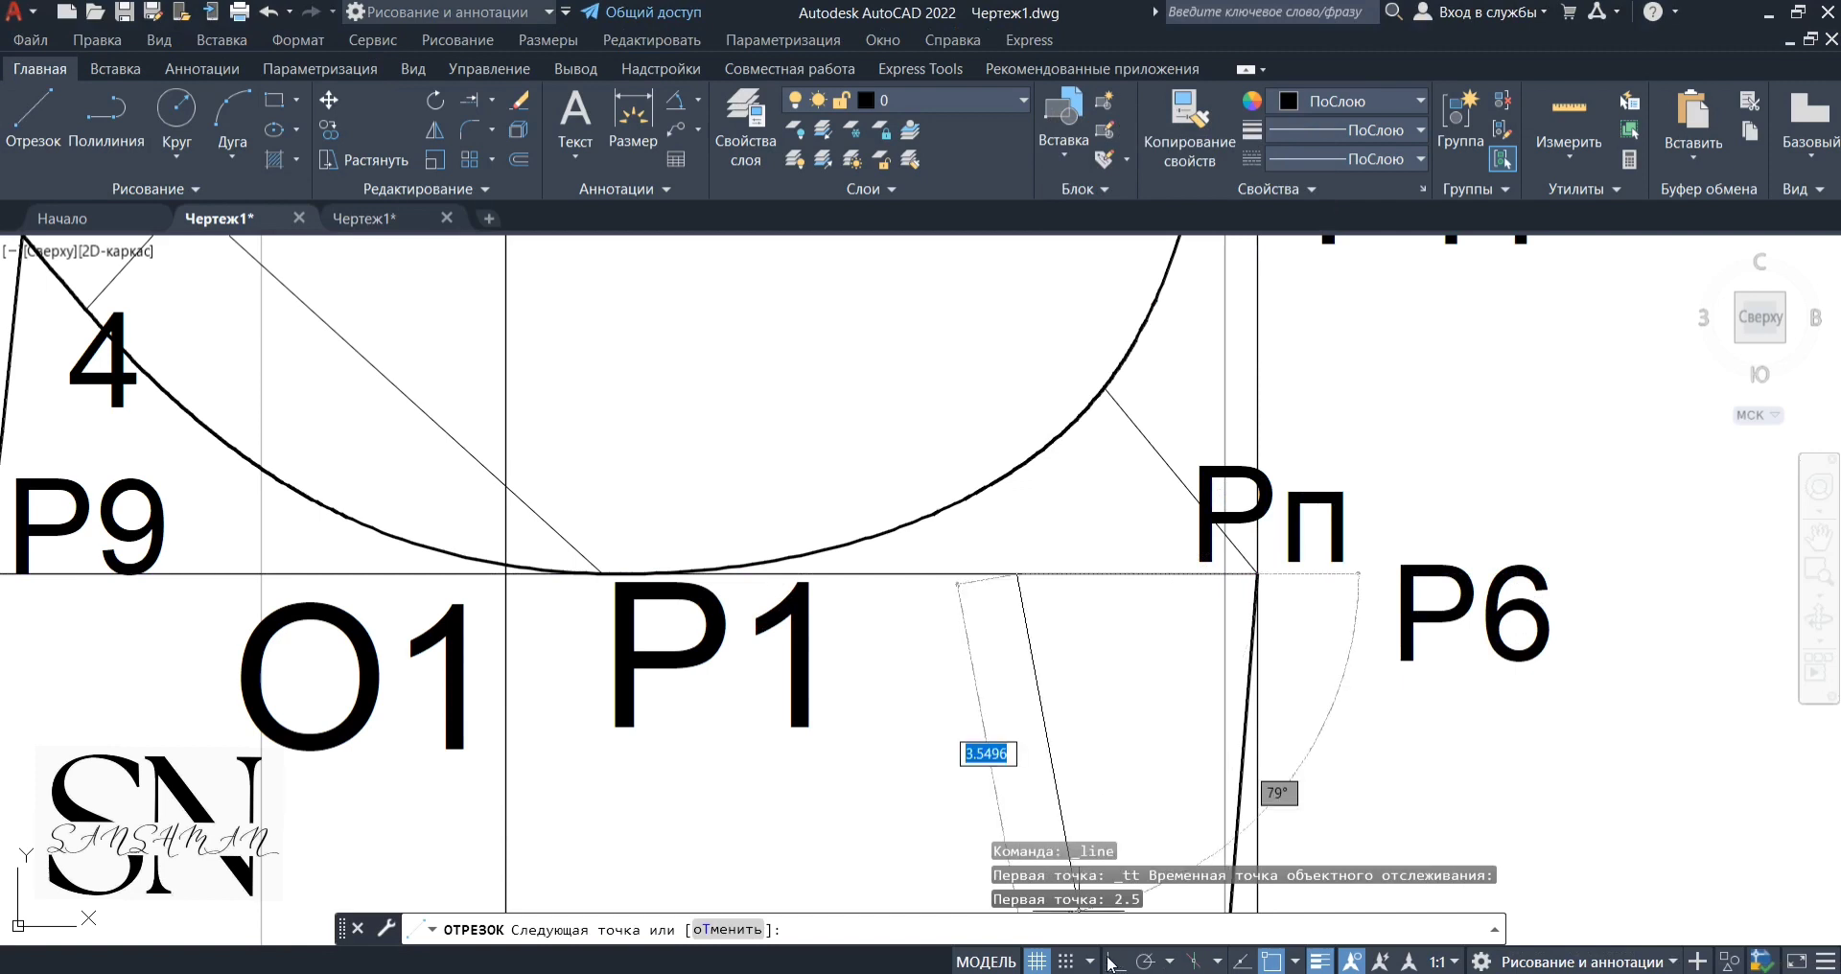
{"action": "left_click", "coordinate": [1021, 632]}
{"action": "key", "text": "Escape"}
Move the tick between Р1 and Рп by its midpoint so it is centred on the horizontal line
{"action": "left_click", "coordinate": [1029, 603]}
{"action": "left_click", "coordinate": [1002, 592]}
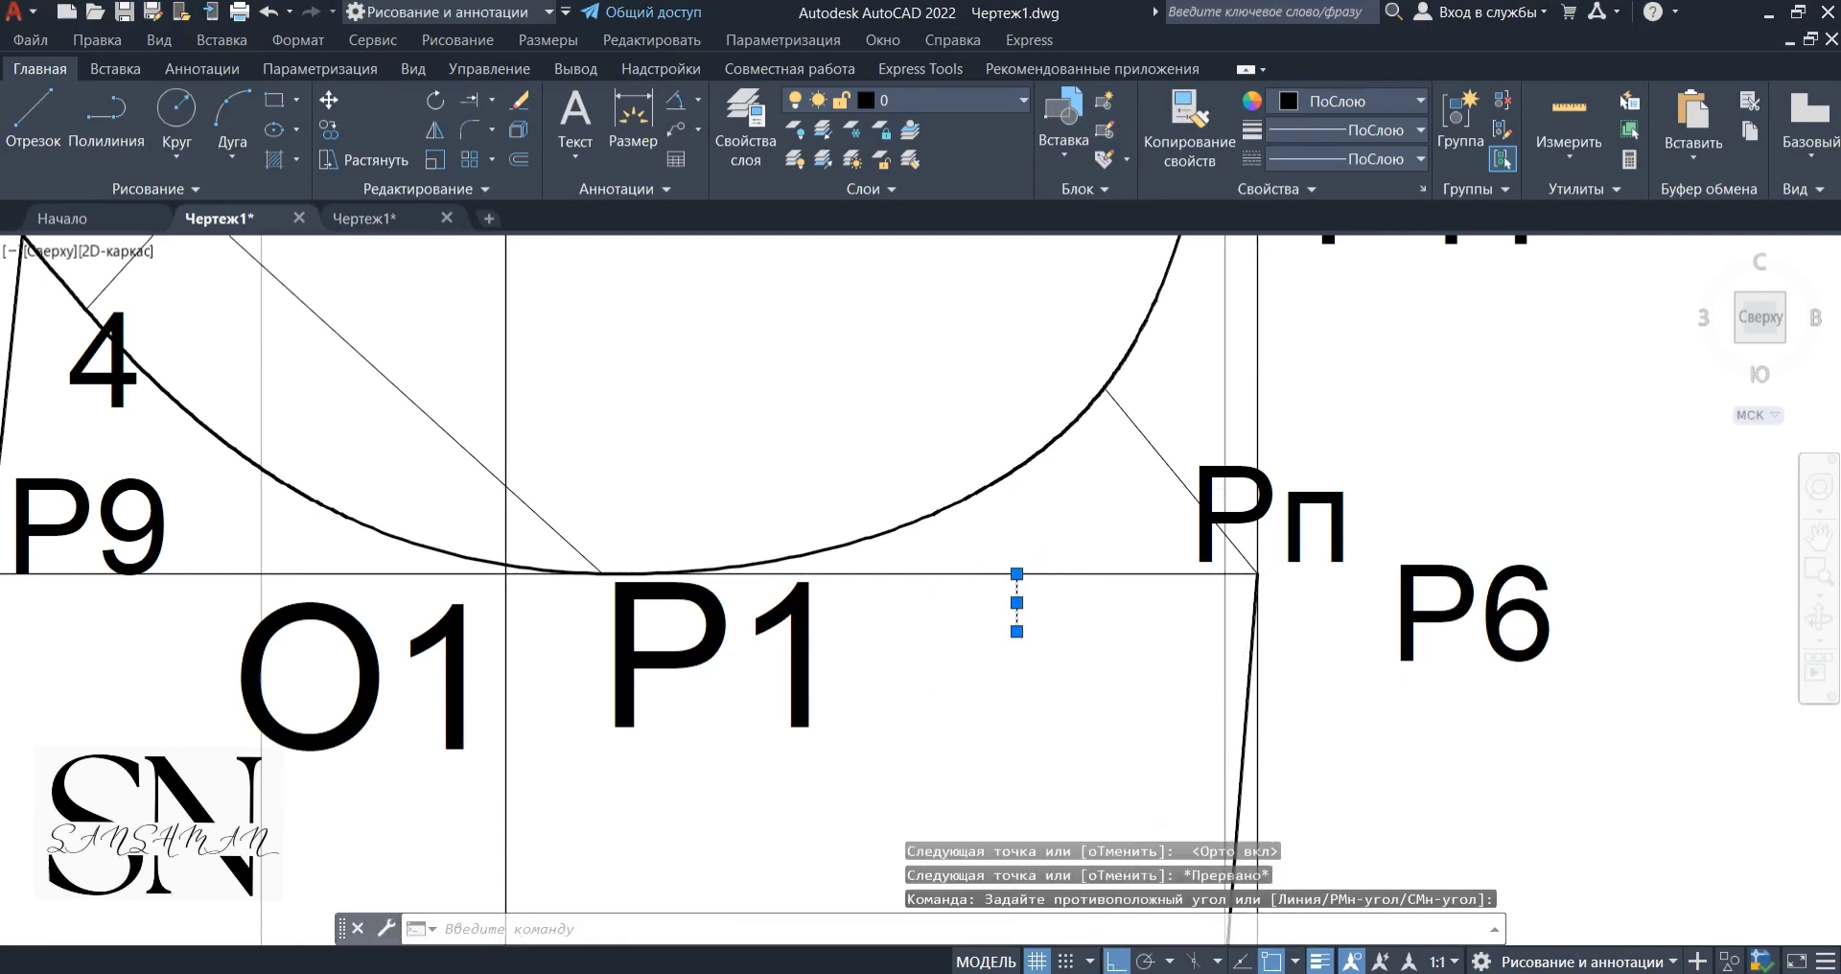
{"action": "scroll", "coordinate": [1022, 593], "scroll_direction": "up", "scroll_amount": 3}
{"action": "scroll", "coordinate": [1008, 618], "scroll_direction": "down", "scroll_amount": 4}
{"action": "key", "text": "Escape"}
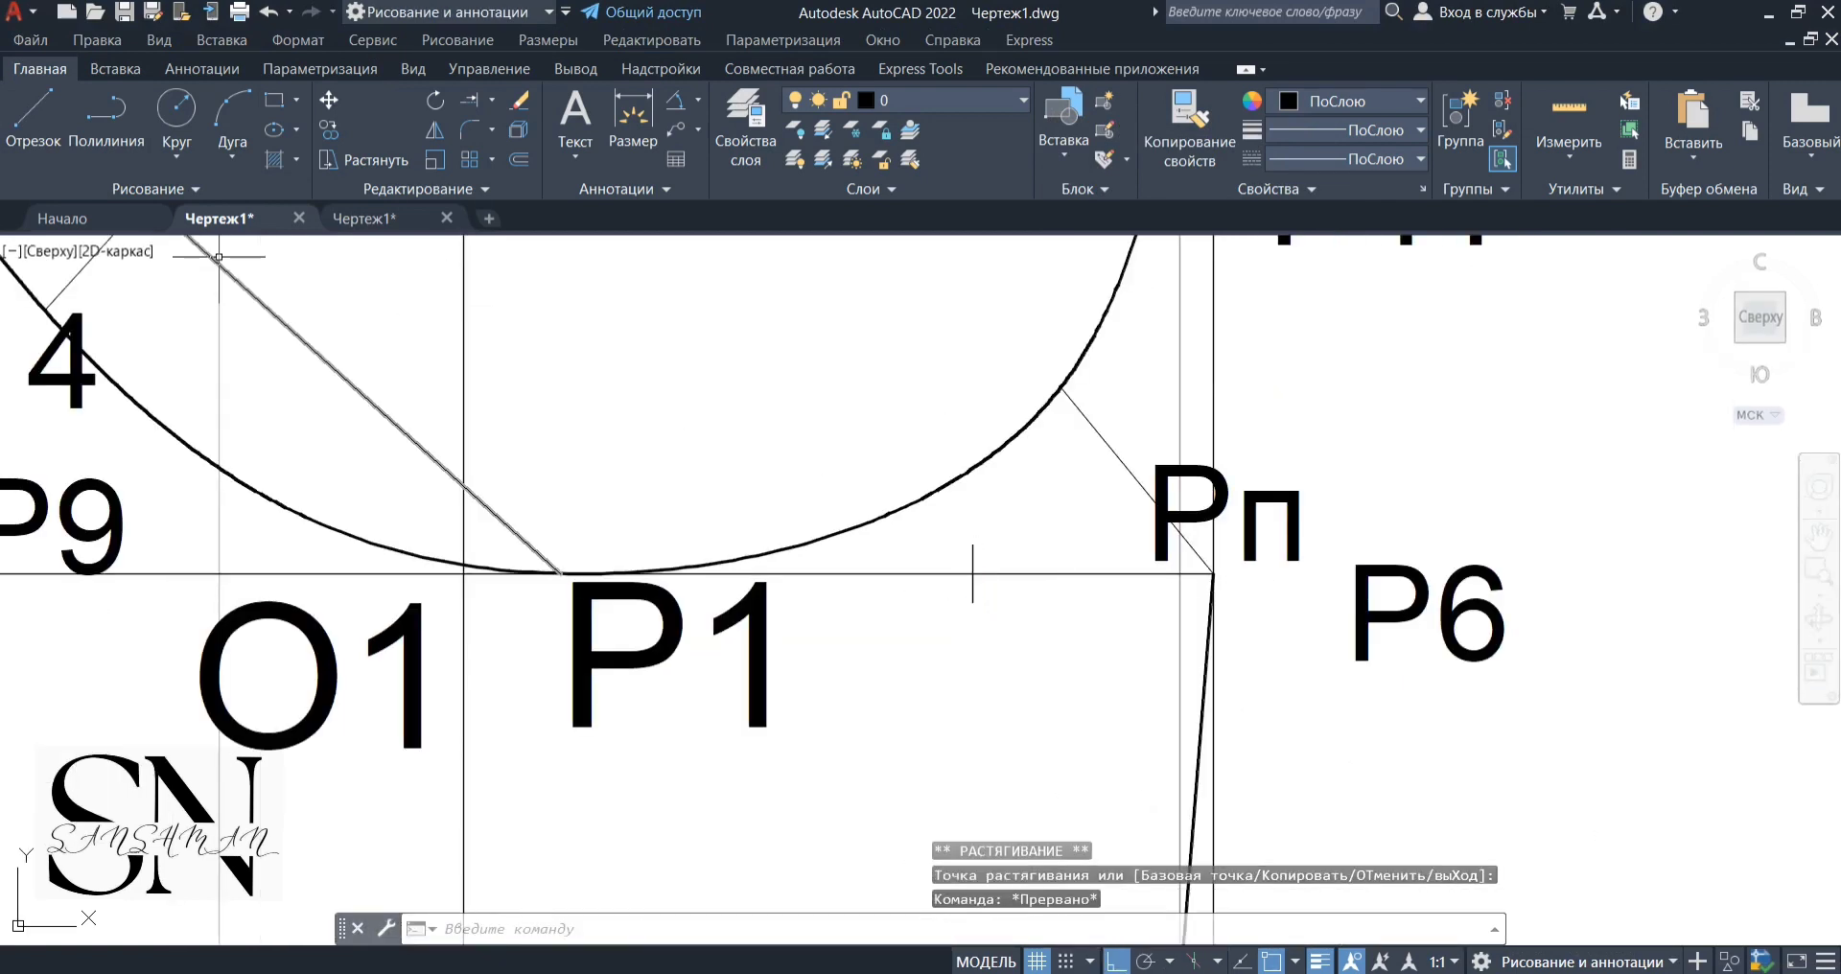
{"action": "key", "text": "space"}
{"action": "left_click", "coordinate": [1214, 574]}
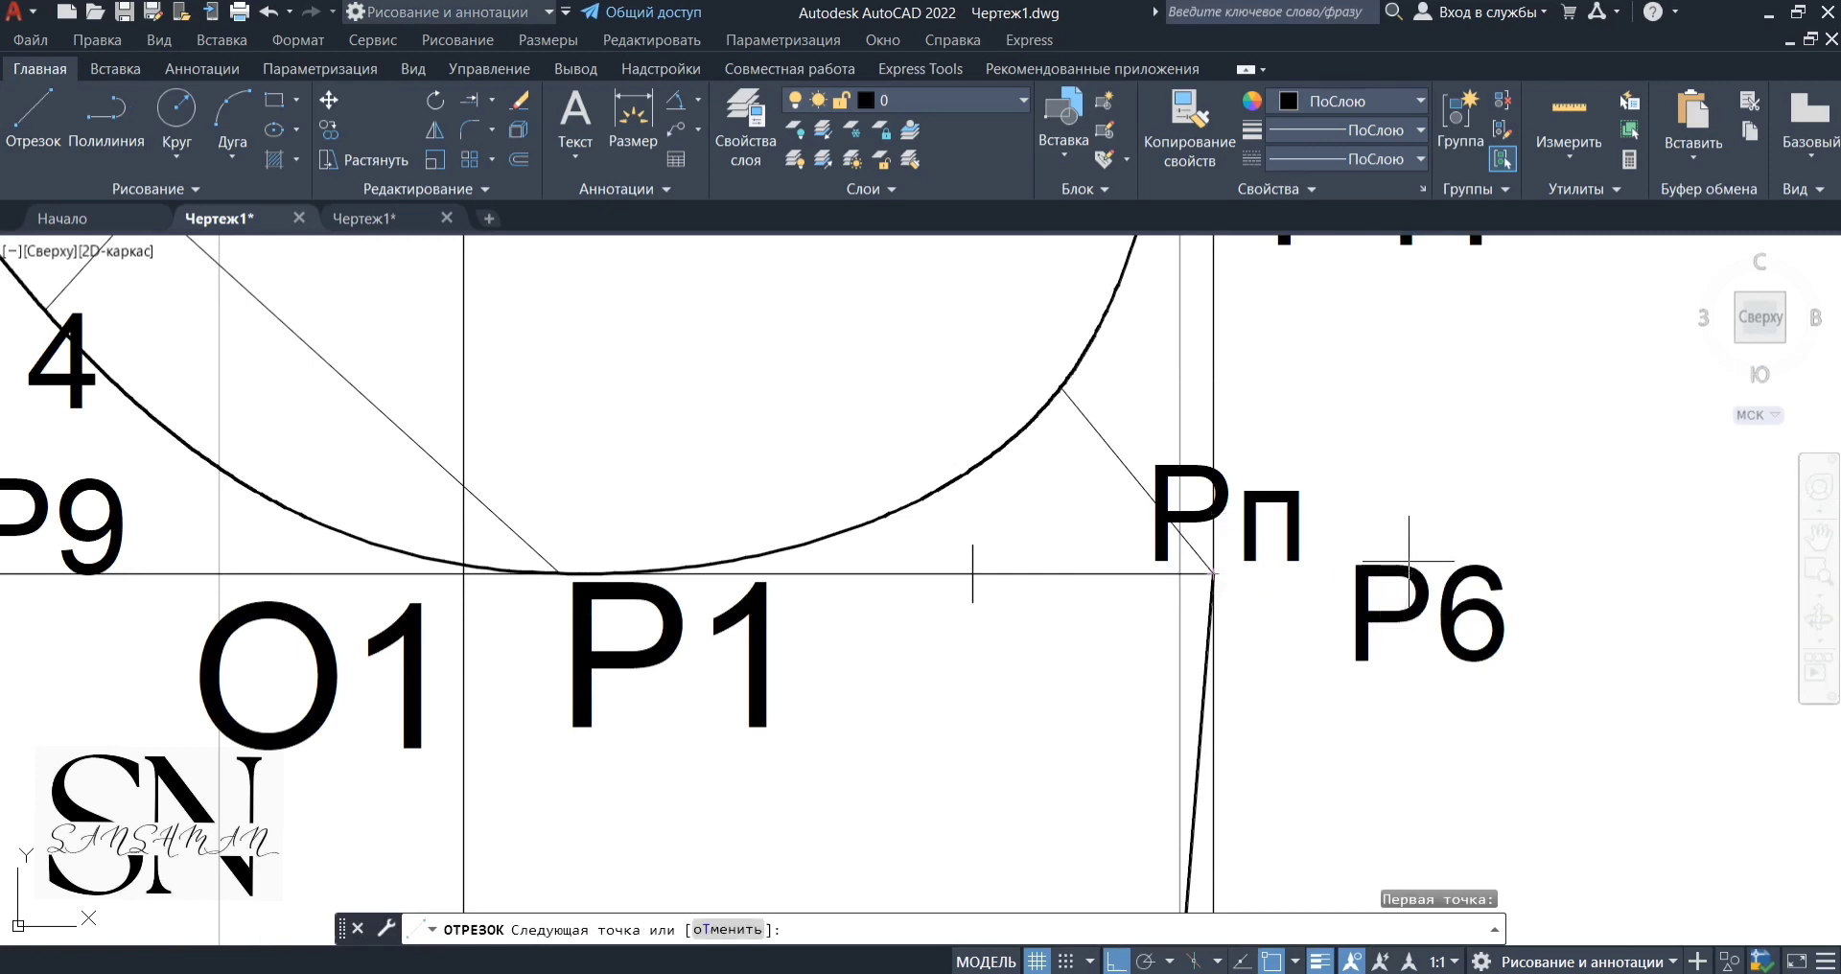
{"action": "key", "text": "Escape"}
Draw a horizontal line 2.5 units long outward from Рп, away from Р1
{"action": "key", "text": "space"}
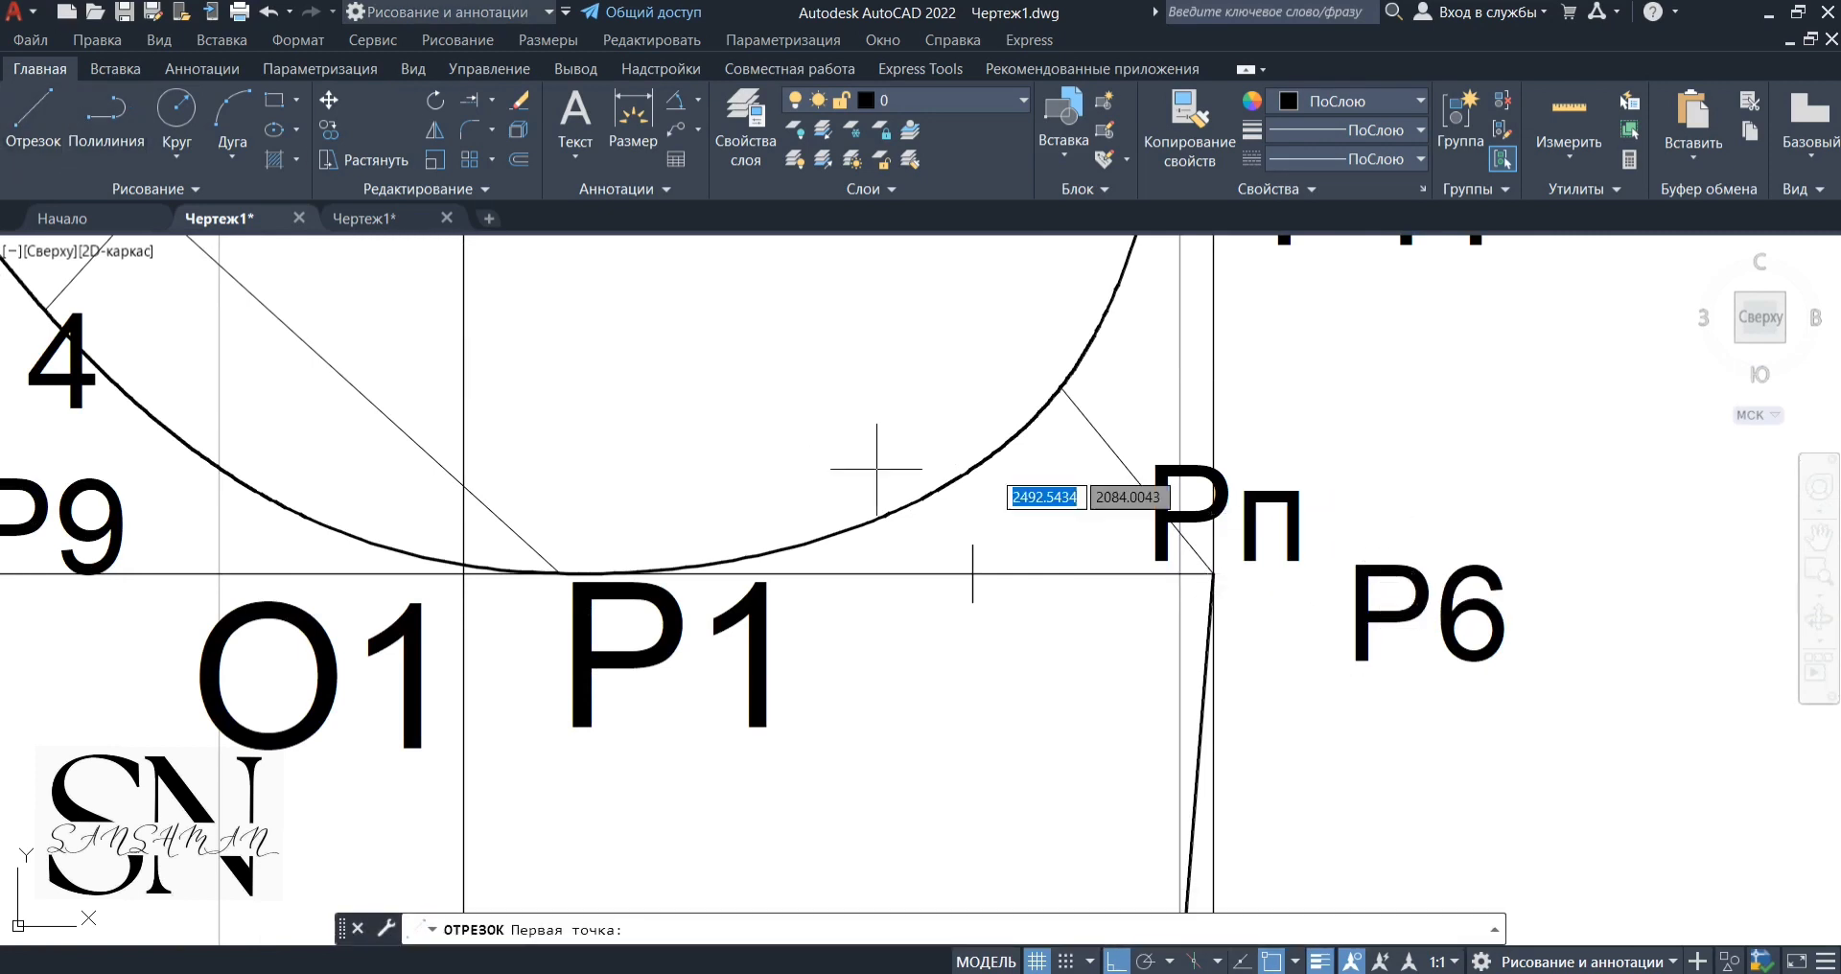
{"action": "left_click", "coordinate": [1213, 573]}
{"action": "type", "text": "2.5"}
{"action": "key", "text": "Return"}
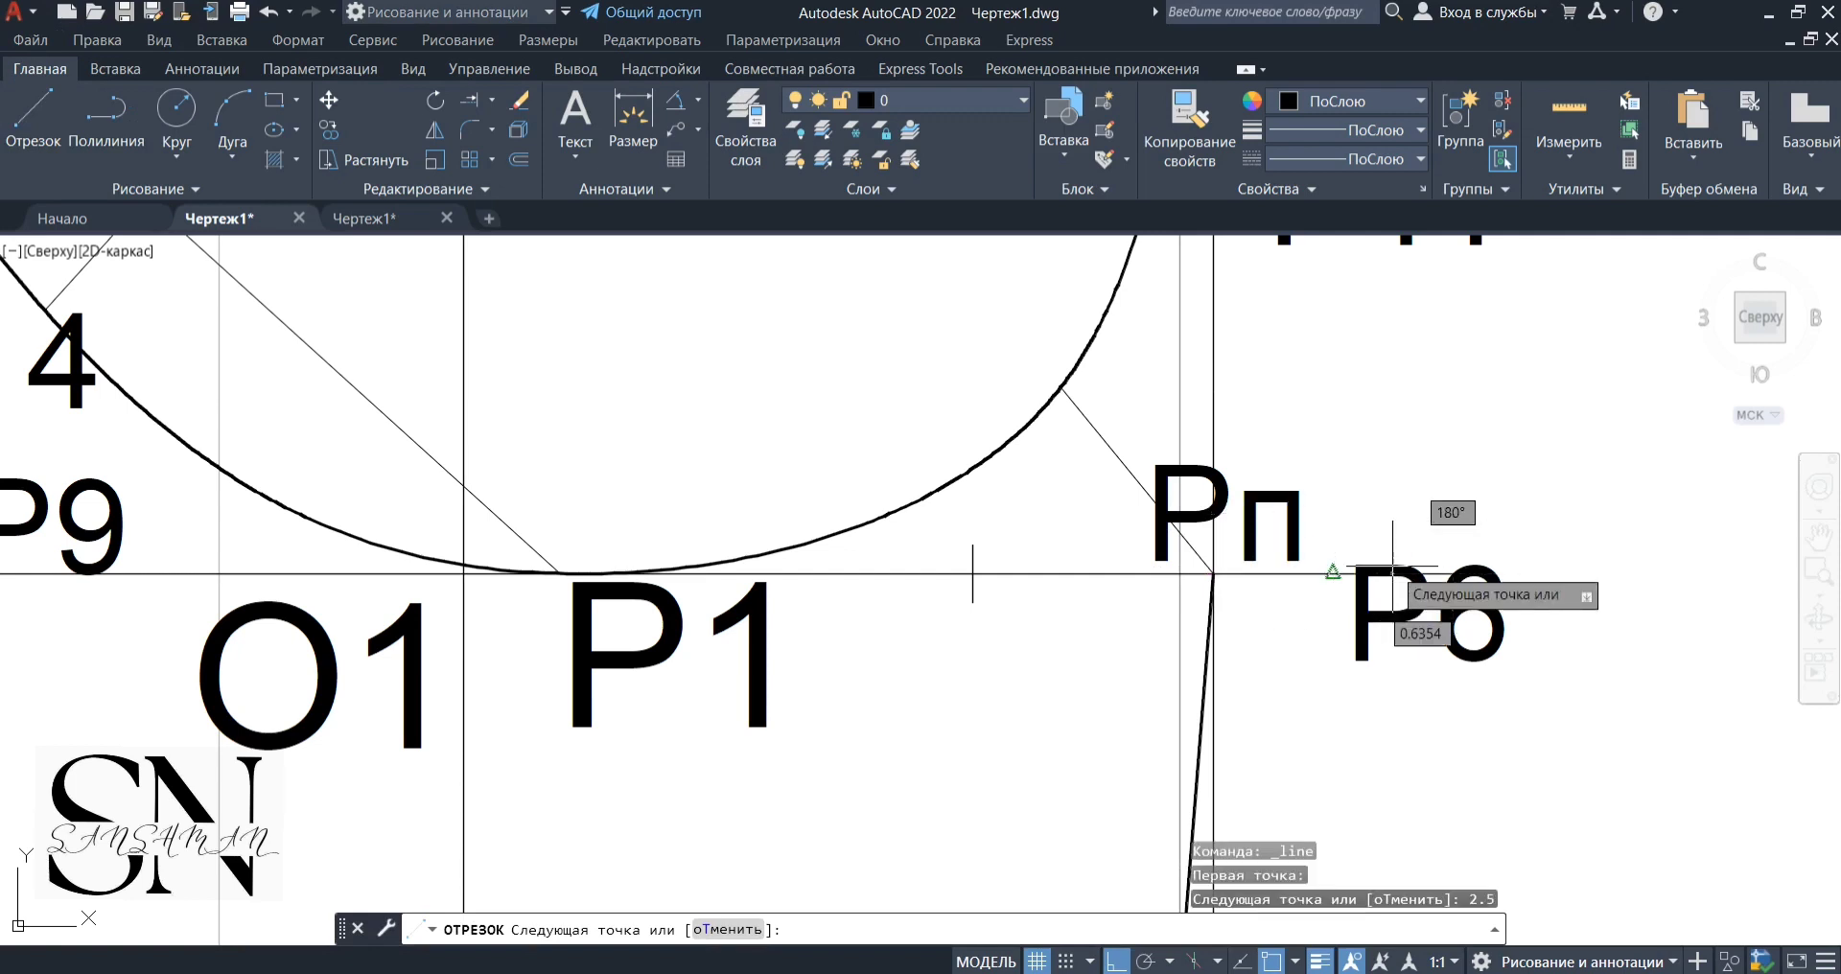
{"action": "key", "text": "Escape"}
{"action": "scroll", "coordinate": [1390, 590], "scroll_direction": "up", "scroll_amount": 4}
{"action": "scroll", "coordinate": [1468, 676], "scroll_direction": "down", "scroll_amount": 6}
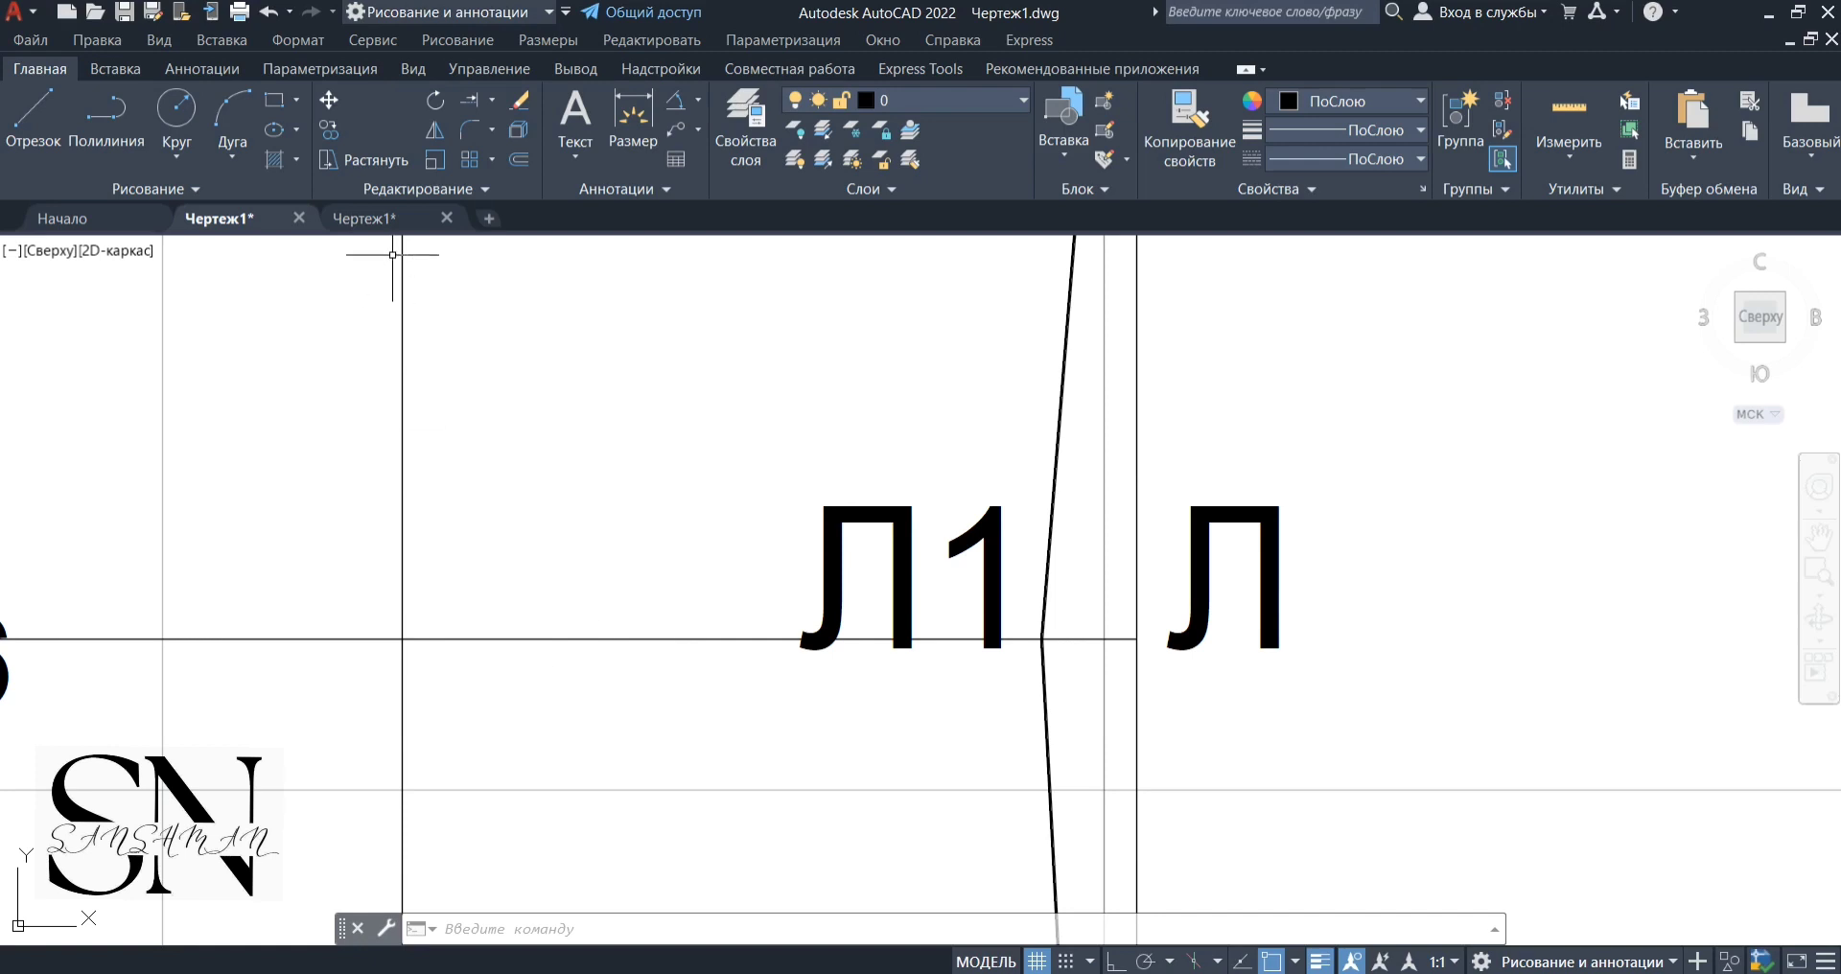
Draw a short horizontal line outward from Л, continuing the elbow line, with Ortho mode on
{"action": "left_click", "coordinate": [33, 115]}
{"action": "left_click", "coordinate": [1127, 638]}
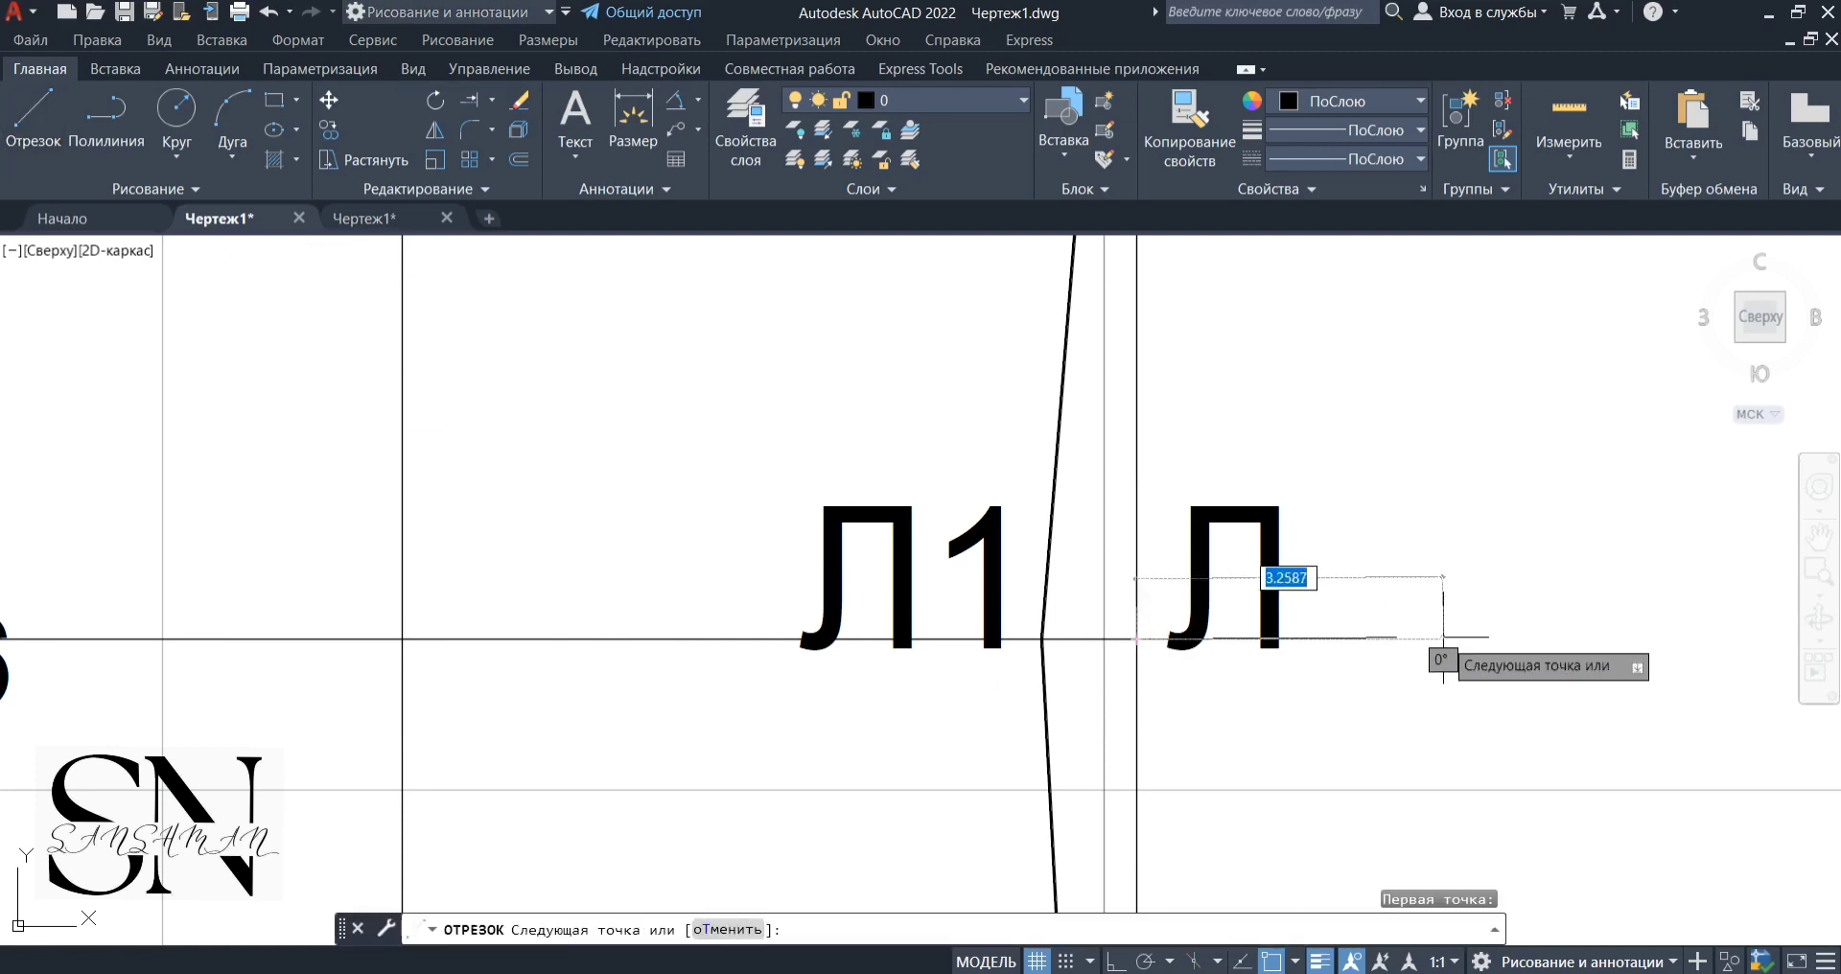
{"action": "key", "text": "F8"}
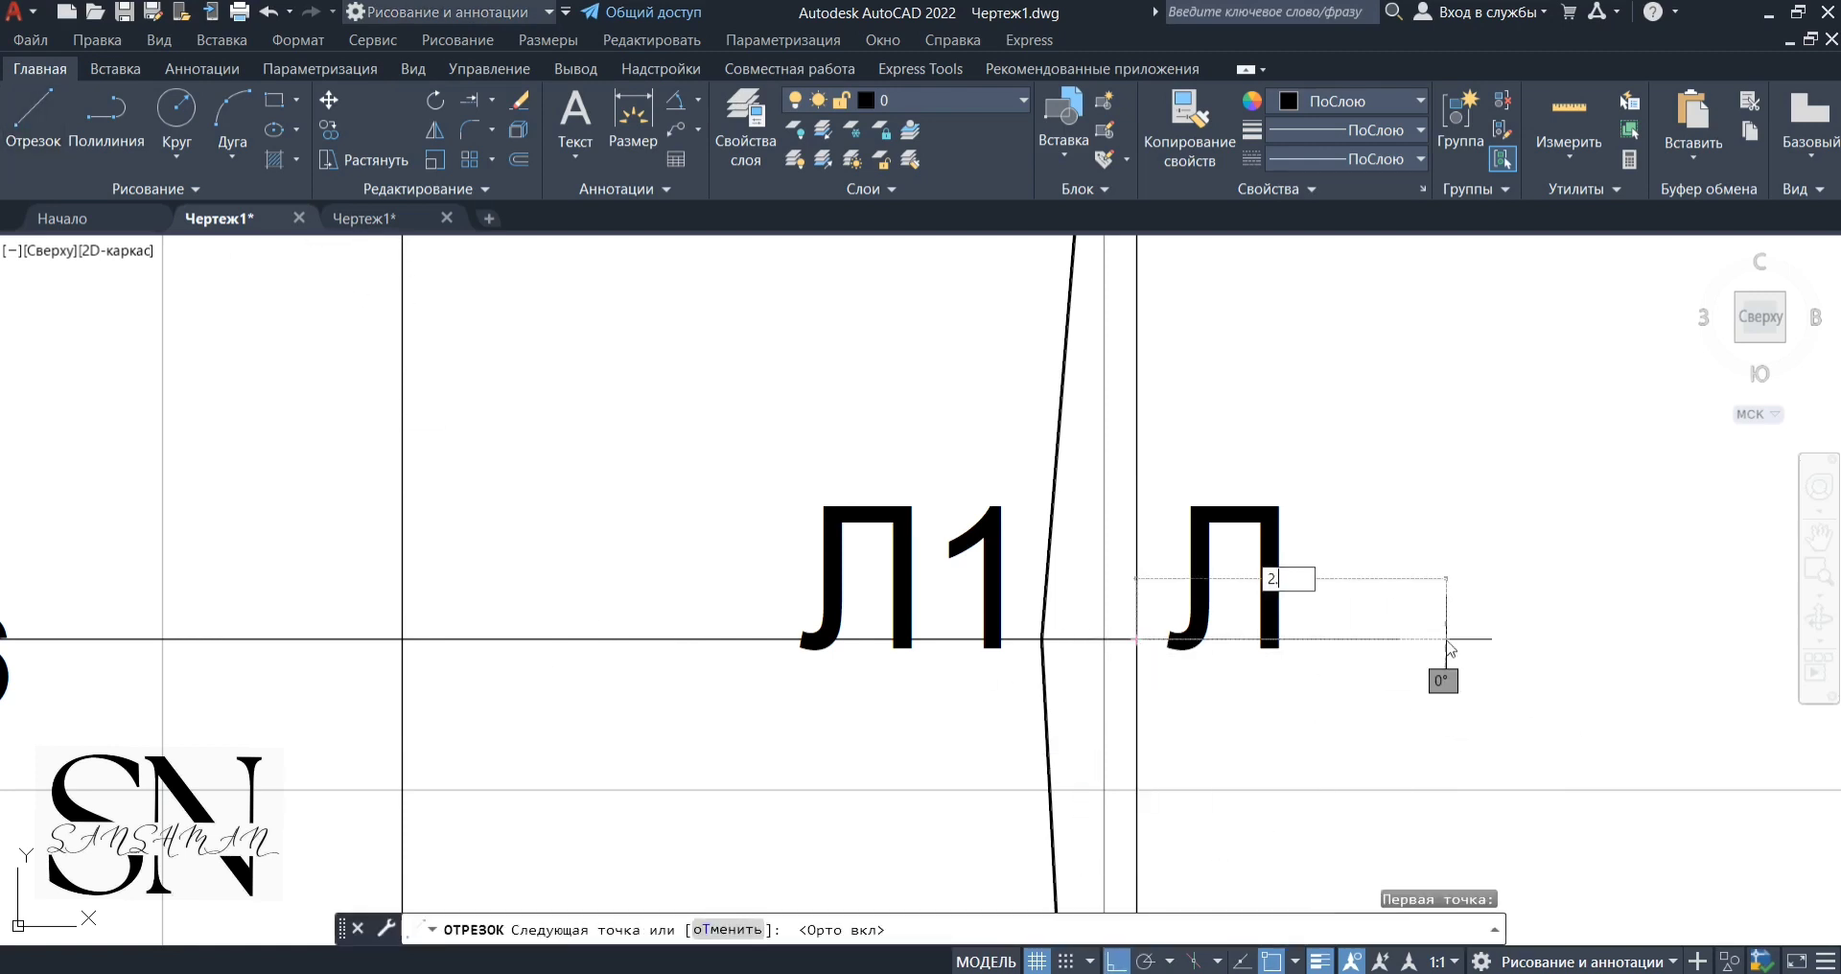
Draw a short vertical tick starting on the horizontal line 2.5 units from М toward М1, using a tracking point
{"action": "right_click", "coordinate": [732, 756], "text": "shift"}
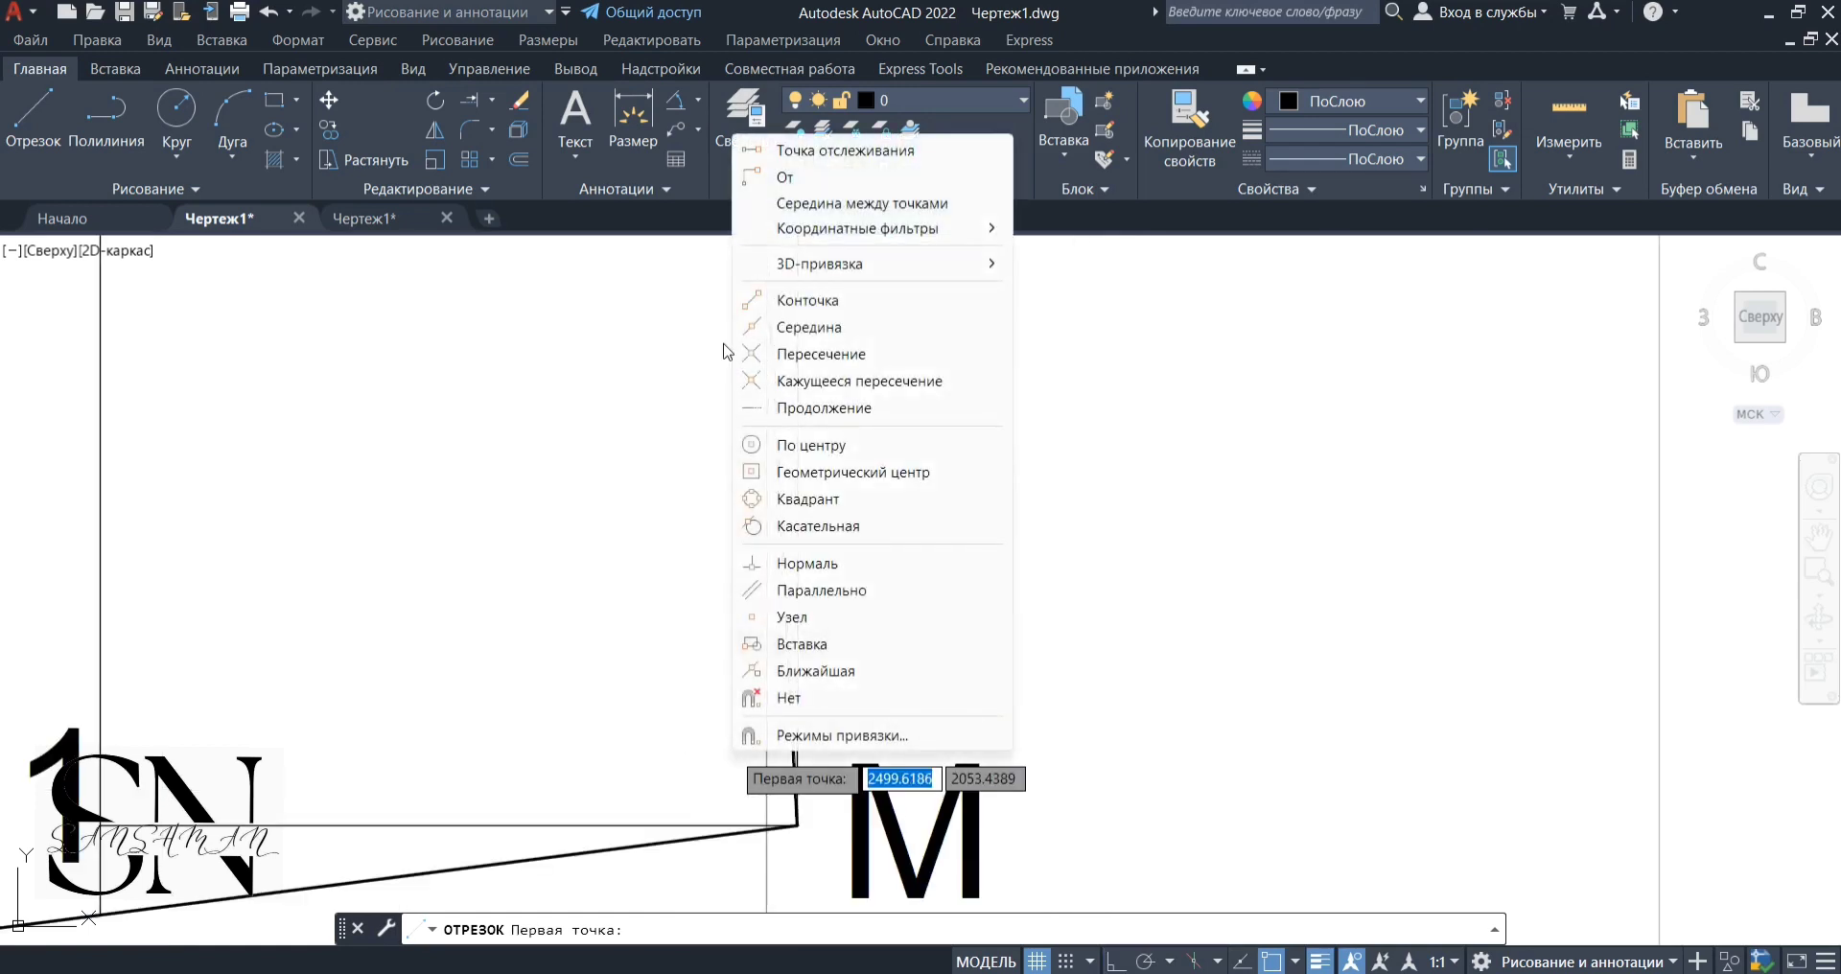
{"action": "left_click", "coordinate": [747, 150]}
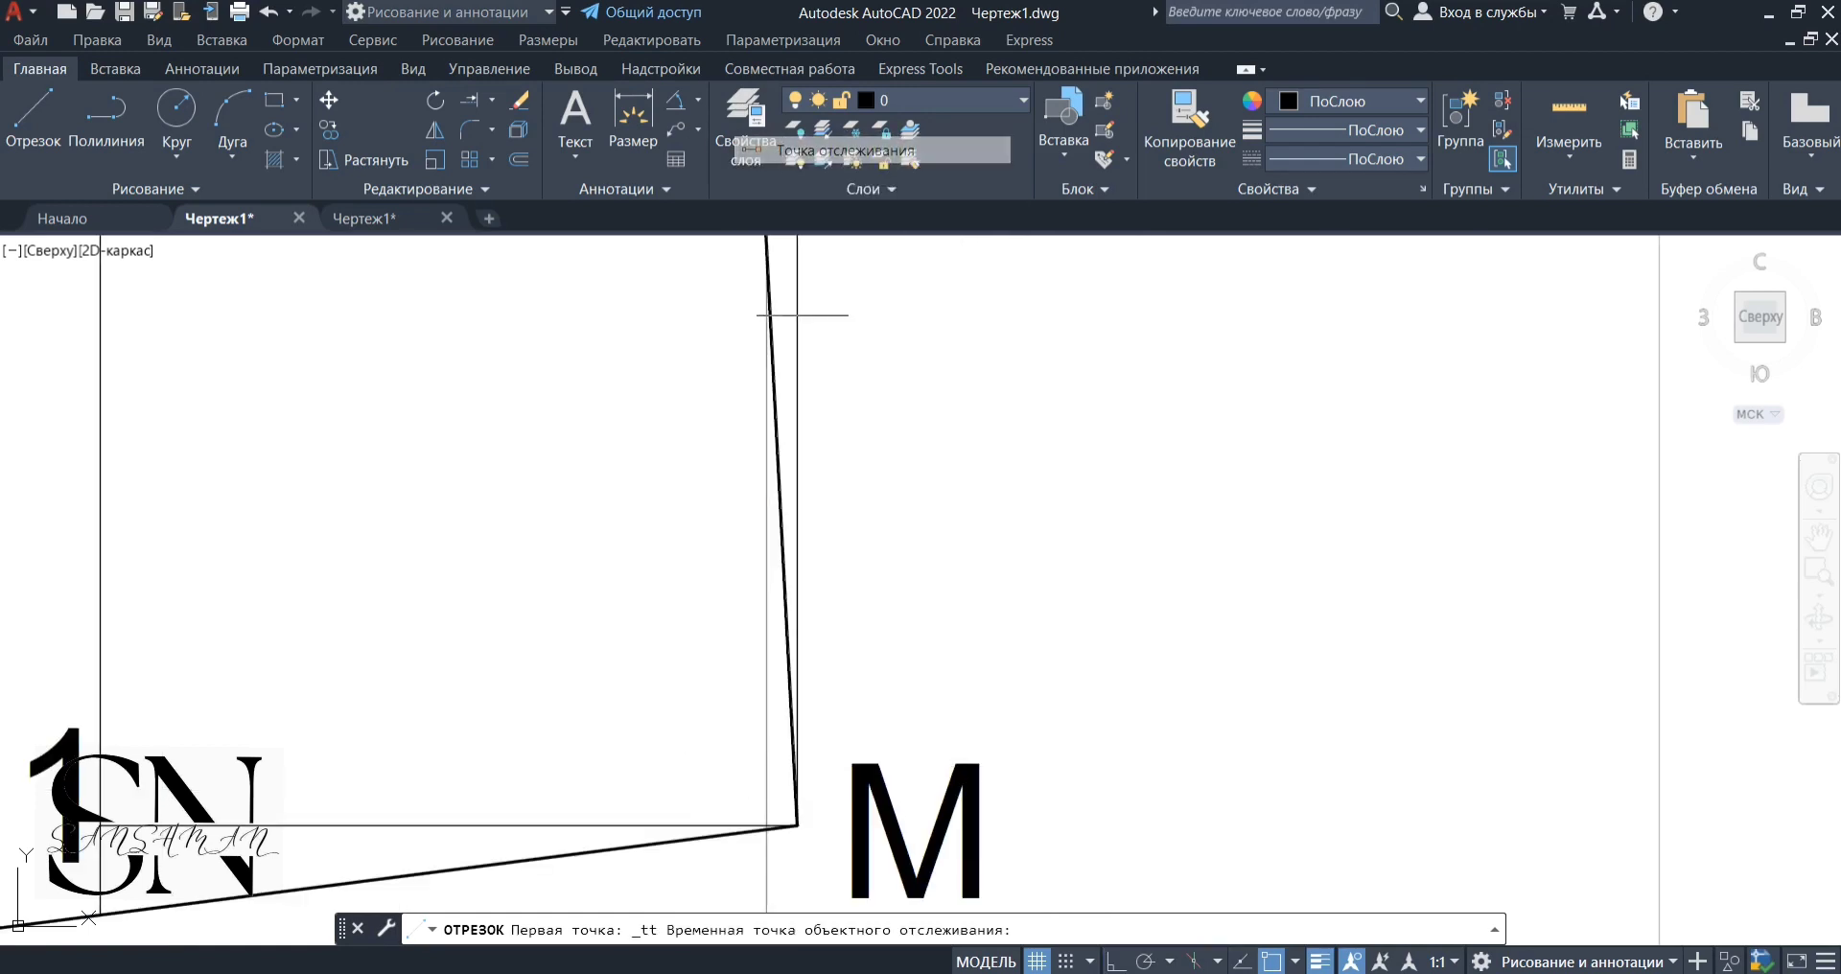
{"action": "left_click", "coordinate": [796, 822]}
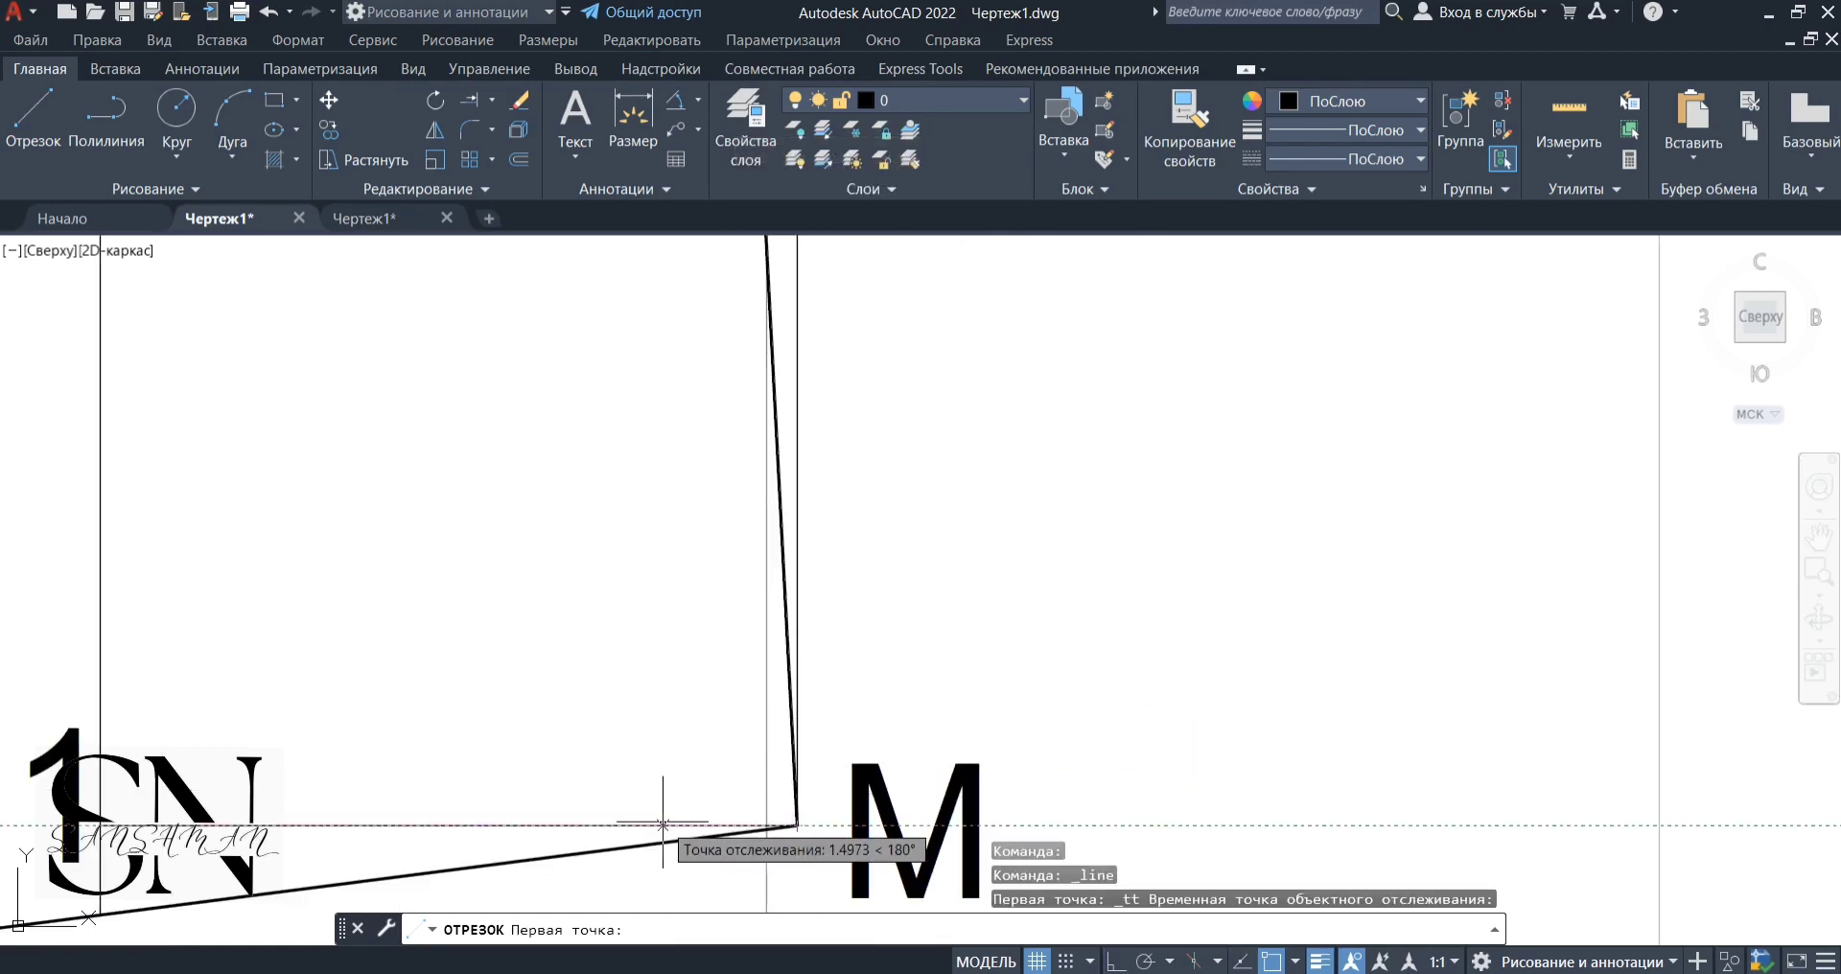
{"action": "key", "text": "Return"}
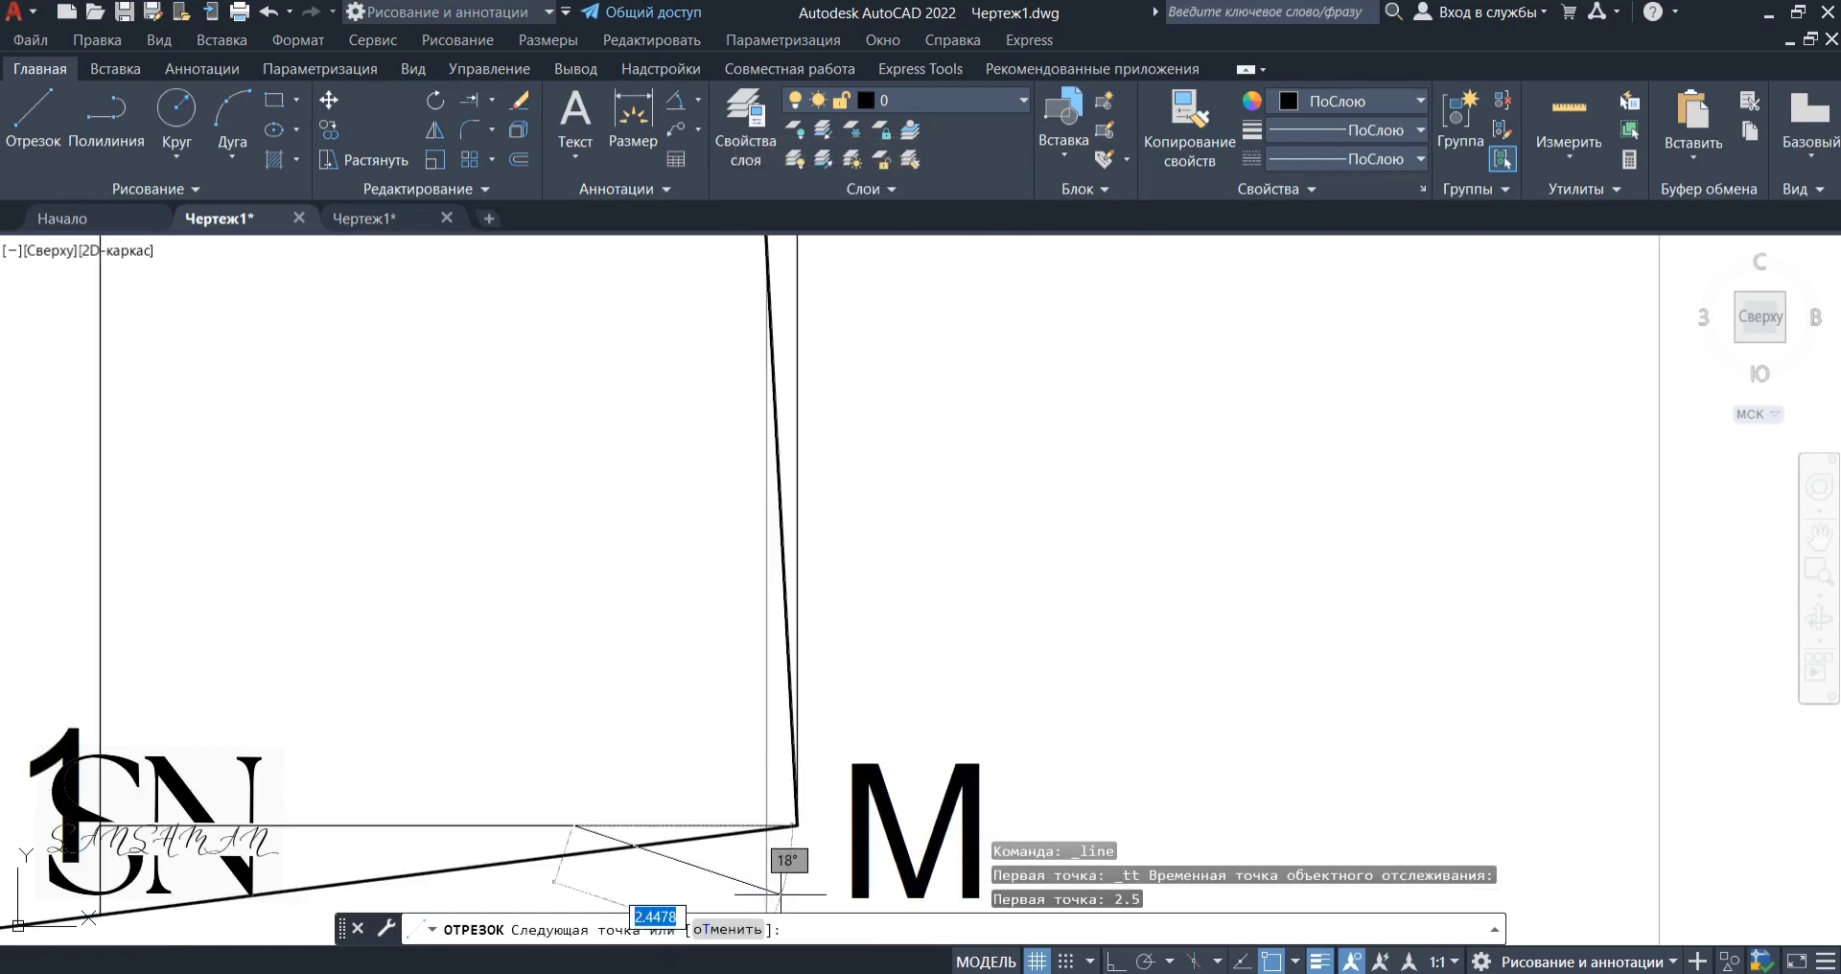
{"action": "left_click", "coordinate": [588, 732]}
{"action": "key", "text": "Escape"}
Move the tick near М by its midpoint so it is centred on the horizontal hem line
{"action": "left_click", "coordinate": [587, 738]}
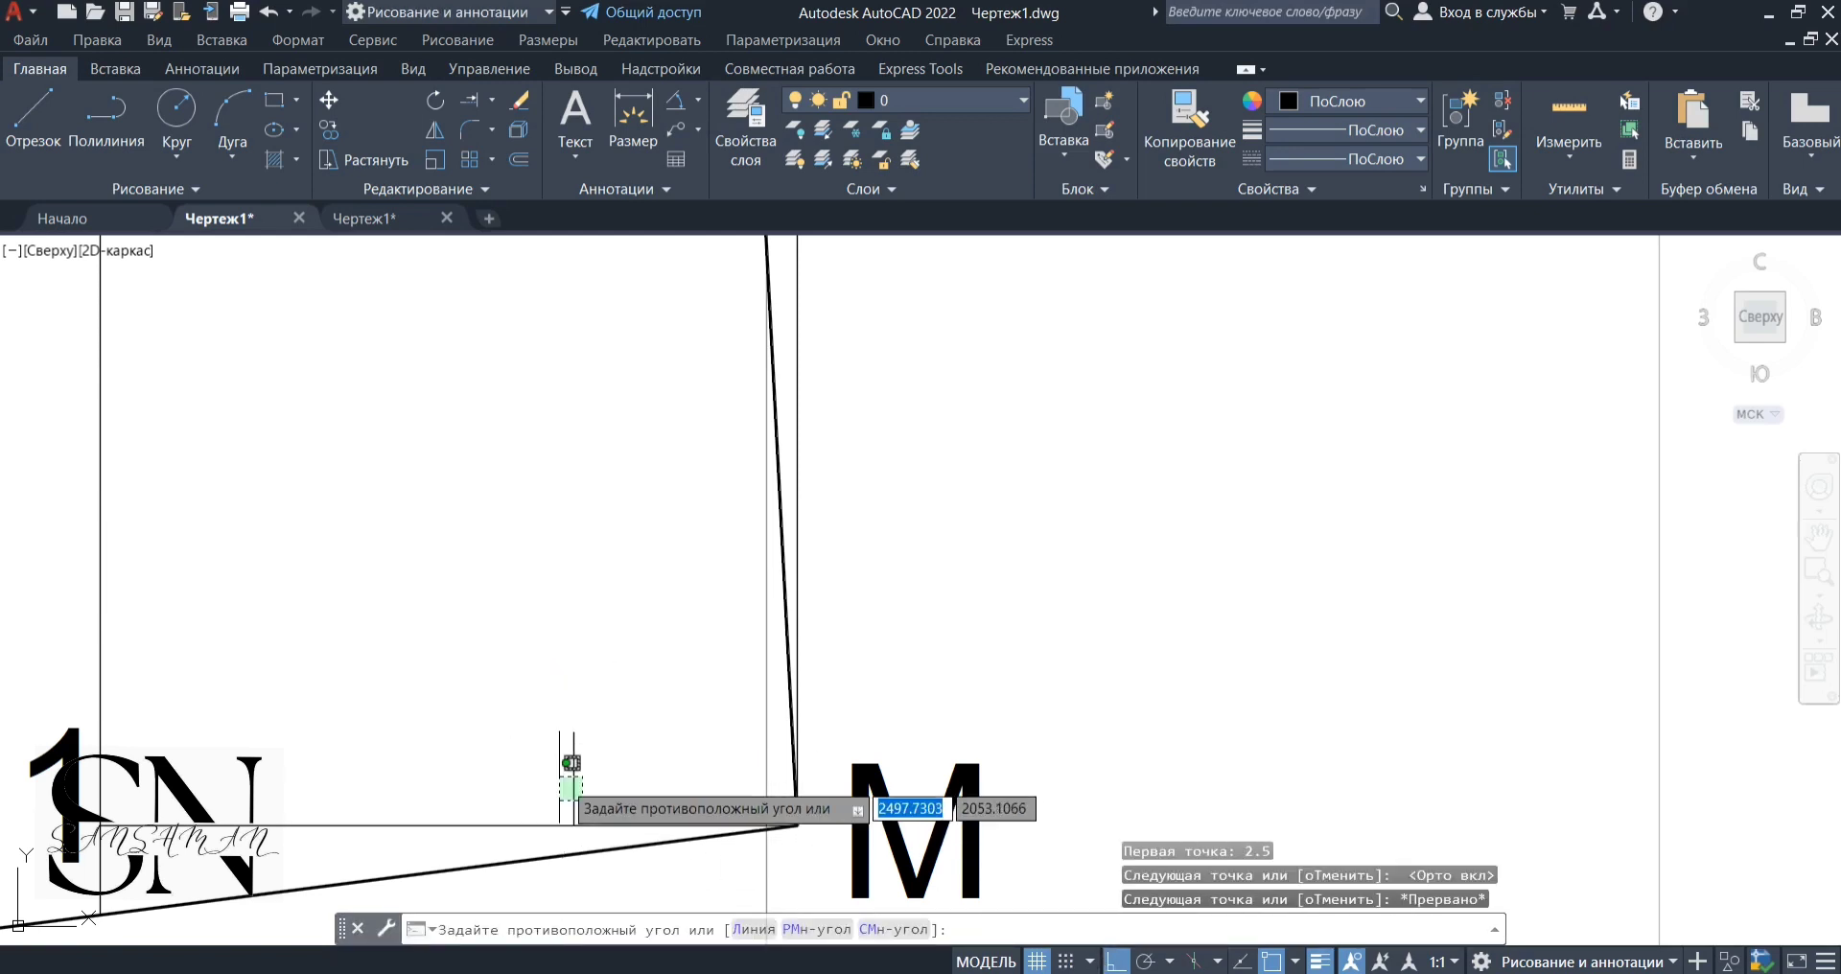
{"action": "left_click", "coordinate": [558, 780]}
{"action": "scroll", "coordinate": [568, 825], "scroll_direction": "up", "scroll_amount": 4}
{"action": "left_click", "coordinate": [581, 706]}
{"action": "scroll", "coordinate": [617, 796], "scroll_direction": "down", "scroll_amount": 6}
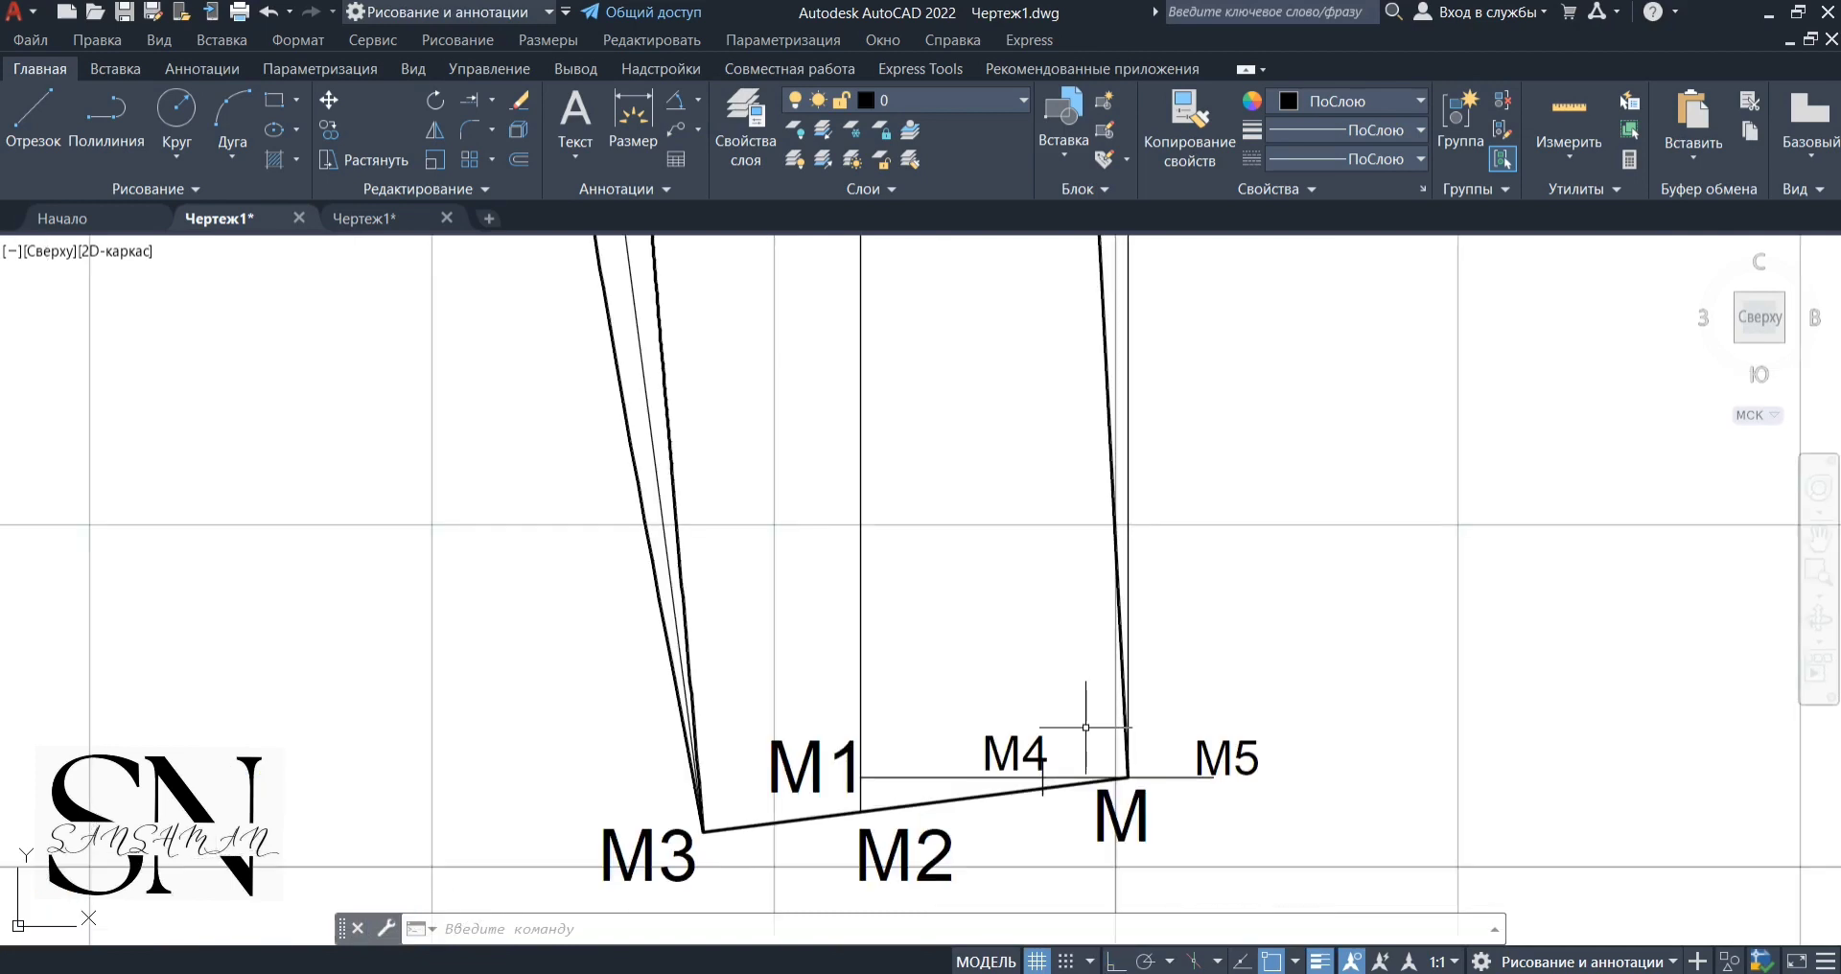
{"action": "scroll", "coordinate": [1085, 728], "scroll_direction": "down", "scroll_amount": 4}
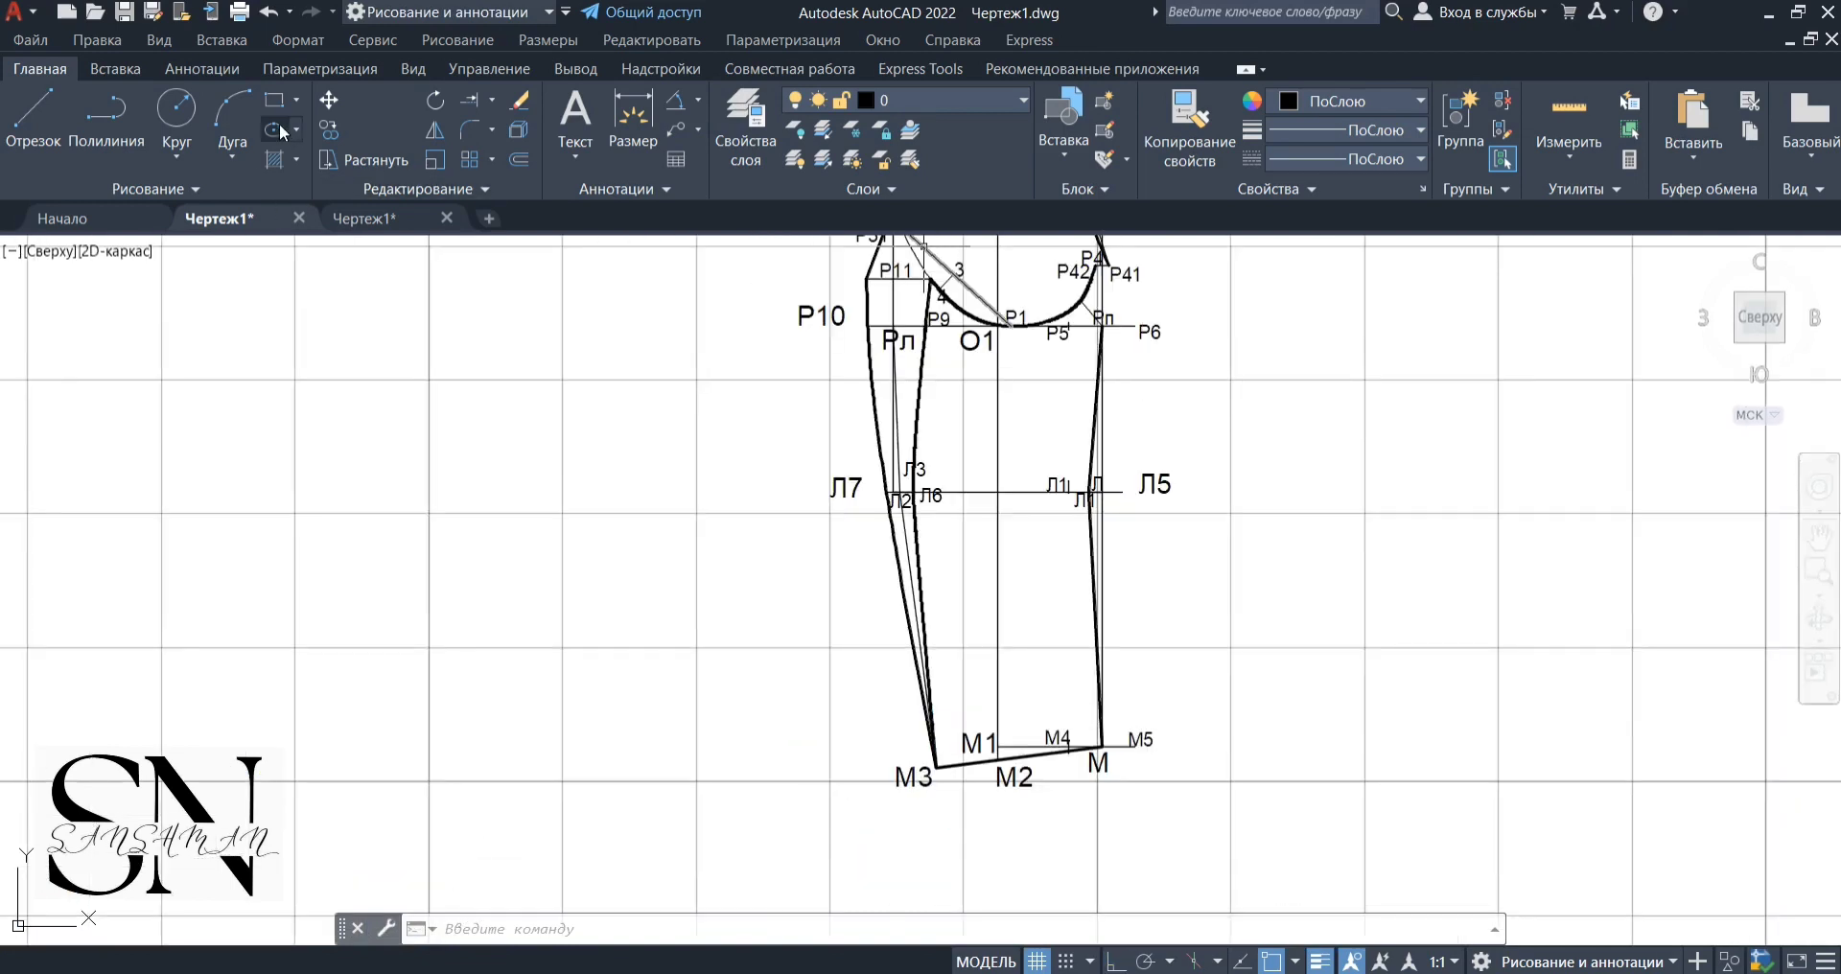
Draw a line from the М4 mark through the inner Л1 mark to Р5, continuing vertically upward past the lower cap curve
{"action": "left_click", "coordinate": [33, 113]}
{"action": "scroll", "coordinate": [1151, 770], "scroll_direction": "up", "scroll_amount": 6}
{"action": "left_click", "coordinate": [1132, 770]}
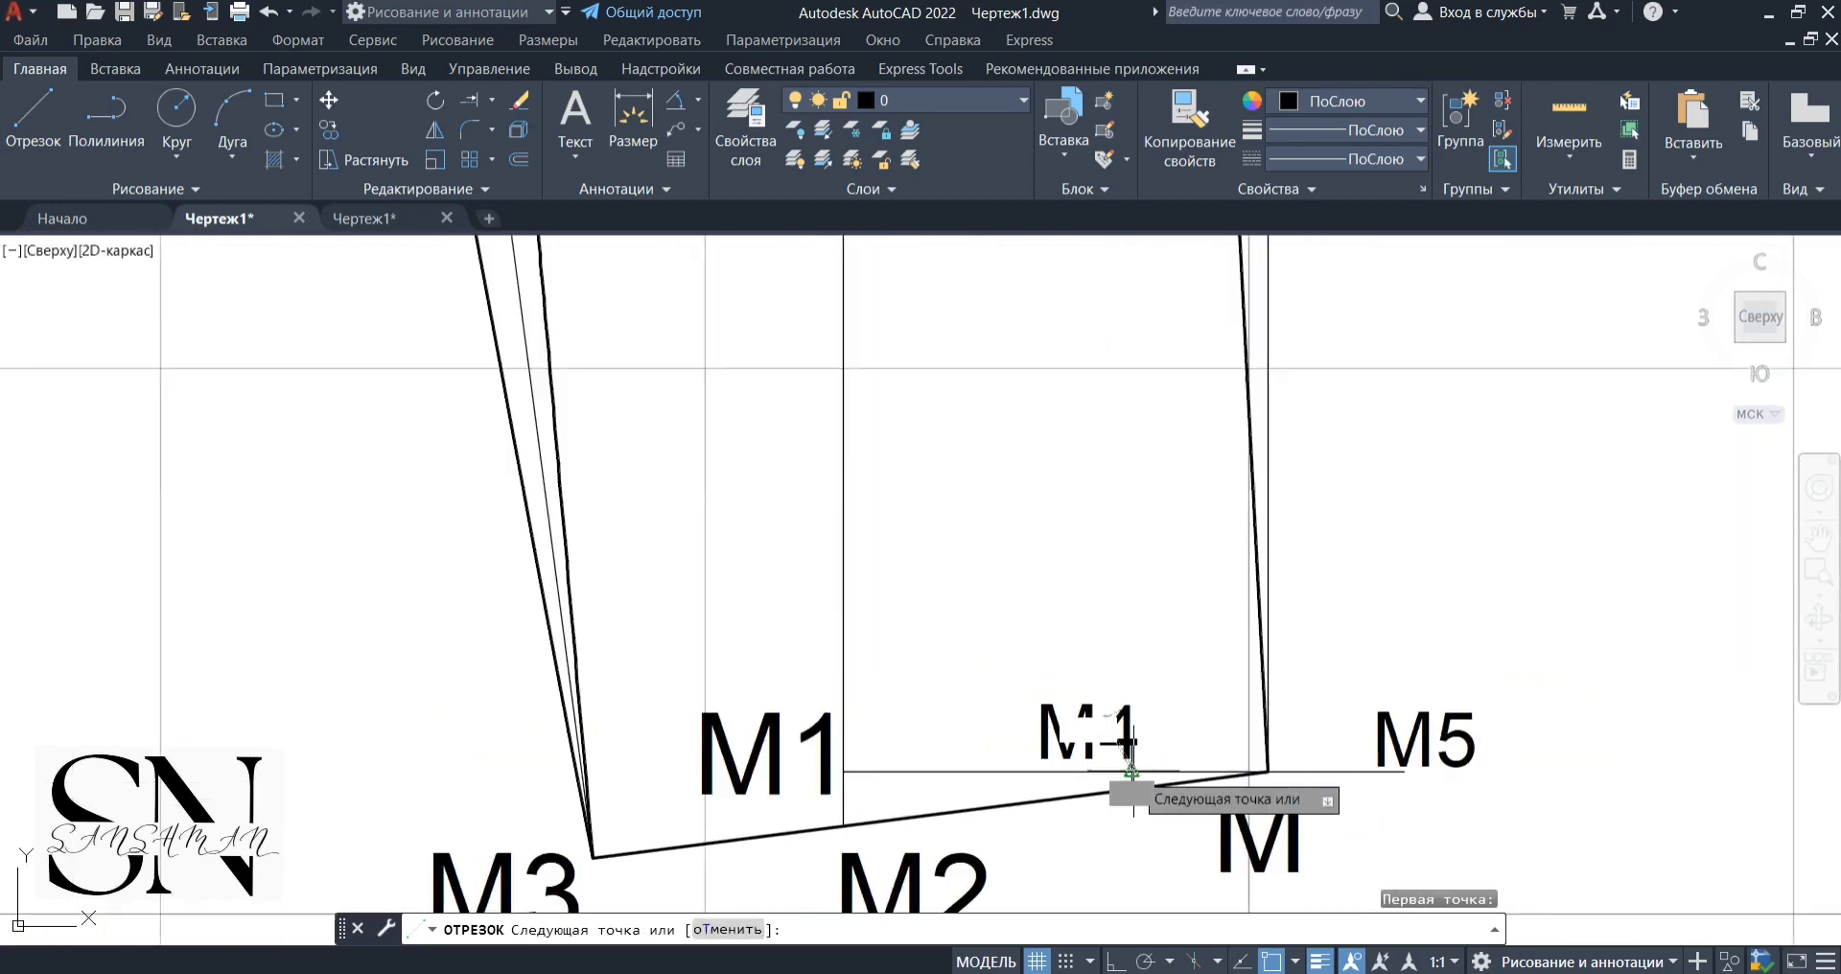
{"action": "scroll", "coordinate": [1131, 770], "scroll_direction": "down", "scroll_amount": 5}
{"action": "scroll", "coordinate": [1083, 638], "scroll_direction": "up", "scroll_amount": 5}
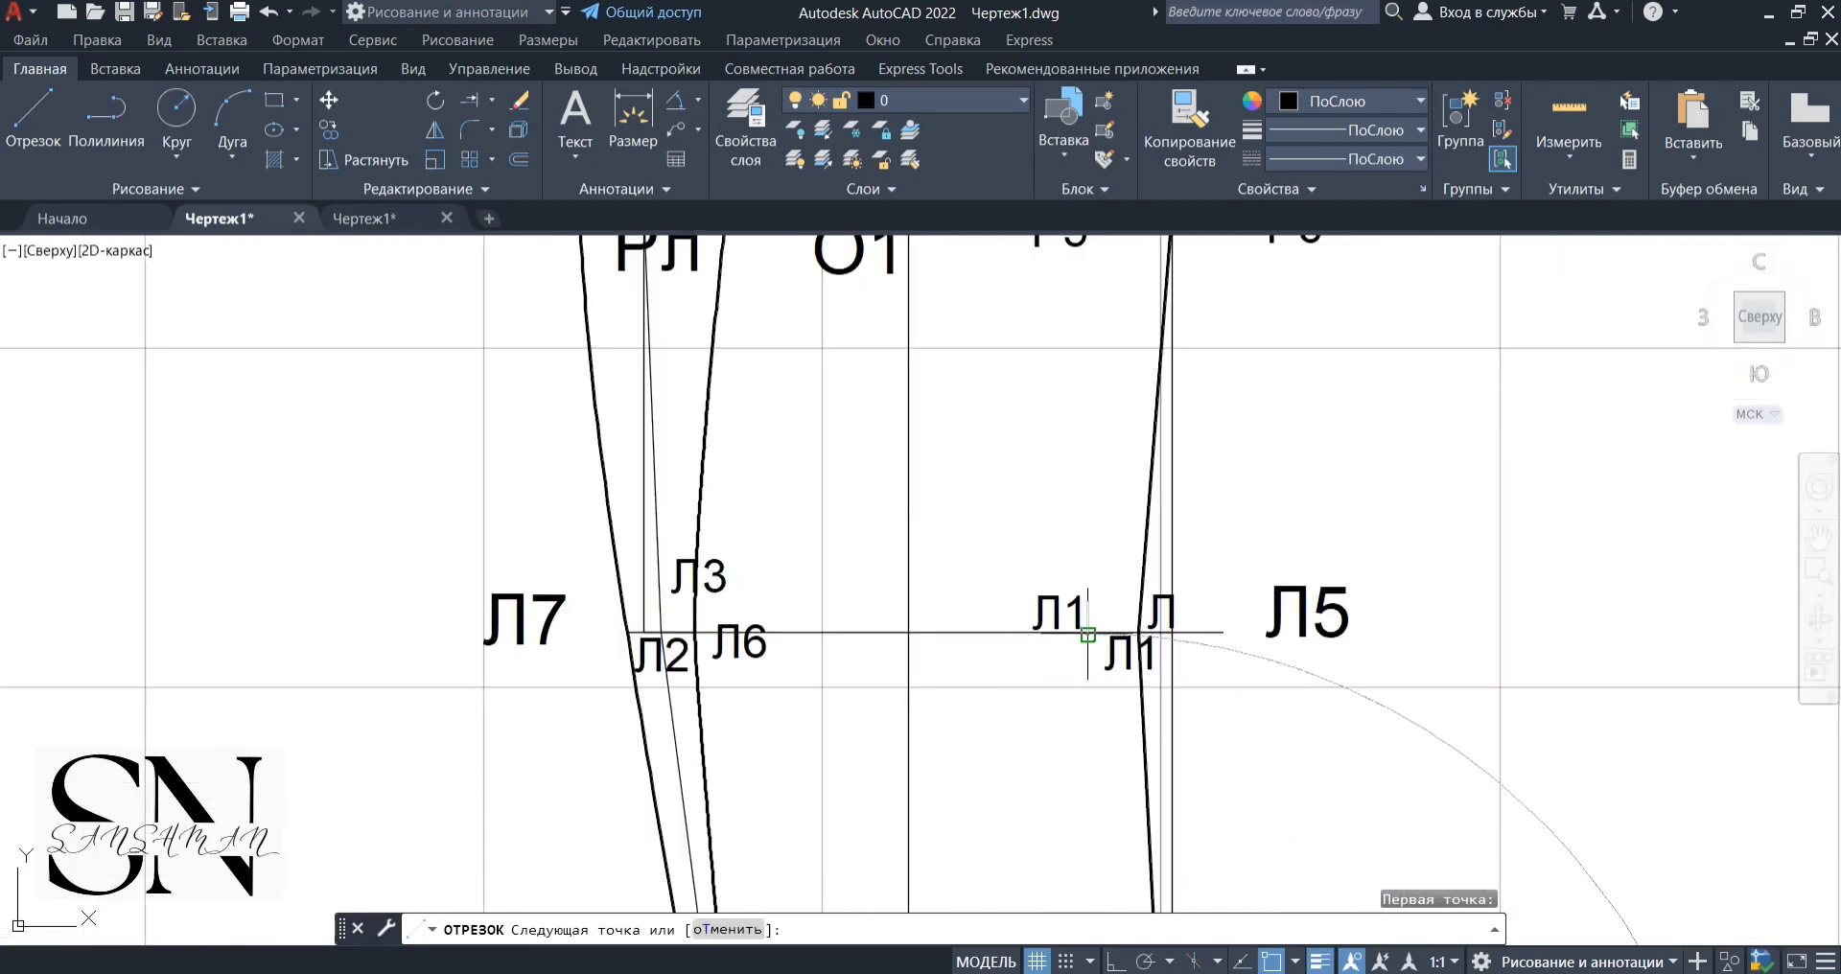
{"action": "left_click", "coordinate": [1087, 635]}
{"action": "scroll", "coordinate": [1019, 550], "scroll_direction": "down", "scroll_amount": 5}
{"action": "scroll", "coordinate": [1077, 412], "scroll_direction": "up", "scroll_amount": 5}
{"action": "left_click", "coordinate": [1086, 435]}
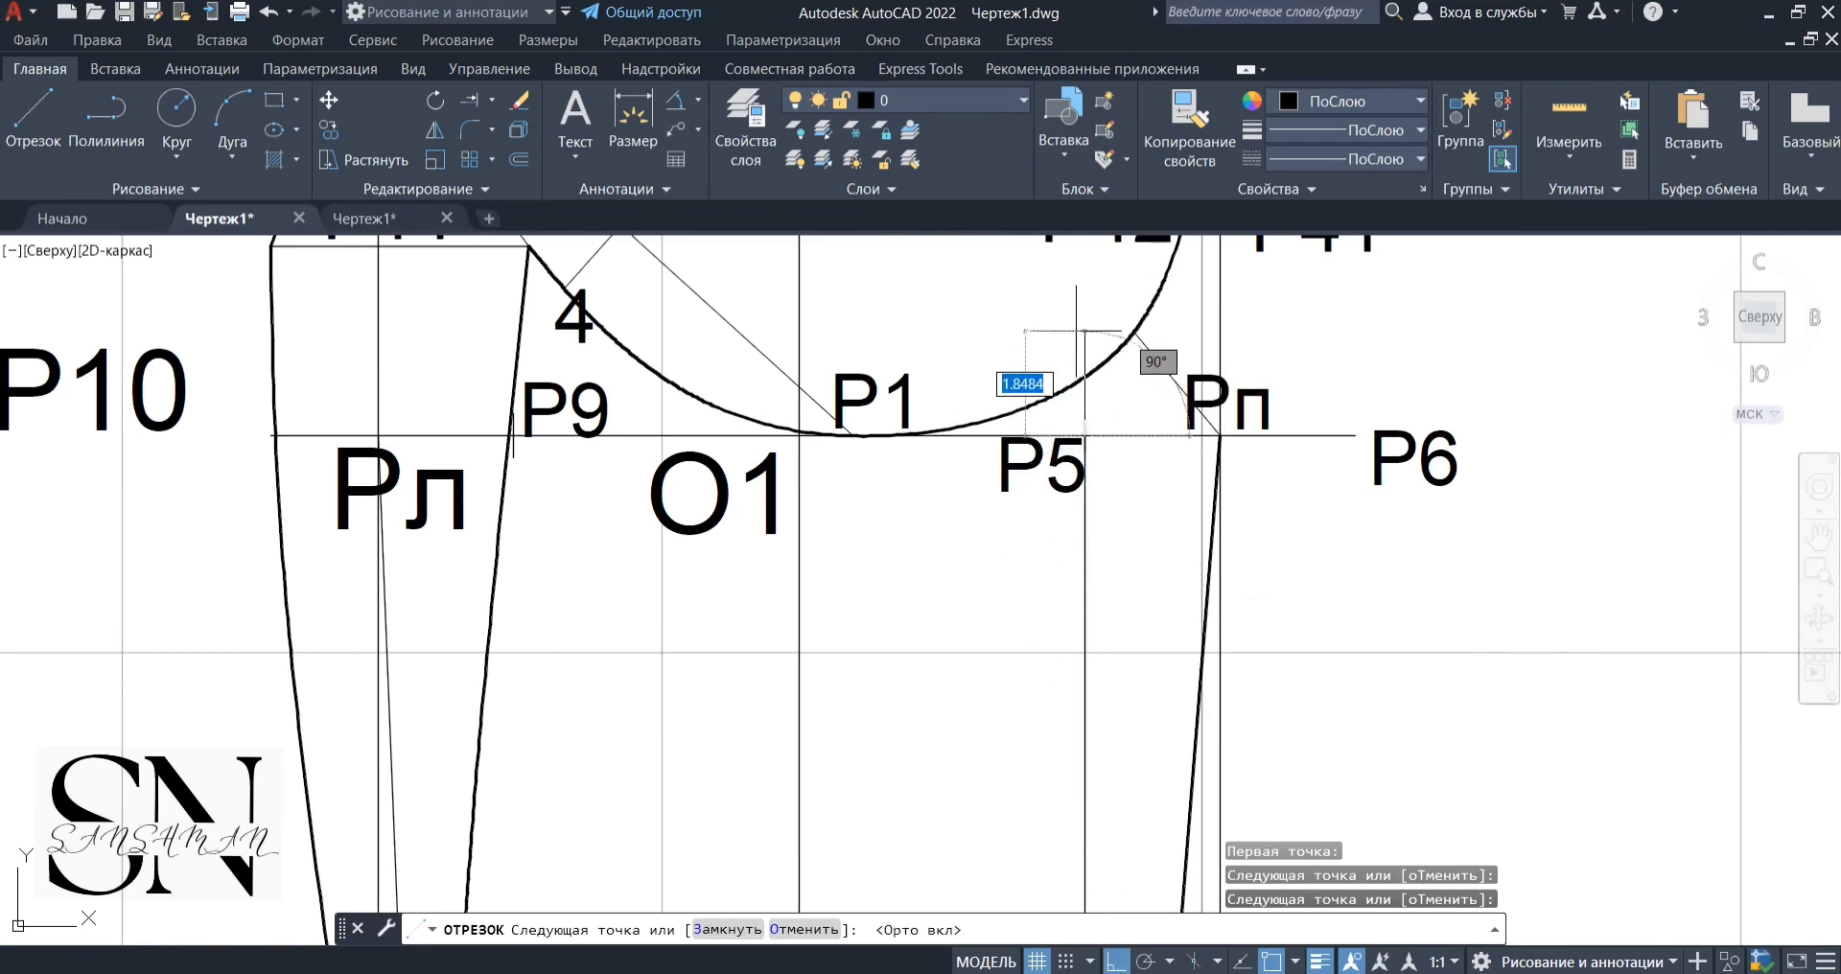
{"action": "key", "text": "Escape"}
Trim the vertical line above Р5 back to the lower cap curve
{"action": "scroll", "coordinate": [1085, 296], "scroll_direction": "up", "scroll_amount": 4}
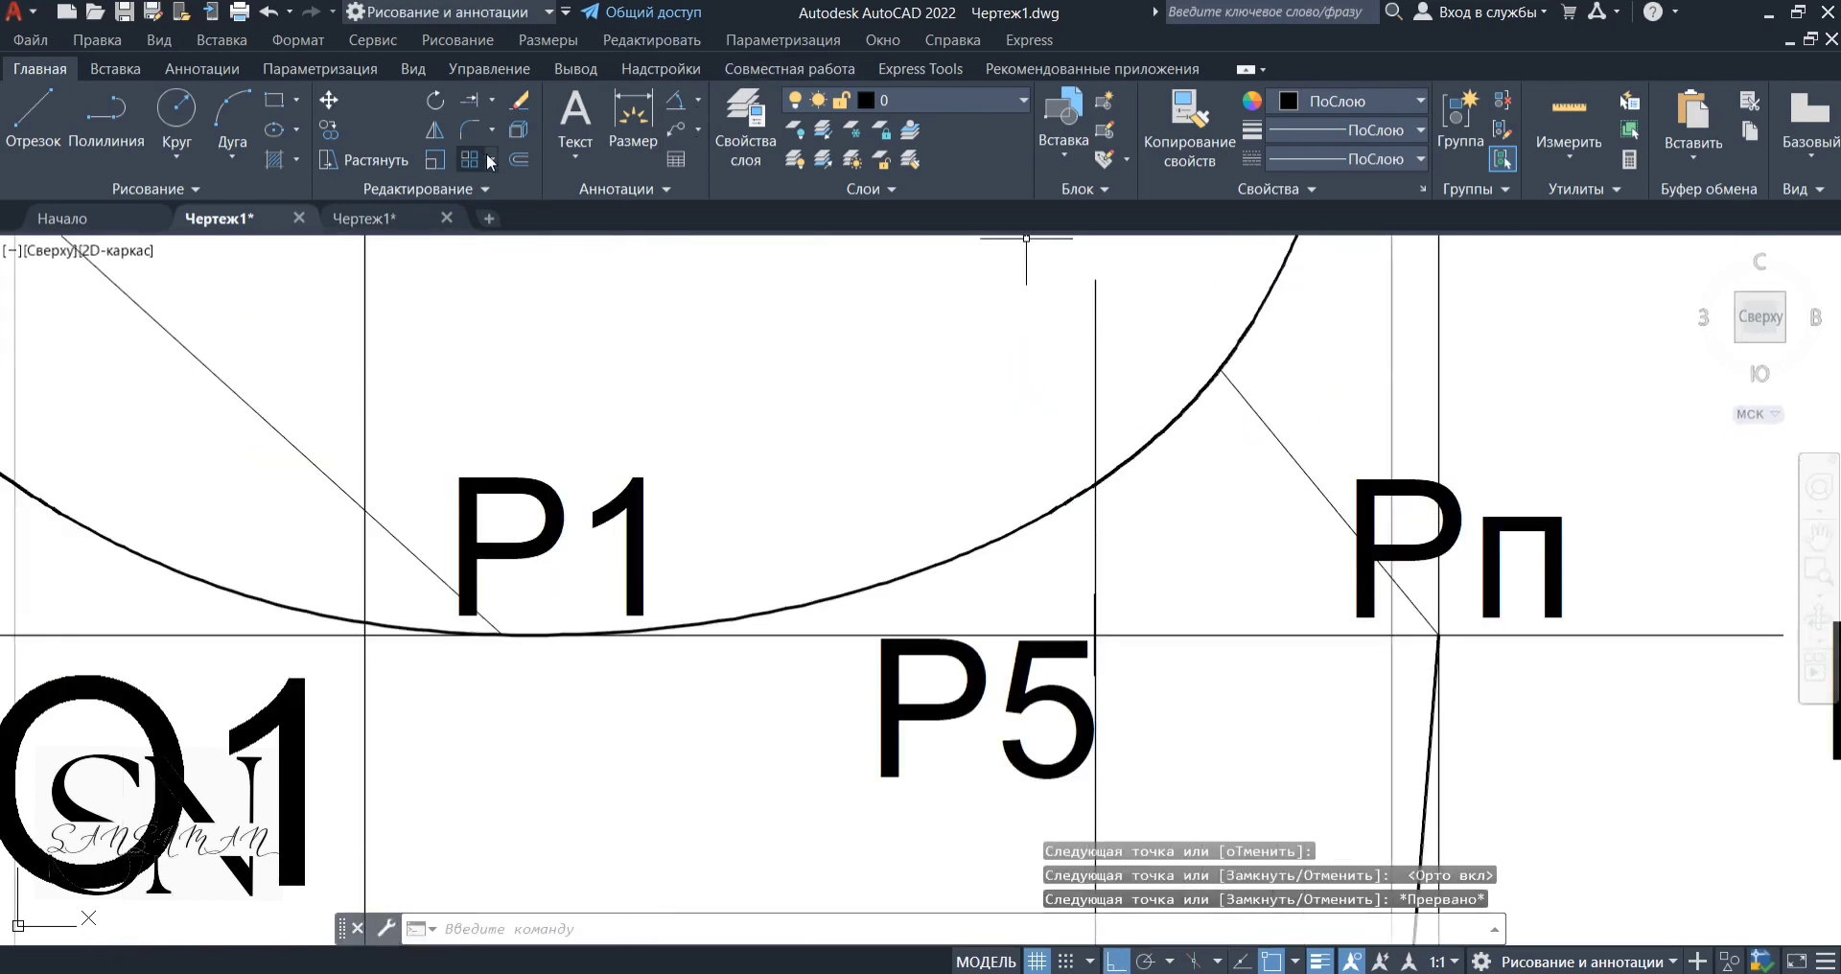
{"action": "left_click", "coordinate": [484, 100]}
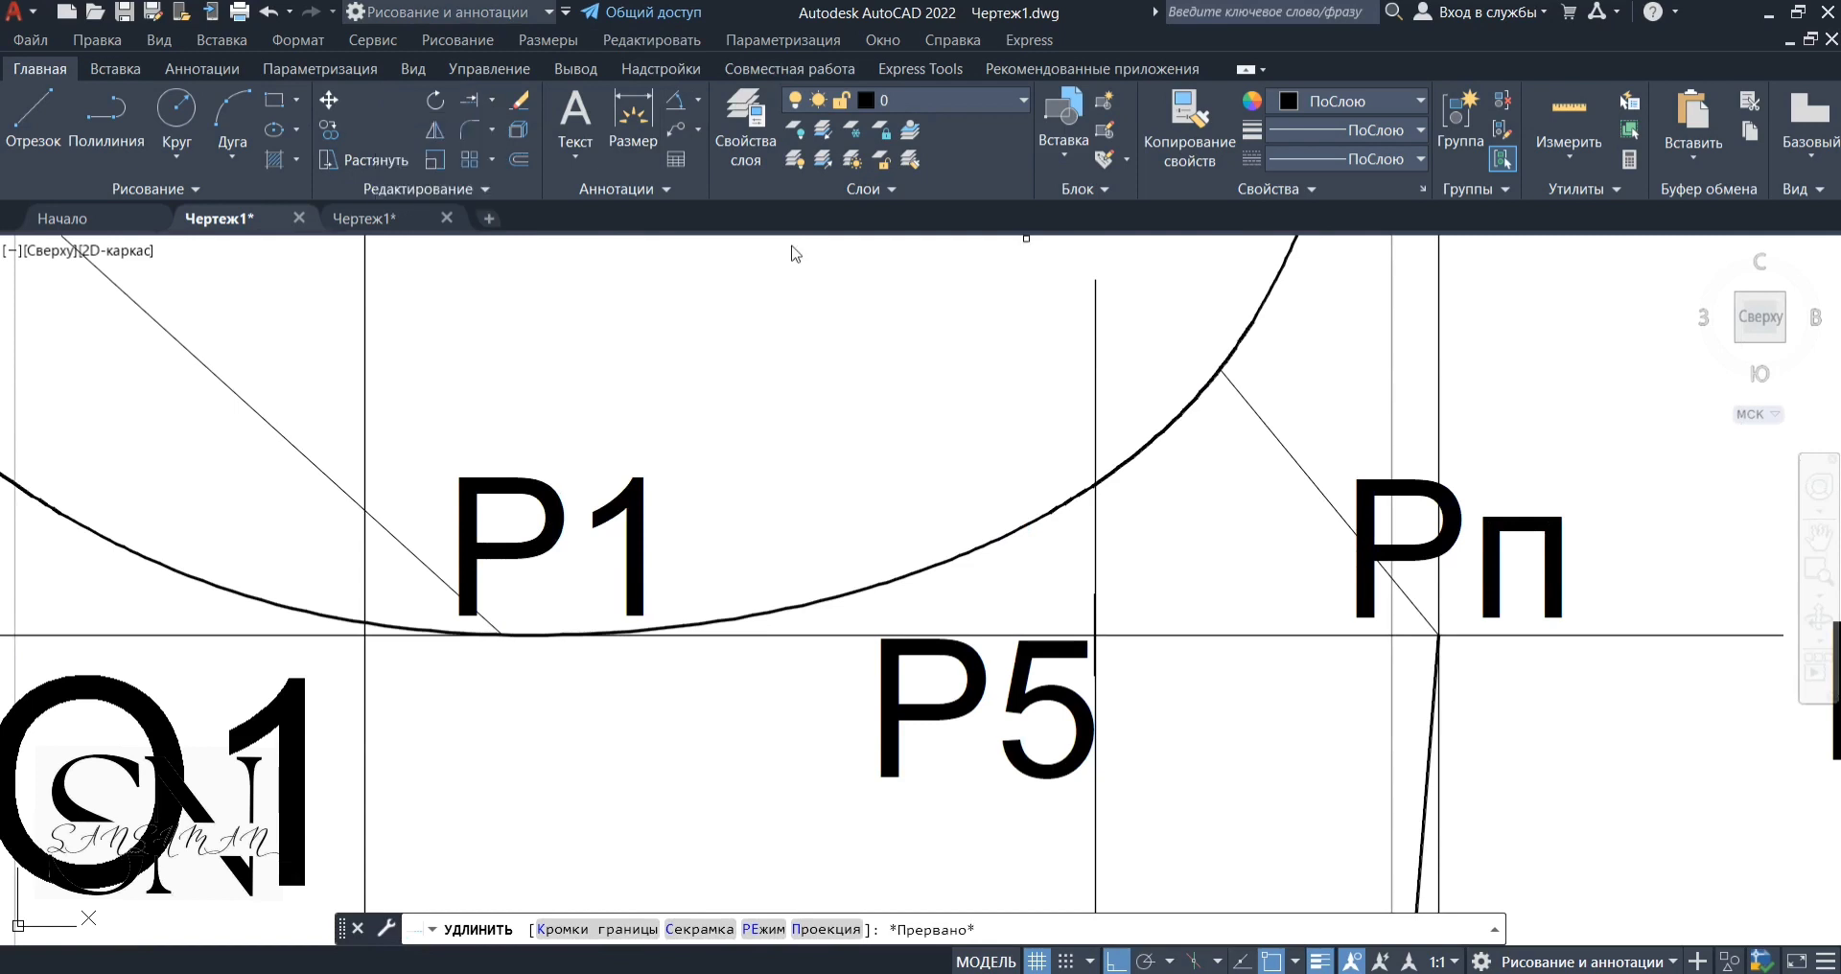
{"action": "left_click", "coordinate": [1099, 462]}
{"action": "key", "text": "Escape"}
{"action": "scroll", "coordinate": [1076, 512], "scroll_direction": "down", "scroll_amount": 10}
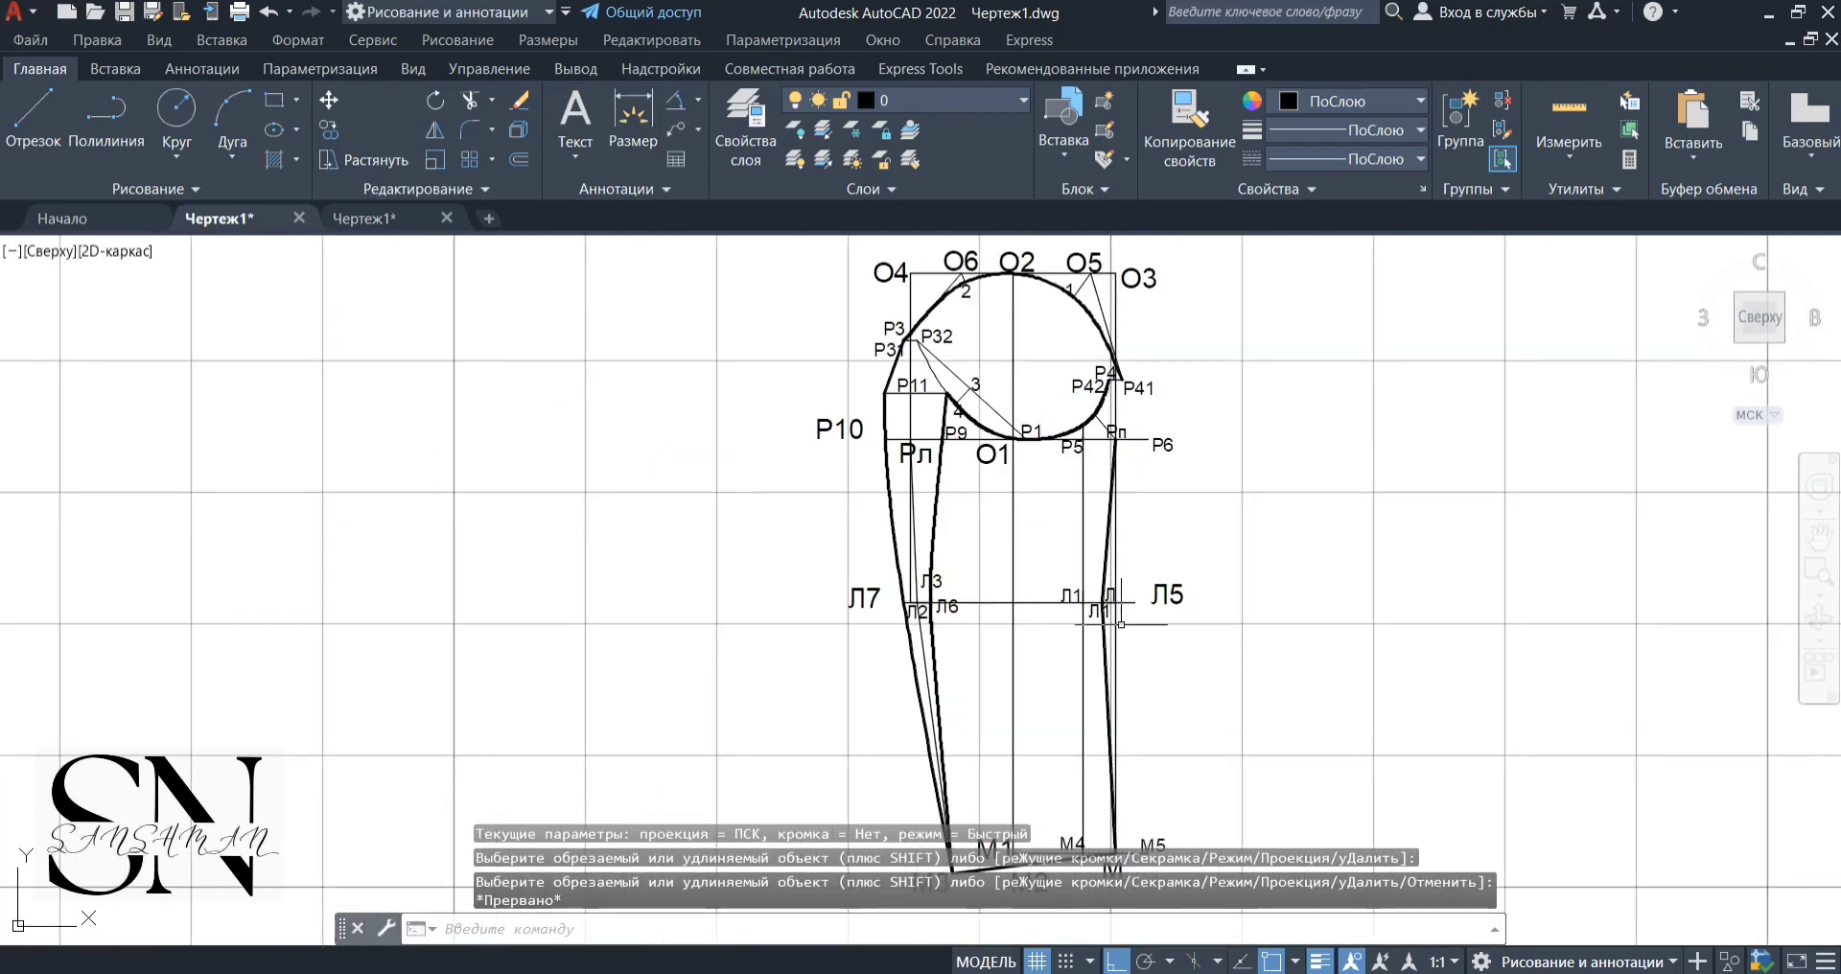
Bend the line between Р5 and М4 inward at the elbow line, parallel to the outline Рп–Л1–М
{"action": "scroll", "coordinate": [1076, 512], "scroll_direction": "up", "scroll_amount": 2}
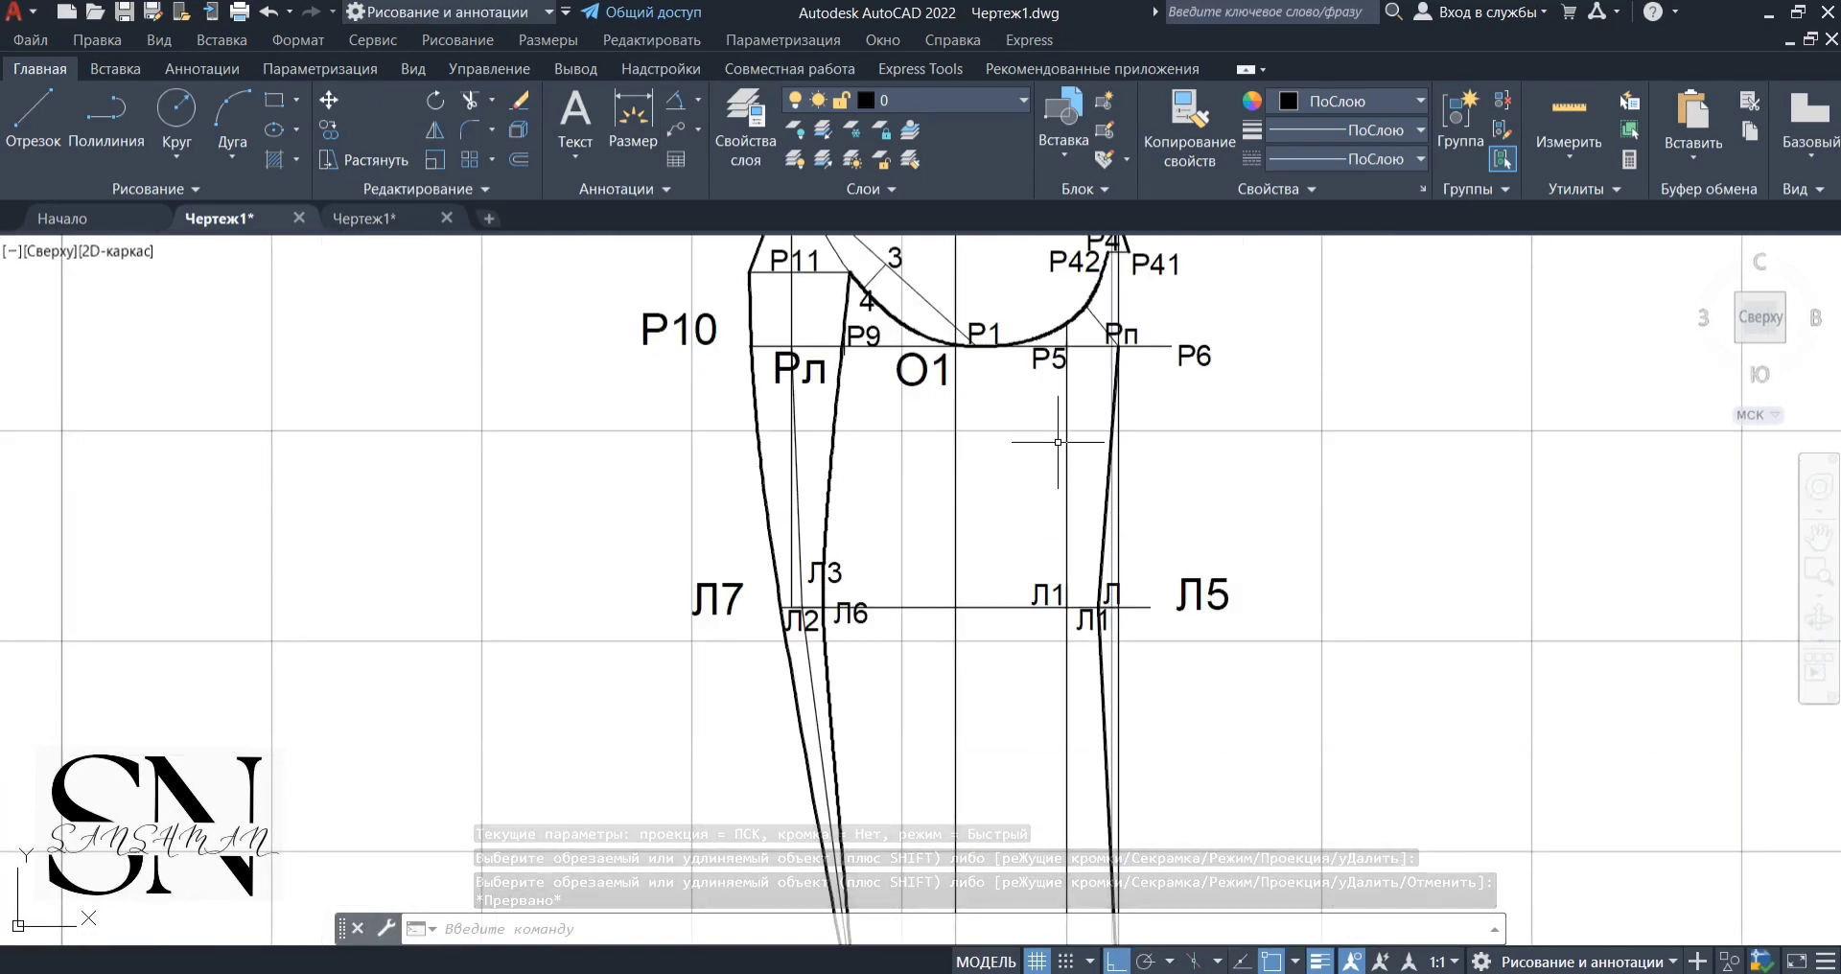
{"action": "scroll", "coordinate": [1058, 442], "scroll_direction": "down", "scroll_amount": 3}
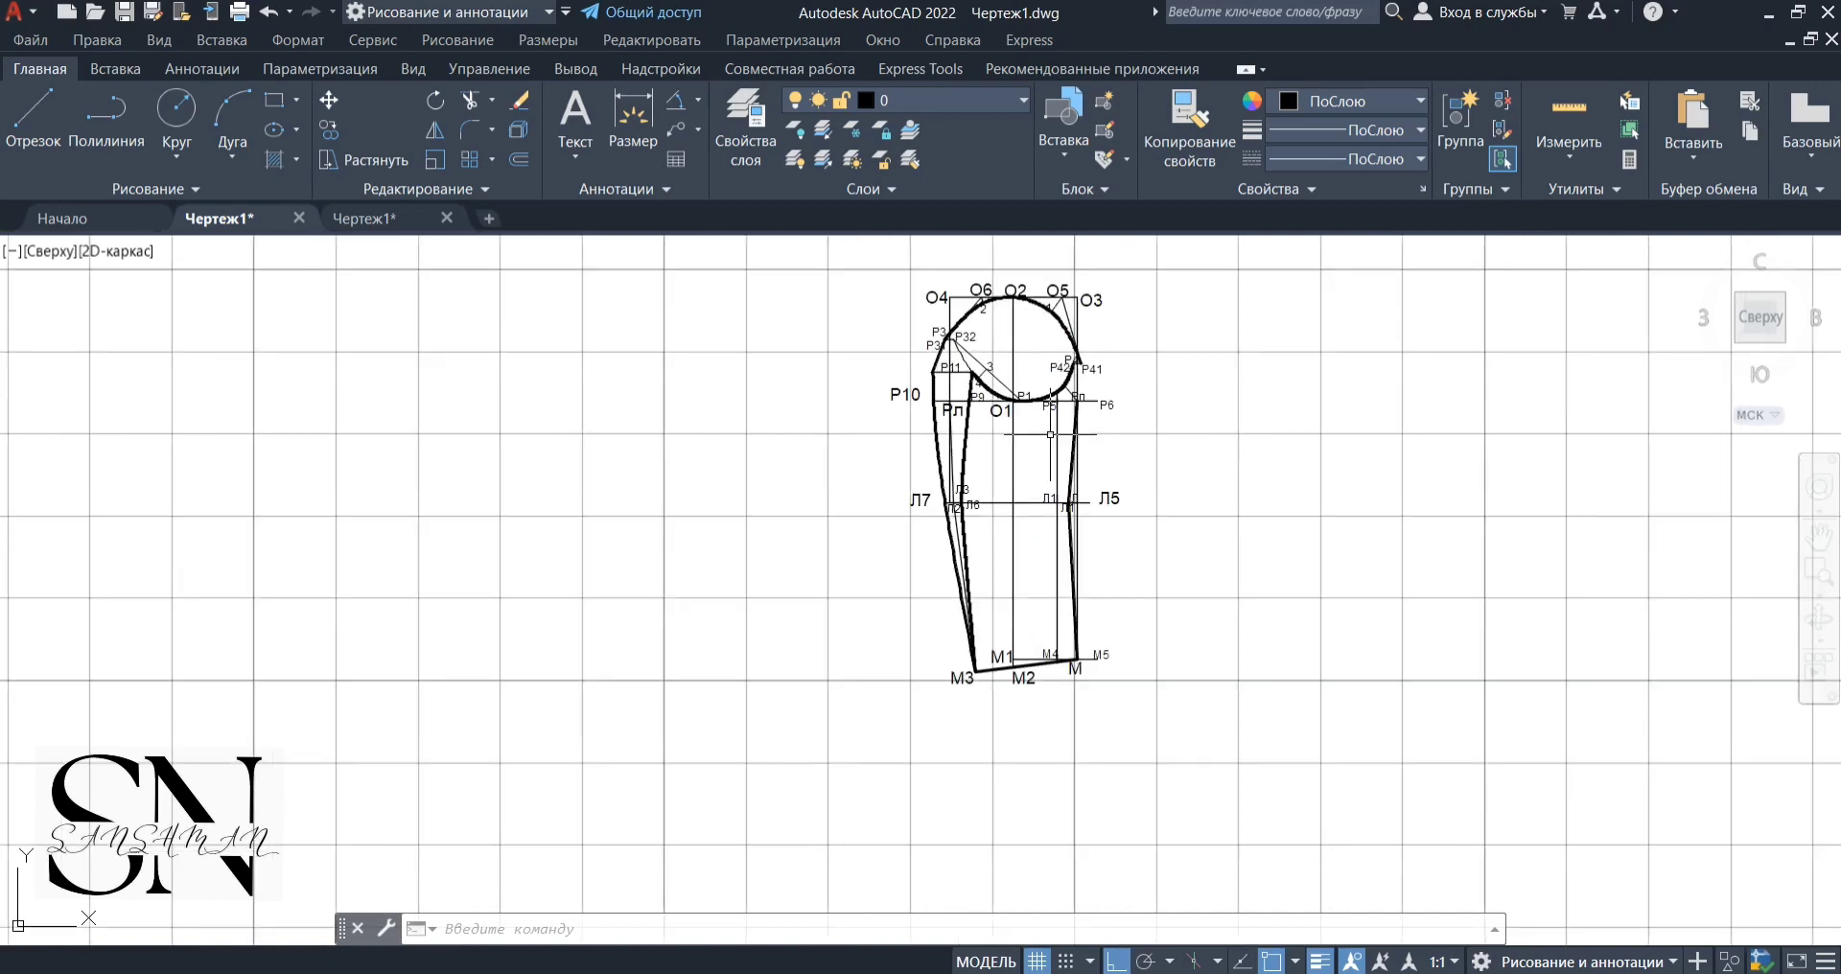
{"action": "scroll", "coordinate": [1071, 548], "scroll_direction": "up", "scroll_amount": 1}
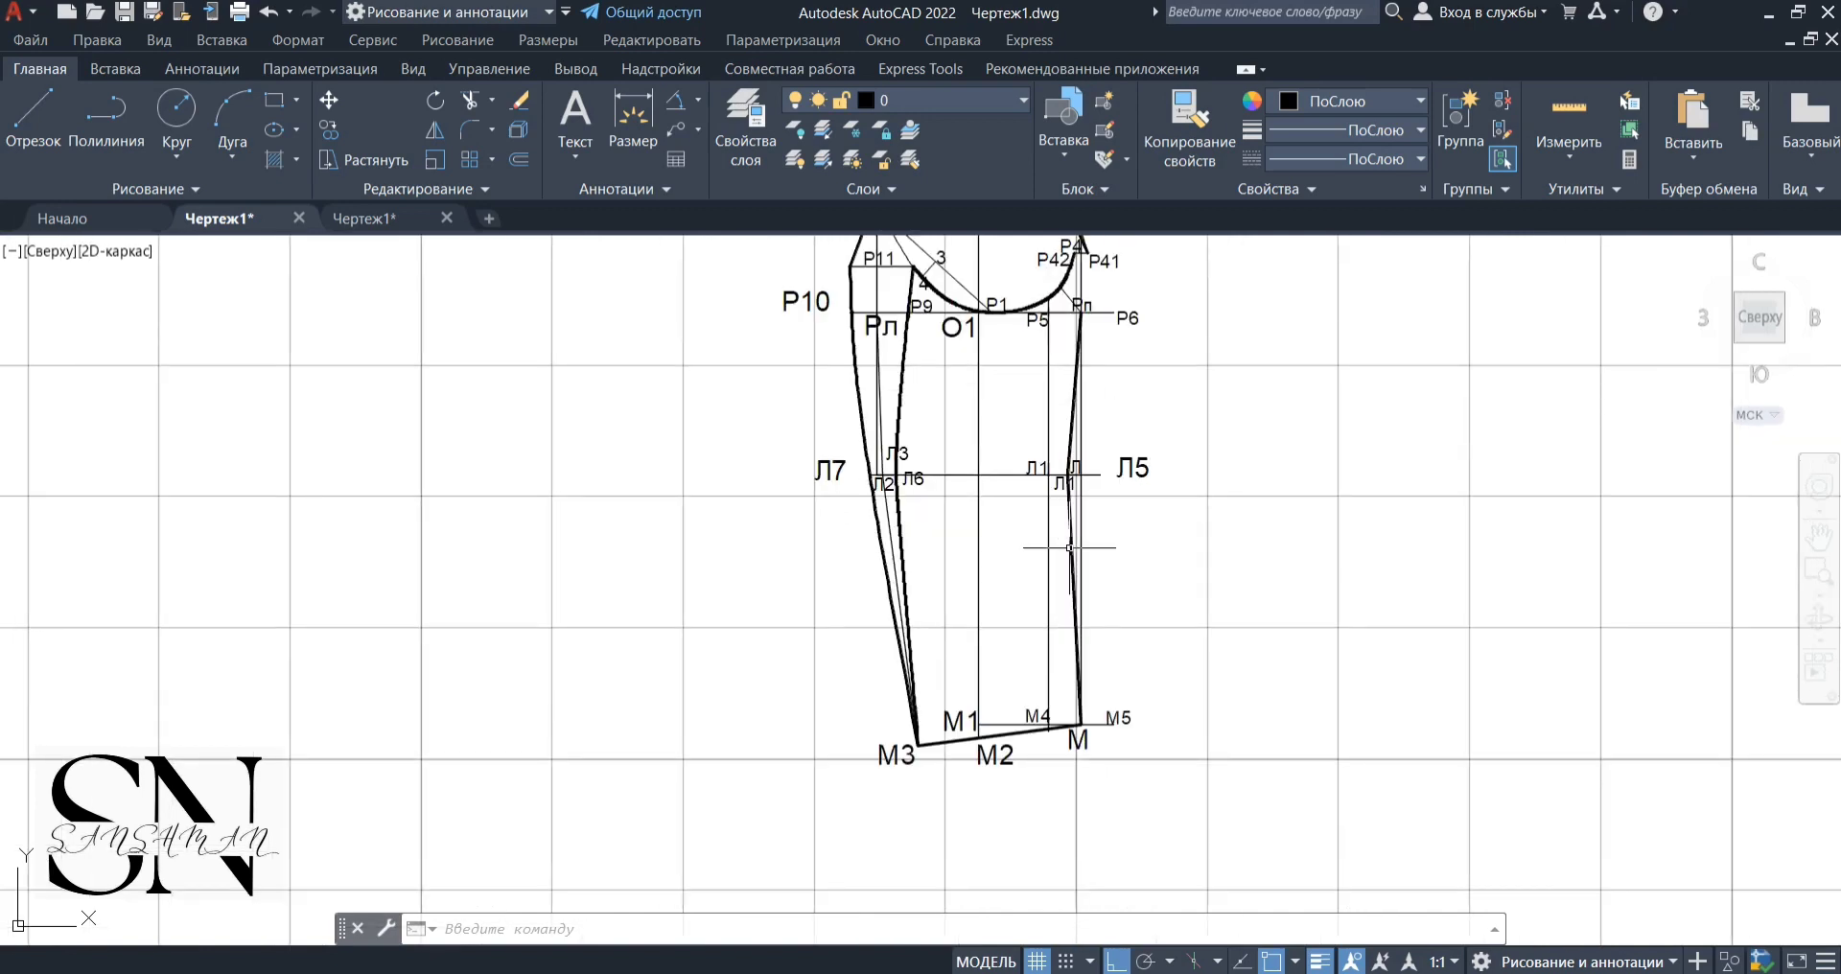
{"action": "scroll", "coordinate": [1081, 494], "scroll_direction": "up", "scroll_amount": 4}
{"action": "scroll", "coordinate": [1020, 477], "scroll_direction": "down", "scroll_amount": 4}
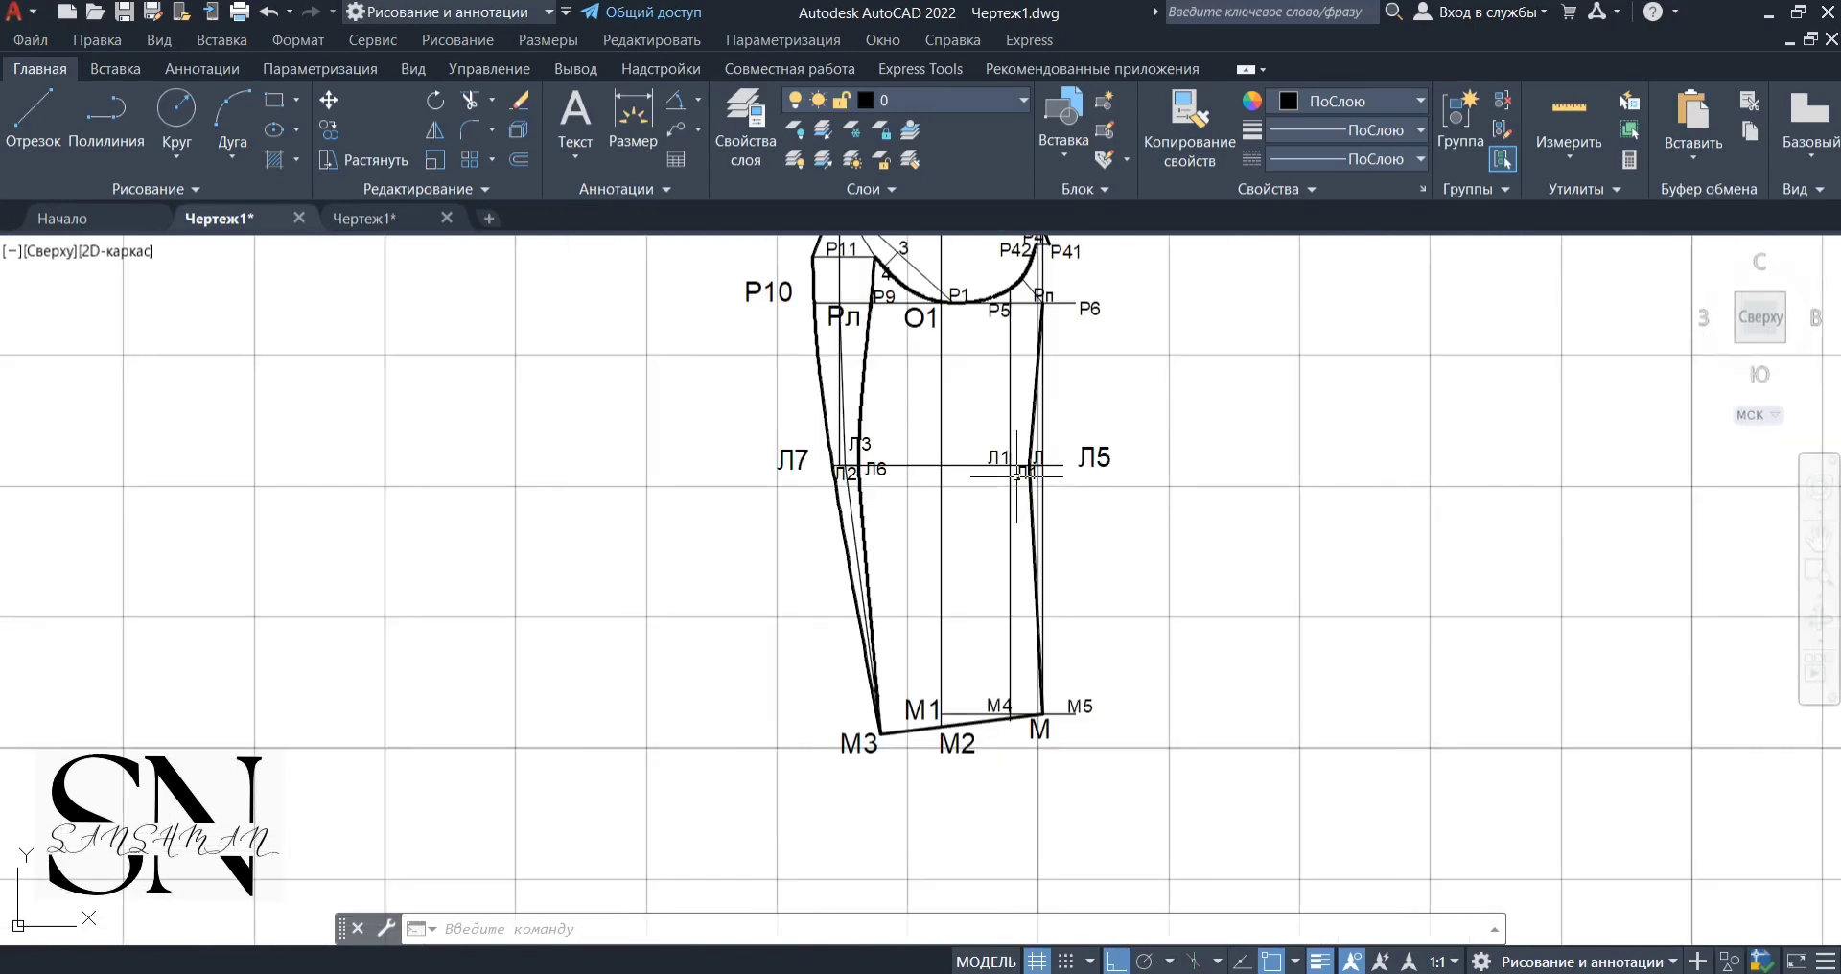
{"action": "scroll", "coordinate": [1013, 721], "scroll_direction": "up", "scroll_amount": 4}
{"action": "scroll", "coordinate": [1103, 437], "scroll_direction": "down", "scroll_amount": 2}
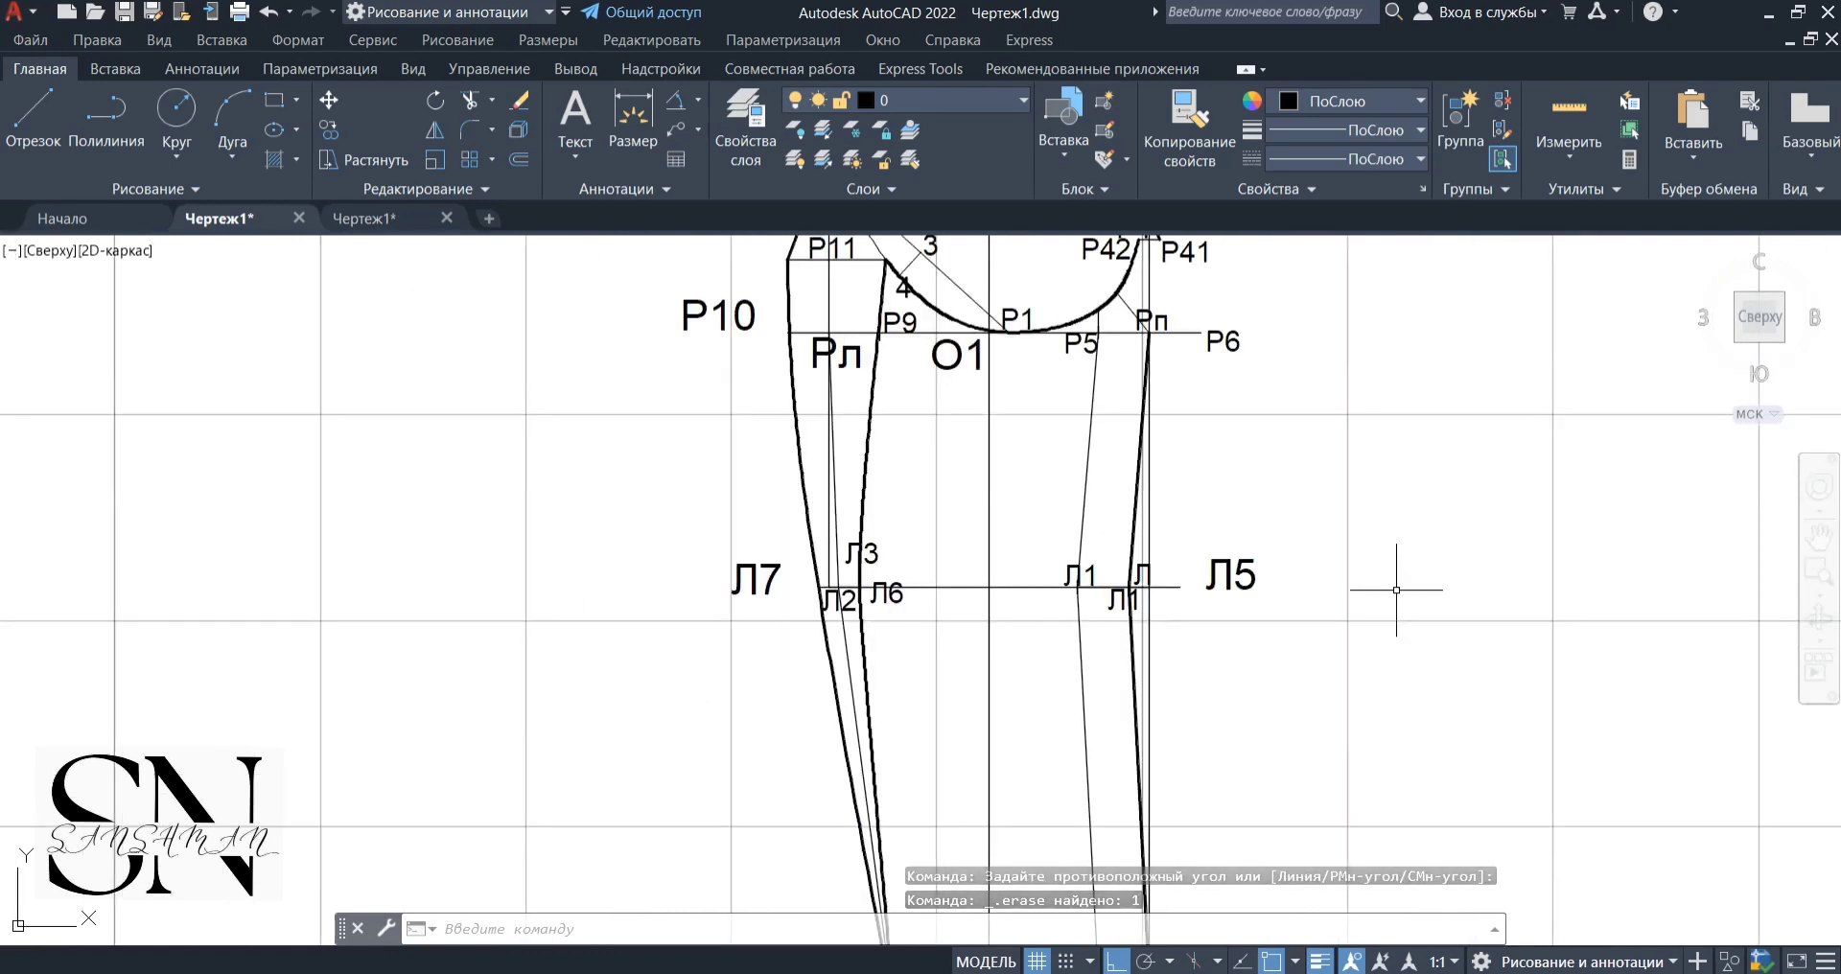
{"action": "scroll", "coordinate": [1396, 589], "scroll_direction": "down", "scroll_amount": 5}
{"action": "scroll", "coordinate": [1216, 604], "scroll_direction": "up", "scroll_amount": 3}
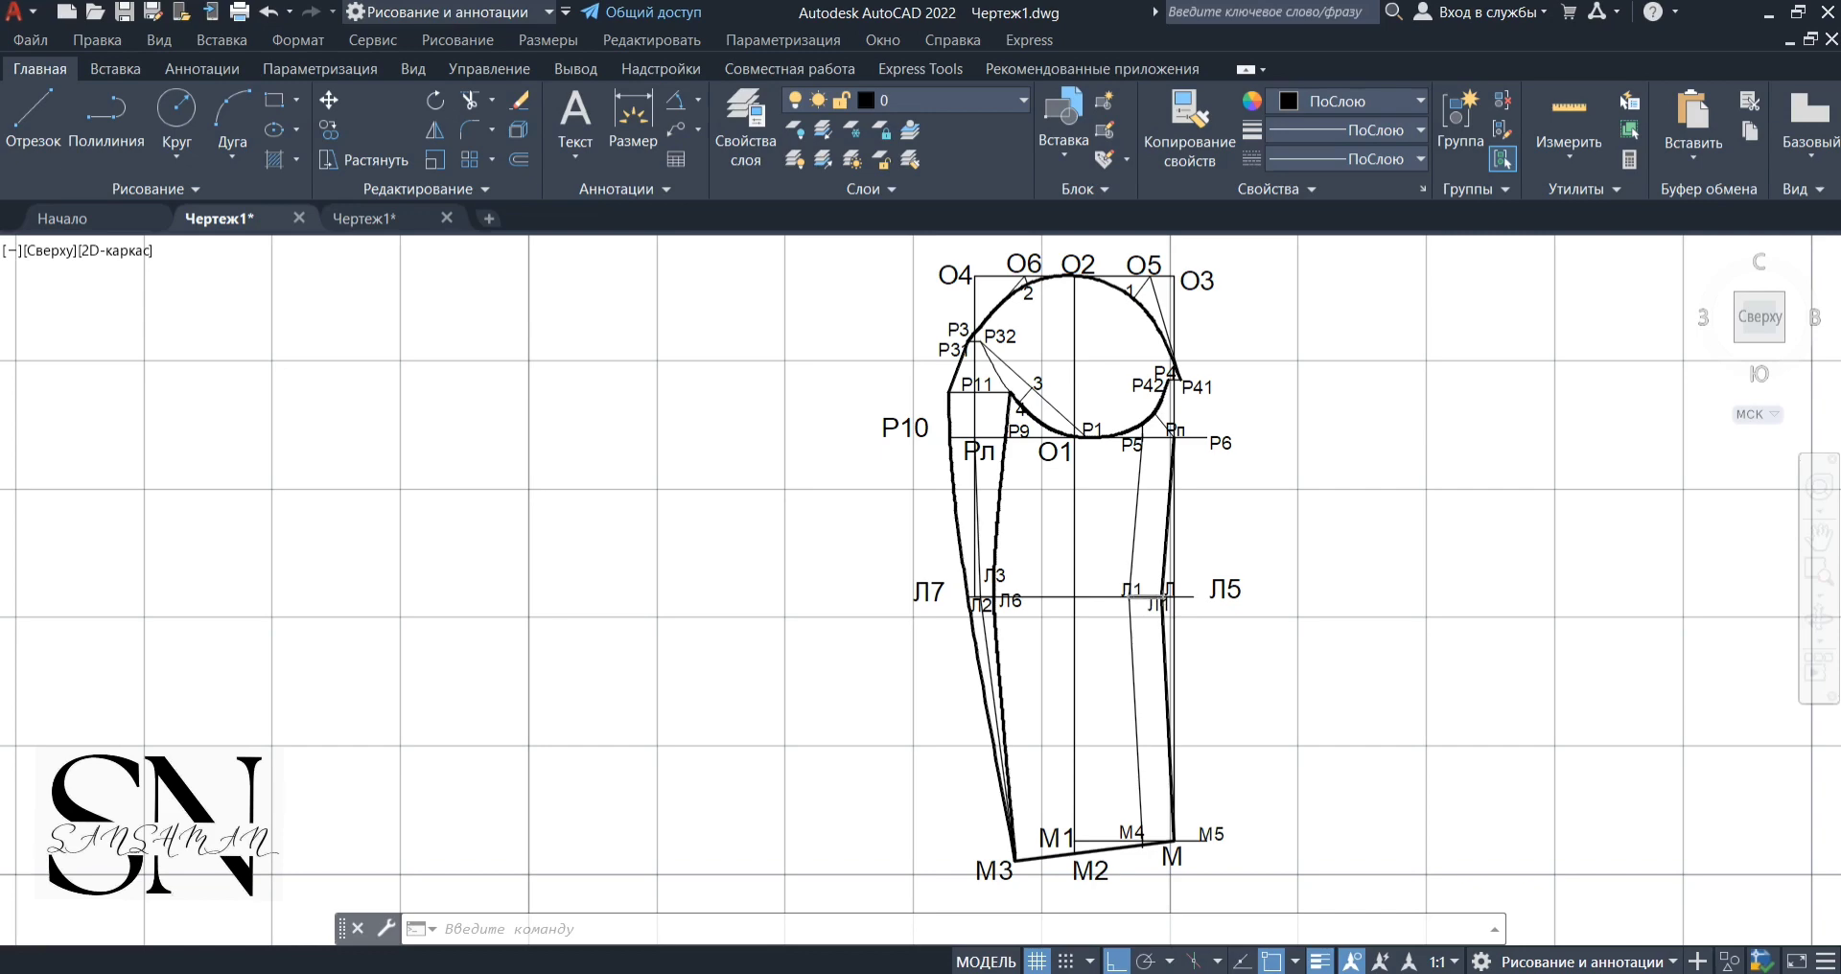
Move the inner Л1 label about 1.04 units horizontally toward the О1 axis, clear of the bent line
{"action": "scroll", "coordinate": [1130, 589], "scroll_direction": "up", "scroll_amount": 2}
{"action": "left_click", "coordinate": [1130, 589]}
{"action": "scroll", "coordinate": [1130, 589], "scroll_direction": "up", "scroll_amount": 5}
{"action": "left_click", "coordinate": [1120, 583]}
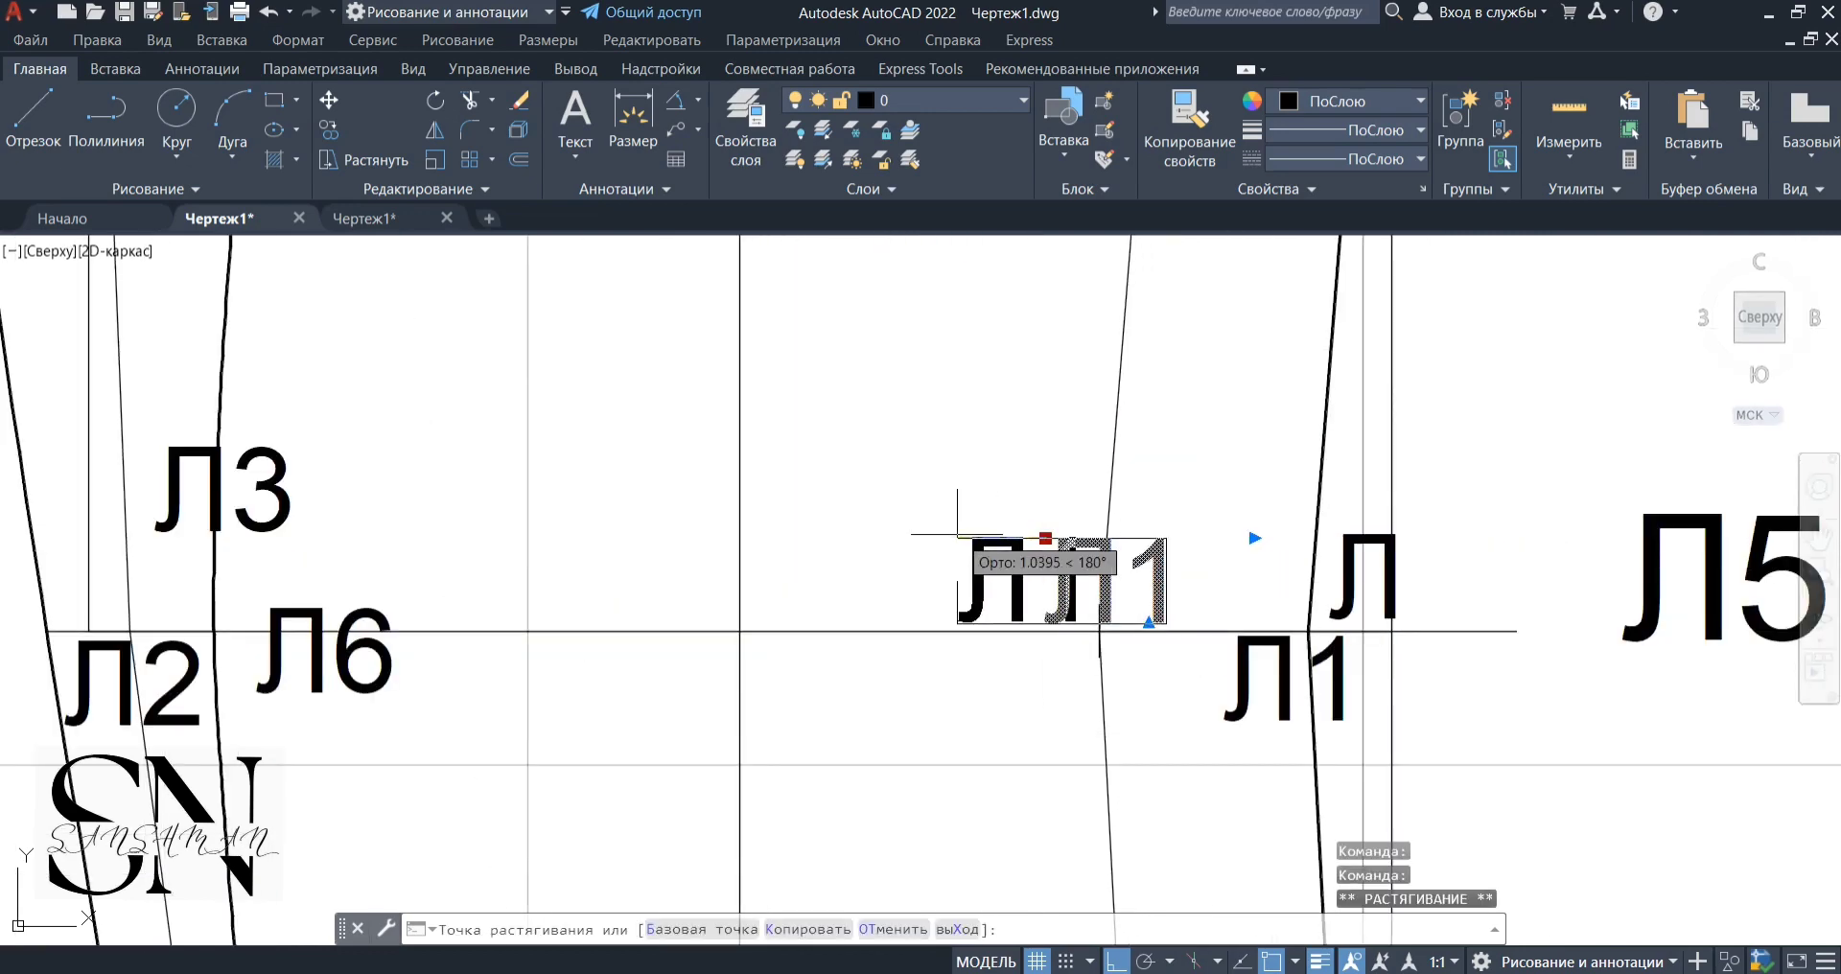
{"action": "left_click", "coordinate": [957, 534]}
{"action": "scroll", "coordinate": [1031, 587], "scroll_direction": "down", "scroll_amount": 5}
{"action": "scroll", "coordinate": [943, 398], "scroll_direction": "up", "scroll_amount": 5}
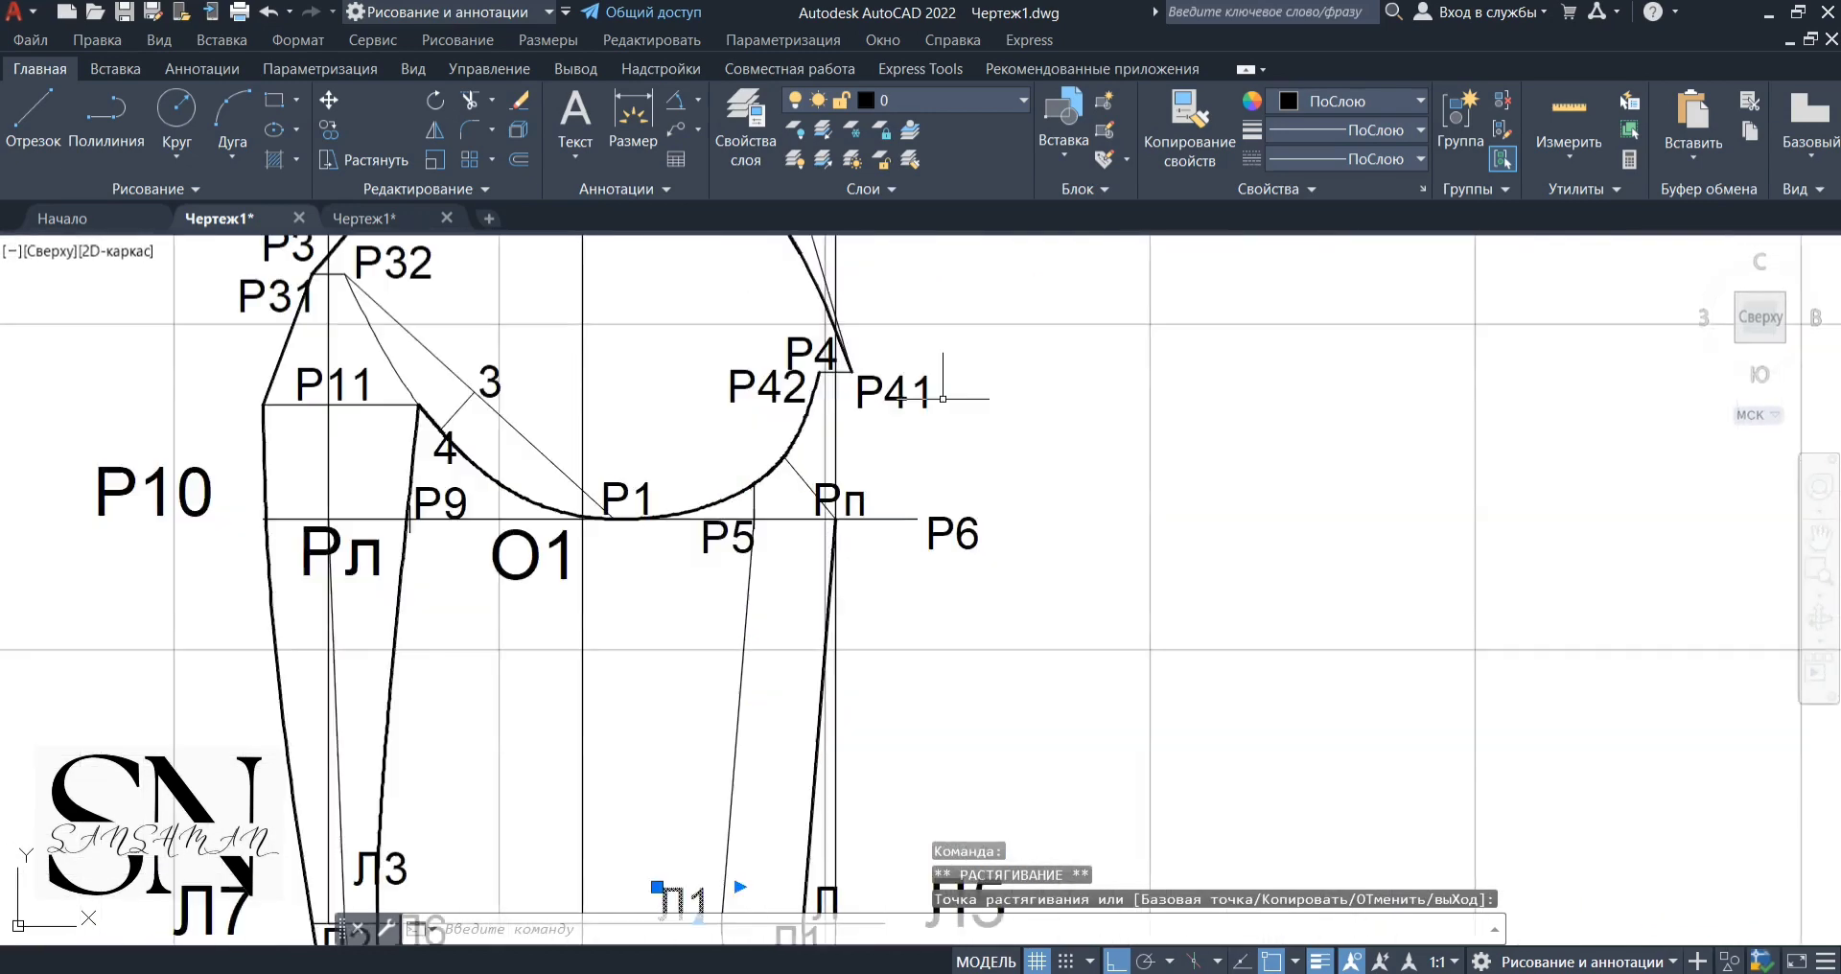
{"action": "scroll", "coordinate": [842, 462], "scroll_direction": "down", "scroll_amount": 2}
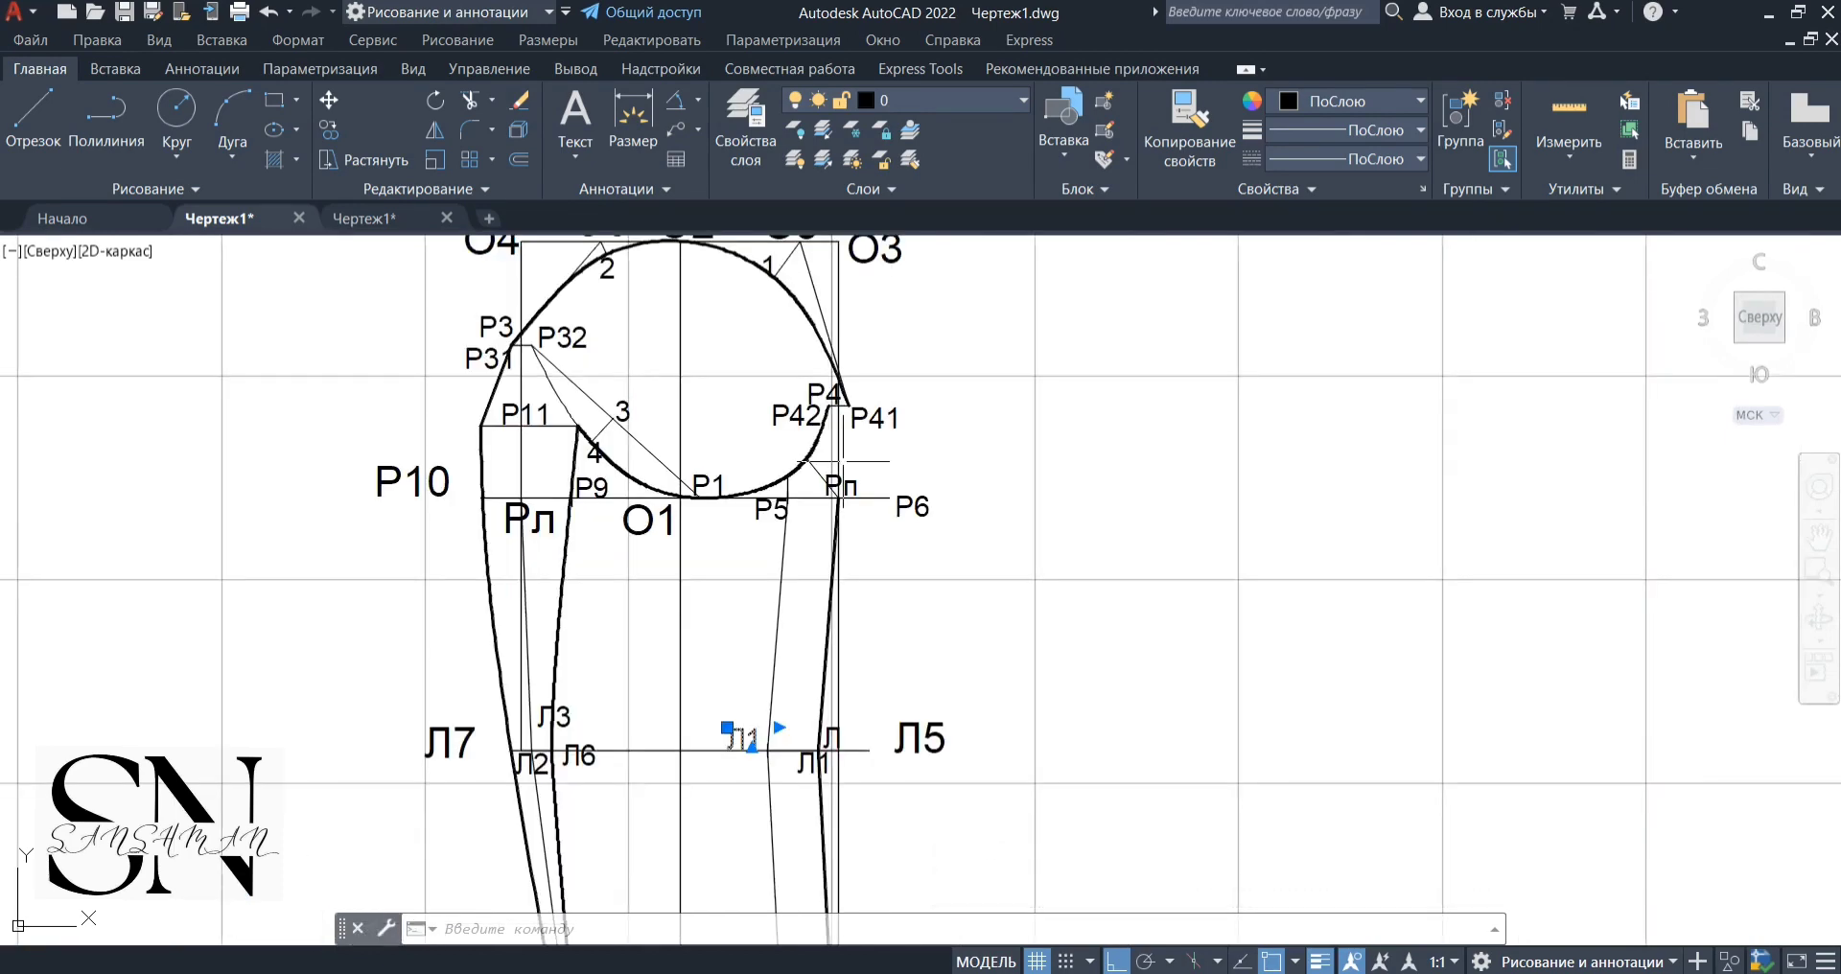
Match a thin construction line's properties onto both segments of the outline running from Рп through Л1 to М
{"action": "scroll", "coordinate": [842, 461], "scroll_direction": "down", "scroll_amount": 2}
{"action": "left_click", "coordinate": [1201, 124]}
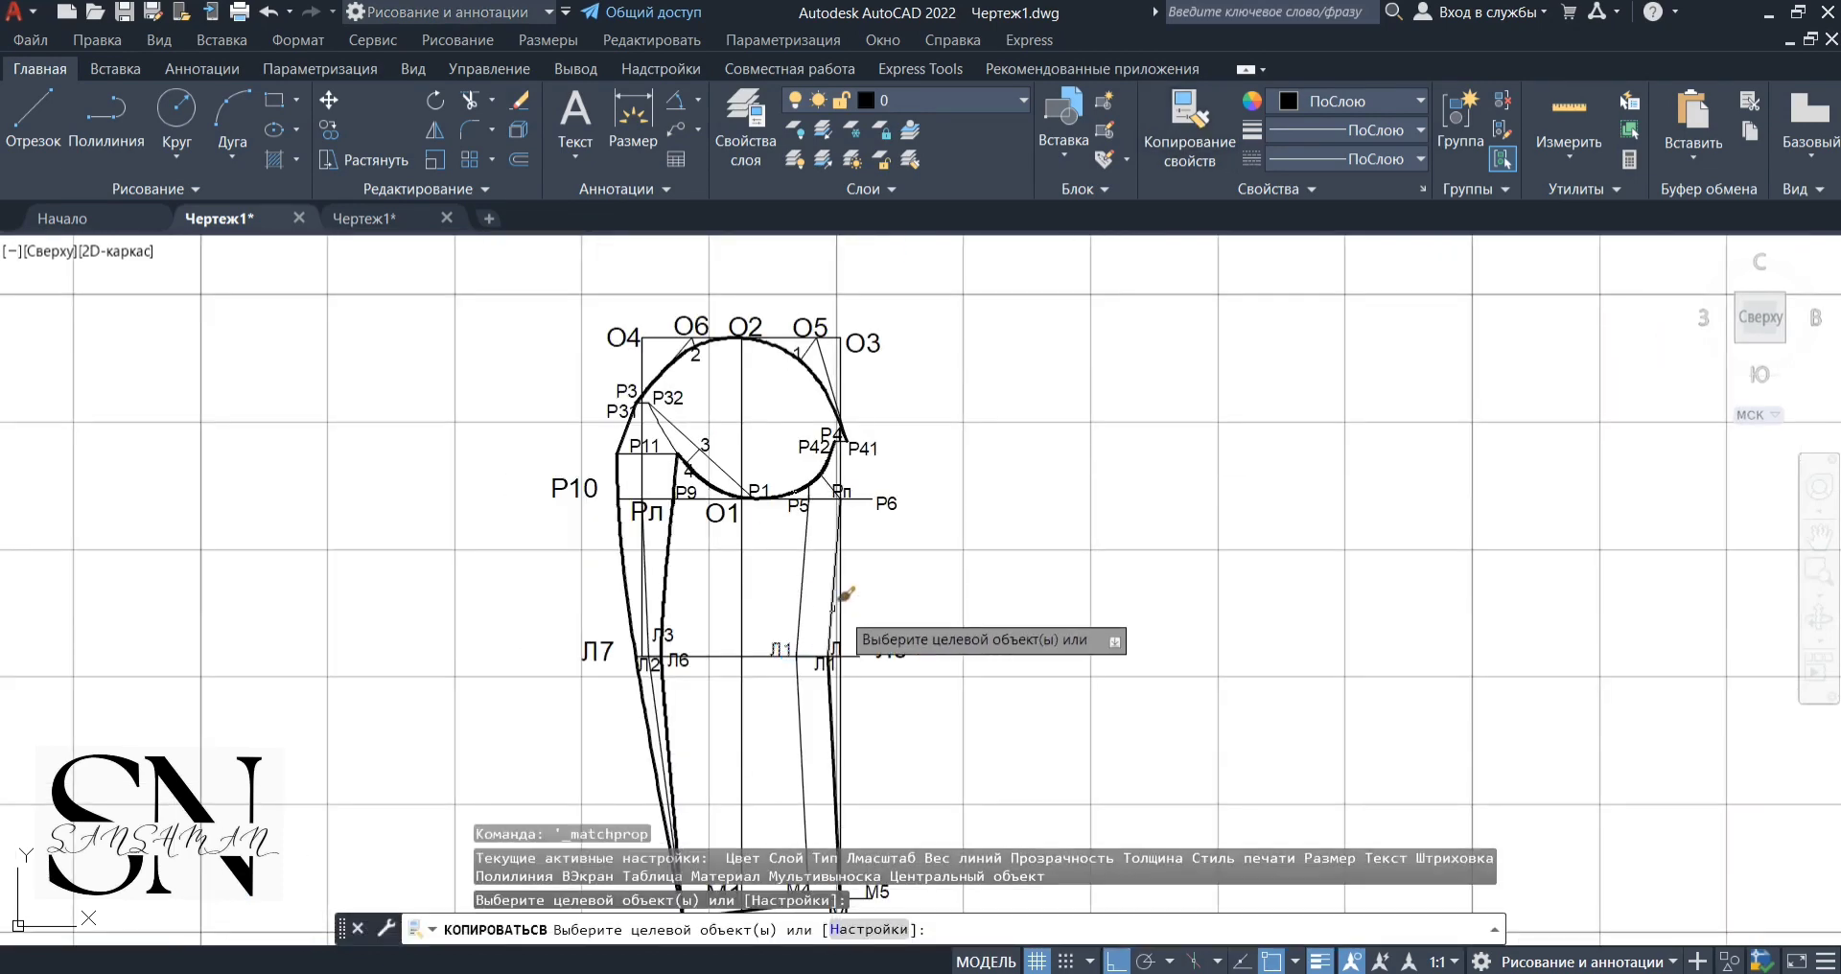
{"action": "scroll", "coordinate": [833, 636], "scroll_direction": "up", "scroll_amount": 2}
{"action": "scroll", "coordinate": [833, 636], "scroll_direction": "down", "scroll_amount": 2}
{"action": "scroll", "coordinate": [834, 652], "scroll_direction": "up", "scroll_amount": 4}
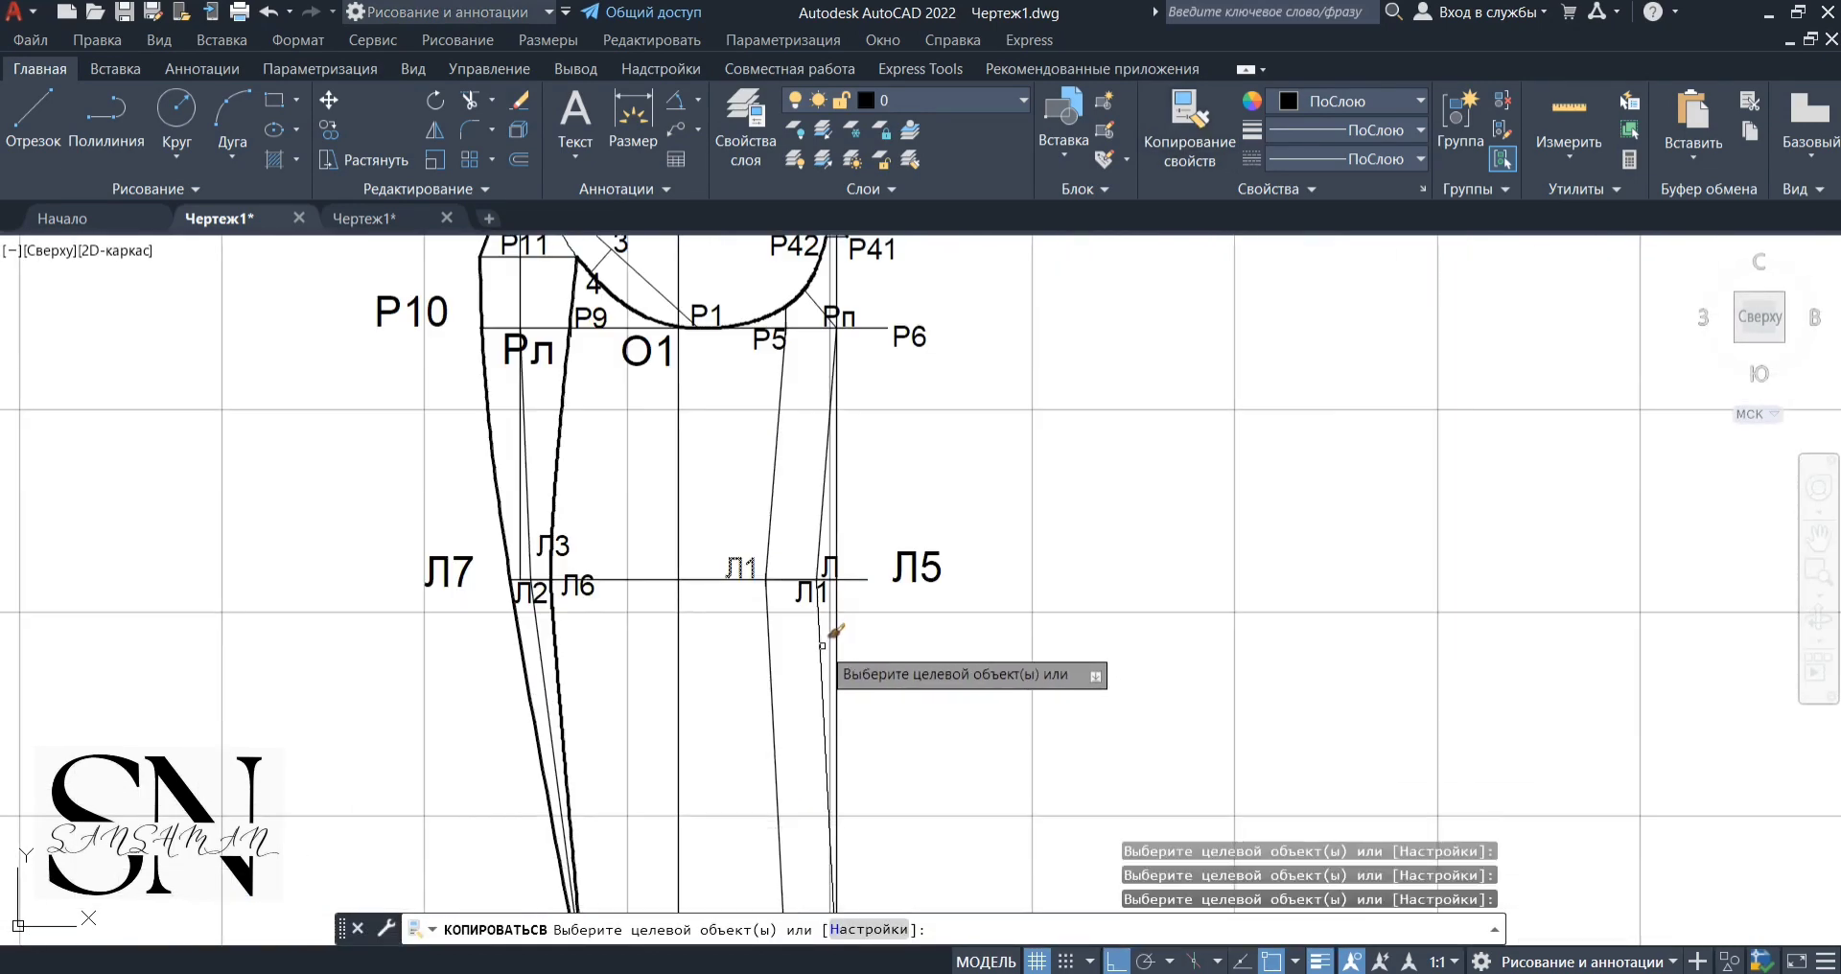
{"action": "scroll", "coordinate": [951, 602], "scroll_direction": "down", "scroll_amount": 4}
{"action": "key", "text": "Escape"}
{"action": "scroll", "coordinate": [860, 498], "scroll_direction": "up", "scroll_amount": 2}
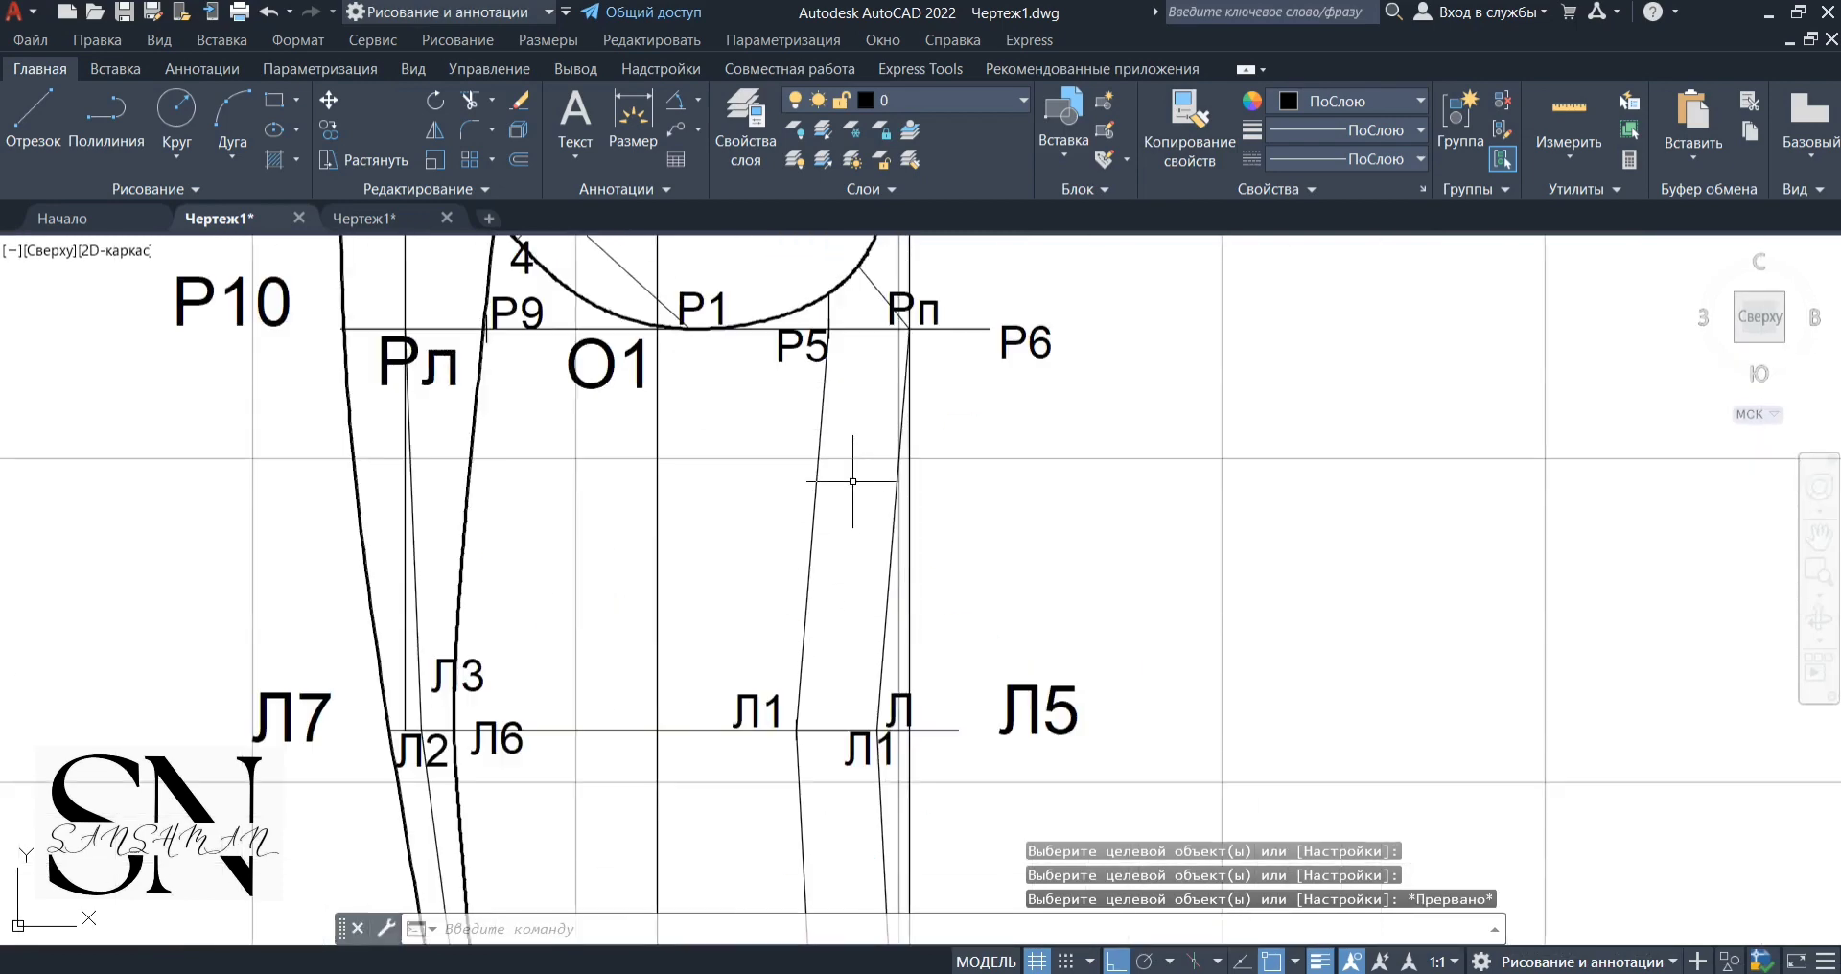
Match the lower cap curve's properties onto both segments of the line running from Р5 through Л1 to М4
{"action": "left_click", "coordinate": [1192, 123]}
{"action": "left_click", "coordinate": [832, 287]}
{"action": "left_click", "coordinate": [823, 383]}
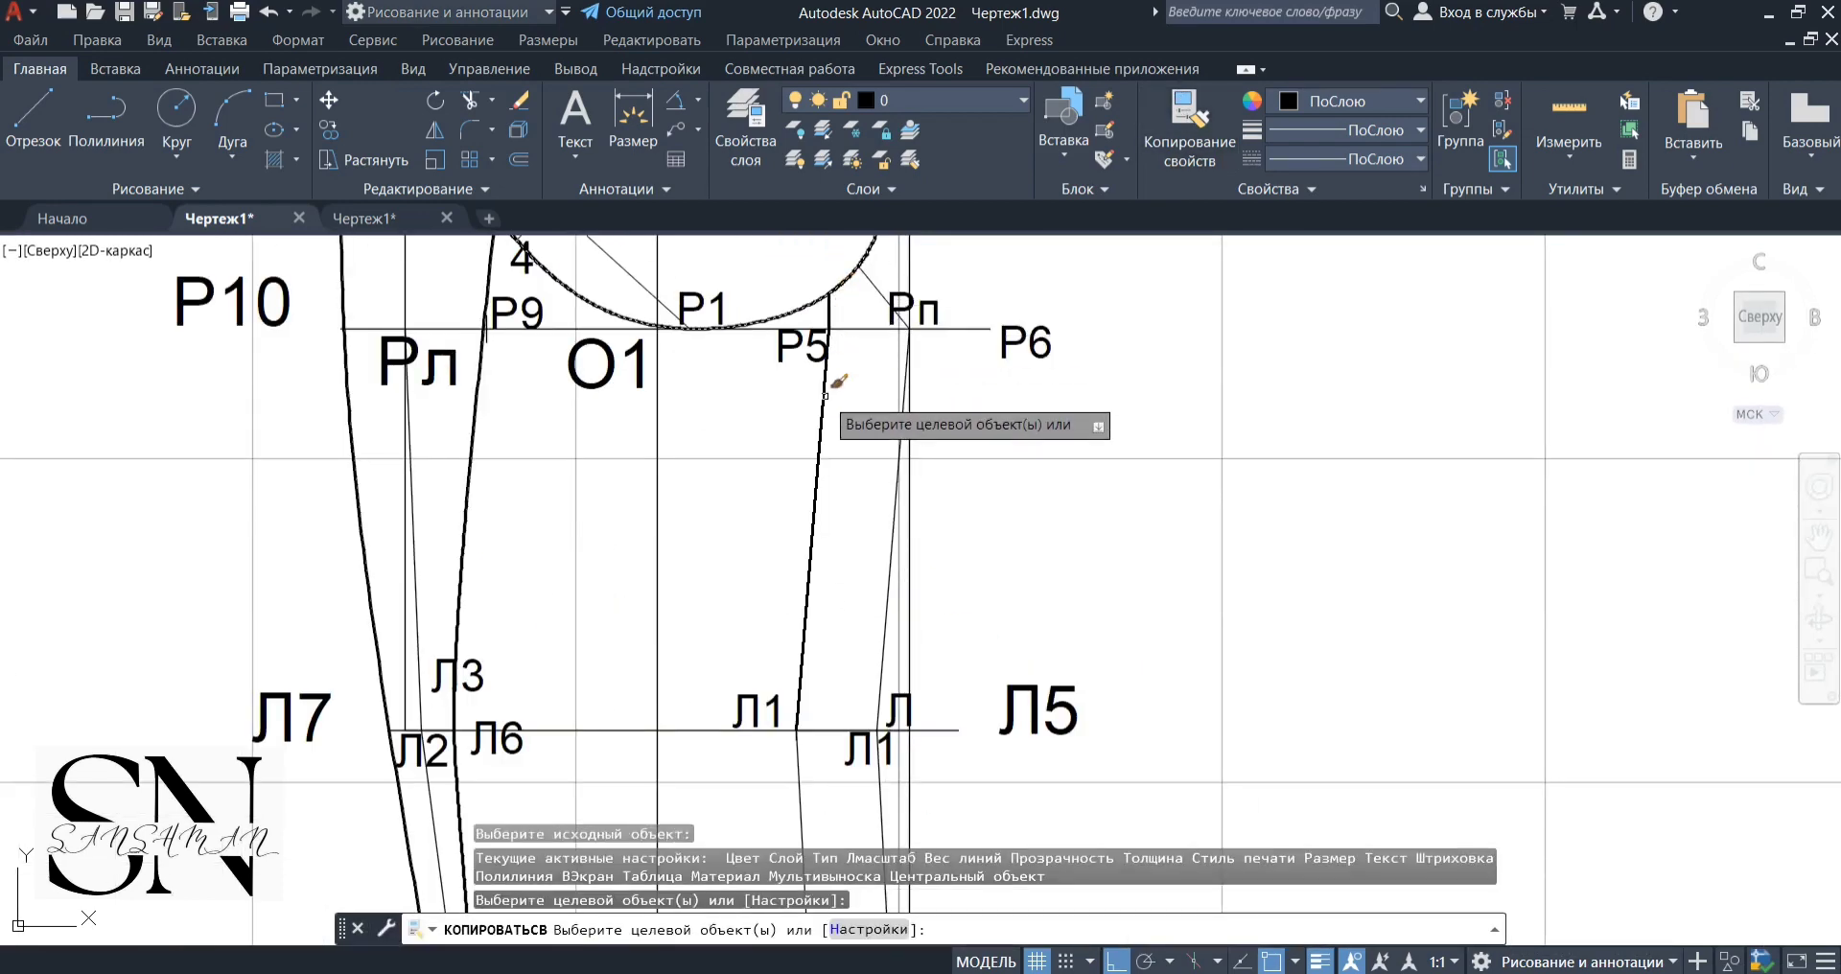
{"action": "scroll", "coordinate": [821, 337], "scroll_direction": "down", "scroll_amount": 3}
{"action": "scroll", "coordinate": [816, 546], "scroll_direction": "up", "scroll_amount": 1}
{"action": "key", "text": "Escape"}
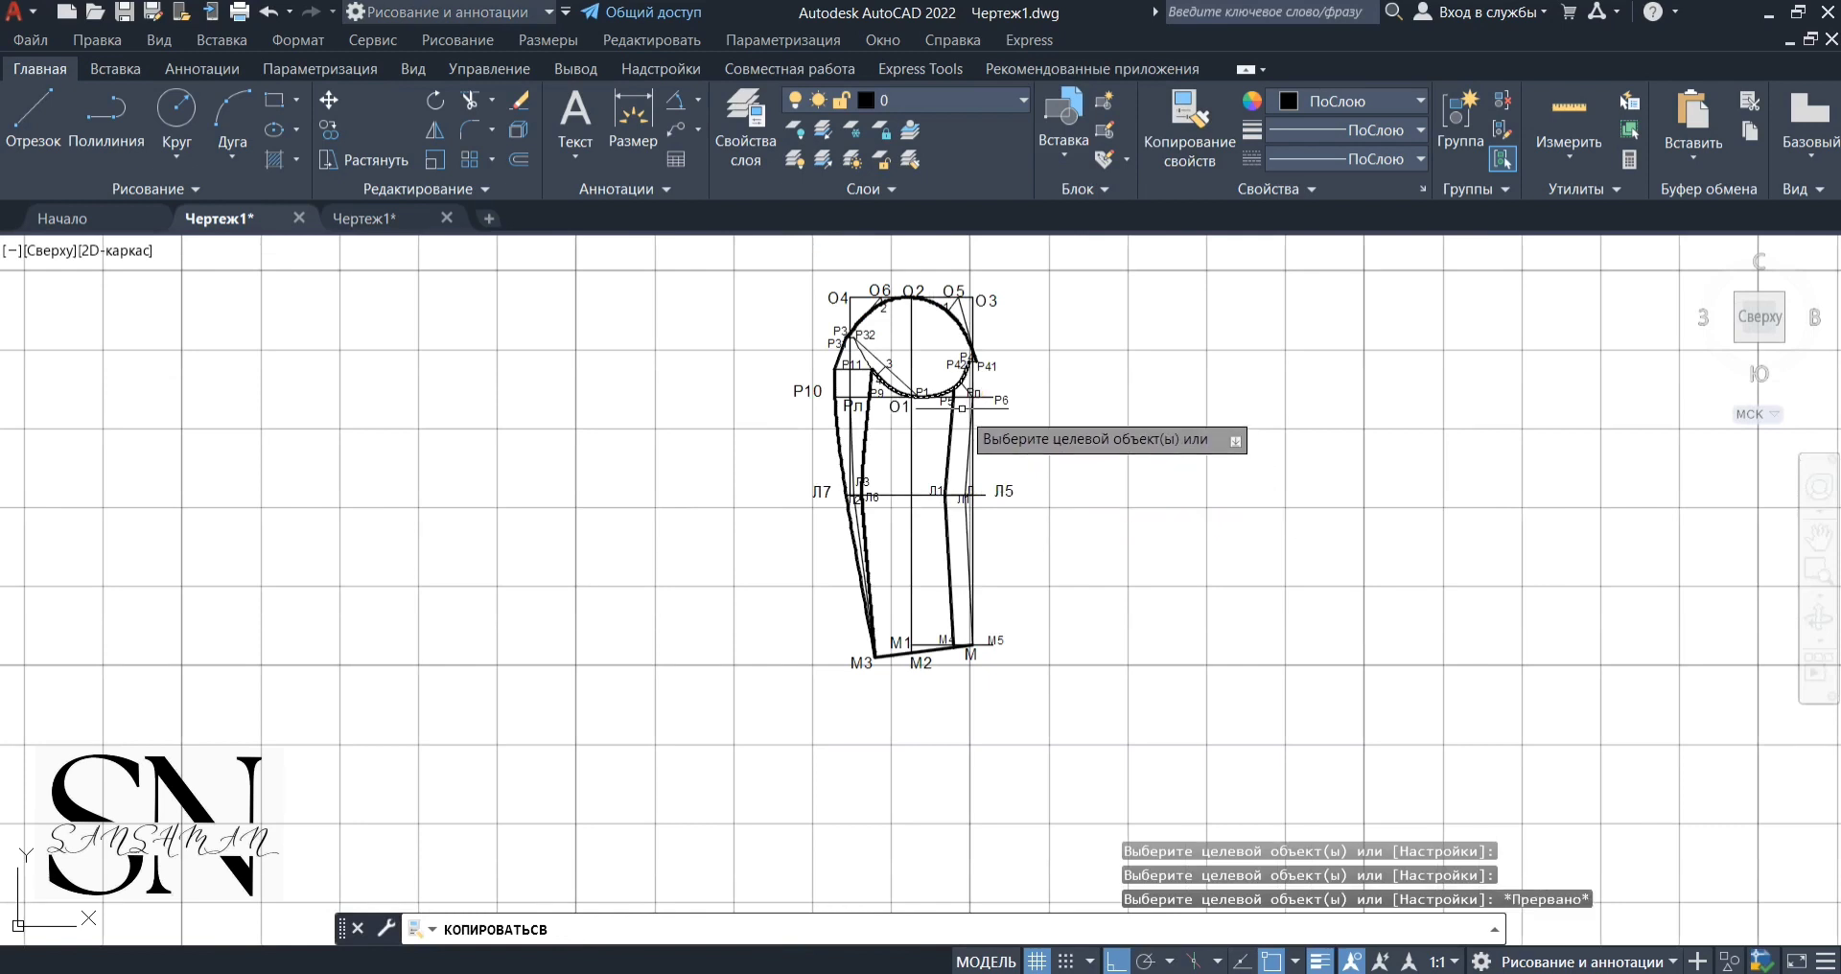
Delete the short vertical segment above Р5 and extend the bold seam line up to the lower cap curve
{"action": "scroll", "coordinate": [950, 397], "scroll_direction": "up", "scroll_amount": 8}
{"action": "key", "text": "Delete"}
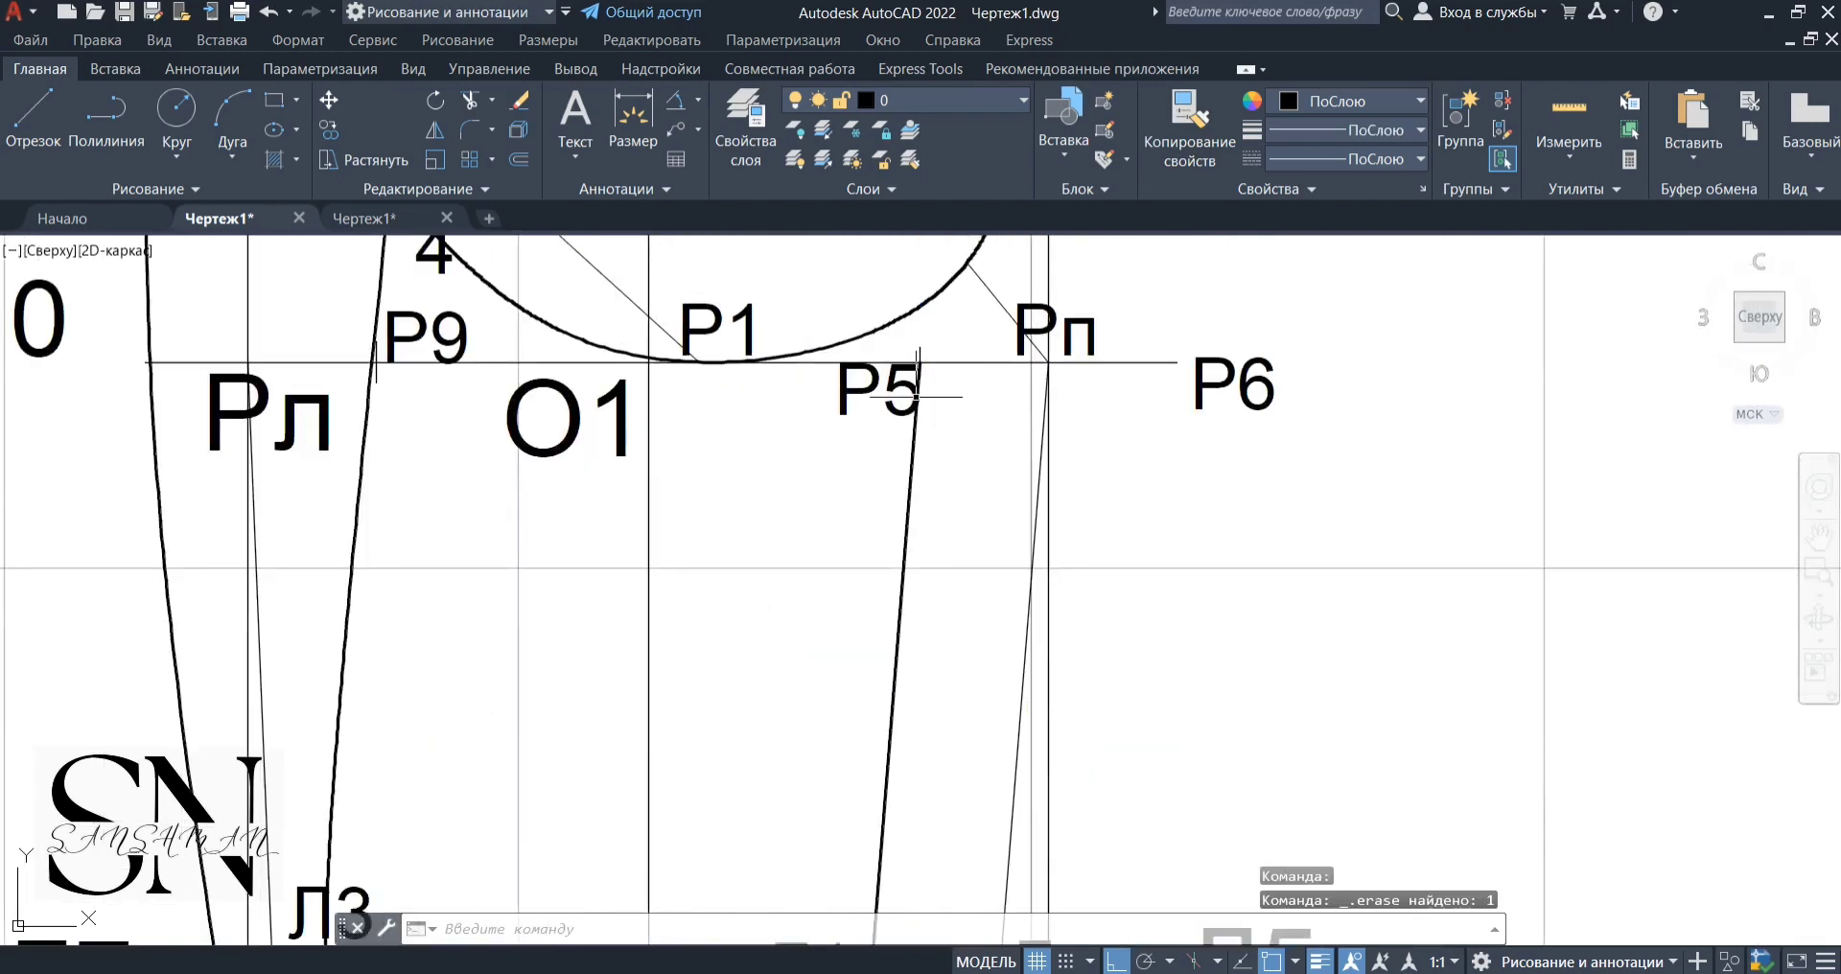
{"action": "left_click", "coordinate": [458, 187]}
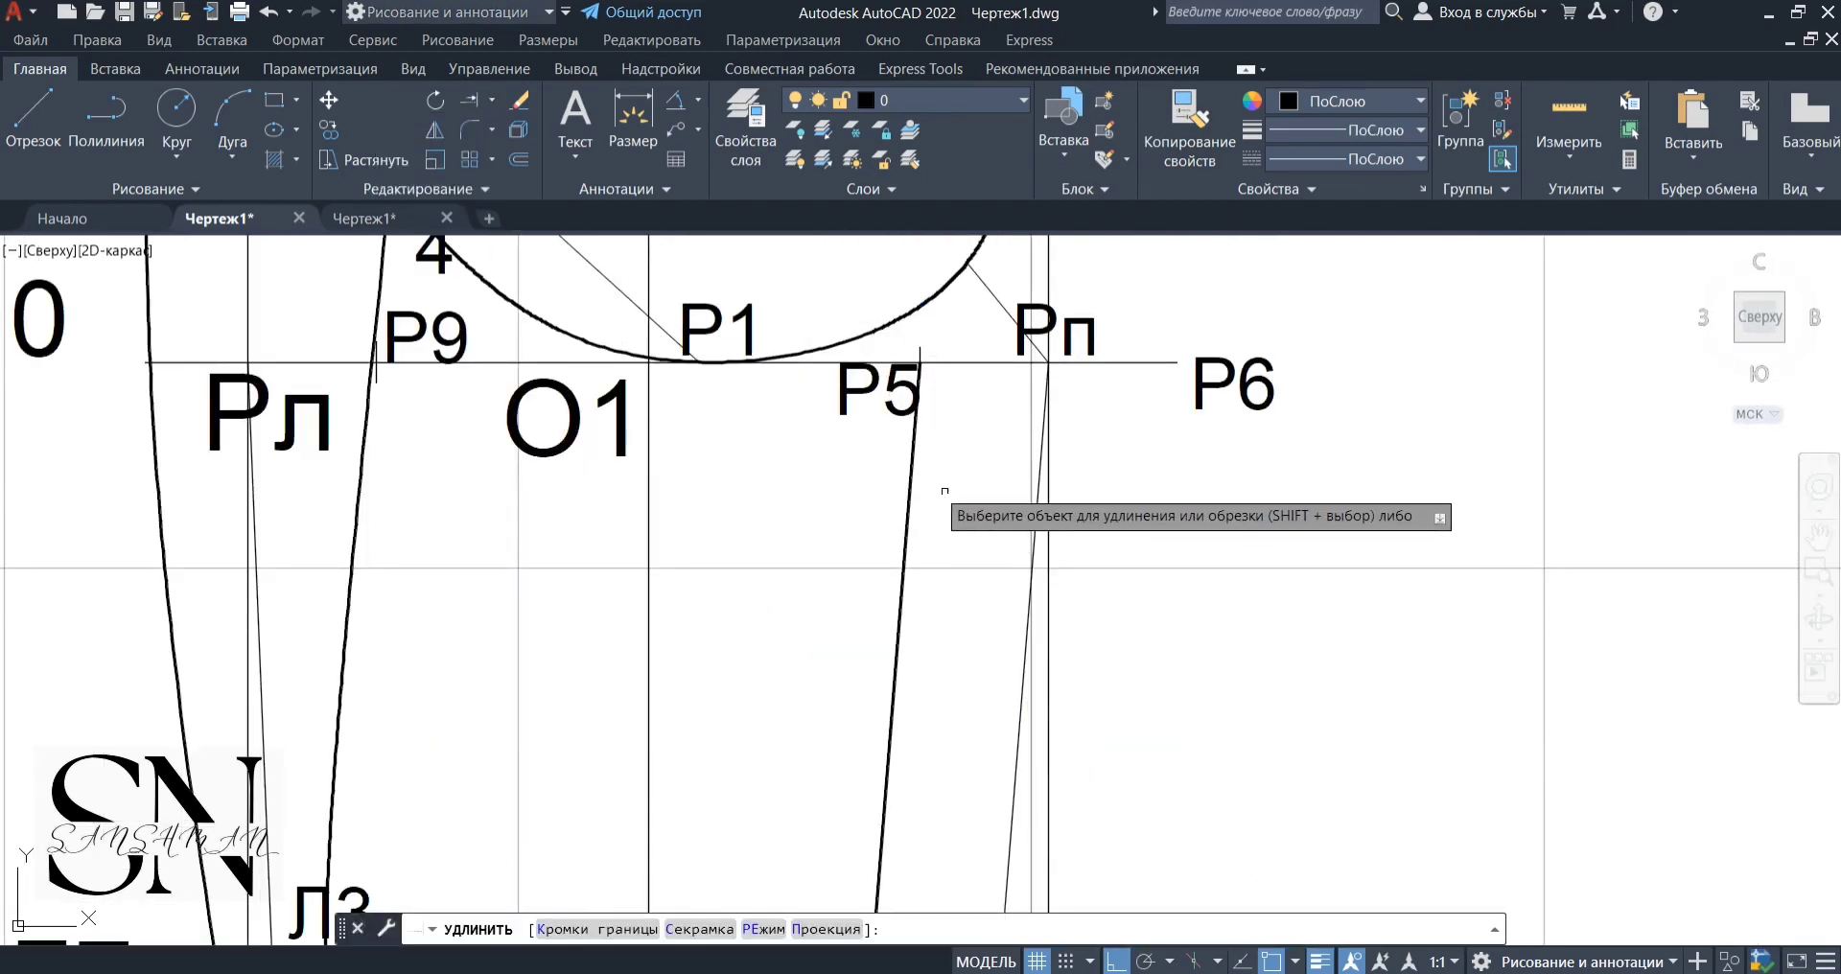
{"action": "left_click", "coordinate": [918, 393]}
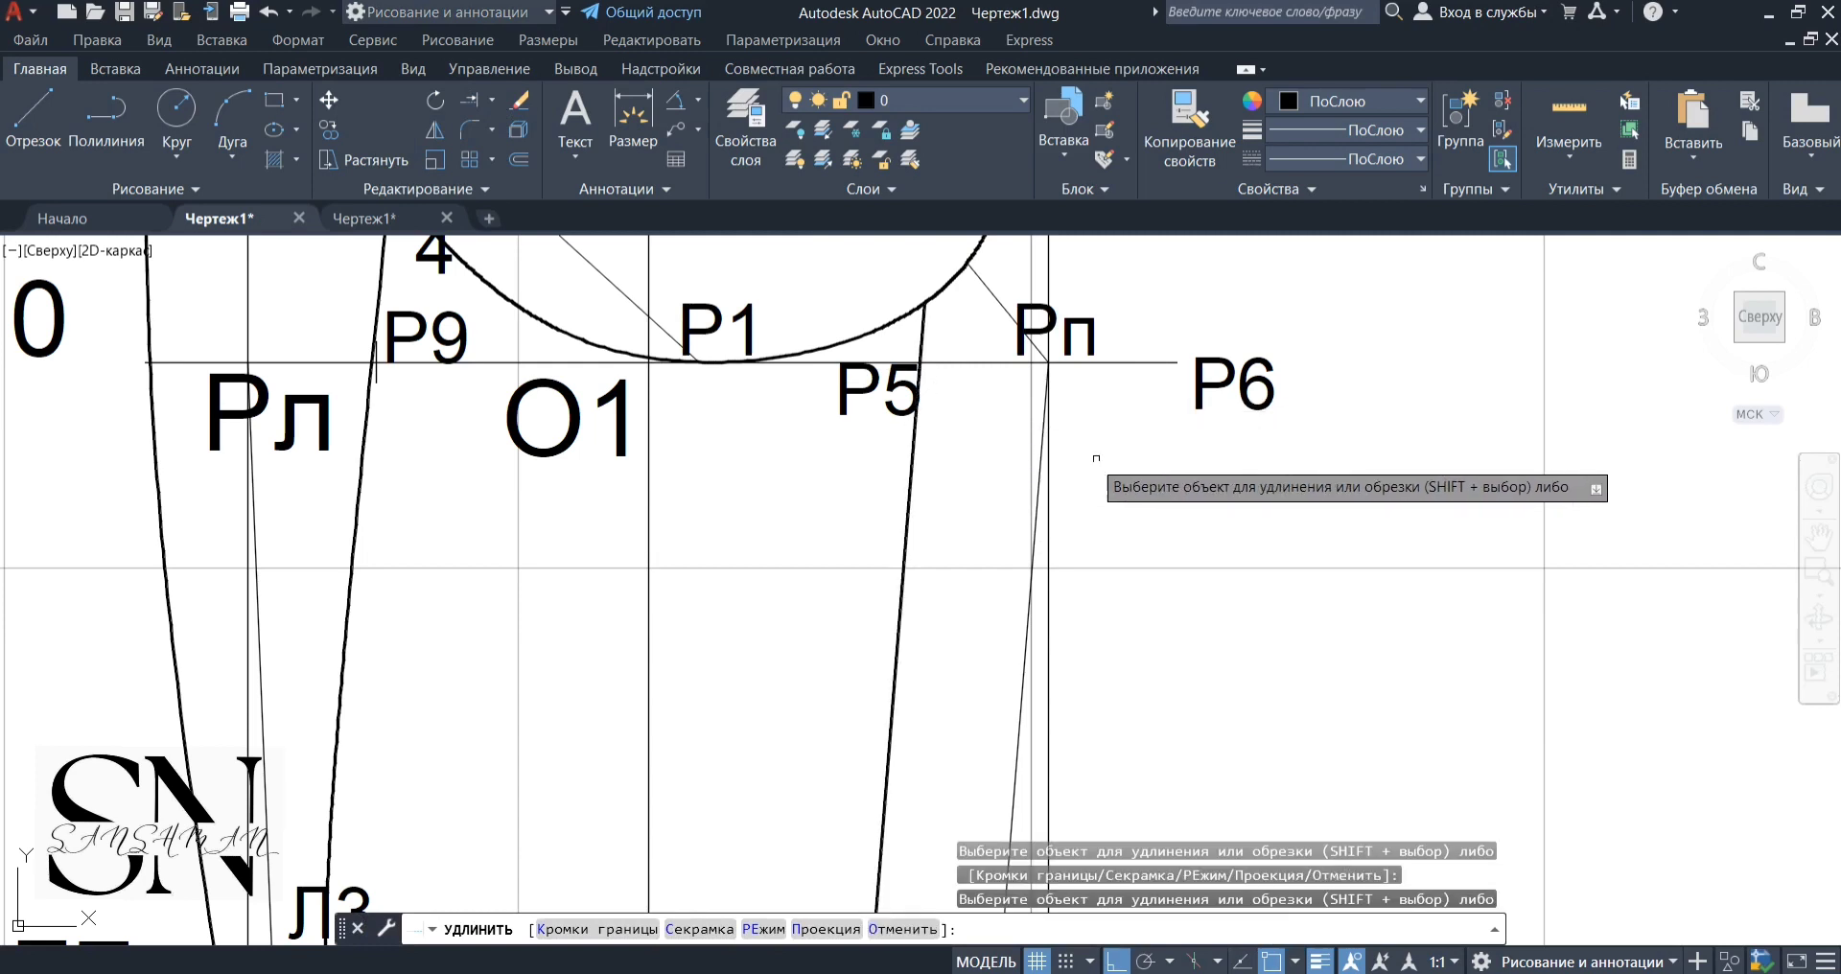
Delete the short vertical segment at М4 and extend the bold seam line down to the slanted hem line
{"action": "key", "text": "Escape"}
{"action": "scroll", "coordinate": [1079, 422], "scroll_direction": "down", "scroll_amount": 4}
{"action": "middle_click_drag", "start_coordinate": [1081, 422], "coordinate": [1024, 400]}
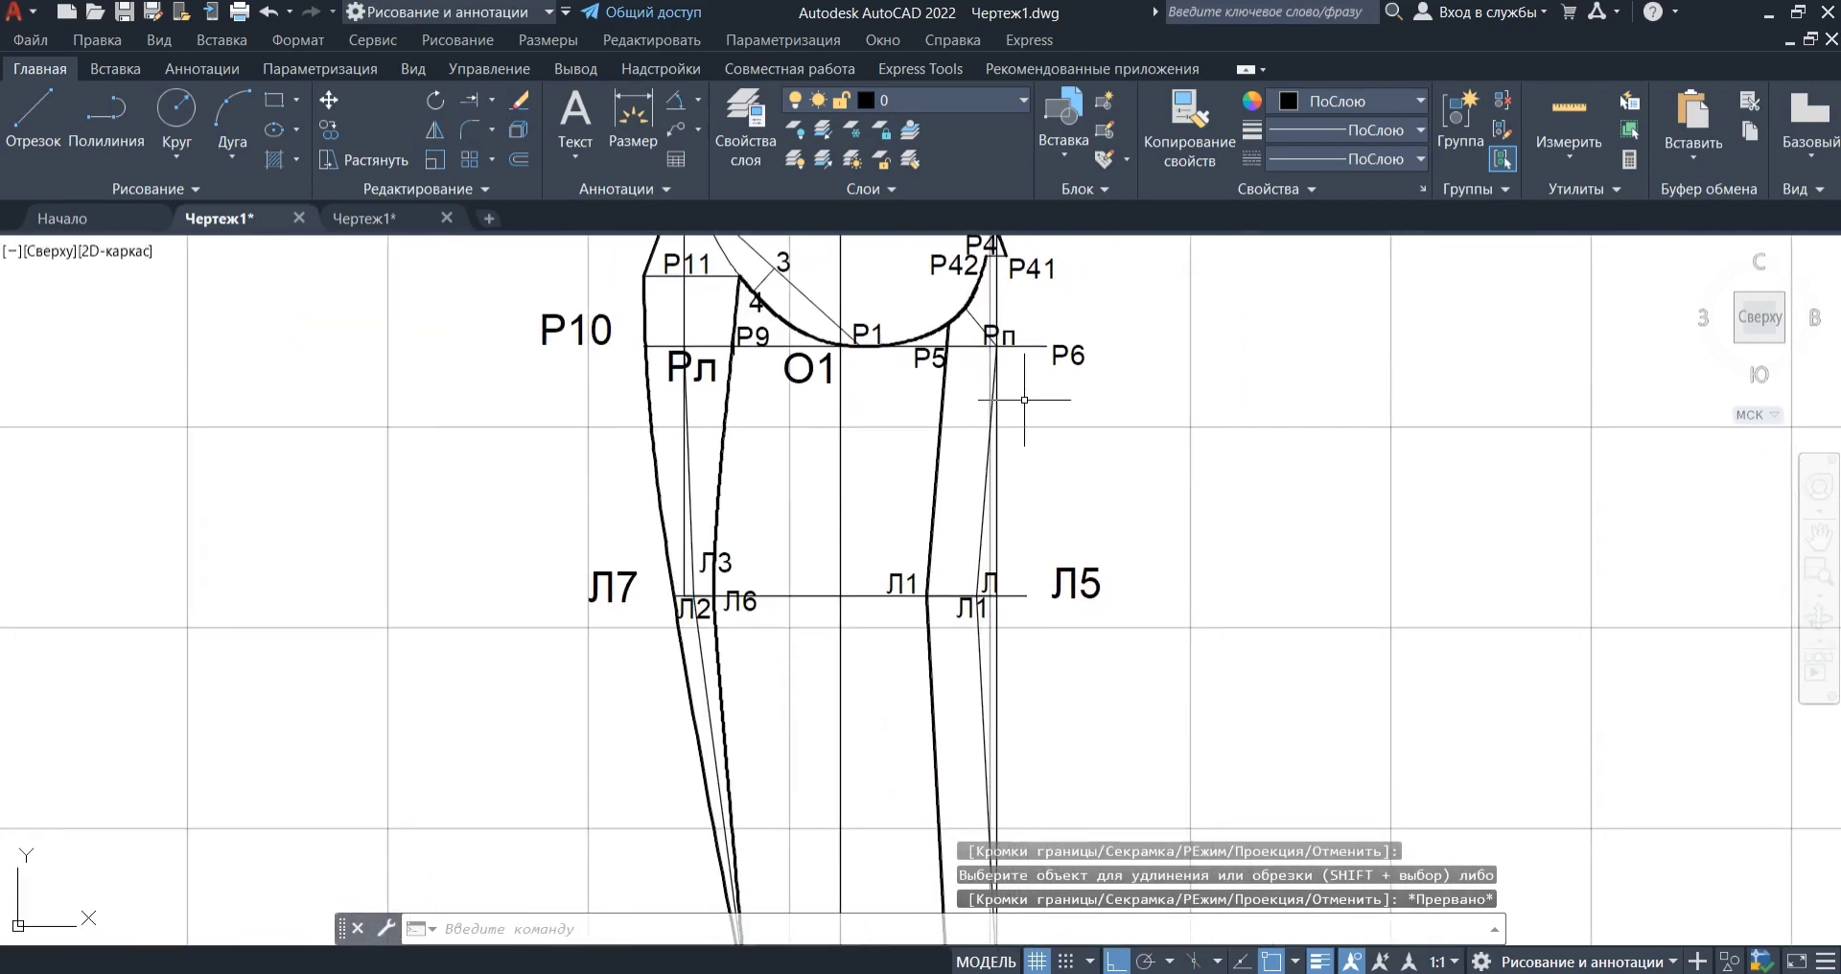
{"action": "scroll", "coordinate": [1094, 581], "scroll_direction": "down", "scroll_amount": 2}
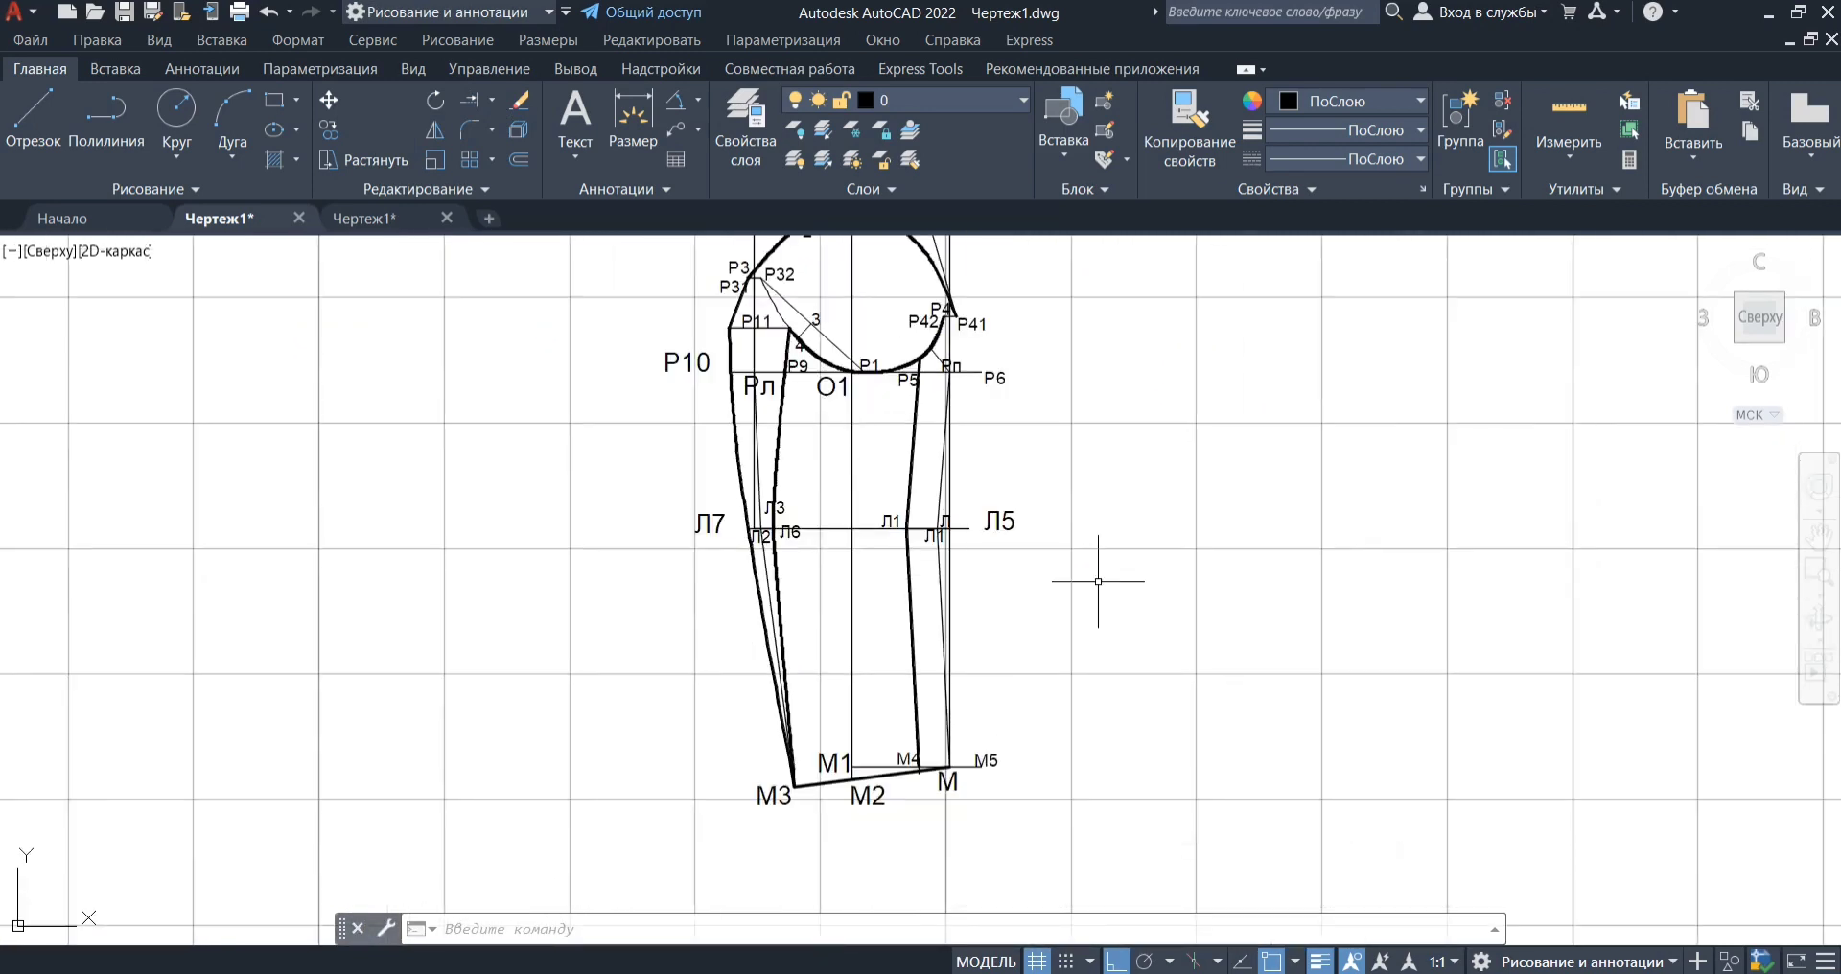
{"action": "scroll", "coordinate": [917, 775], "scroll_direction": "up", "scroll_amount": 6}
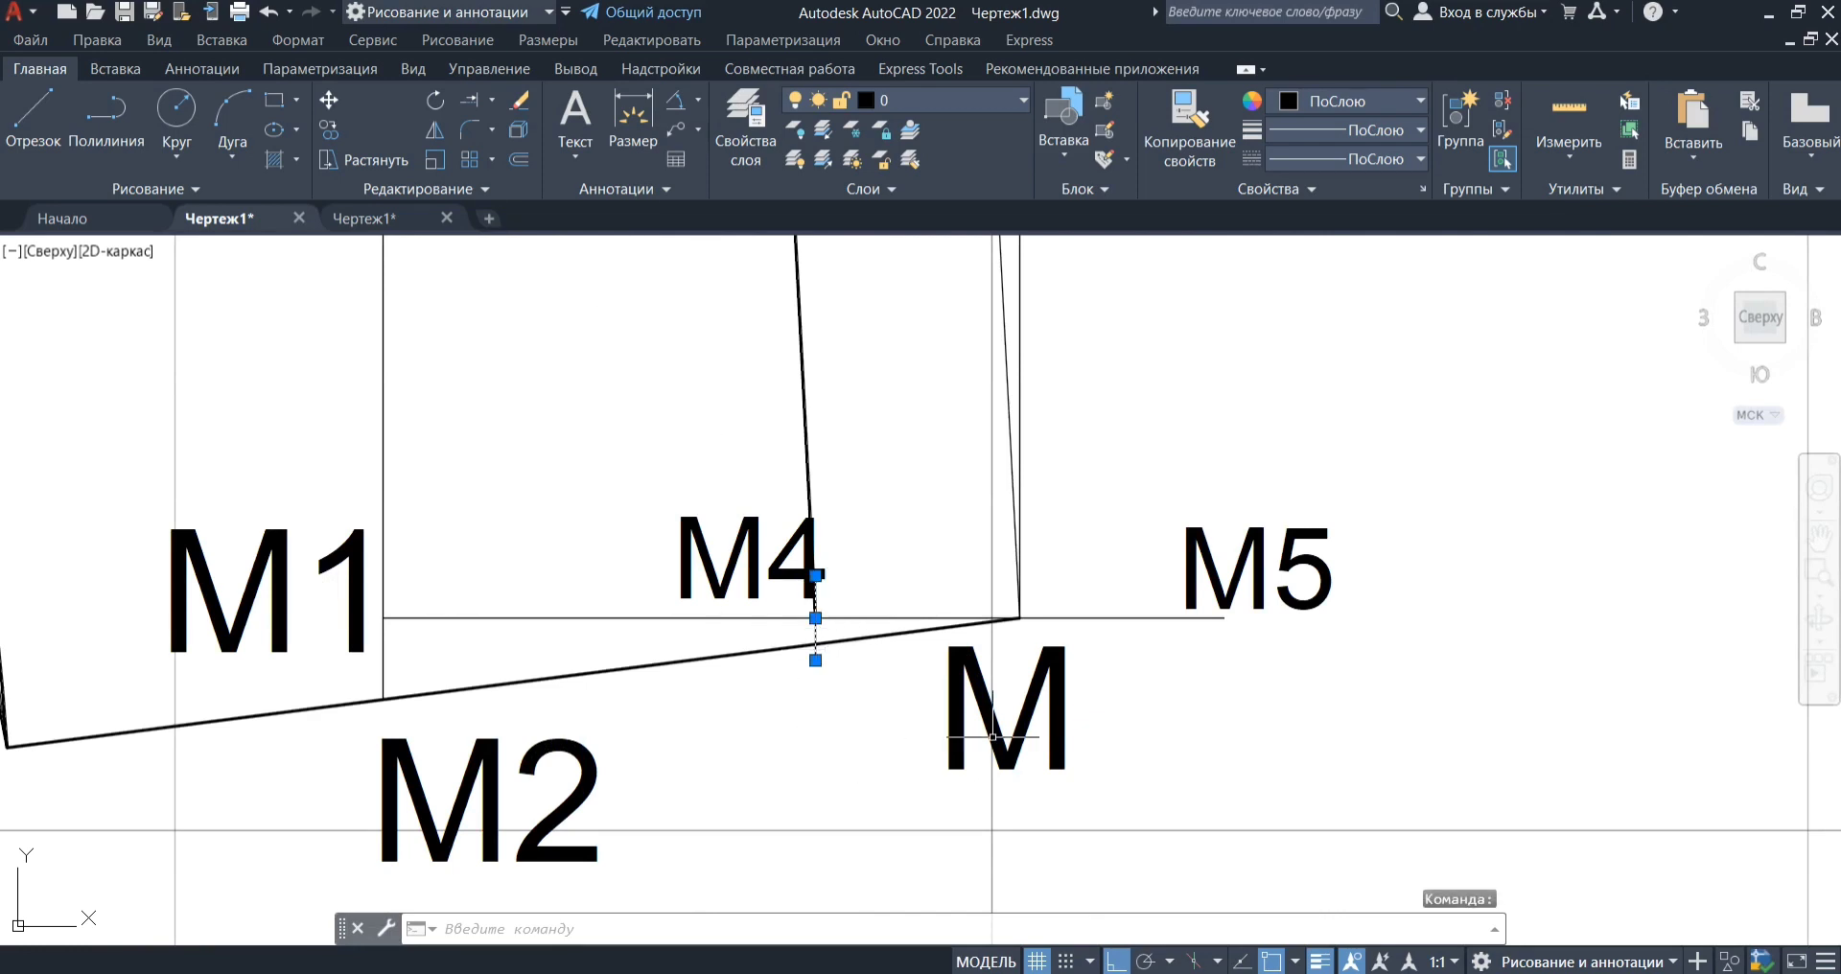
{"action": "key", "text": "Delete"}
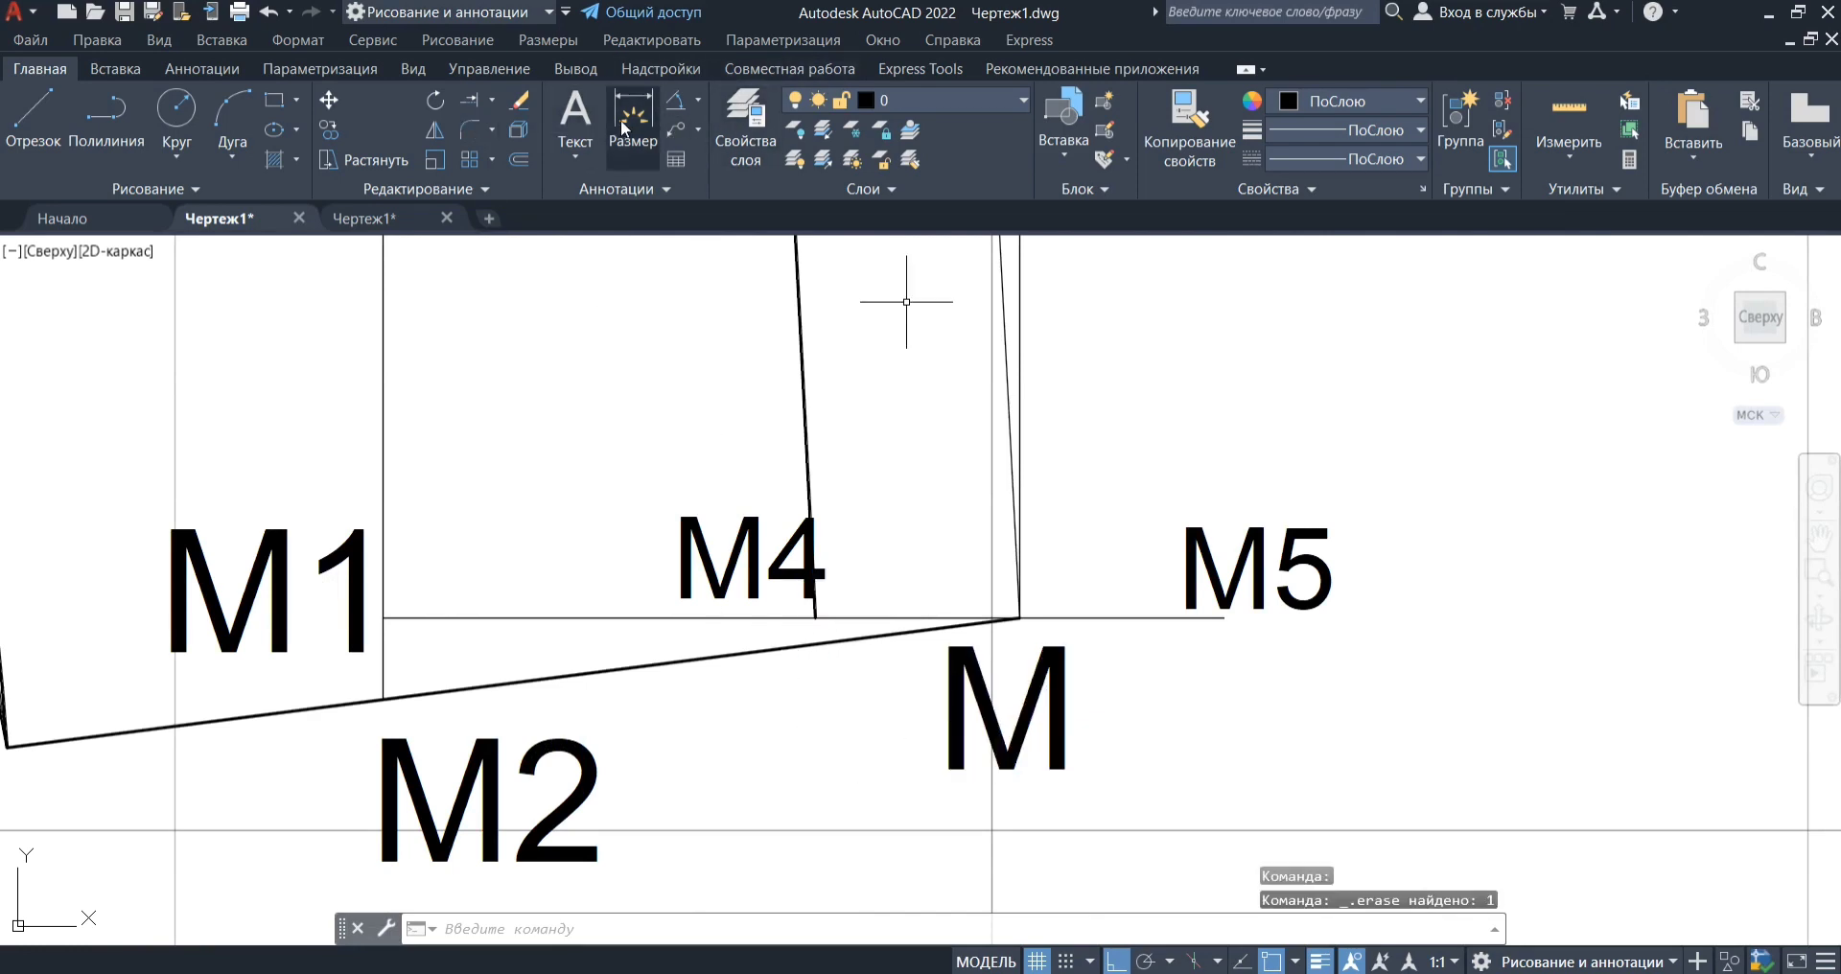
{"action": "left_click", "coordinate": [469, 103]}
{"action": "left_click", "coordinate": [813, 602]}
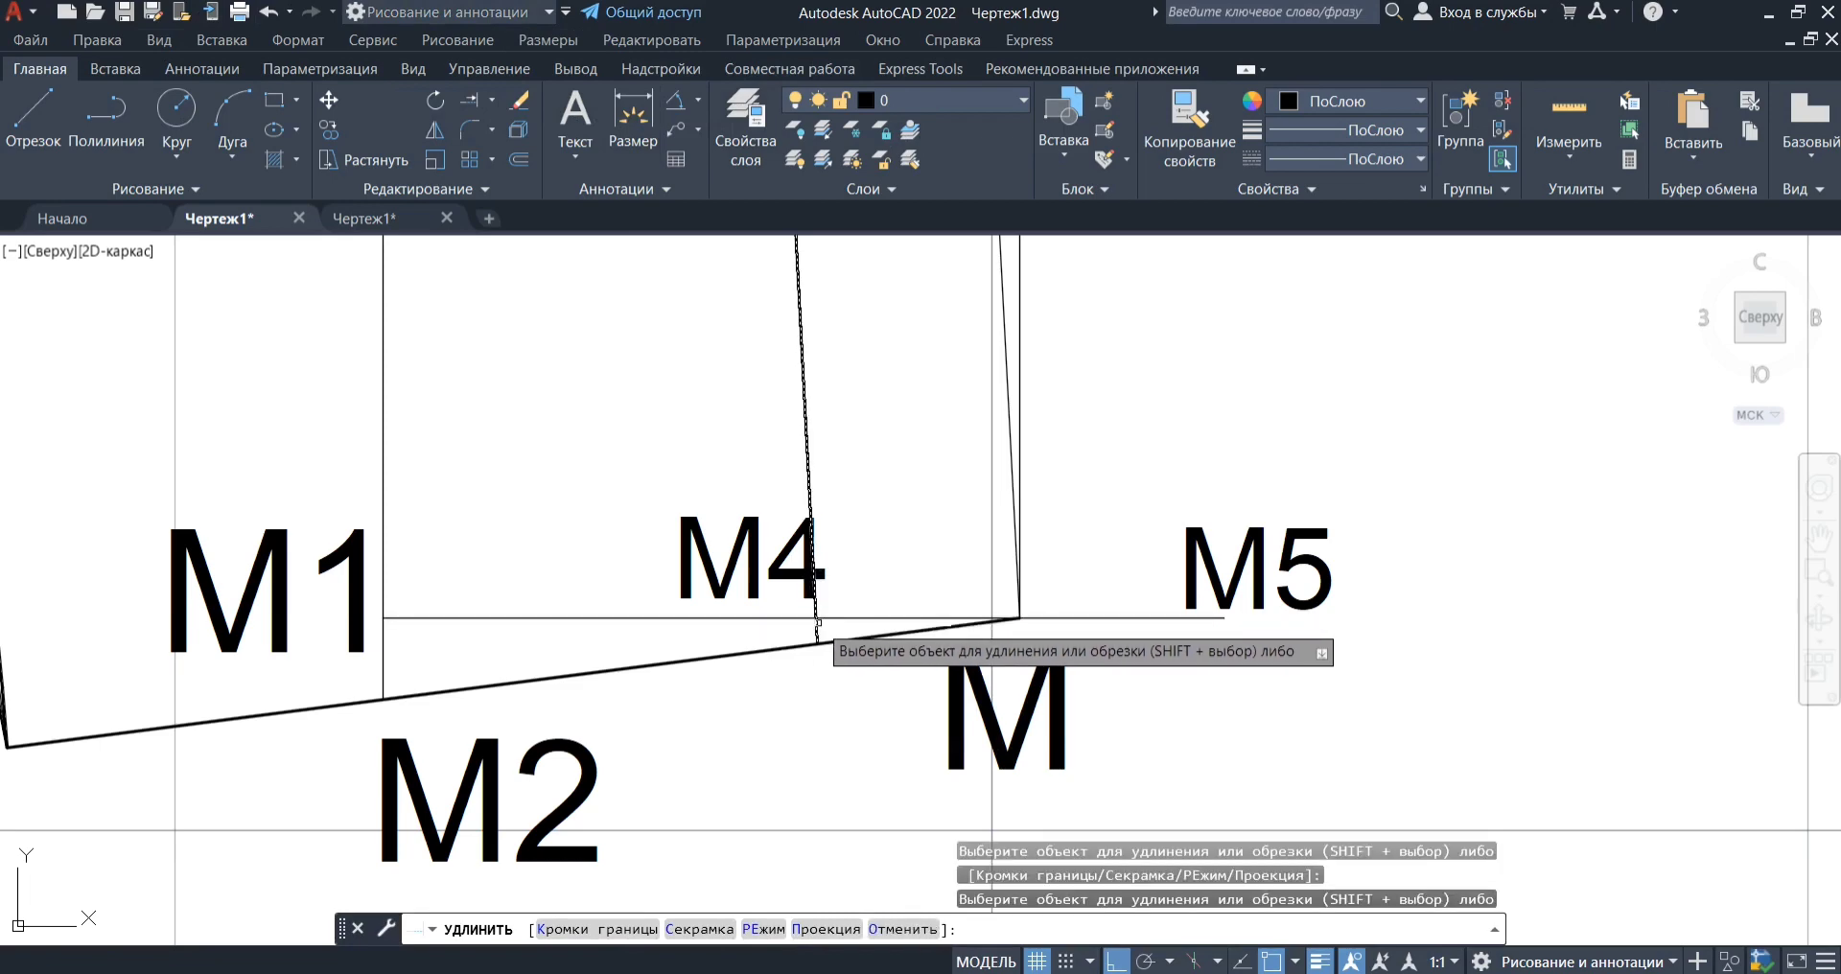
{"action": "key", "text": "Escape"}
Move the М4 label horizontally toward М1, clear of the bold seam line
{"action": "left_click", "coordinate": [748, 556]}
{"action": "left_click", "coordinate": [678, 515]}
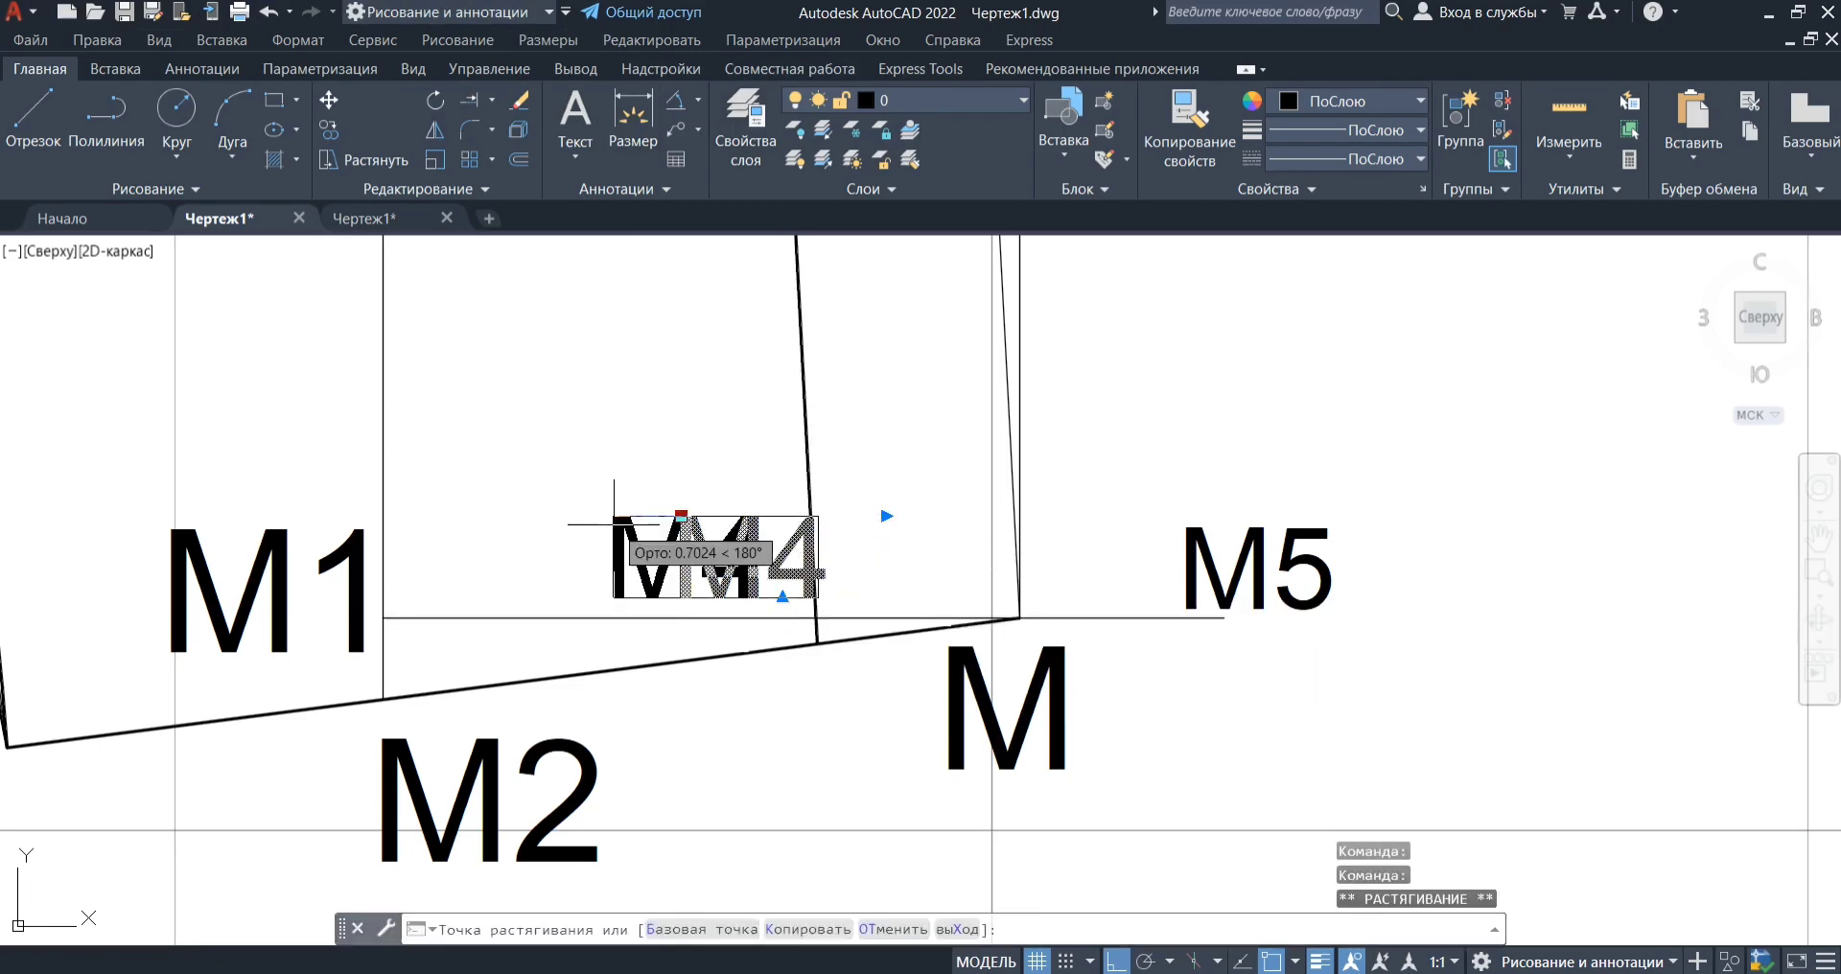
{"action": "left_click", "coordinate": [623, 516]}
Split the lower cap curve where the Р5 seam meets it and make the portion up to Р42 thin
{"action": "scroll", "coordinate": [976, 651], "scroll_direction": "down", "scroll_amount": 10}
{"action": "scroll", "coordinate": [952, 337], "scroll_direction": "up", "scroll_amount": 6}
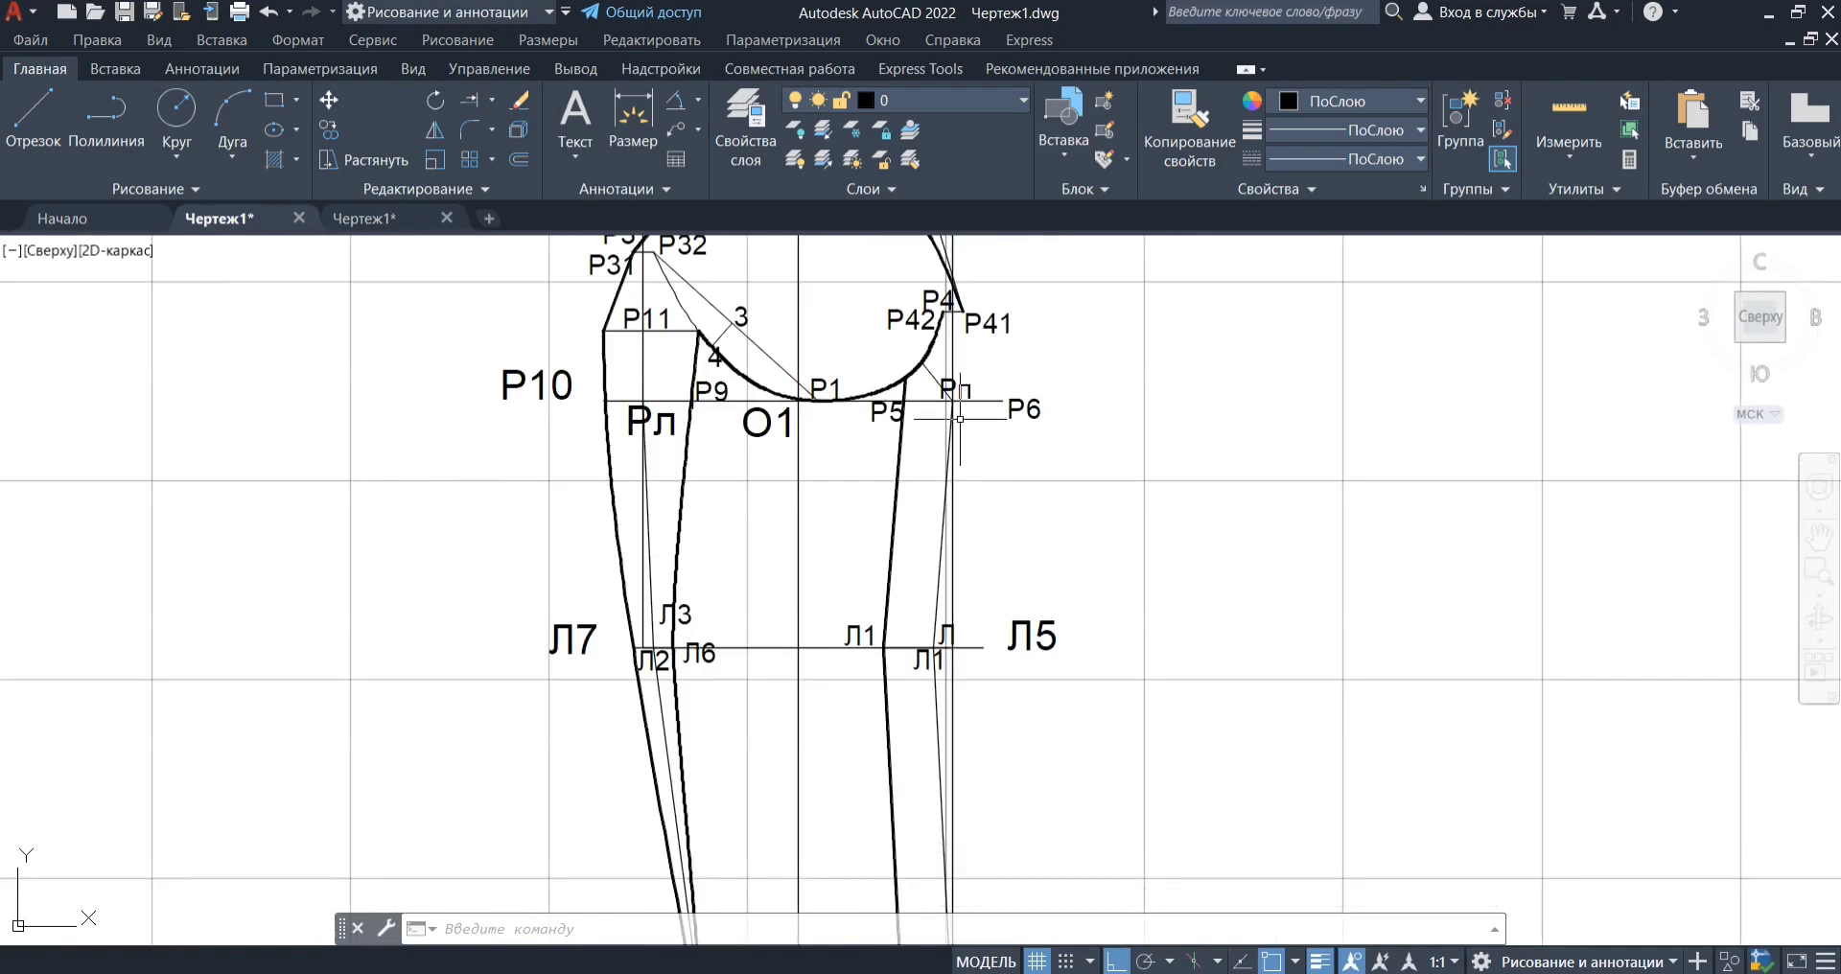
{"action": "left_click", "coordinate": [404, 193]}
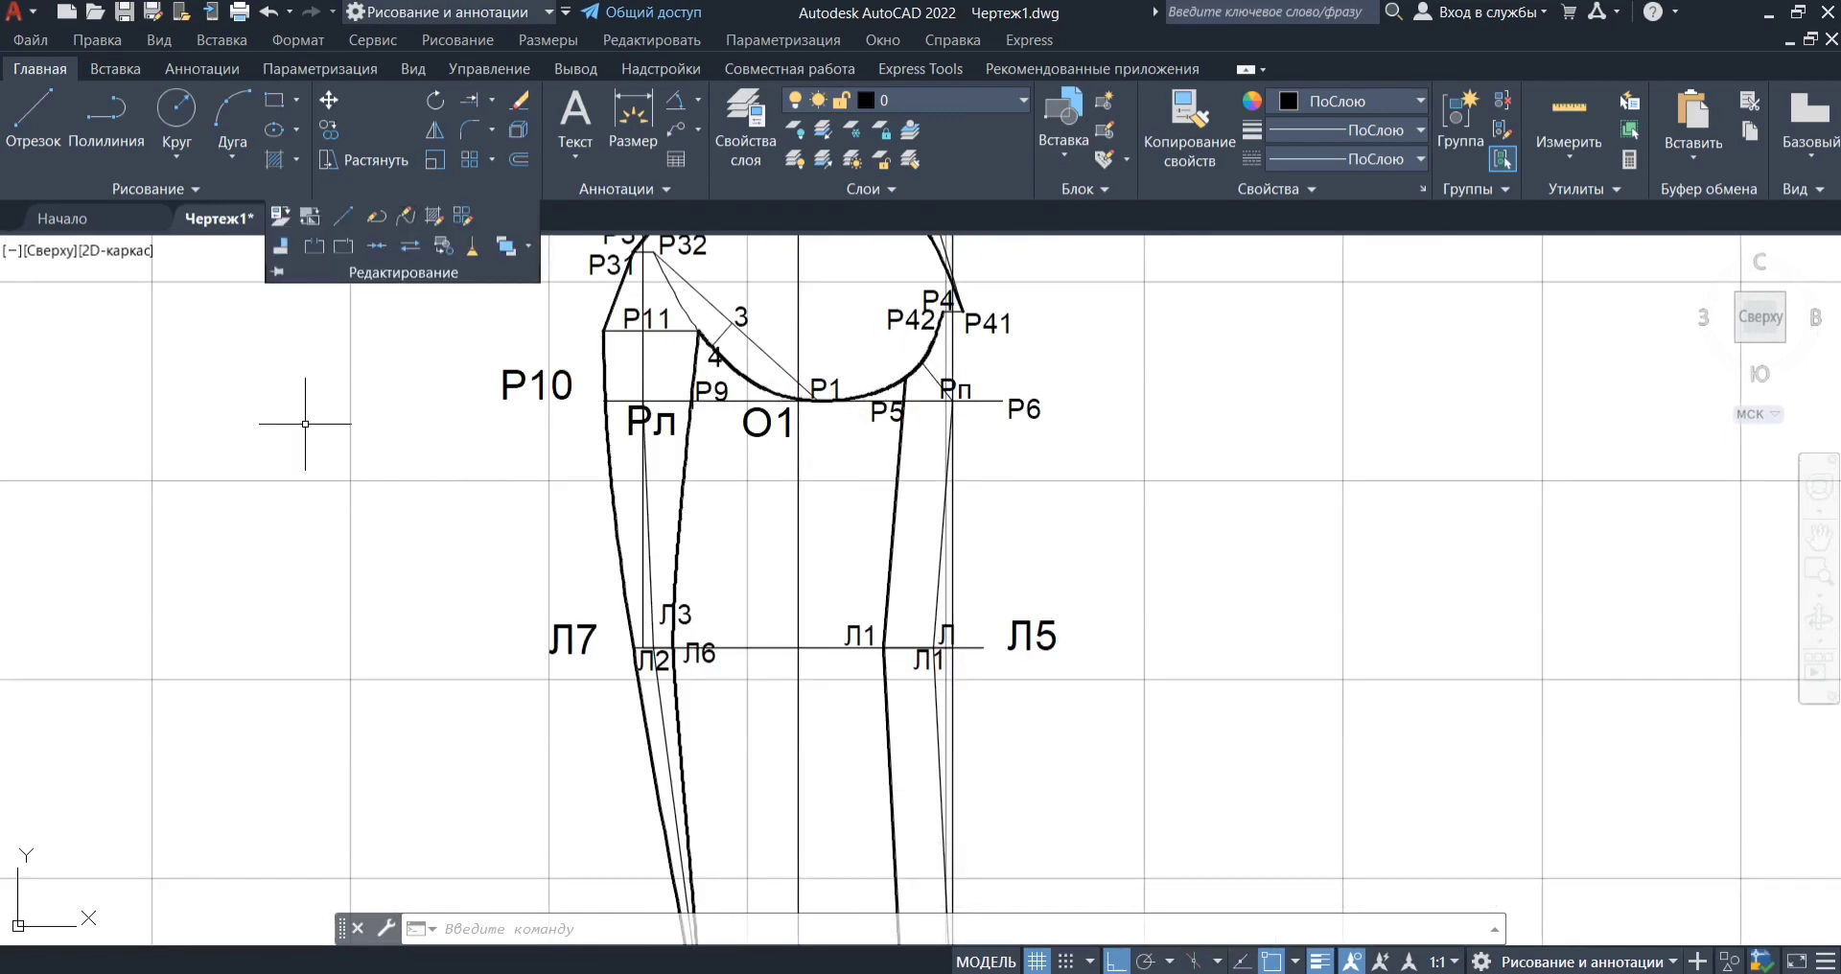
{"action": "key", "text": "Escape"}
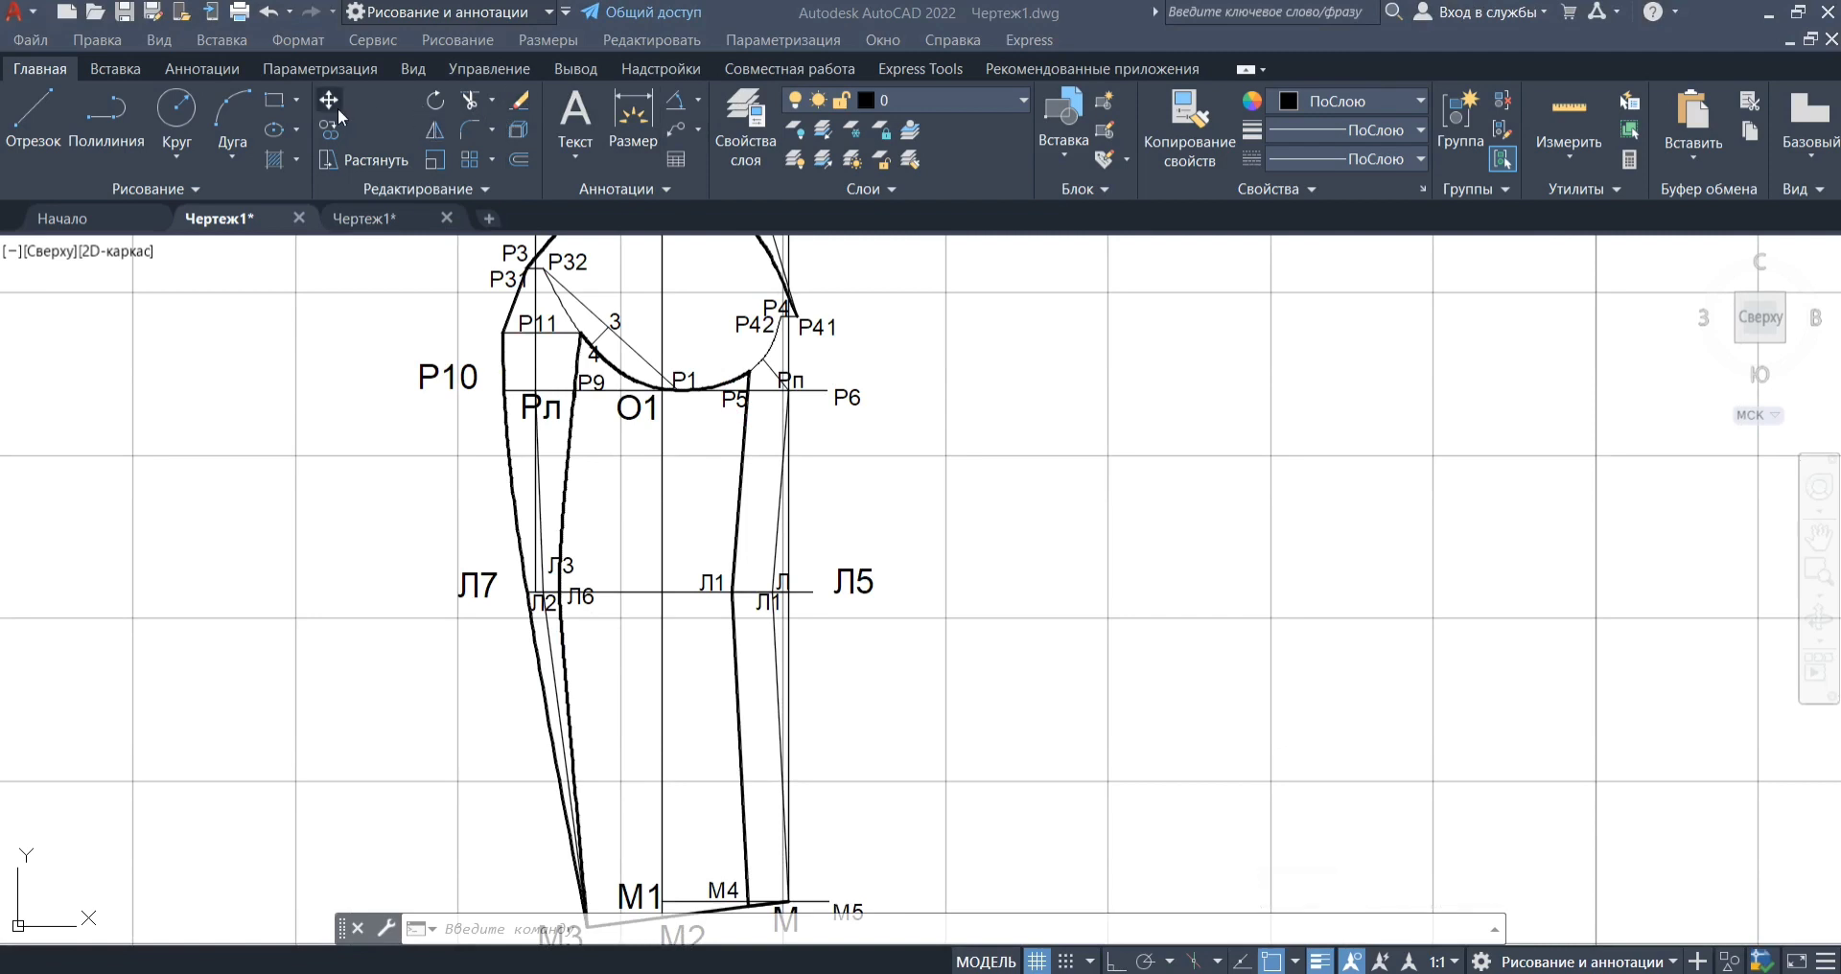
Mirror the thin curve portion between Р5 and Р42 about the vertical line through Рп, keeping the original
{"action": "left_click", "coordinate": [774, 342]}
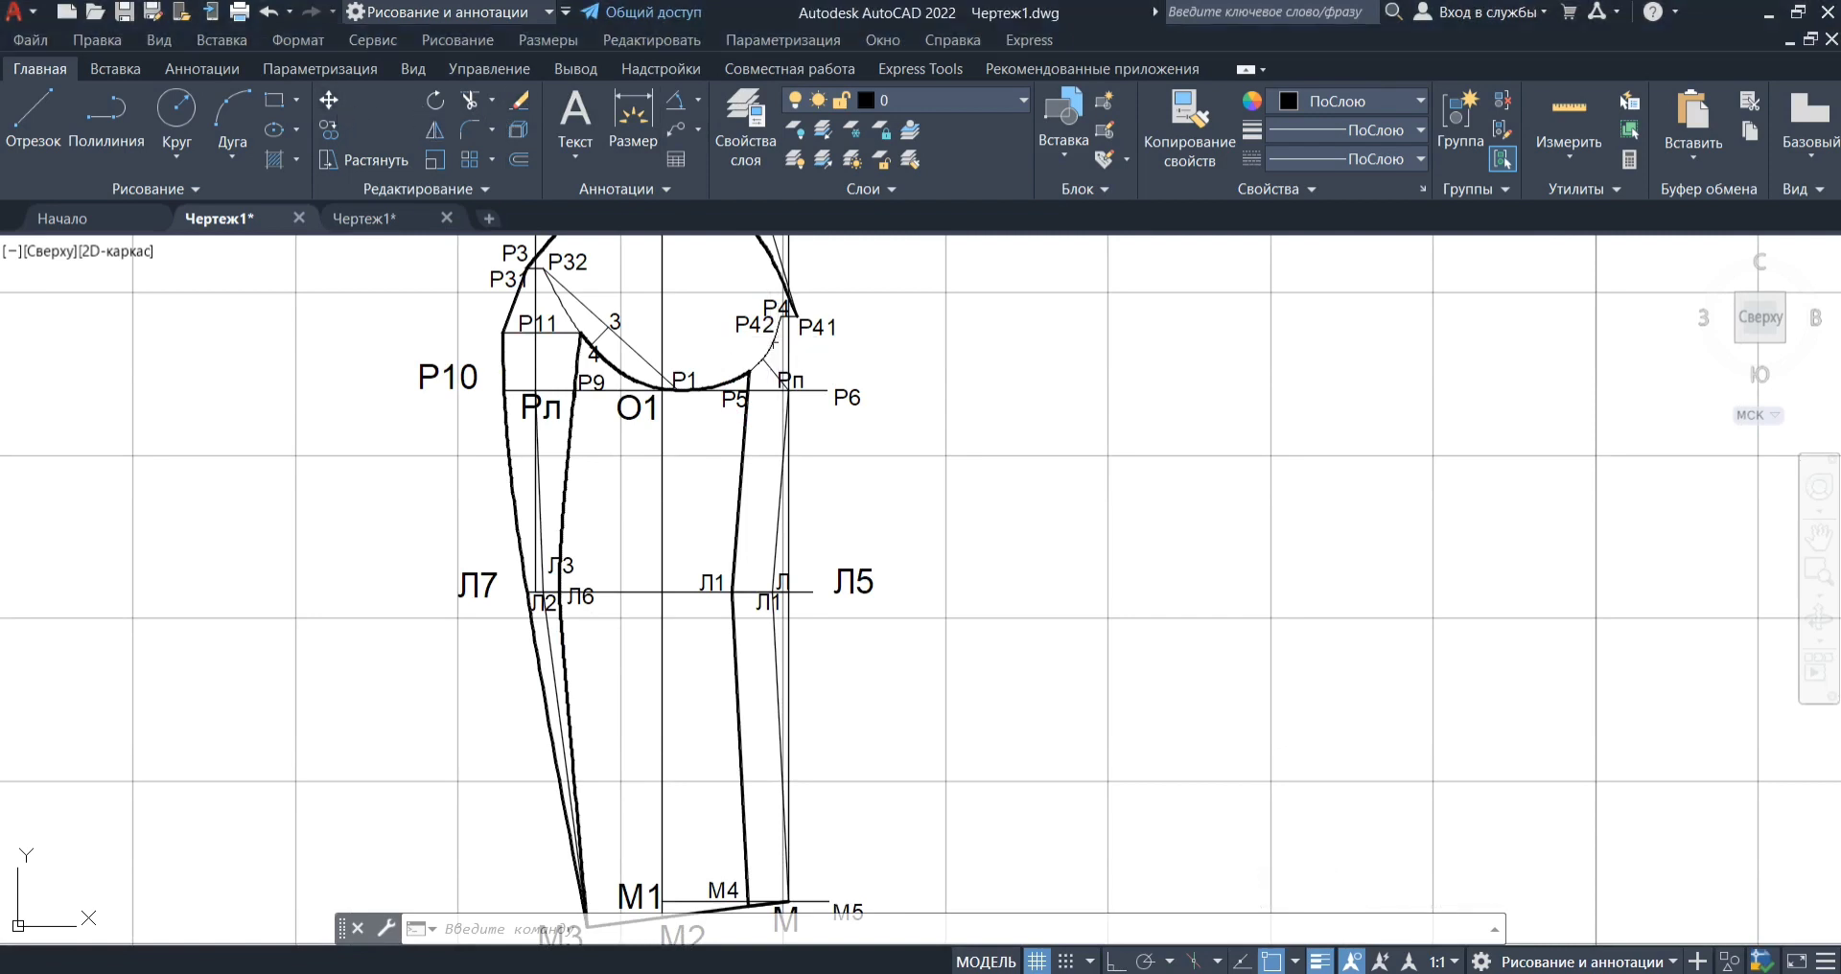
{"action": "left_click", "coordinate": [436, 134]}
{"action": "scroll", "coordinate": [801, 340], "scroll_direction": "up", "scroll_amount": 4}
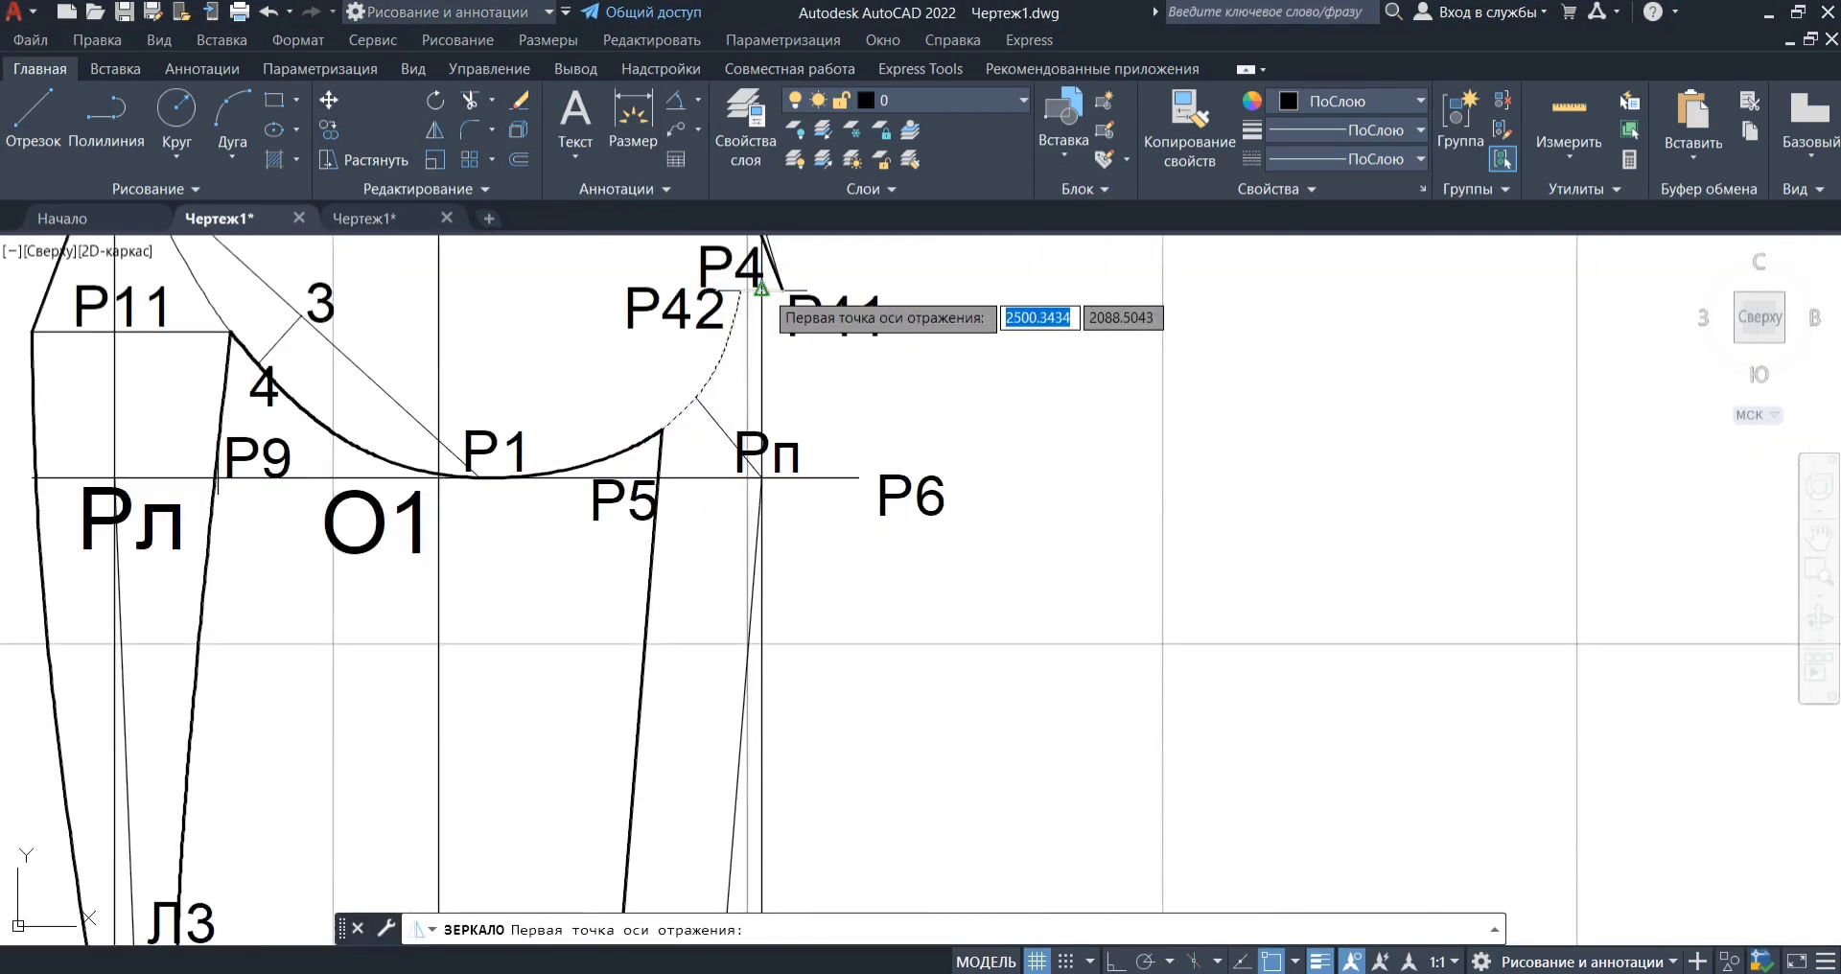
{"action": "left_click", "coordinate": [758, 287]}
{"action": "scroll", "coordinate": [768, 484], "scroll_direction": "up", "scroll_amount": 6}
{"action": "left_click", "coordinate": [723, 467]}
{"action": "key", "text": "Return"}
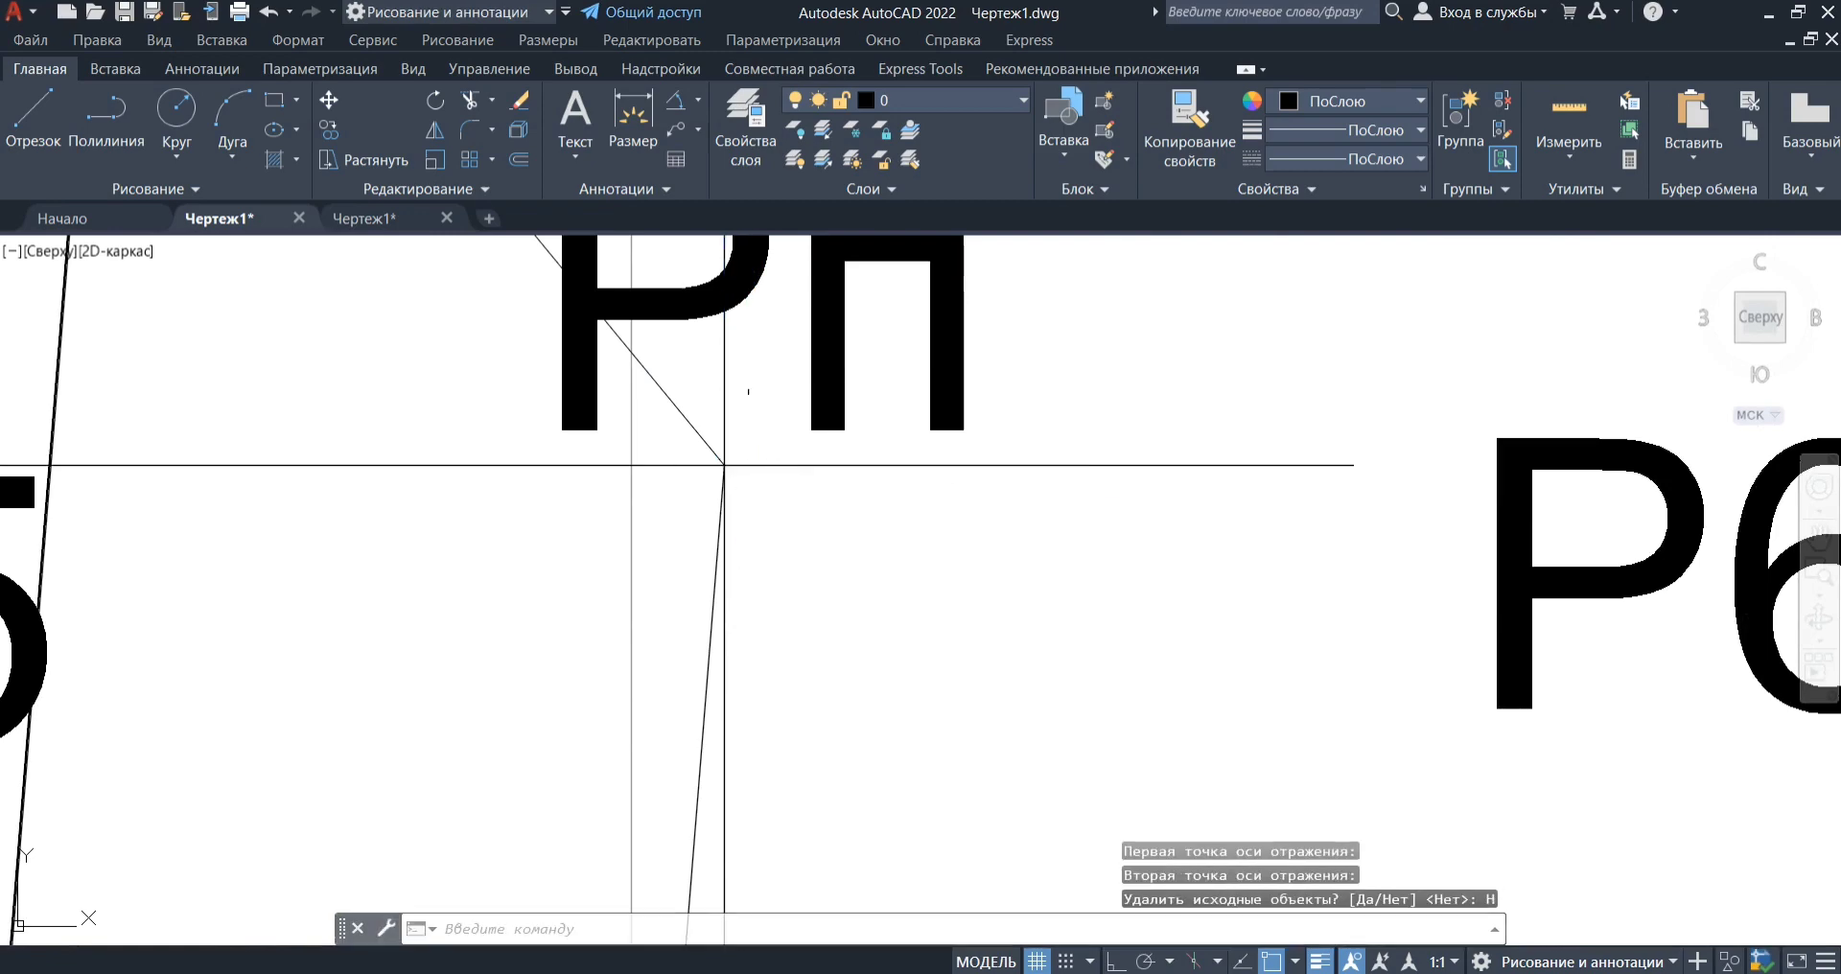
Draw two connected line segments from the mirrored curve's lower end above Р6 through Л5 to М5
{"action": "scroll", "coordinate": [775, 417], "scroll_direction": "down", "scroll_amount": 5}
{"action": "left_click", "coordinate": [52, 127]}
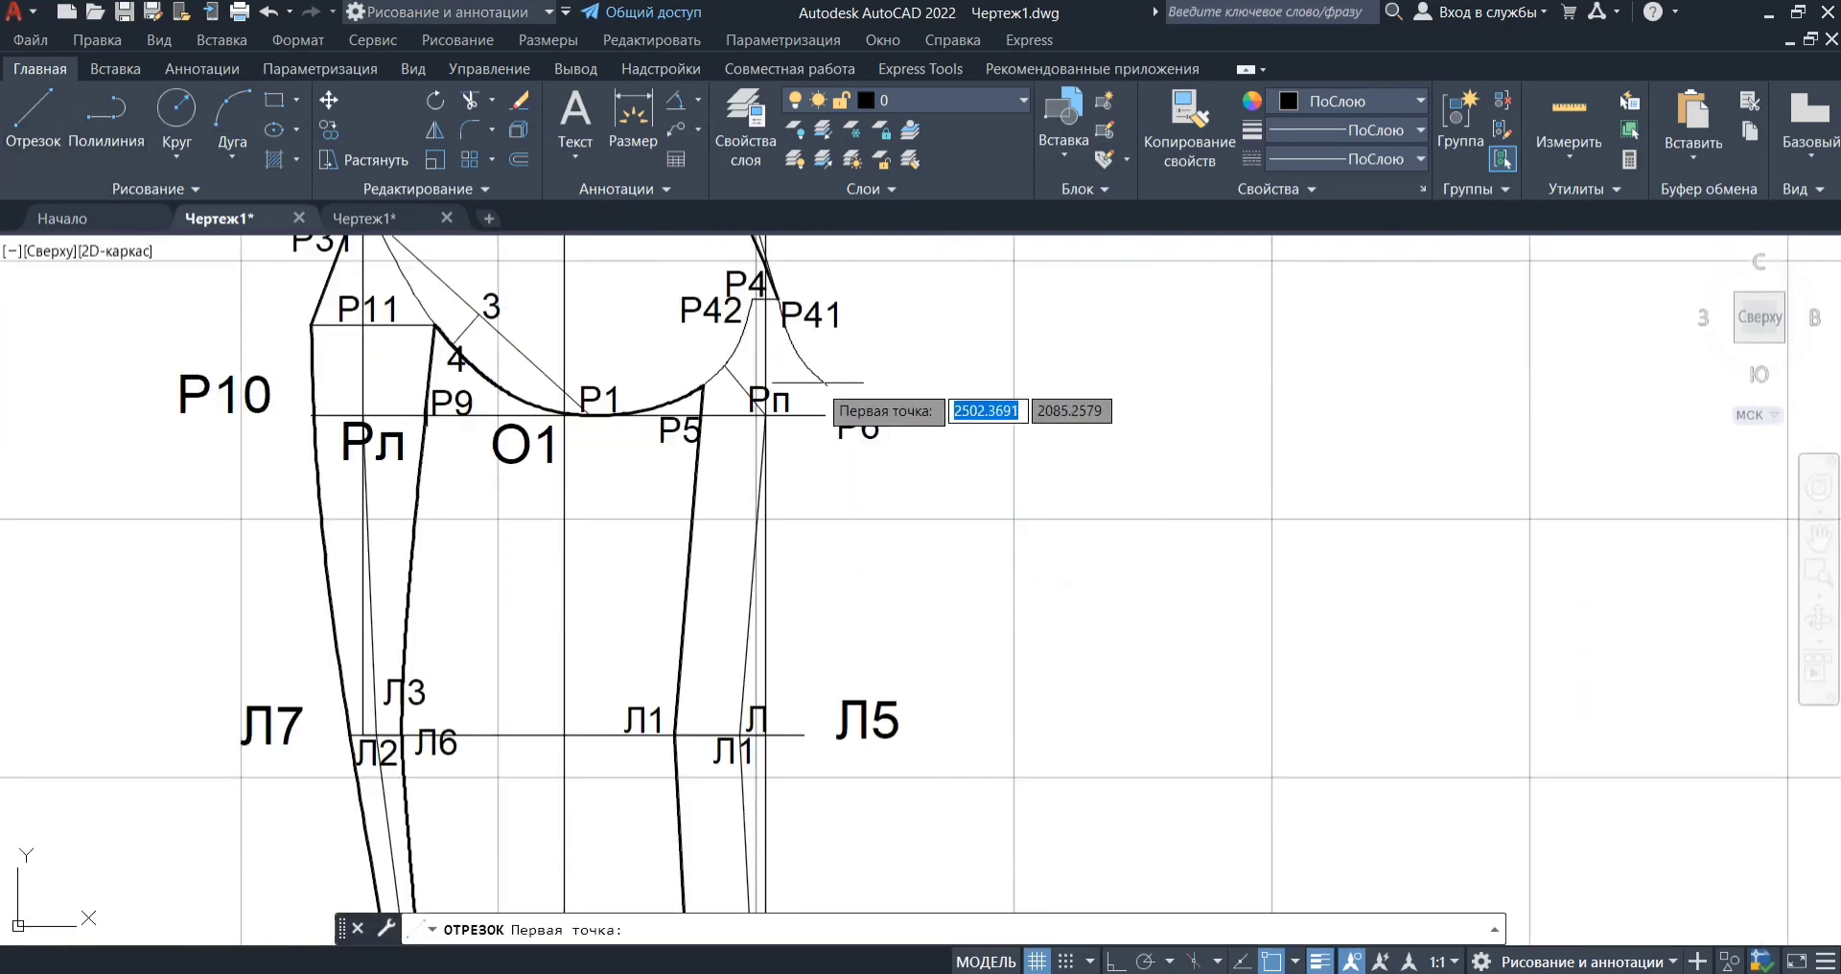
{"action": "left_click", "coordinate": [827, 385]}
{"action": "scroll", "coordinate": [821, 672], "scroll_direction": "down", "scroll_amount": 4}
{"action": "scroll", "coordinate": [822, 671], "scroll_direction": "down", "scroll_amount": 3}
{"action": "scroll", "coordinate": [812, 687], "scroll_direction": "up", "scroll_amount": 10}
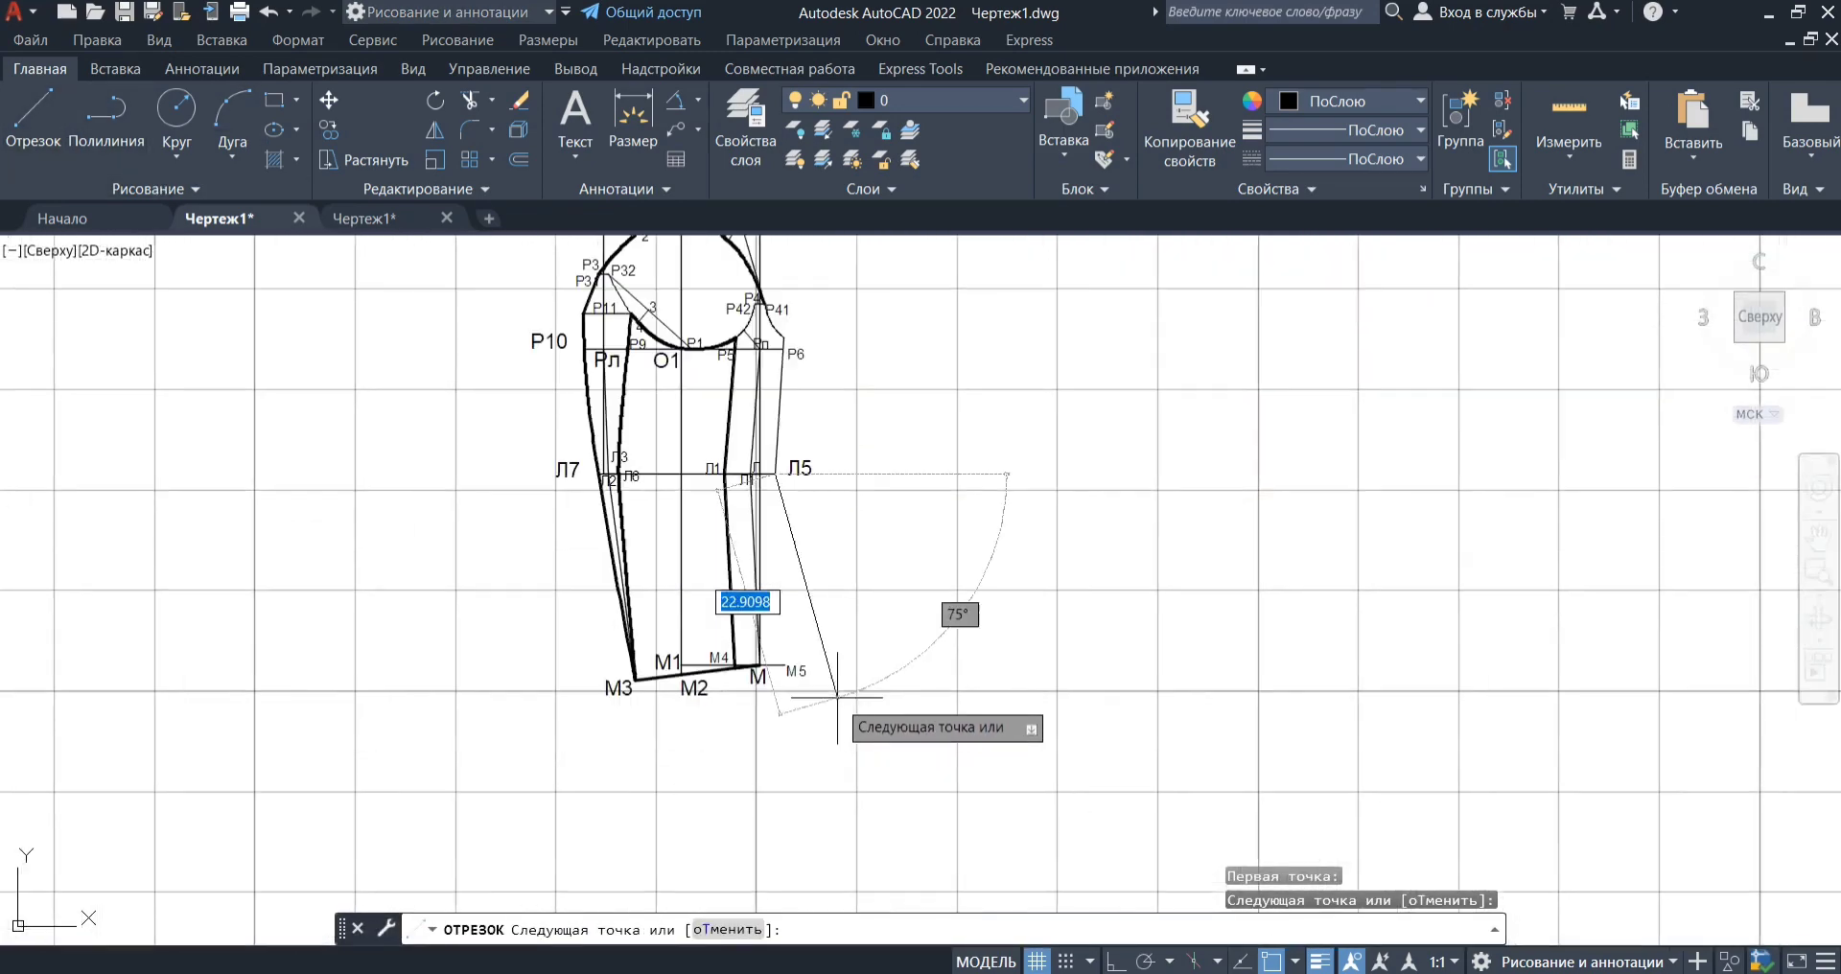
{"action": "left_click", "coordinate": [826, 886]}
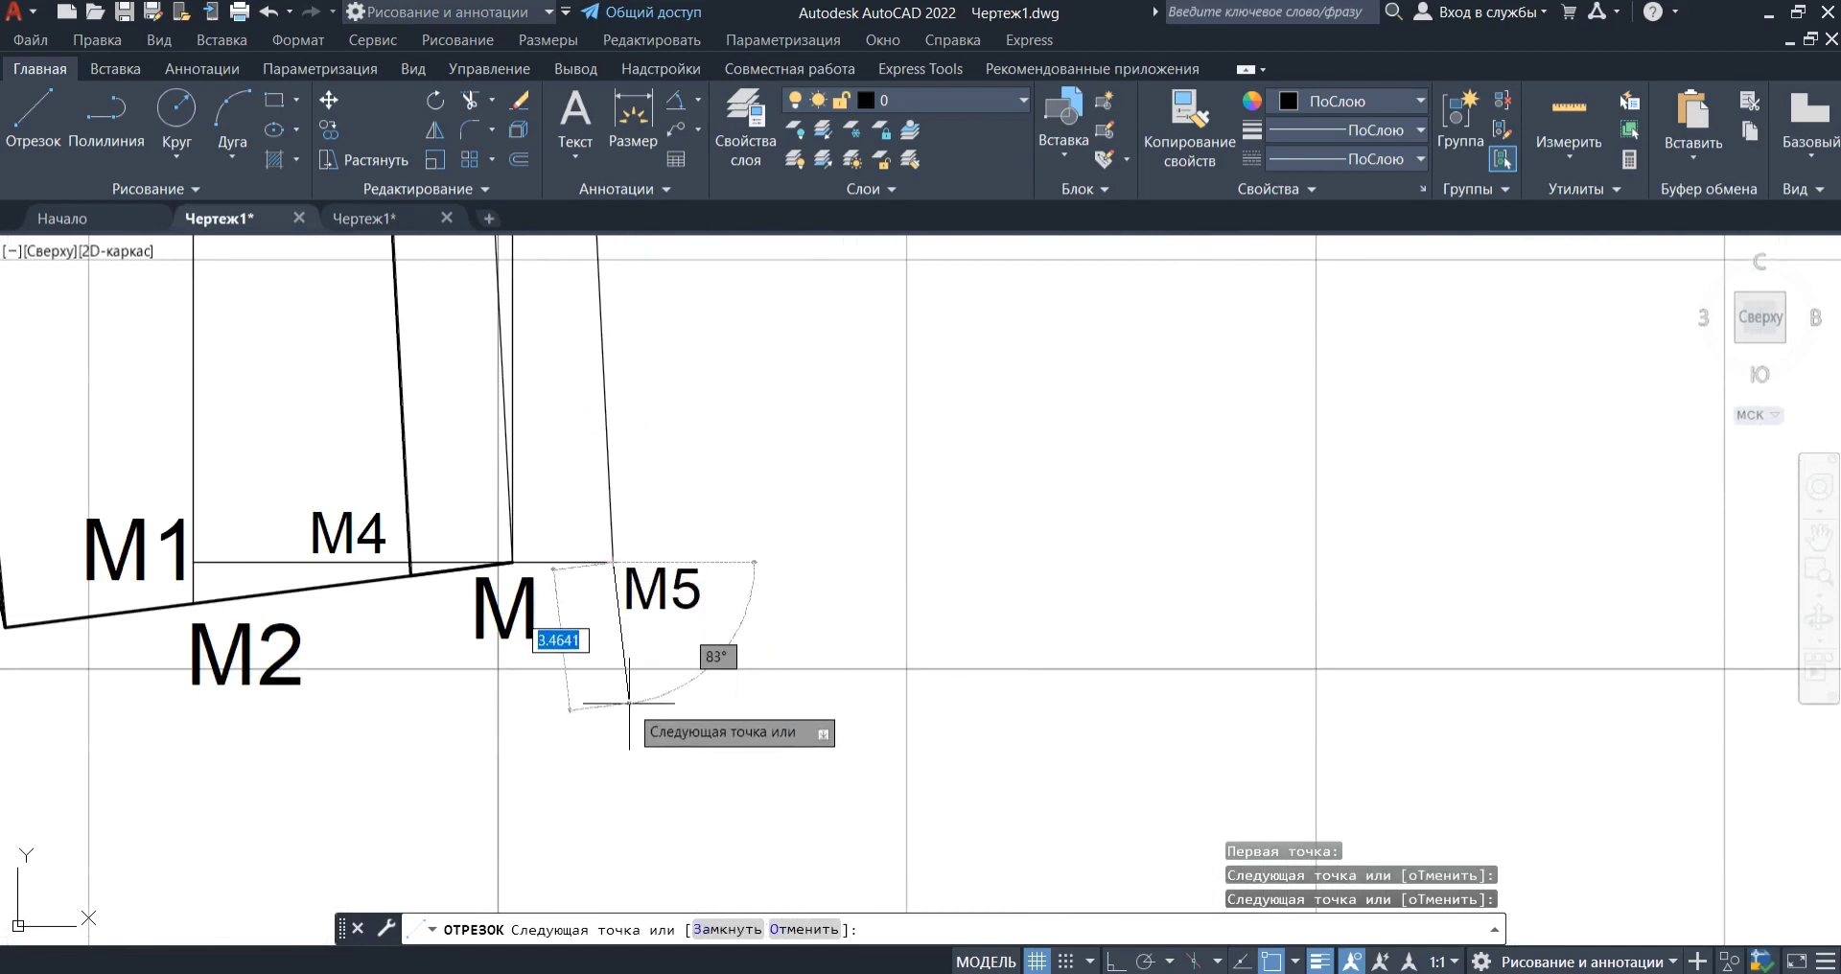
{"action": "key", "text": "Escape"}
Match the upper cap curve's properties onto the mirrored curve and both seam segments running down through Л5 to М5
{"action": "scroll", "coordinate": [637, 707], "scroll_direction": "down", "scroll_amount": 5}
{"action": "scroll", "coordinate": [740, 319], "scroll_direction": "up", "scroll_amount": 4}
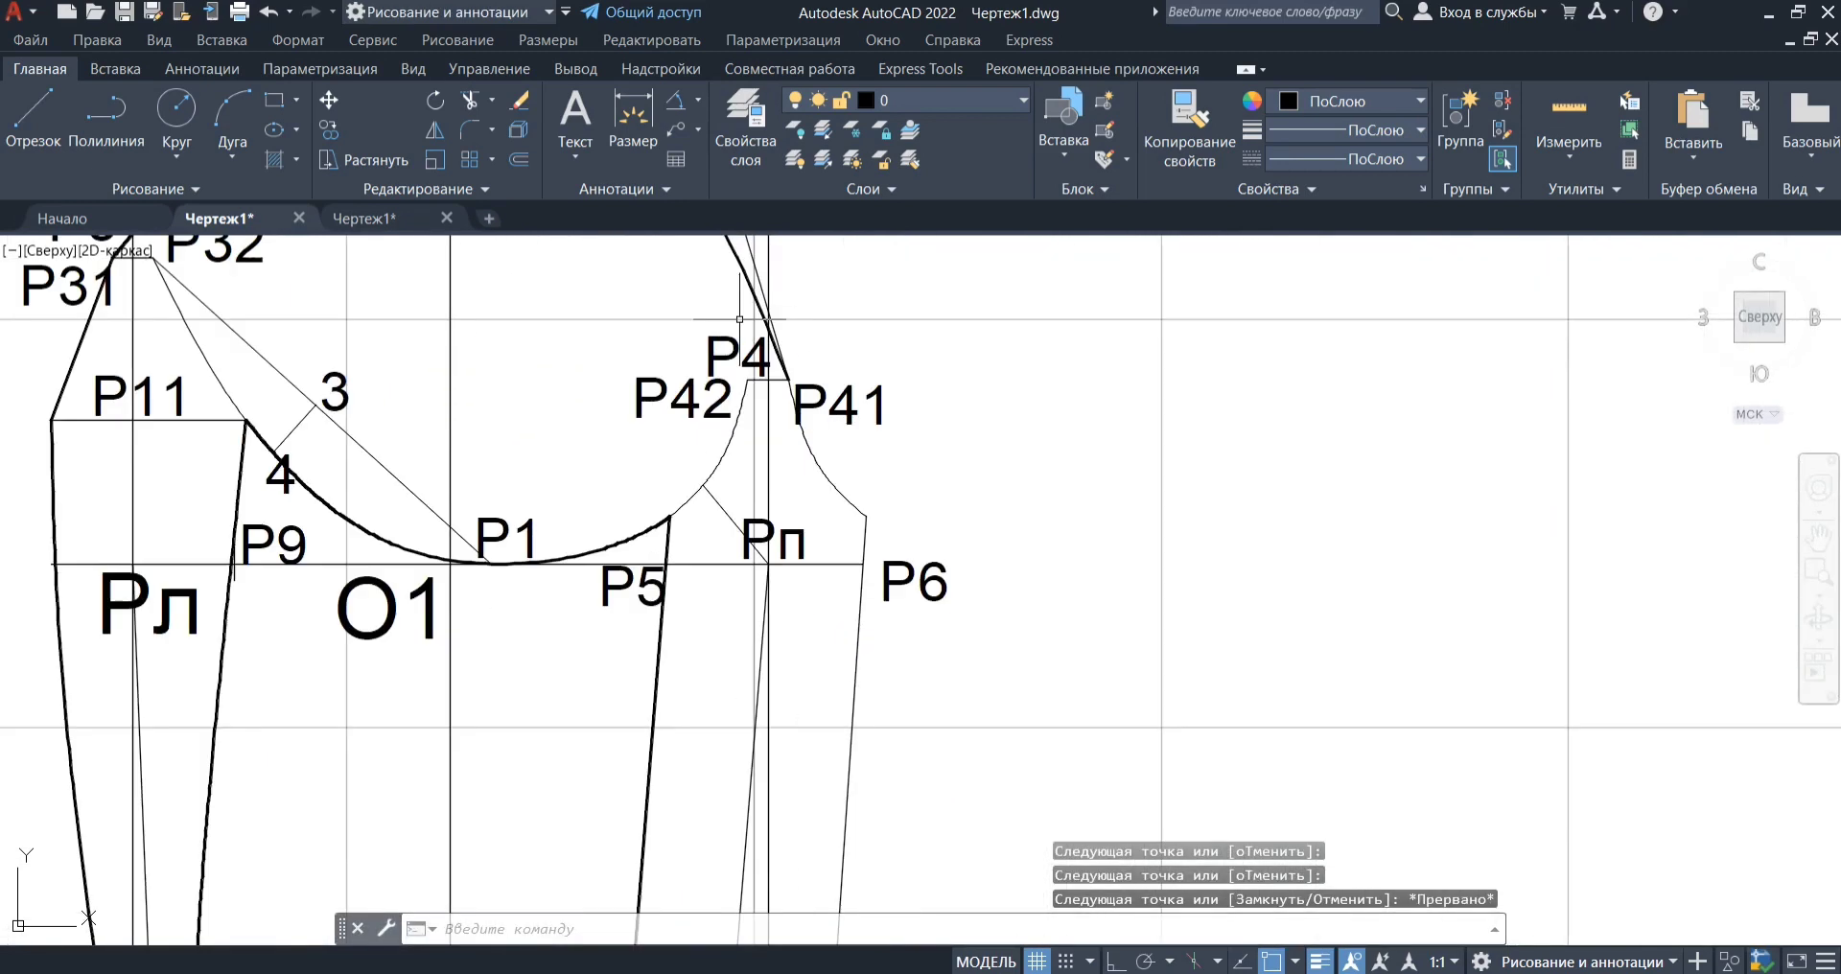
{"action": "left_click", "coordinate": [1196, 114]}
{"action": "left_click", "coordinate": [788, 341]}
{"action": "scroll", "coordinate": [920, 518], "scroll_direction": "down", "scroll_amount": 3}
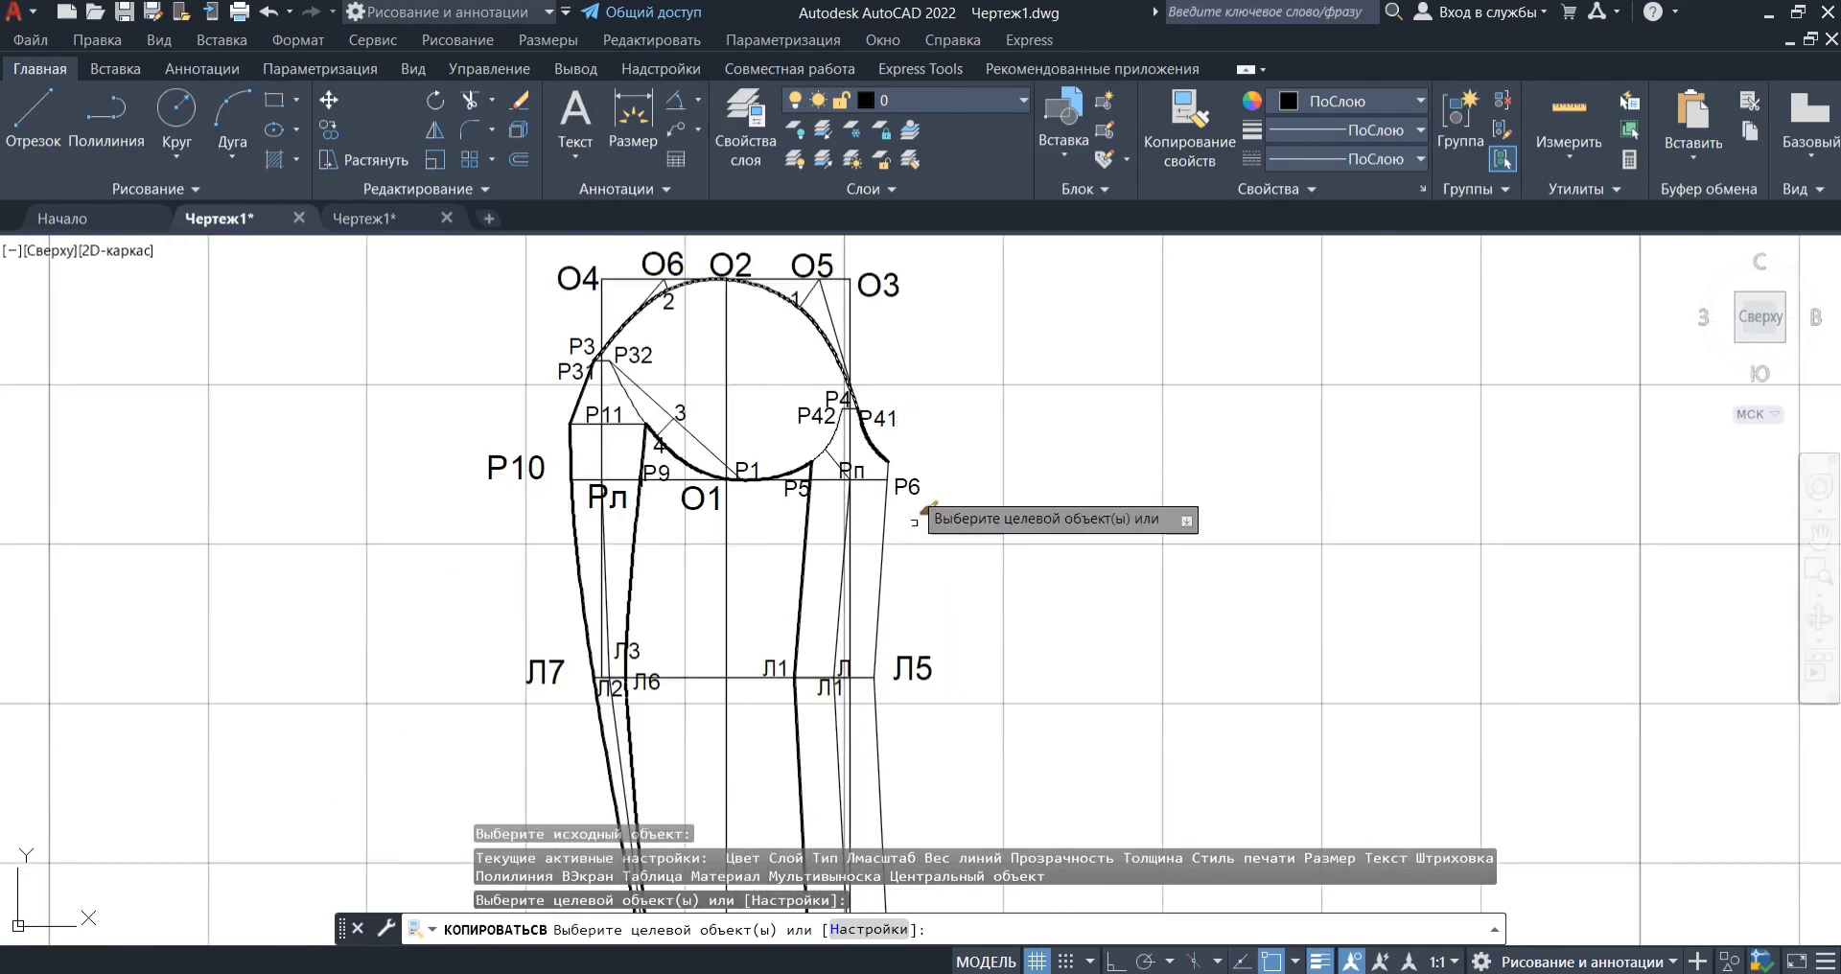
{"action": "left_click", "coordinate": [883, 575]}
{"action": "scroll", "coordinate": [762, 455], "scroll_direction": "up", "scroll_amount": 4}
{"action": "scroll", "coordinate": [873, 594], "scroll_direction": "down", "scroll_amount": 6}
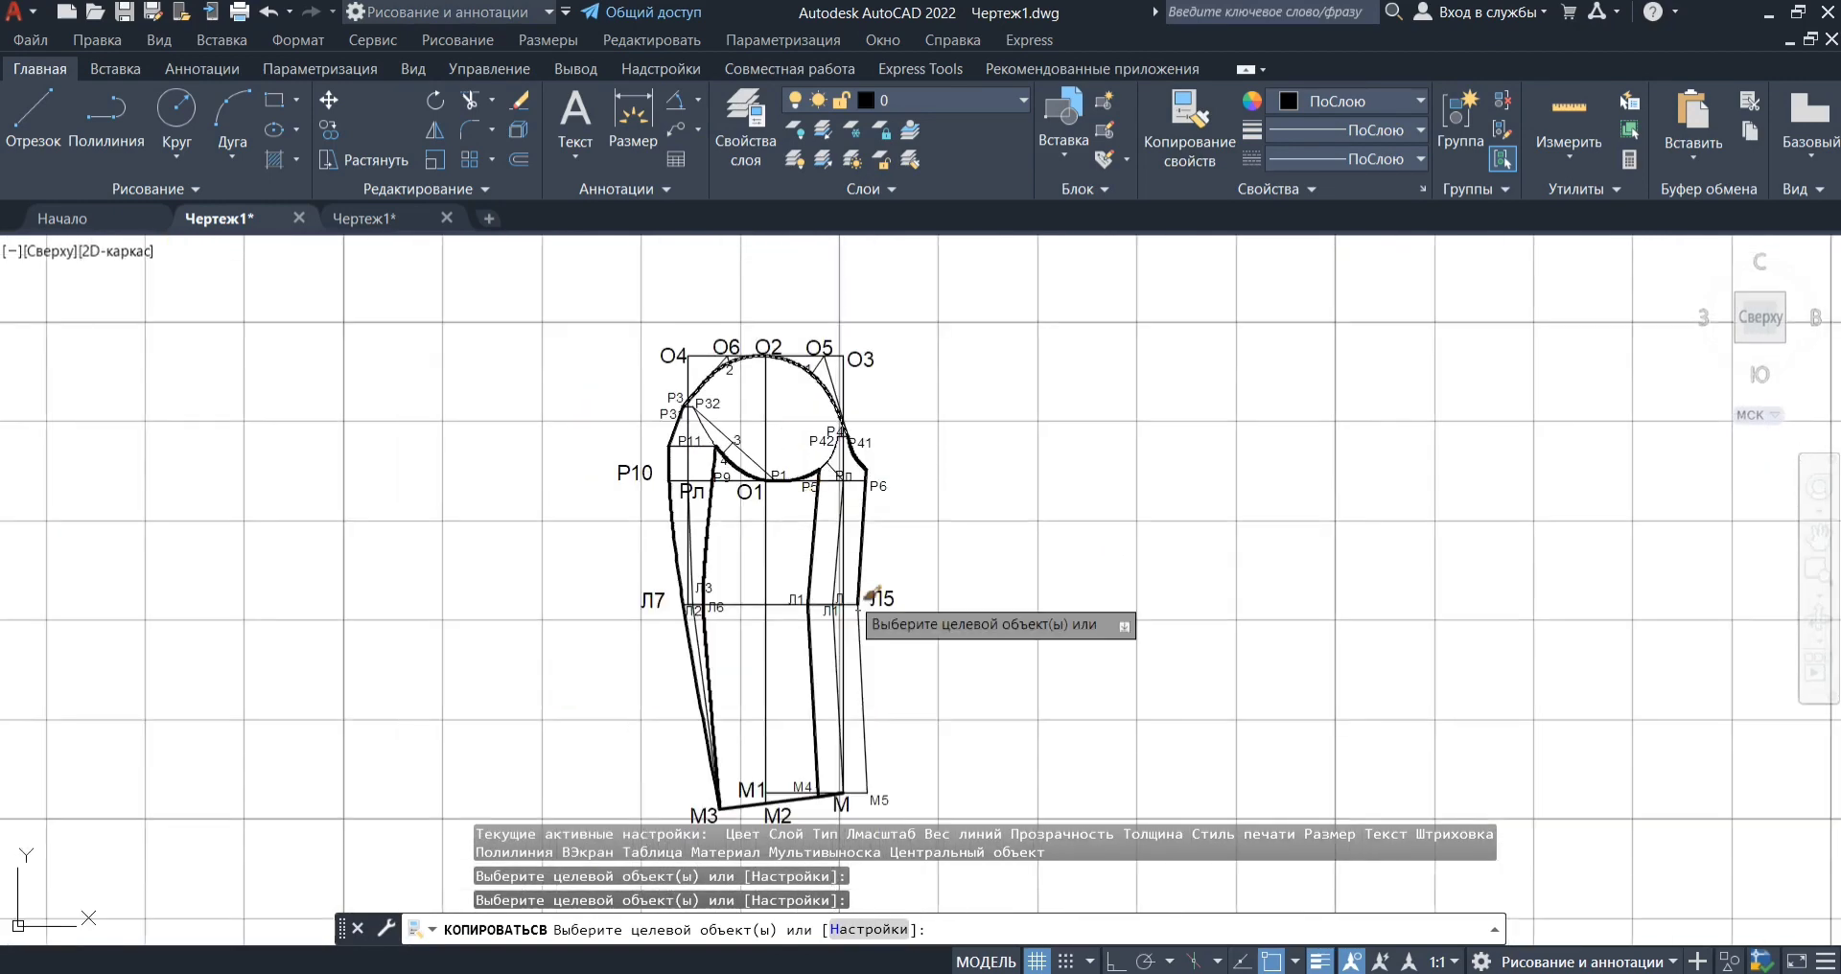
{"action": "scroll", "coordinate": [883, 683], "scroll_direction": "up", "scroll_amount": 4}
{"action": "left_click", "coordinate": [828, 673]}
{"action": "key", "text": "Escape"}
Split the slanted hem line at its intersection with the seam passing М4
{"action": "scroll", "coordinate": [946, 543], "scroll_direction": "down", "scroll_amount": 5}
{"action": "scroll", "coordinate": [956, 787], "scroll_direction": "up", "scroll_amount": 3}
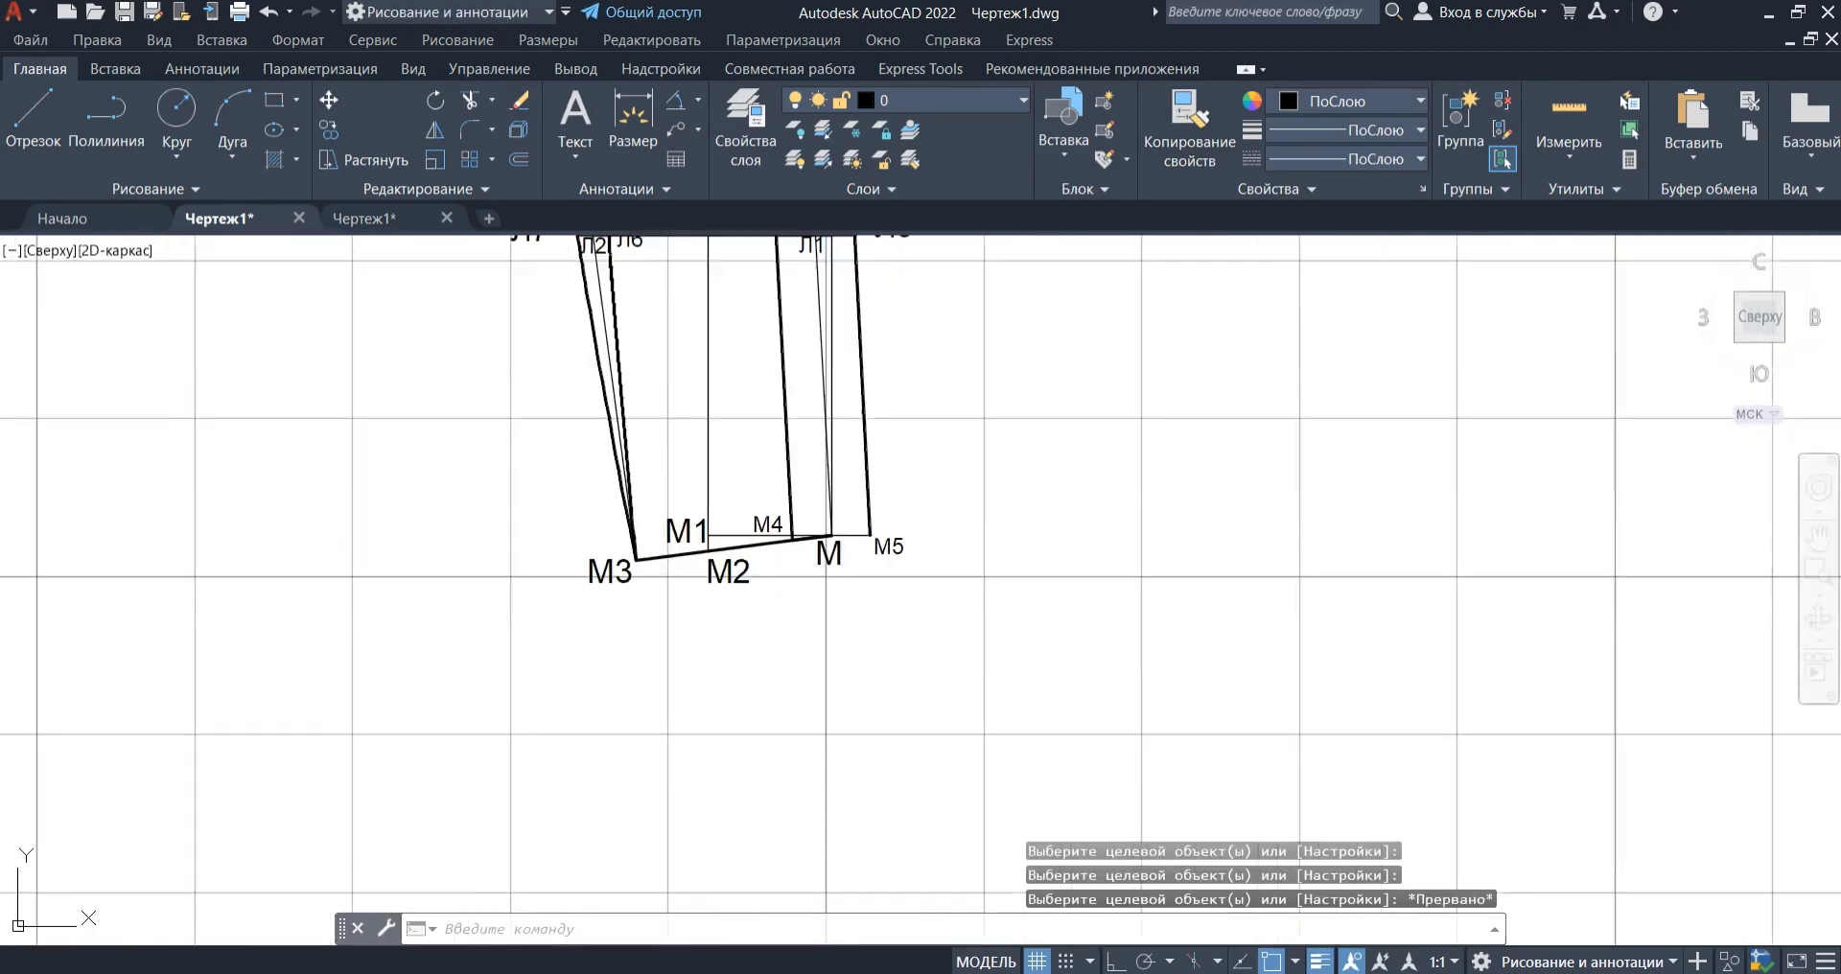
{"action": "scroll", "coordinate": [862, 538], "scroll_direction": "up", "scroll_amount": 3}
{"action": "left_click", "coordinate": [721, 539]}
Mirror the hem segment between the М4 seam and М about the vertical line through М, keeping the original
{"action": "mouse_move", "coordinate": [792, 449]}
{"action": "middle_mouse_down"}
{"action": "mouse_move", "coordinate": [797, 485]}
{"action": "mouse_move", "coordinate": [725, 574]}
{"action": "middle_mouse_up"}
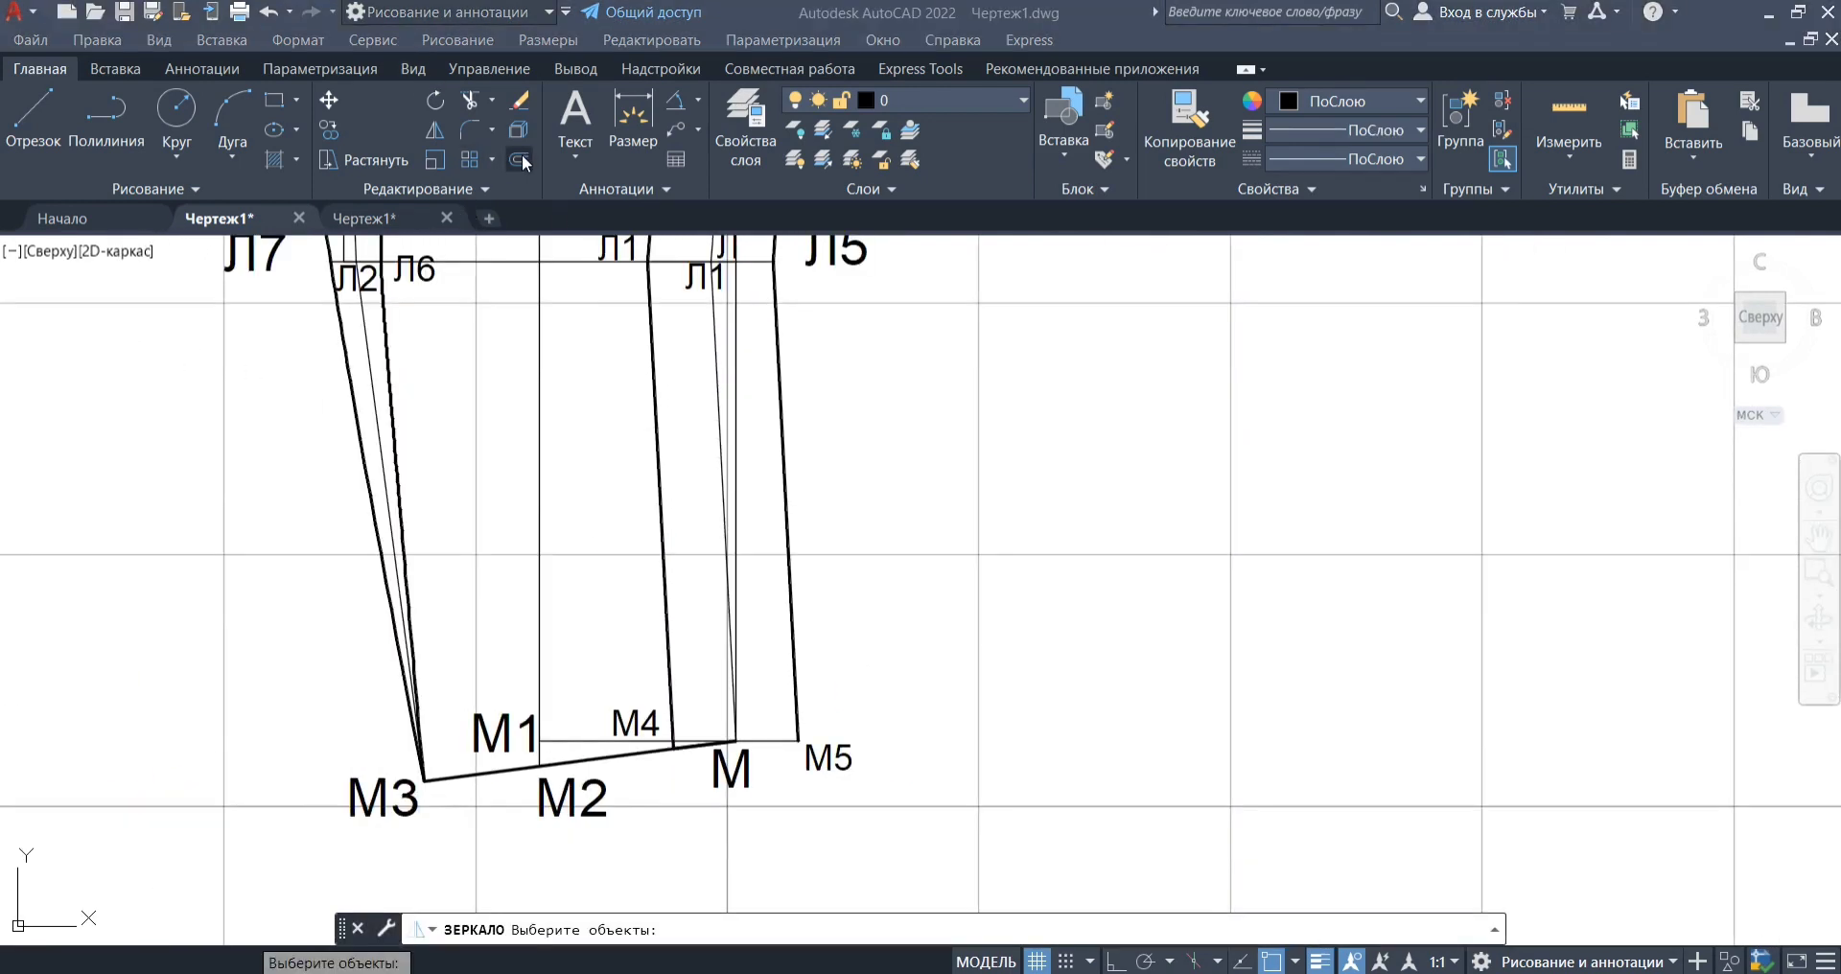
{"action": "scroll", "coordinate": [776, 762], "scroll_direction": "up", "scroll_amount": 4}
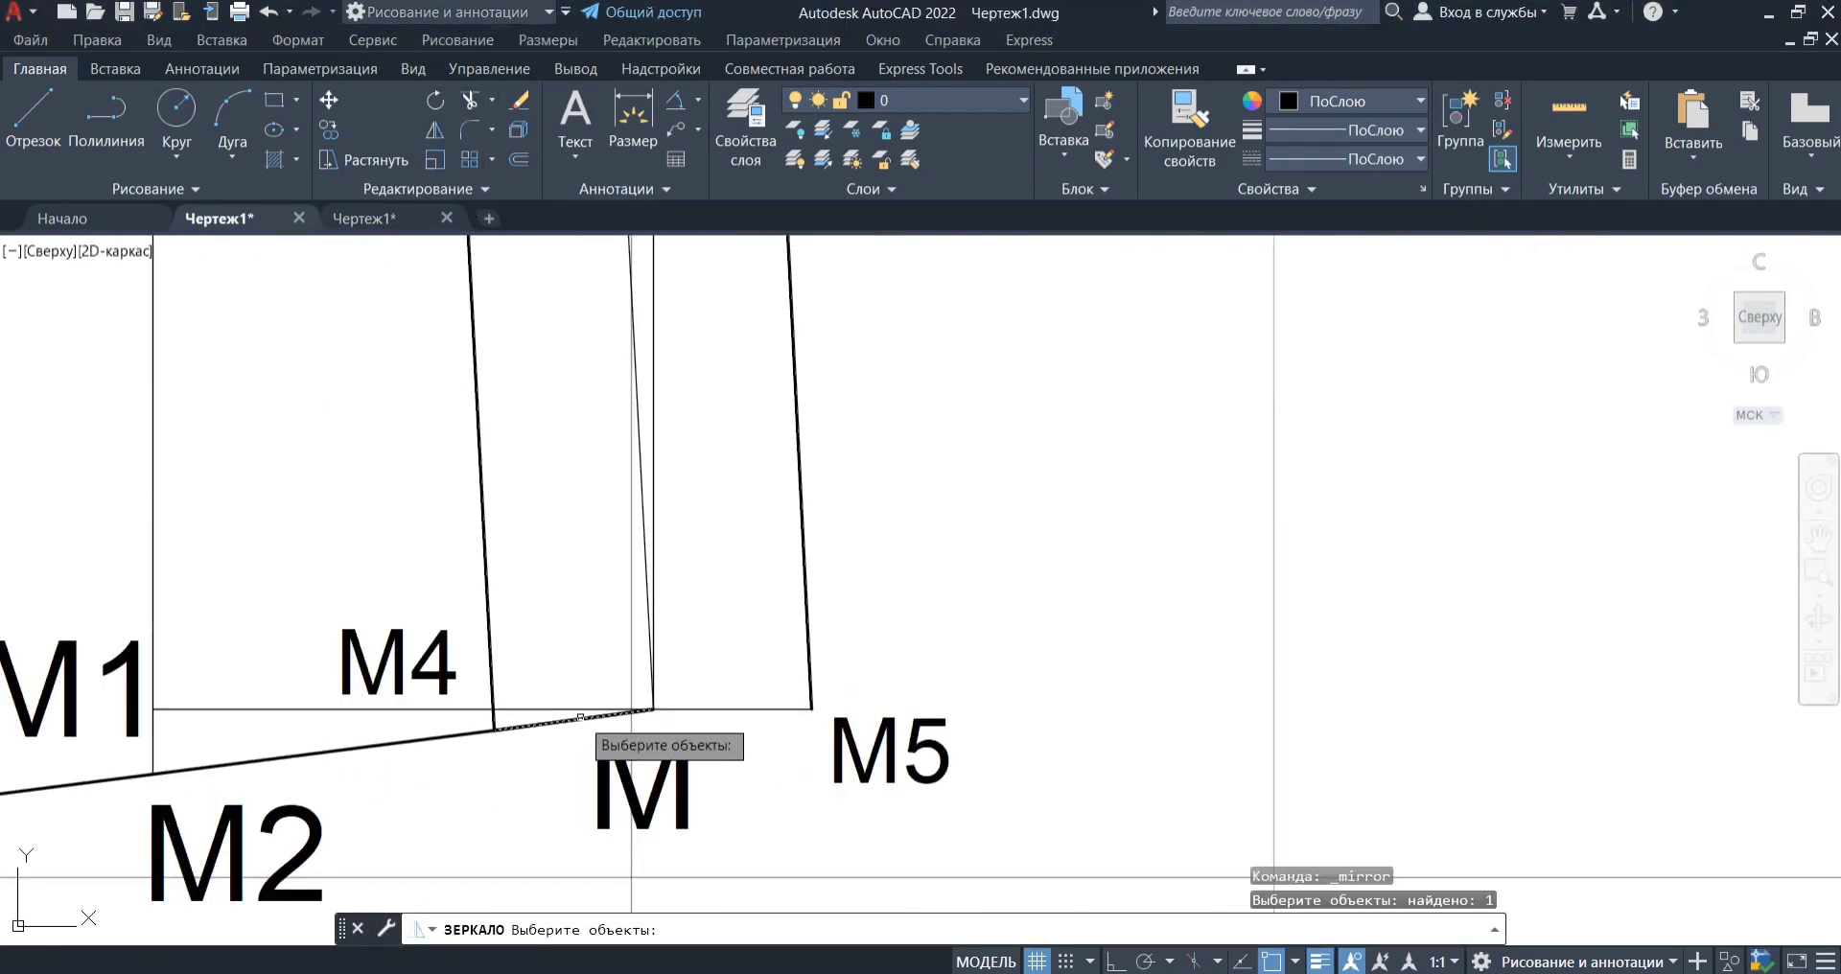
{"action": "key", "text": "Return"}
{"action": "left_click", "coordinate": [653, 709]}
{"action": "scroll", "coordinate": [671, 662], "scroll_direction": "down", "scroll_amount": 3}
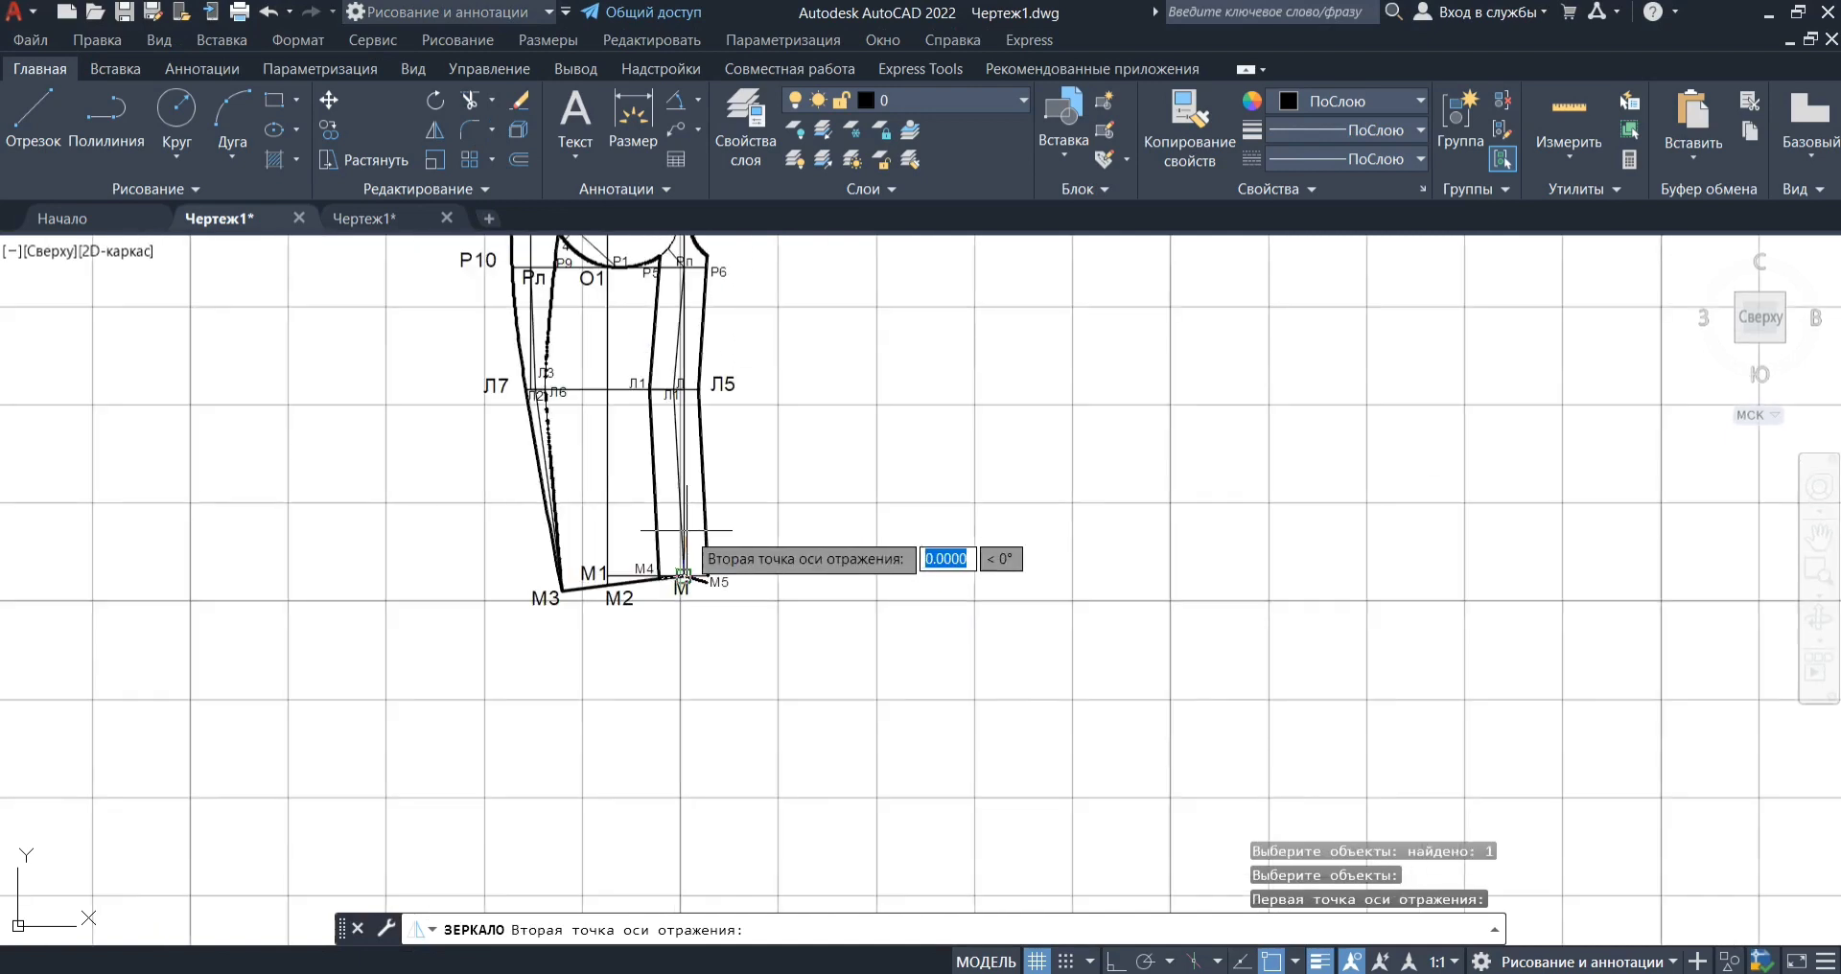
{"action": "scroll", "coordinate": [685, 385], "scroll_direction": "up", "scroll_amount": 6}
{"action": "left_click", "coordinate": [677, 397]}
{"action": "key", "text": "Return"}
Extend the bold seam line at М5 down to the end of the mirrored hem segment
{"action": "scroll", "coordinate": [710, 372], "scroll_direction": "down", "scroll_amount": 3}
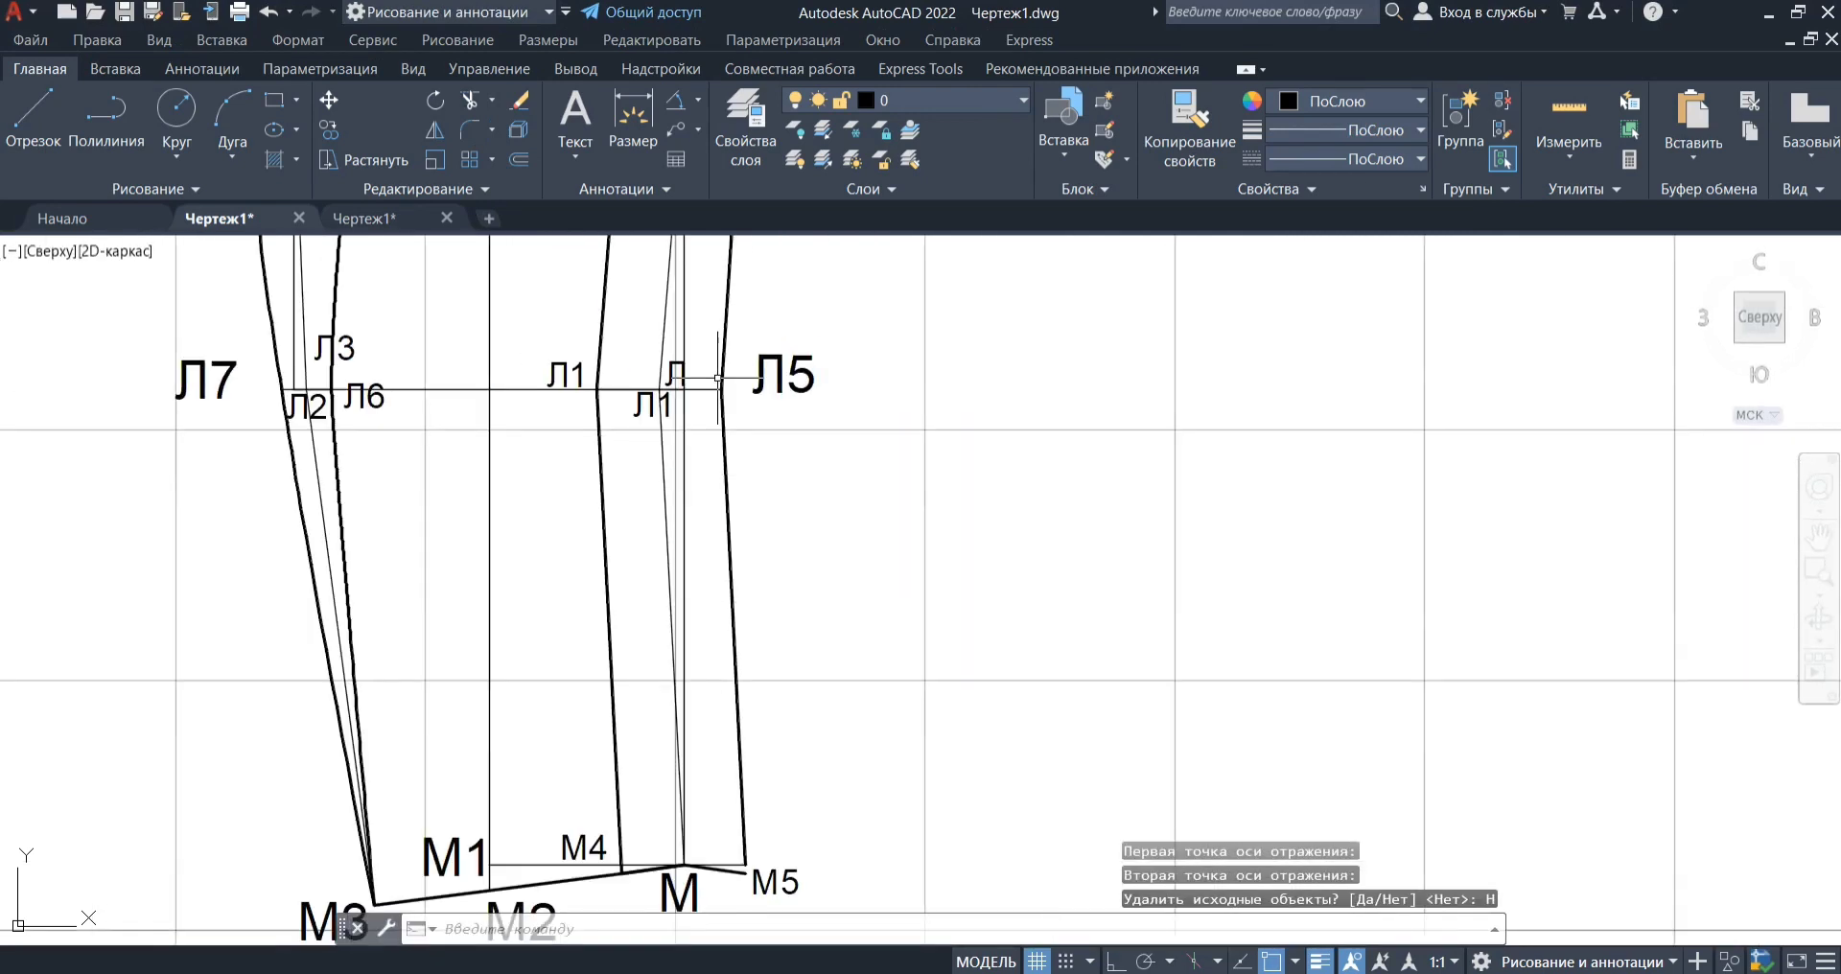
{"action": "scroll", "coordinate": [698, 862], "scroll_direction": "up", "scroll_amount": 6}
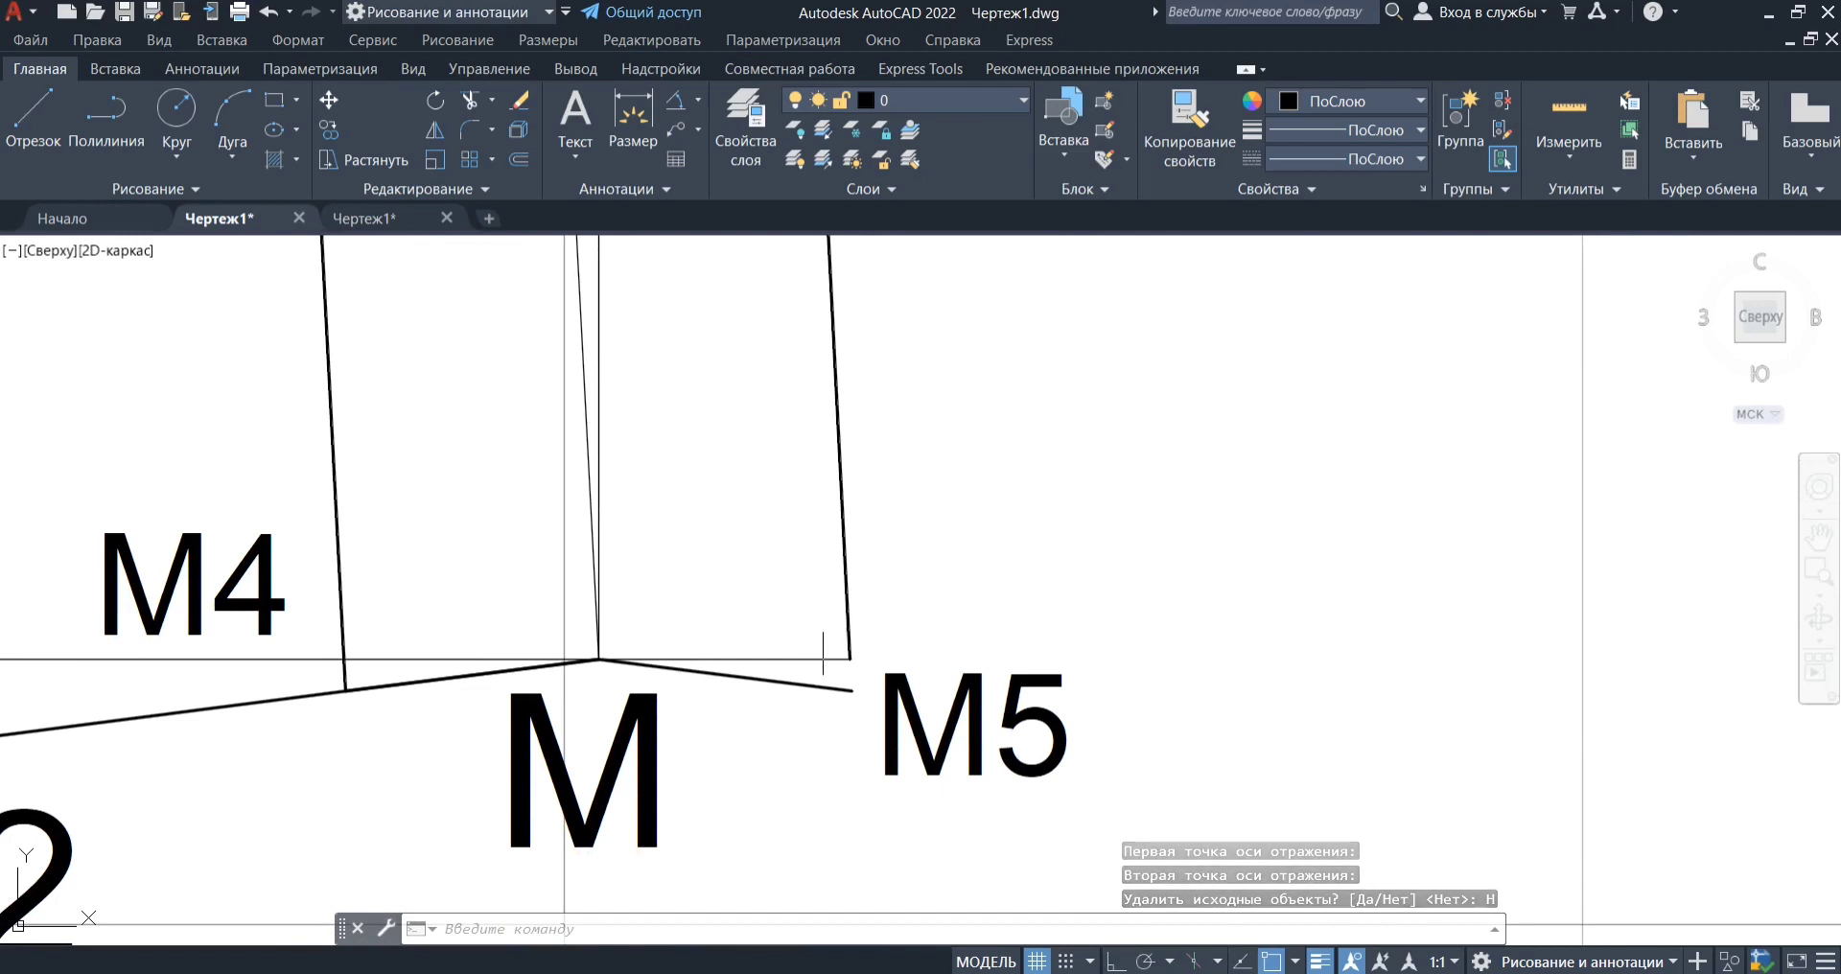
{"action": "scroll", "coordinate": [823, 654], "scroll_direction": "up", "scroll_amount": 2}
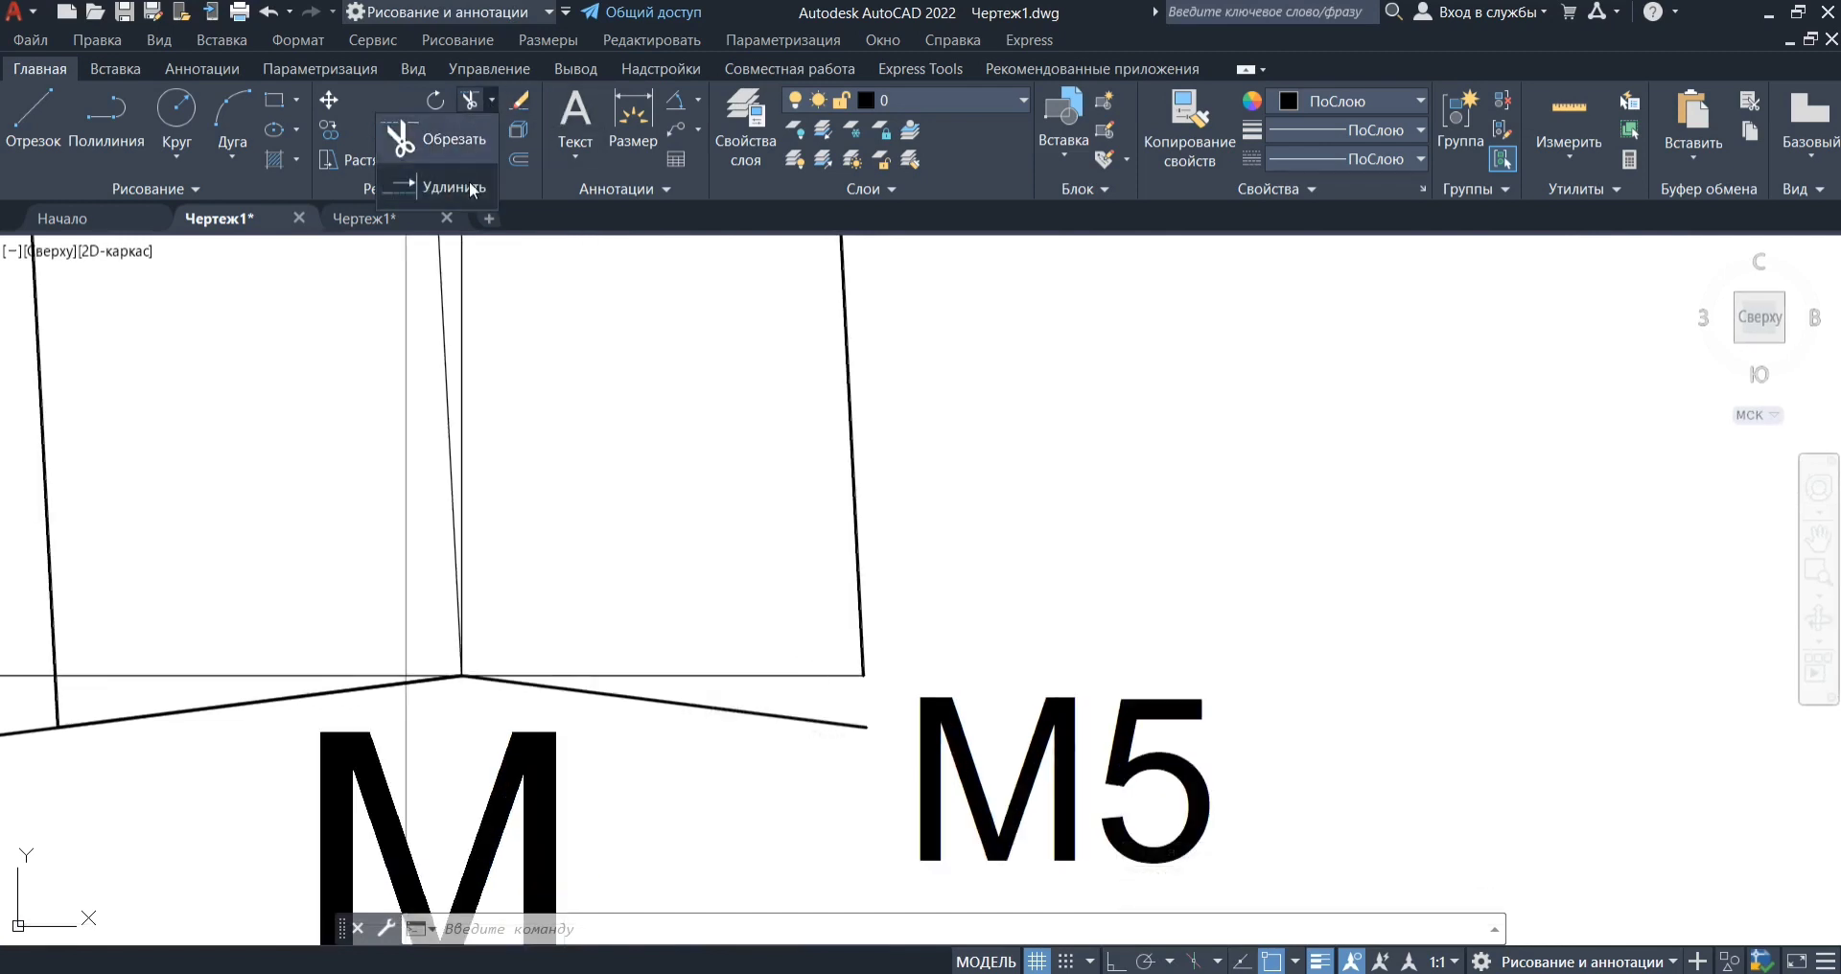
{"action": "left_click", "coordinate": [470, 188]}
{"action": "left_click", "coordinate": [859, 604]}
{"action": "key", "text": "Escape"}
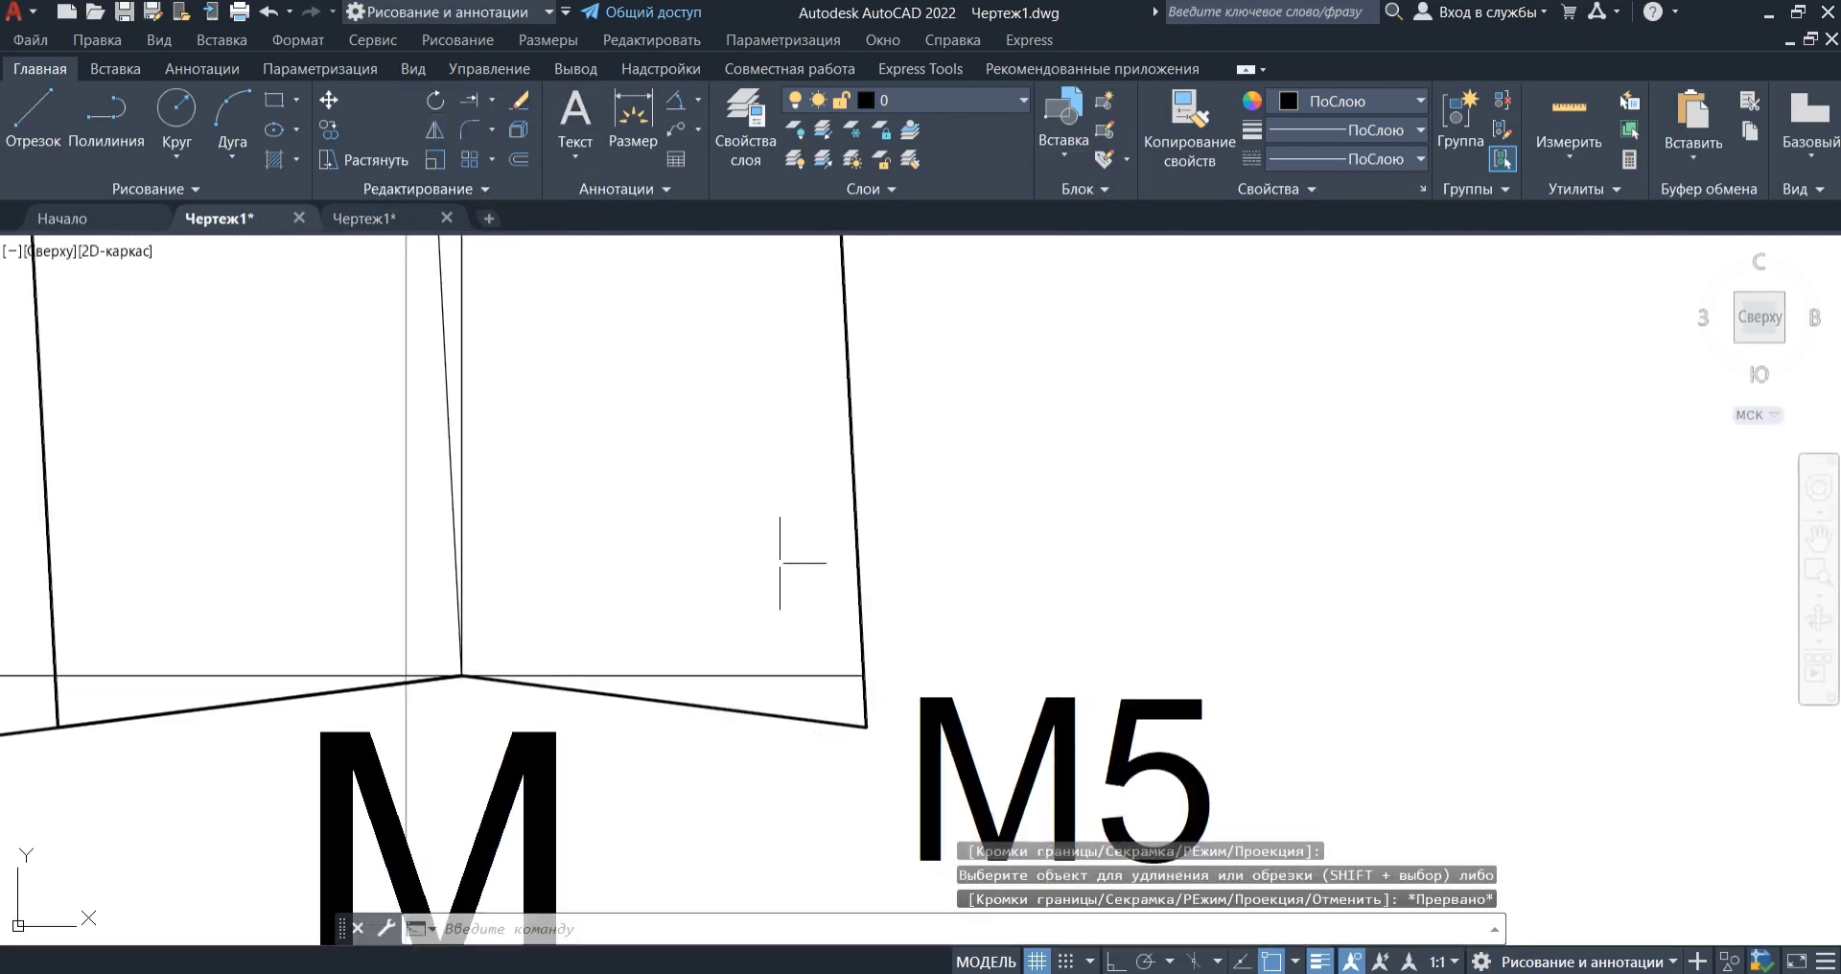
Examine the whole sleeve outline from the cap at О2 down to the hem between М3 and М5
{"action": "scroll", "coordinate": [780, 562], "scroll_direction": "down", "scroll_amount": 7}
{"action": "middle_click_drag", "start_coordinate": [846, 320], "coordinate": [849, 367]}
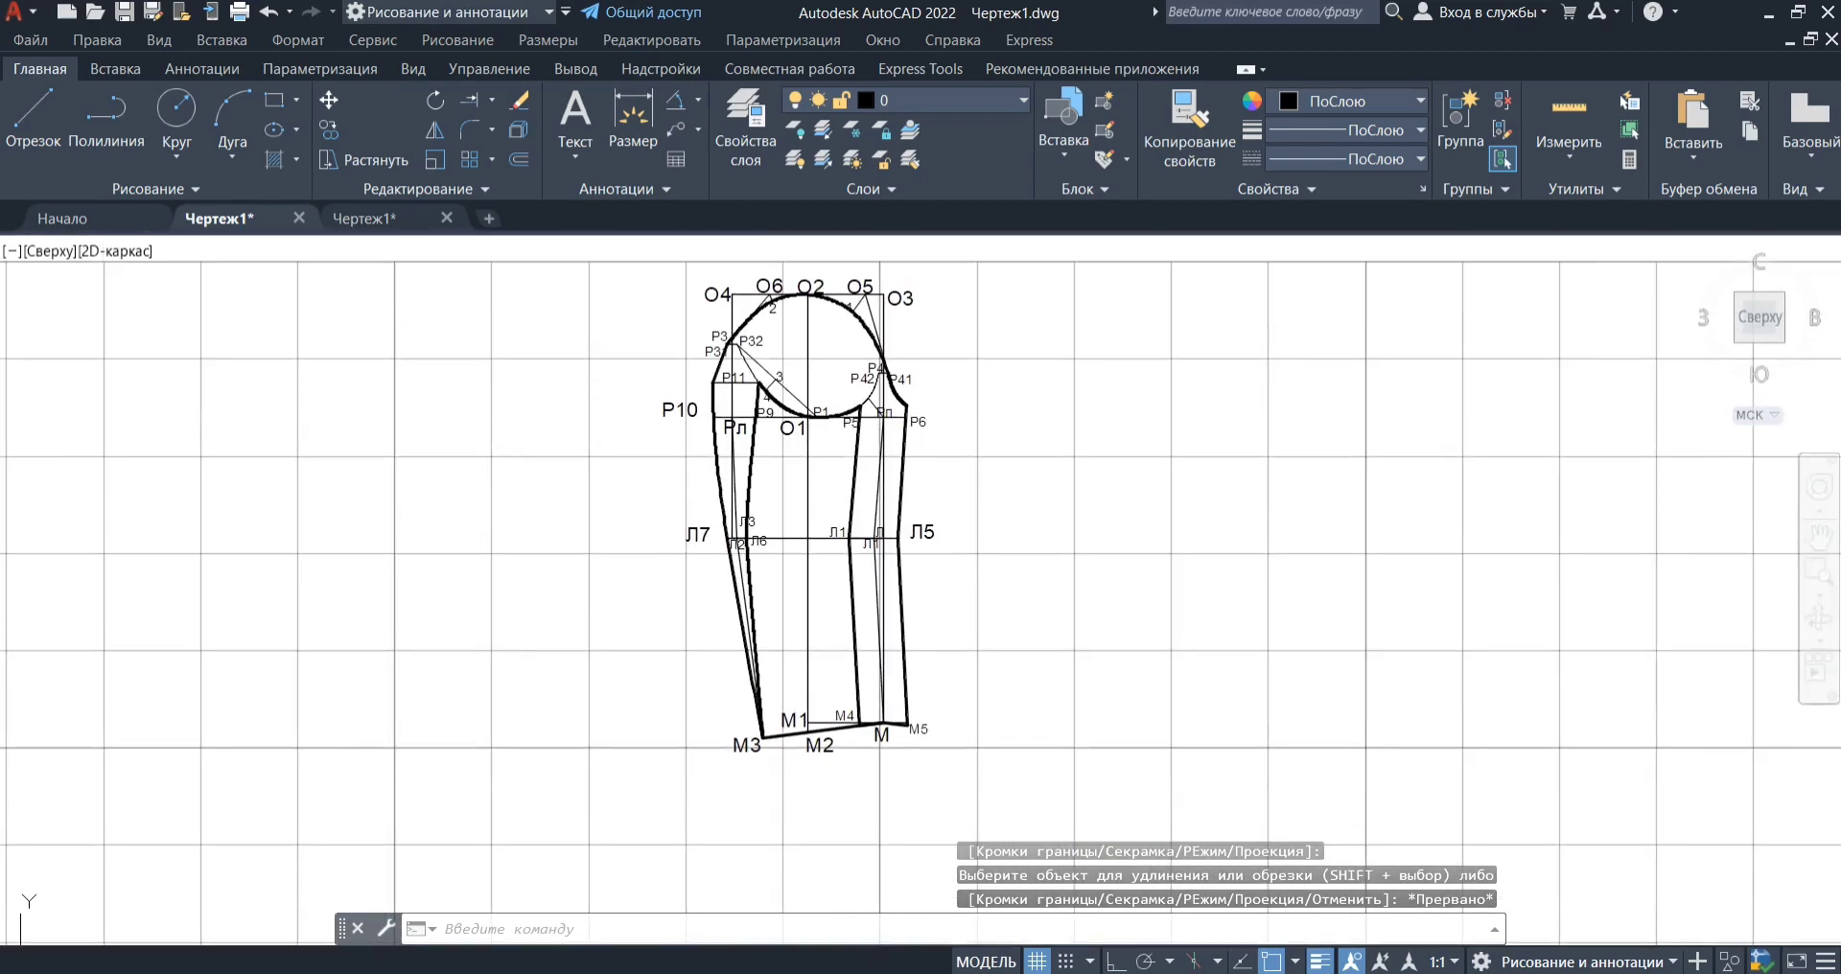
{"action": "scroll", "coordinate": [853, 422], "scroll_direction": "up", "scroll_amount": 2}
{"action": "scroll", "coordinate": [854, 422], "scroll_direction": "down", "scroll_amount": 2}
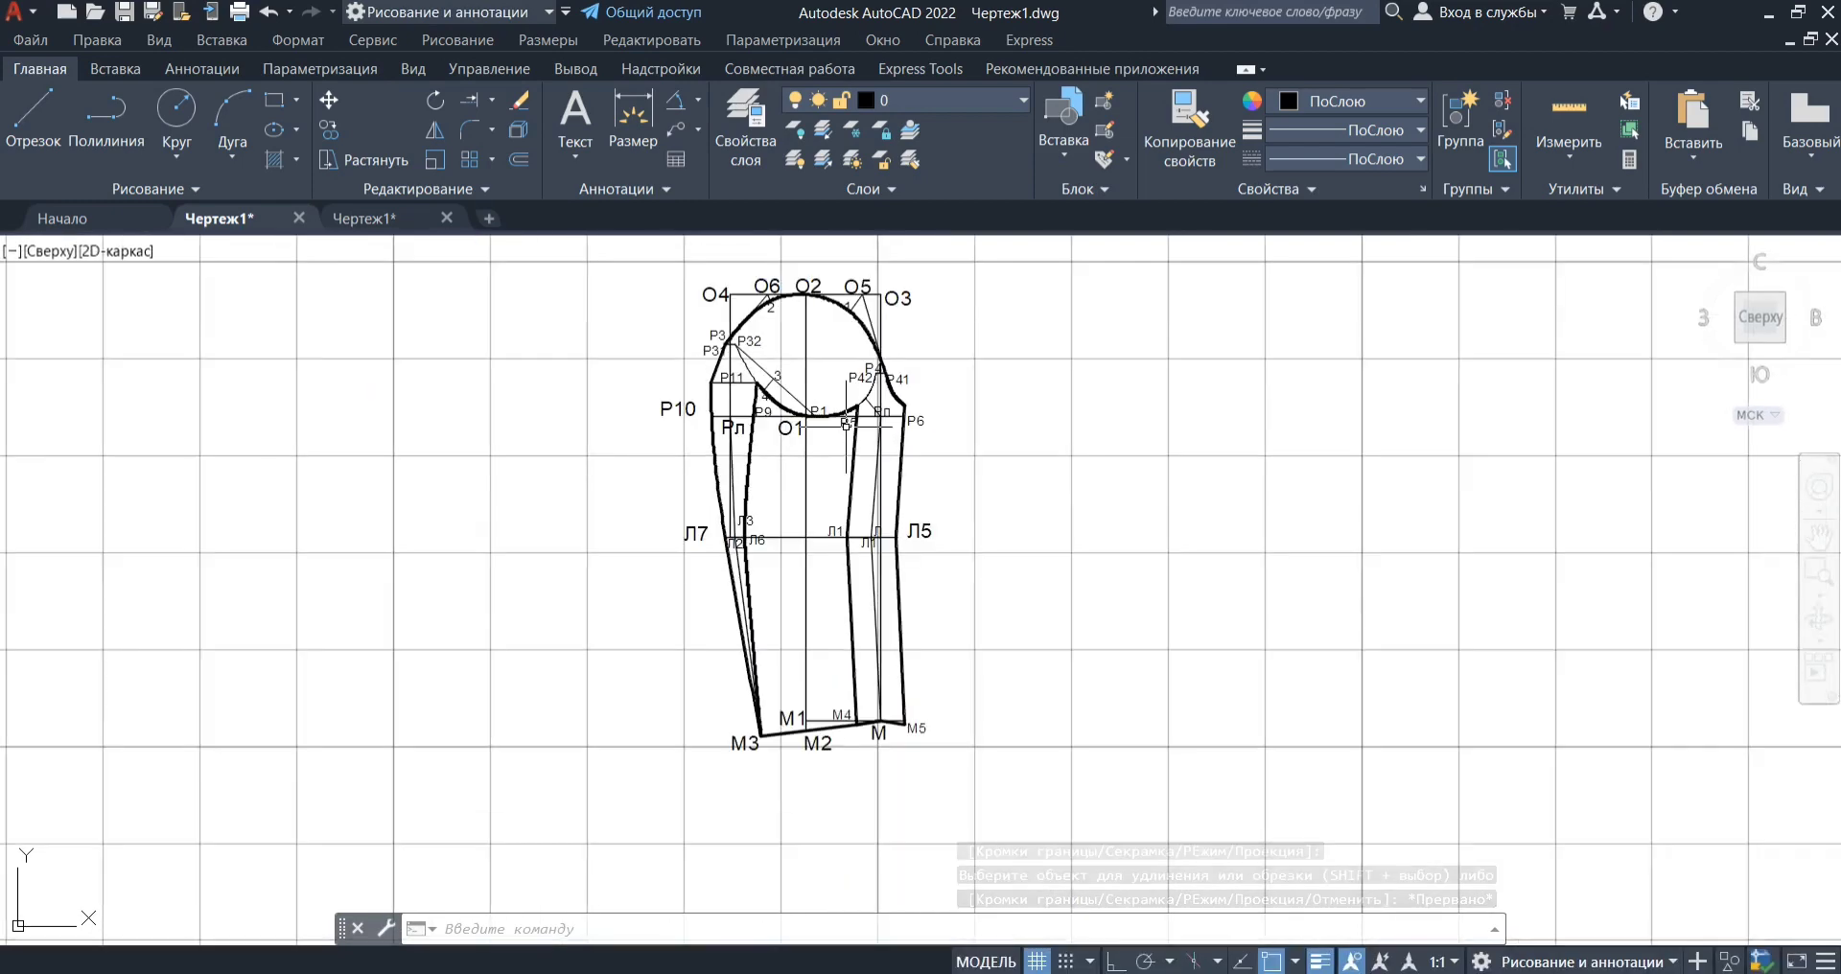
{"action": "left_click", "coordinate": [1820, 575]}
{"action": "left_click", "coordinate": [637, 279]}
{"action": "left_click", "coordinate": [1069, 786]}
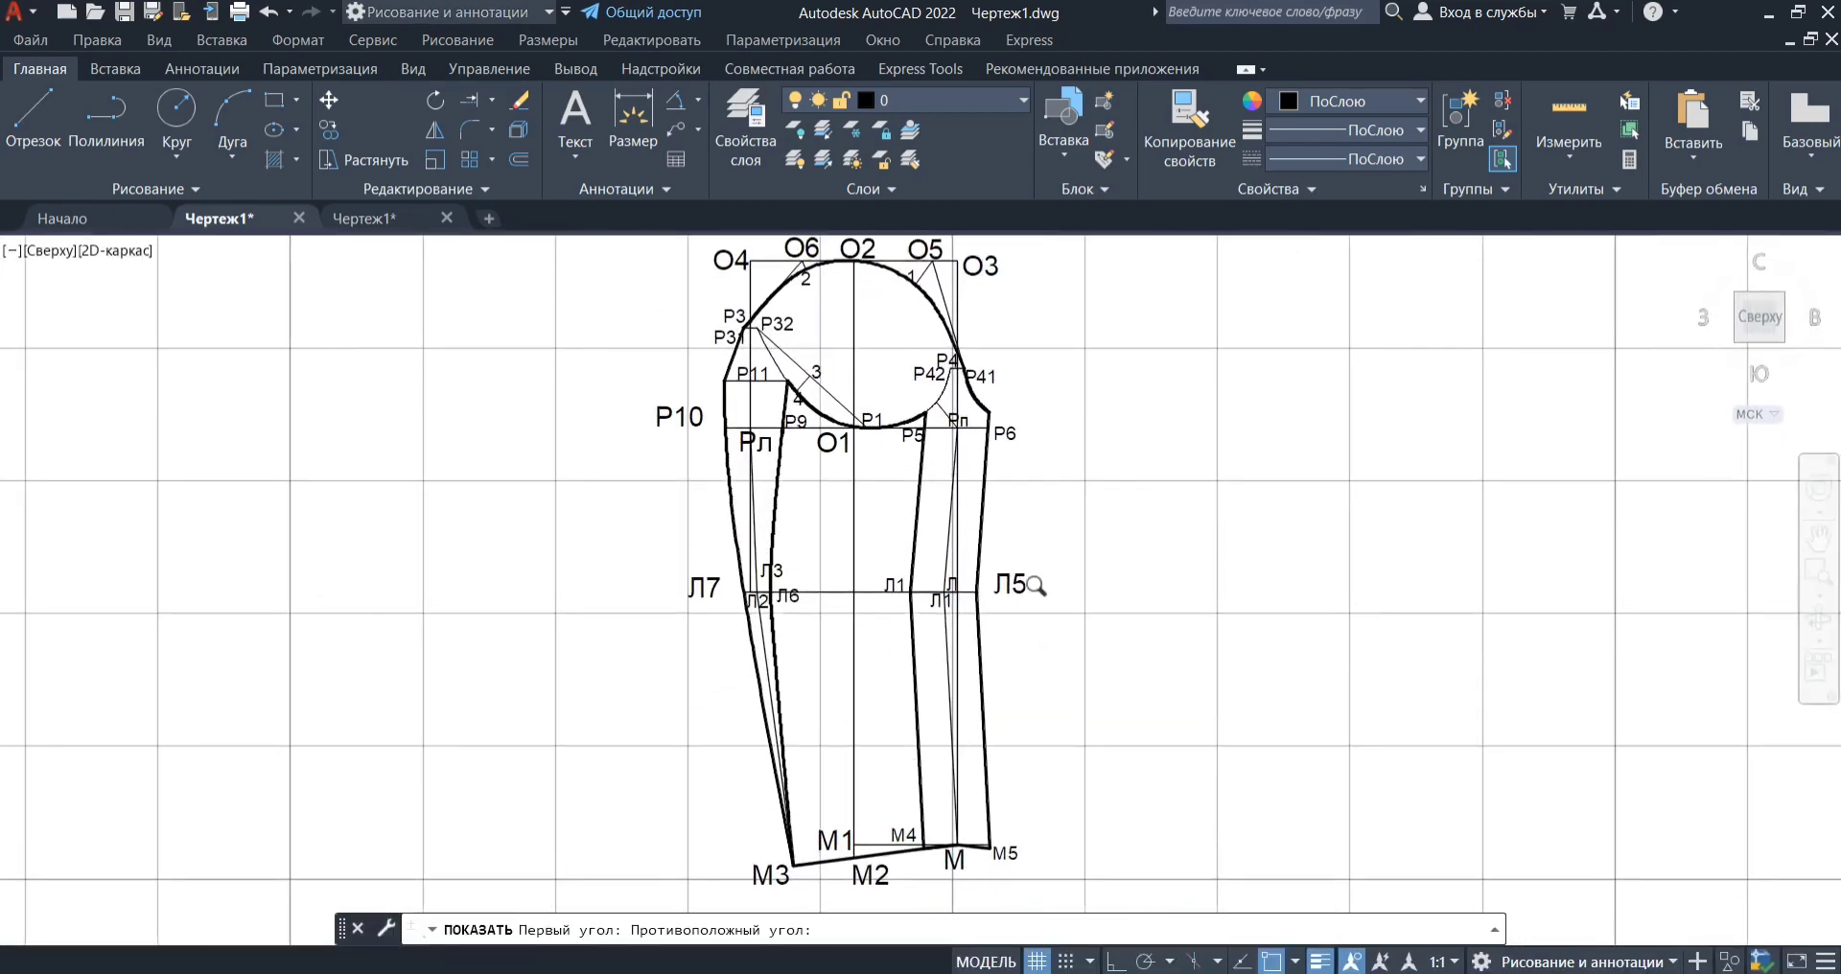
{"action": "left_click", "coordinate": [1817, 575]}
{"action": "left_click", "coordinate": [1101, 541]}
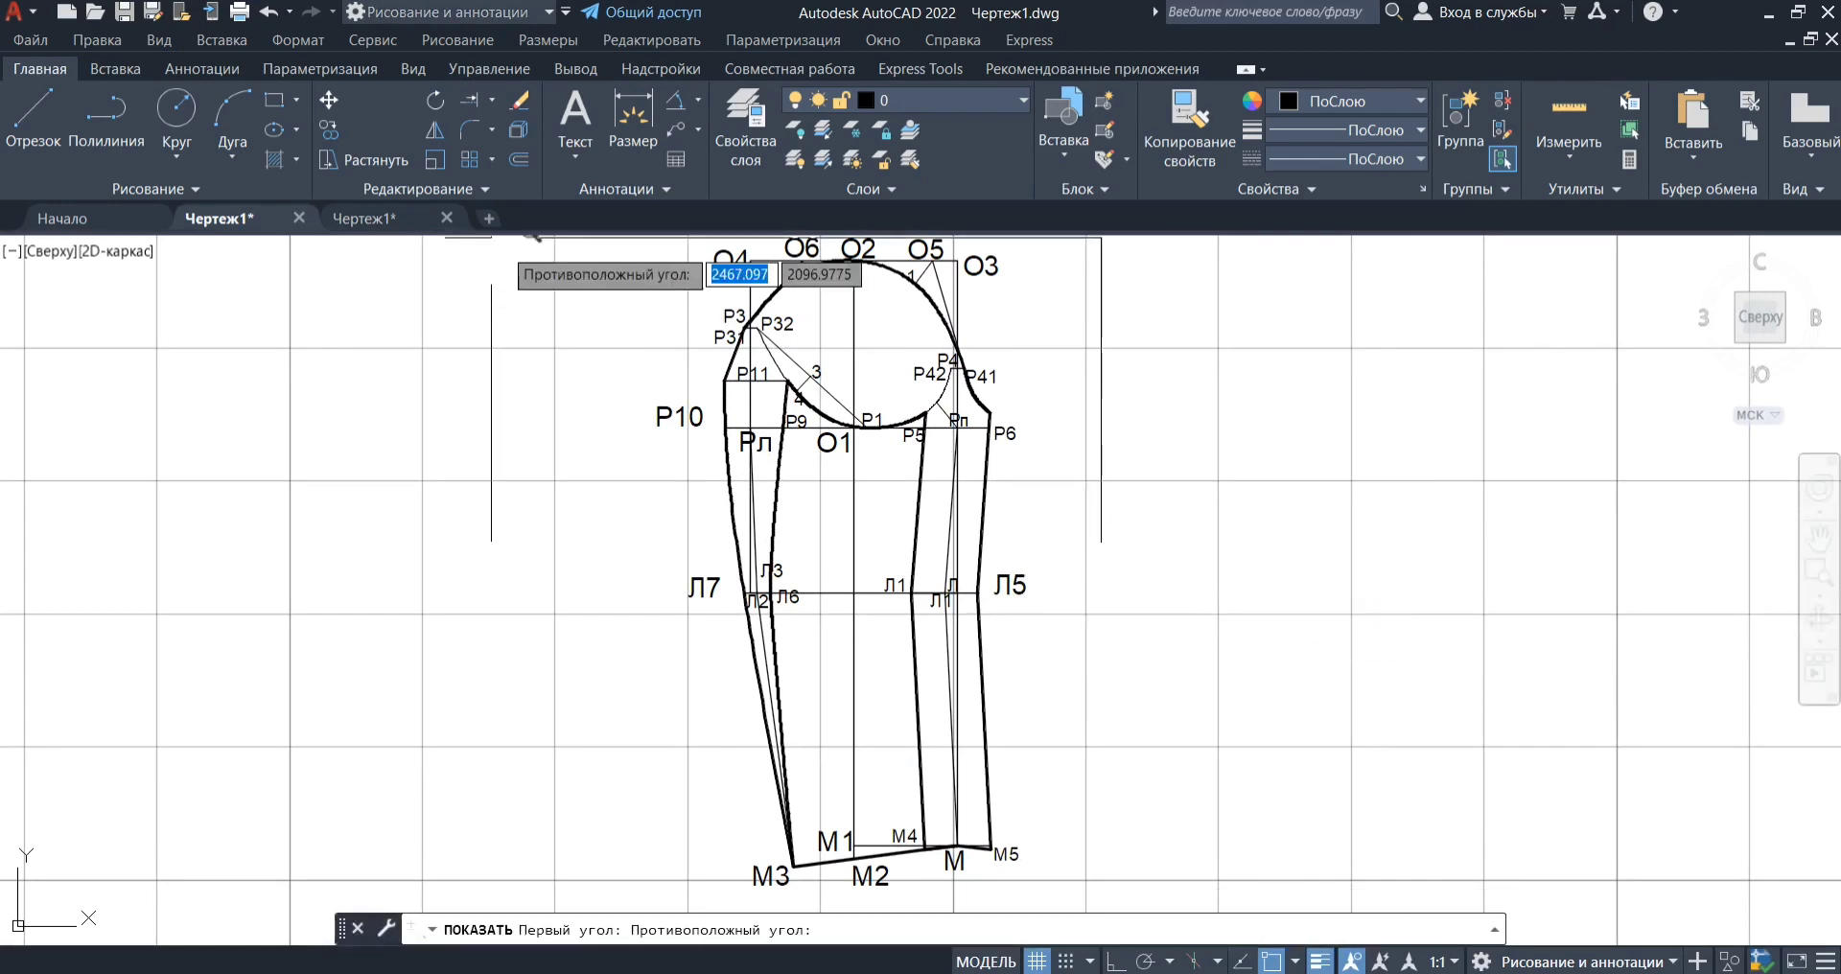
{"action": "left_click", "coordinate": [685, 237]}
{"action": "scroll", "coordinate": [813, 439], "scroll_direction": "down", "scroll_amount": 4}
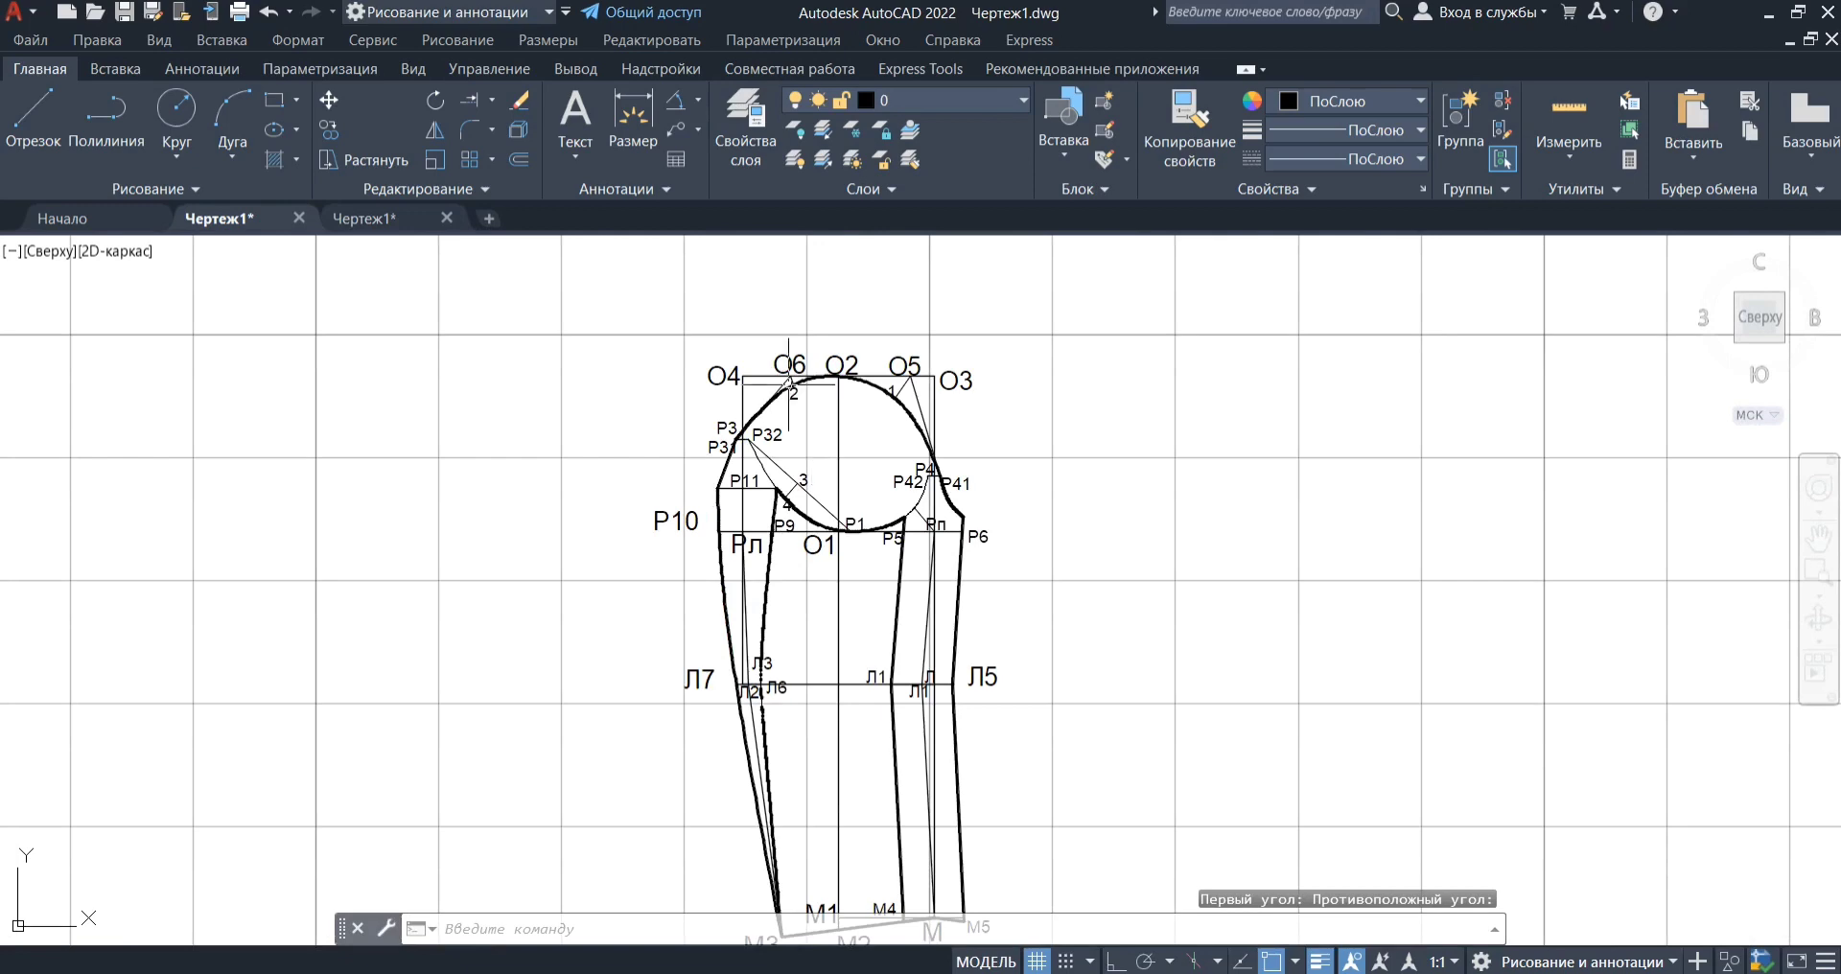